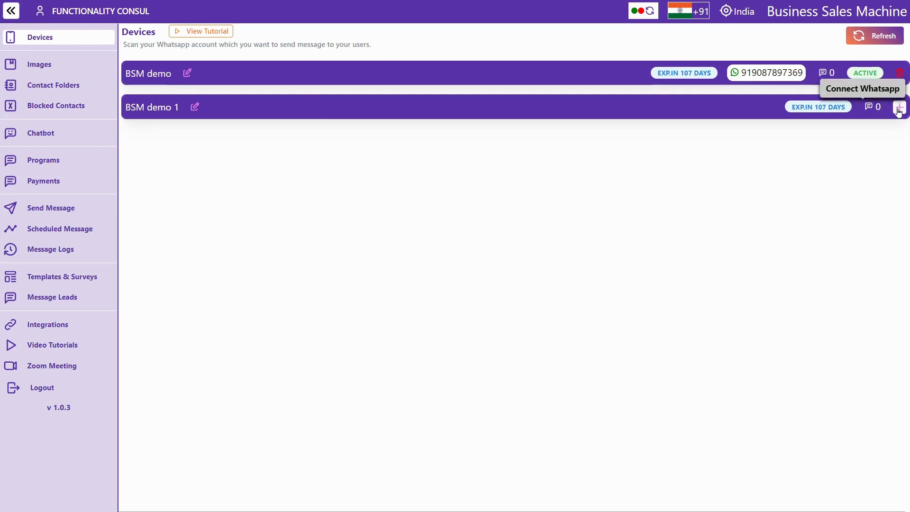
Link WhatsApp to the BSM demo 1 device via QR code, then go to Image Folders
click(898, 109)
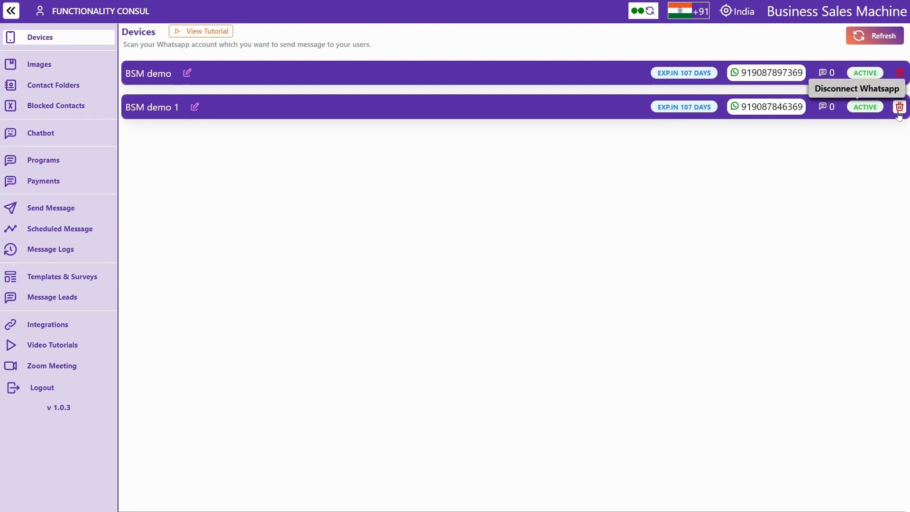
click(45, 72)
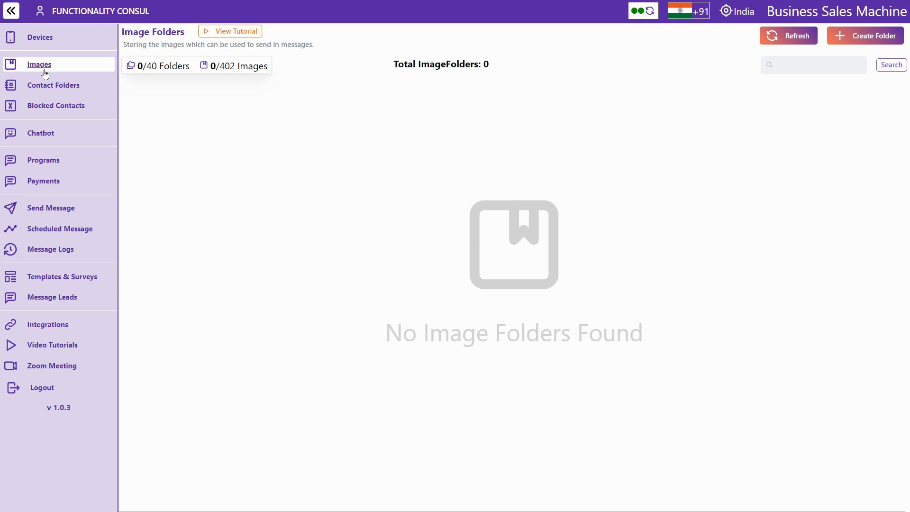
Create an image folder named Demo and open it
click(860, 43)
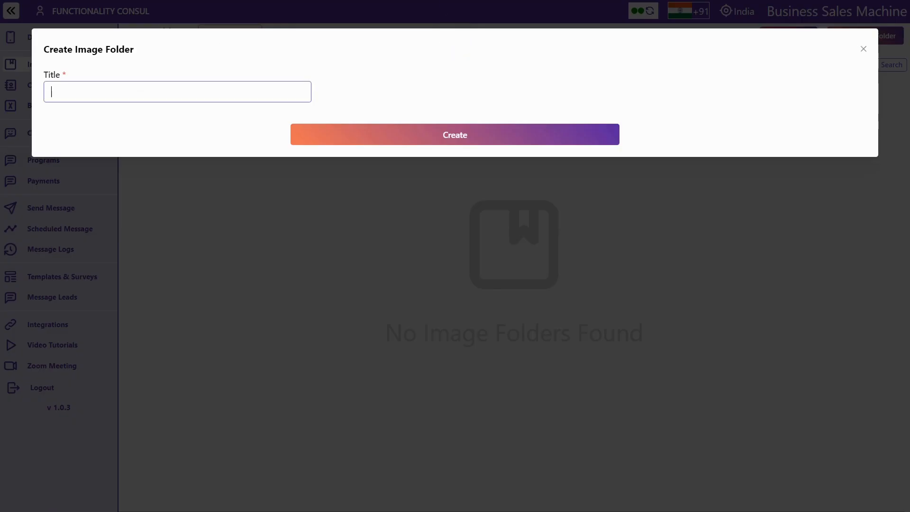
text(Demo)
click(417, 137)
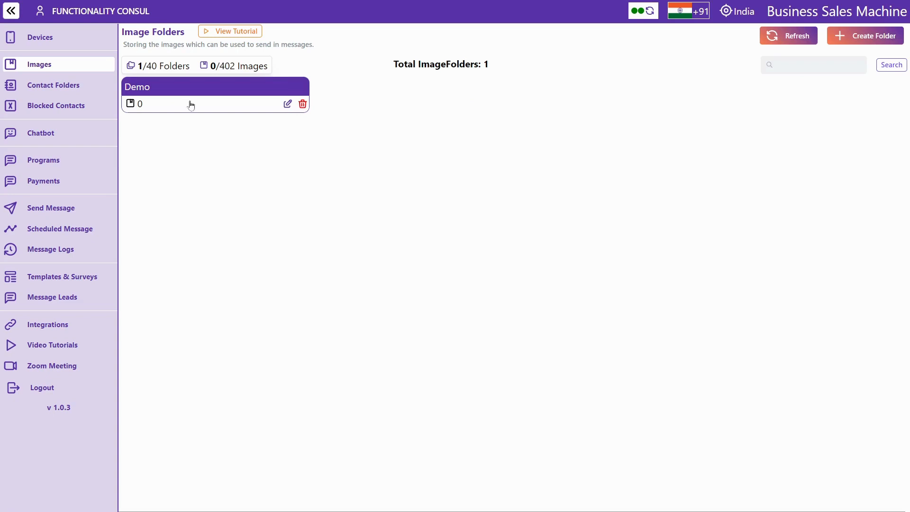
click(207, 94)
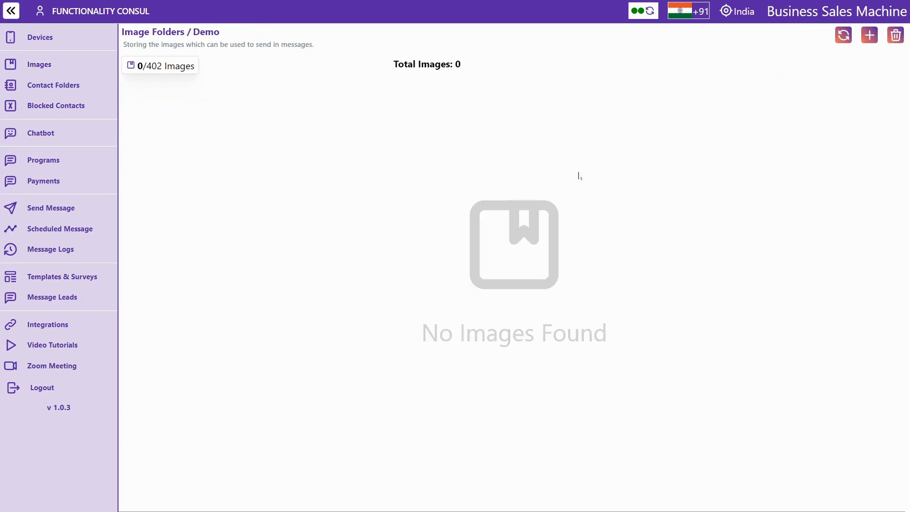
Upload six images from the Downloads folder into the Demo folder
click(870, 38)
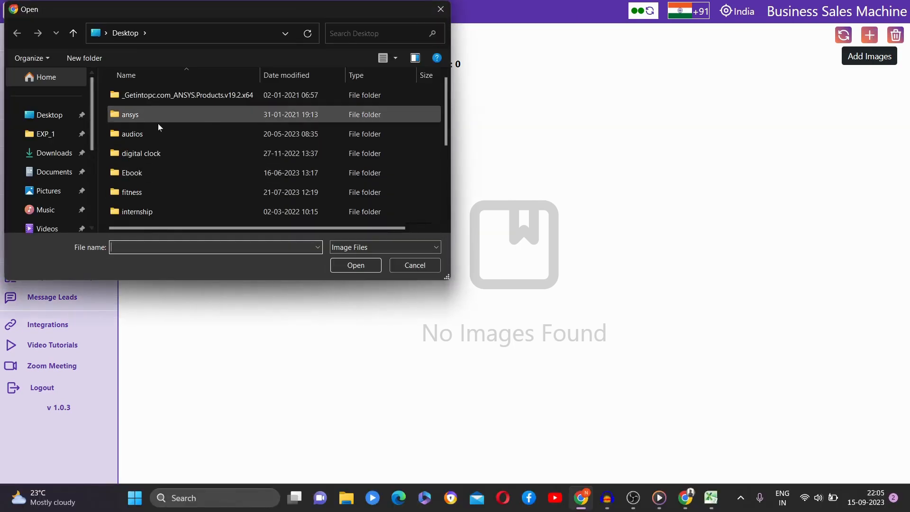
click(43, 159)
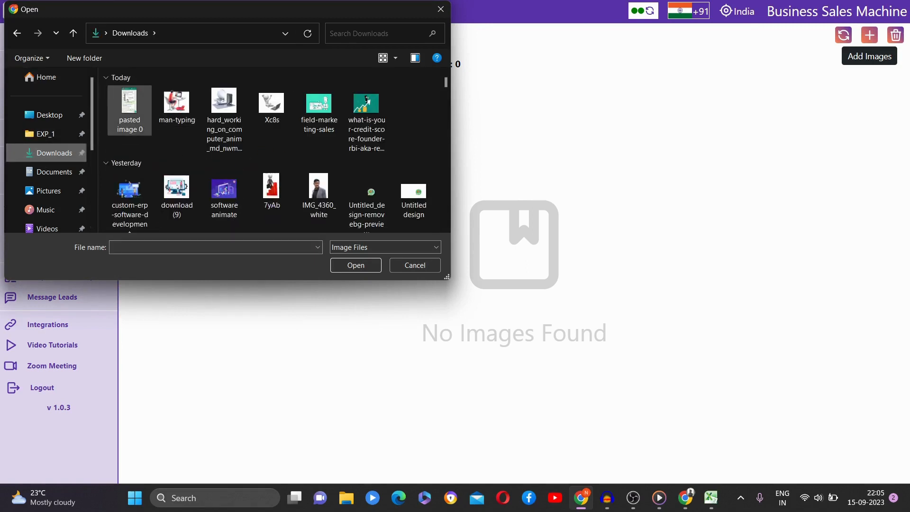
click(124, 103)
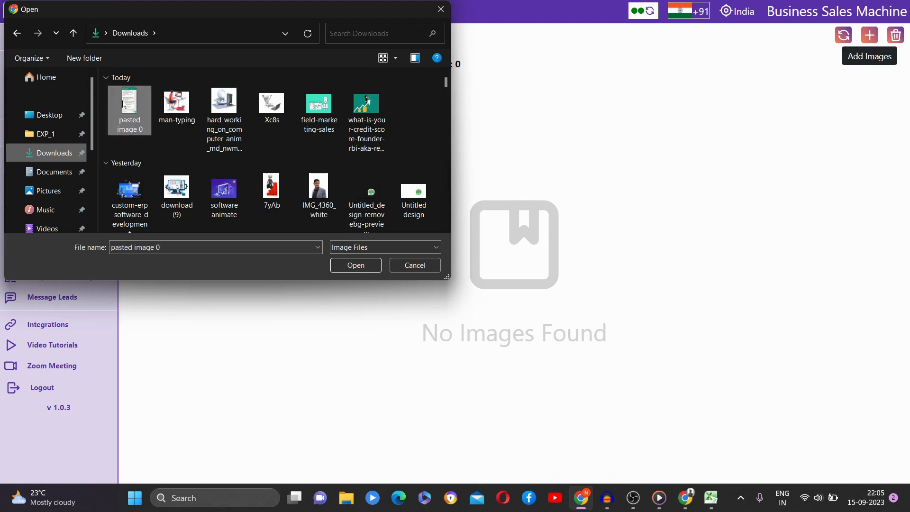
shift+click(369, 111)
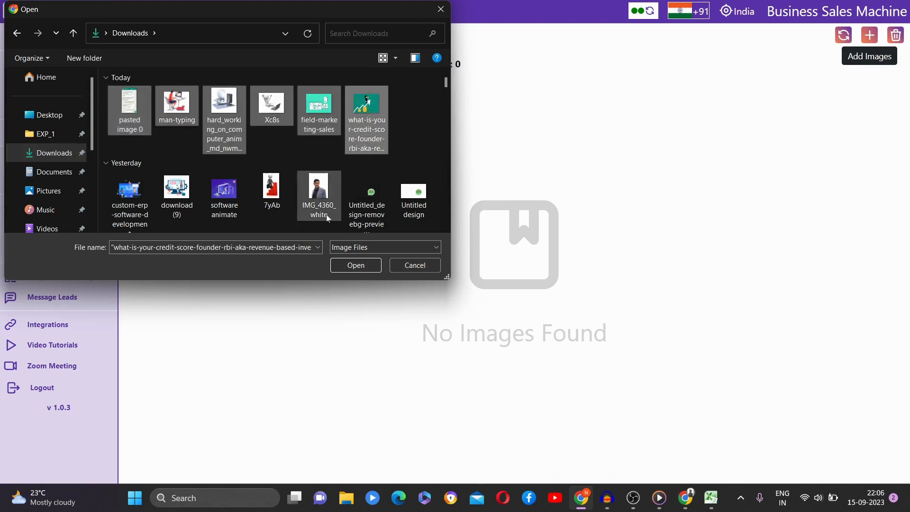
click(355, 265)
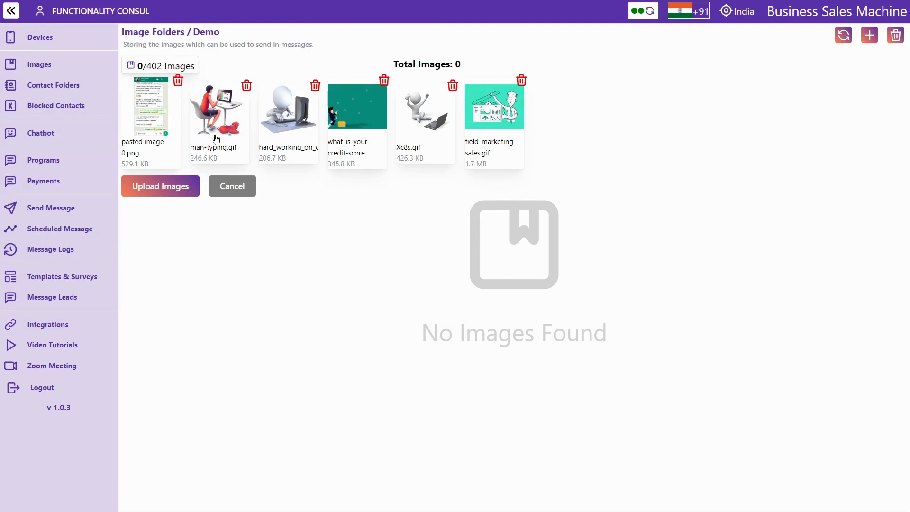
click(156, 189)
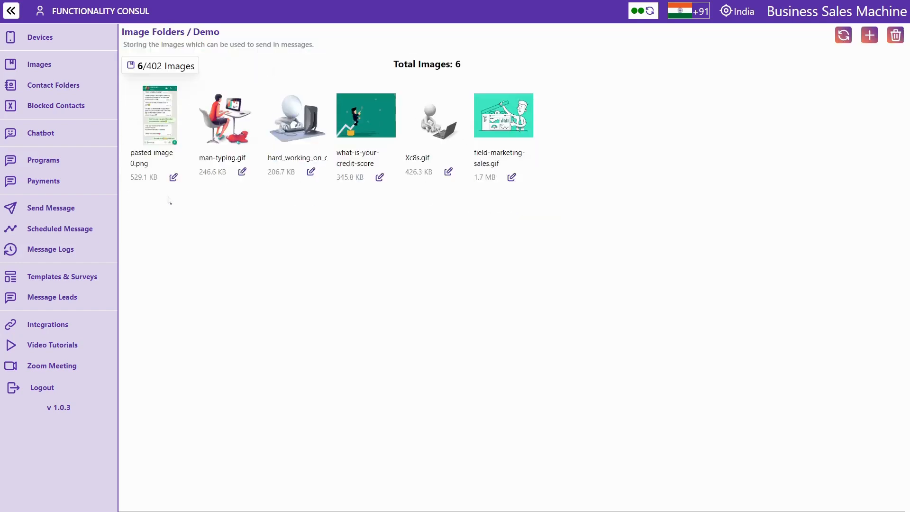
Retitle pasted image 0.png as Testimonial, then go to Contact Folders
click(174, 178)
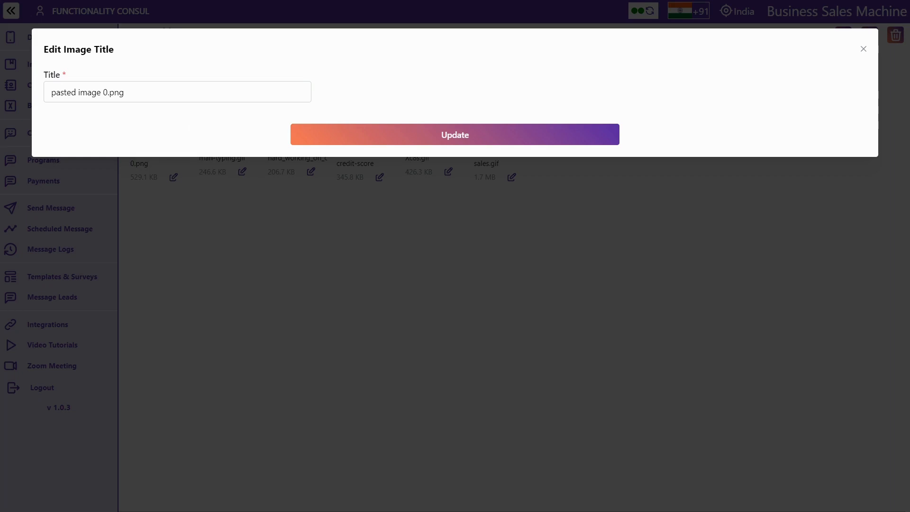
click(138, 93)
key(BackSpace)
key(BackSpace)
key(BackSpace)
key(BackSpace)
key(BackSpace)
key(BackSpace)
key(BackSpace)
key(BackSpace)
key(BackSpace)
key(BackSpace)
key(BackSpace)
key(BackSpace)
key(BackSpace)
key(BackSpace)
key(BackSpace)
key(BackSpace)
key(BackSpace)
key(BackSpace)
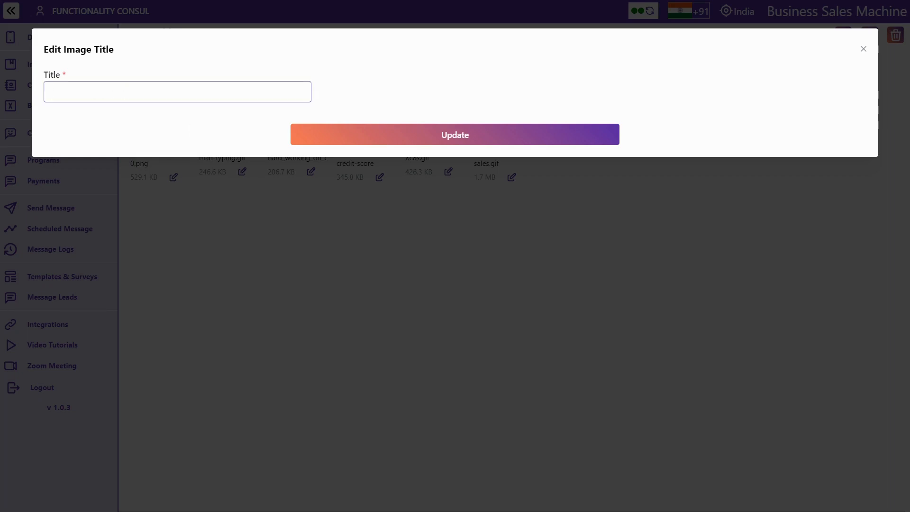
text(Testimonial)
click(441, 143)
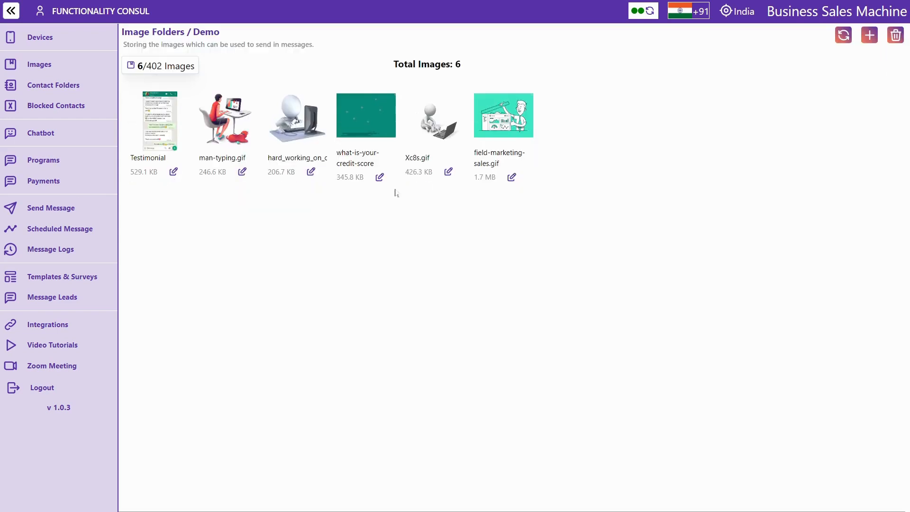
click(49, 70)
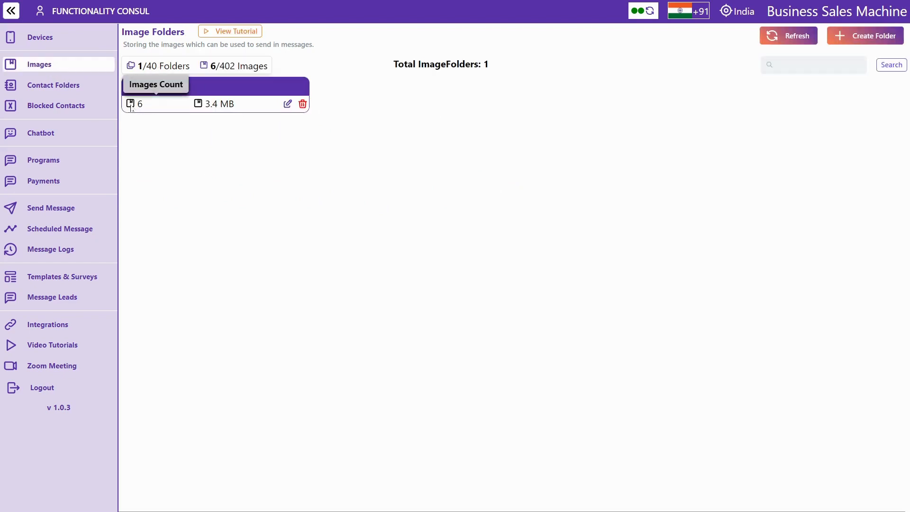
click(69, 87)
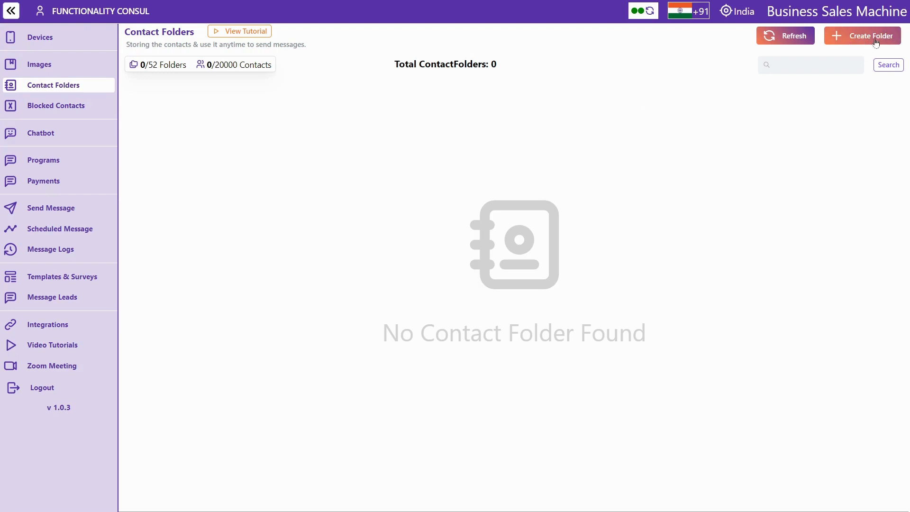
Create a contact folder titled Demo and open it
click(859, 41)
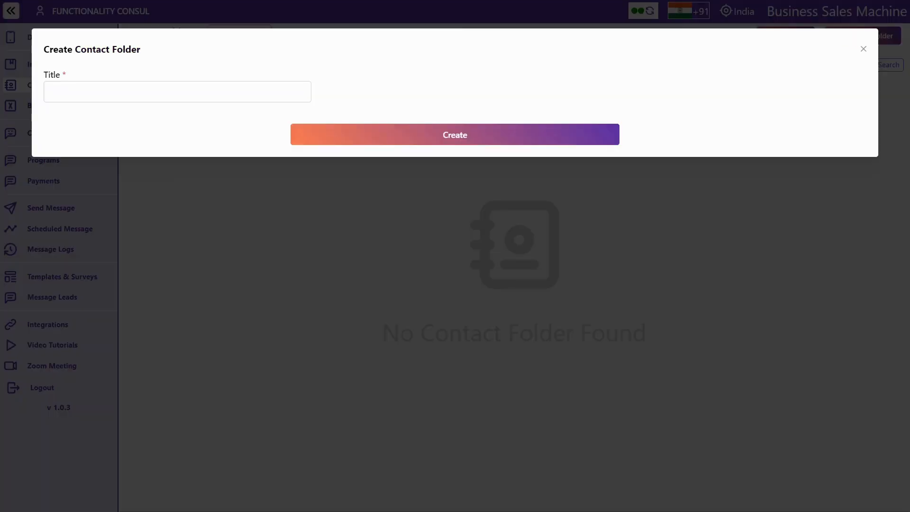
click(177, 92)
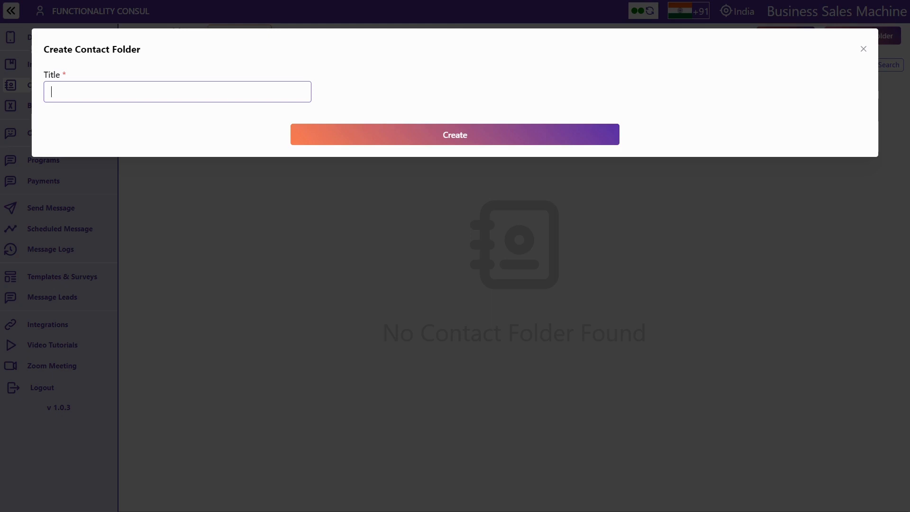
text(Demo)
click(542, 141)
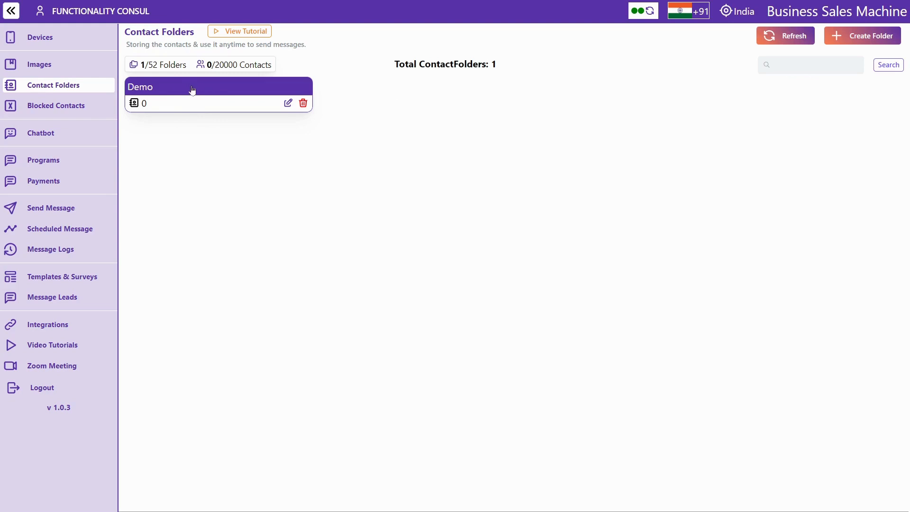
click(204, 90)
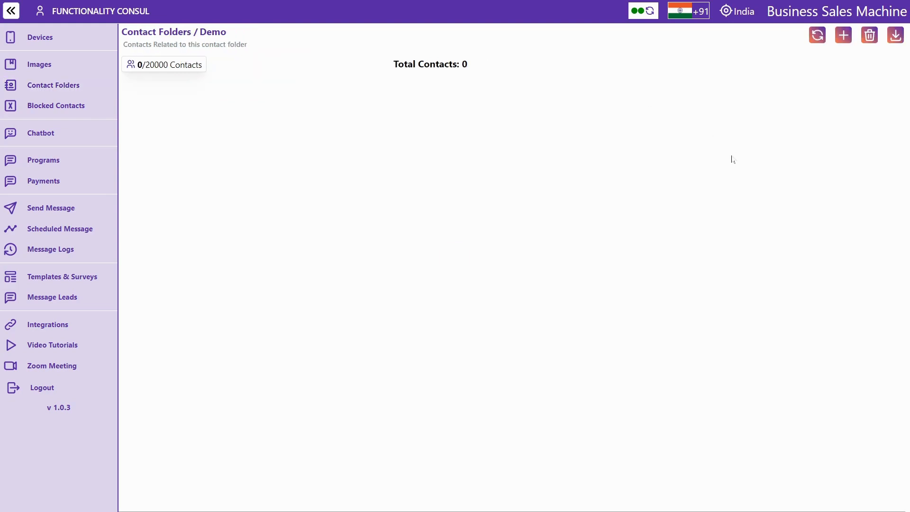
In Add Numbers, try contacts, then group import from Test Bsm1234 on BSM demo 1, excluding admins
click(843, 41)
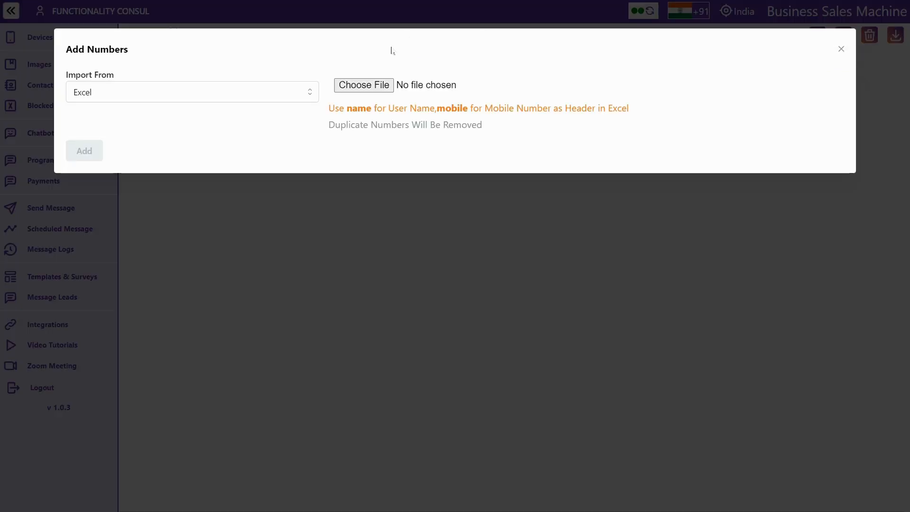
click(187, 92)
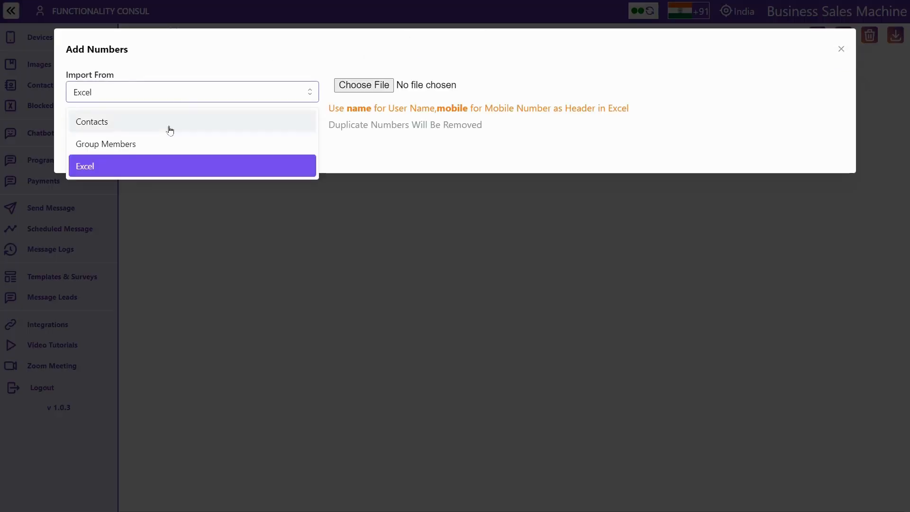
click(147, 123)
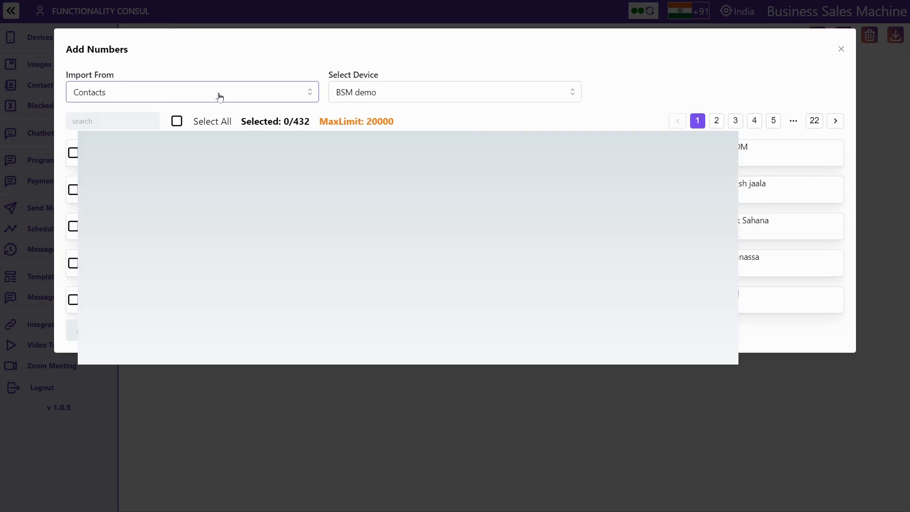
click(198, 90)
click(144, 147)
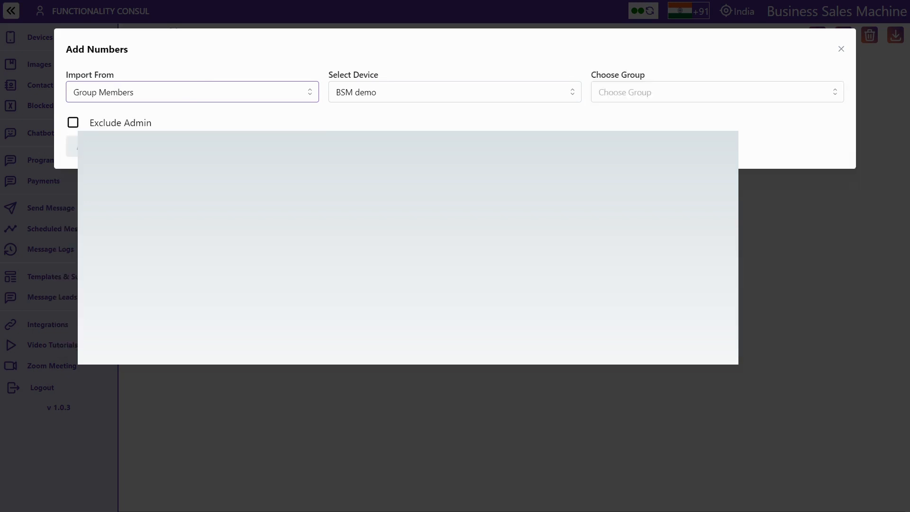
click(410, 93)
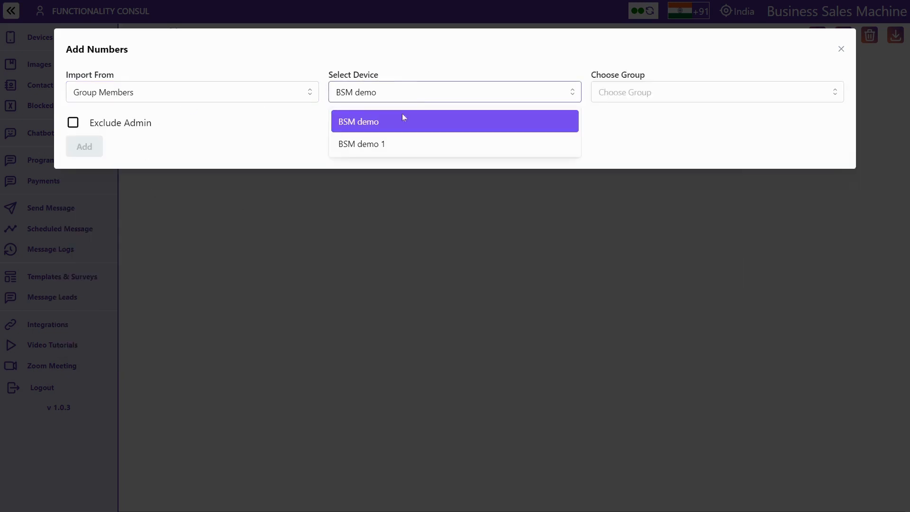
click(398, 142)
click(711, 92)
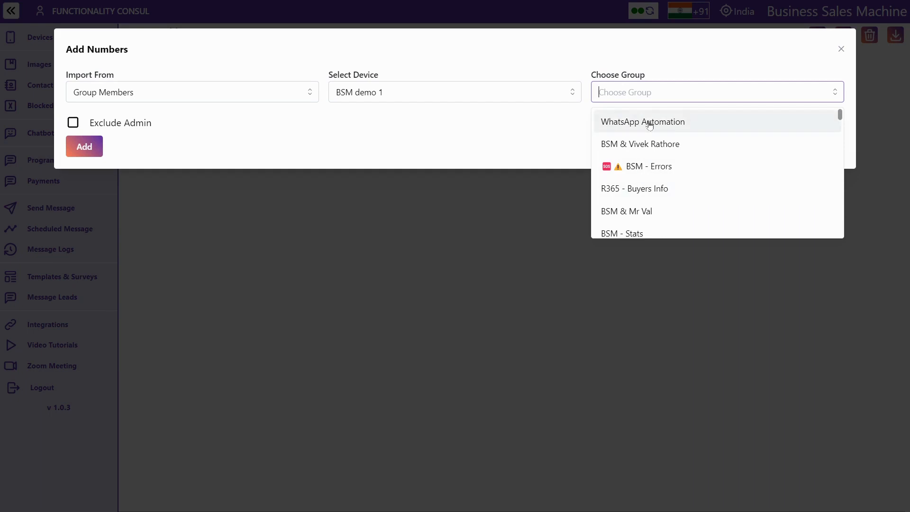
scroll(643, 181, down, 3)
scroll(643, 180, up, 5)
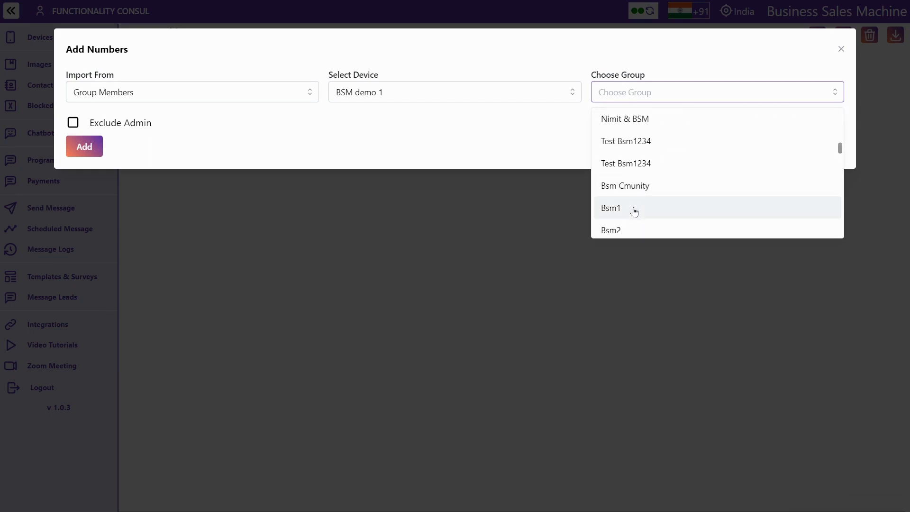
click(645, 169)
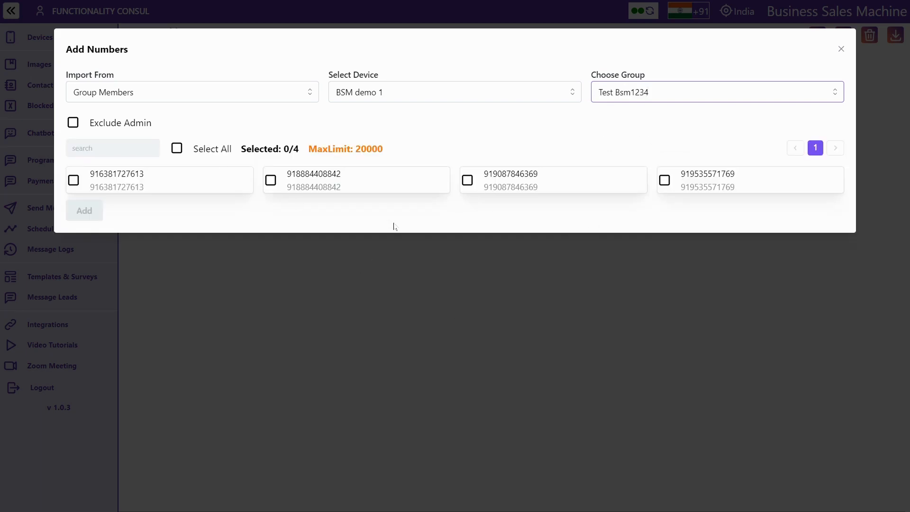
click(73, 124)
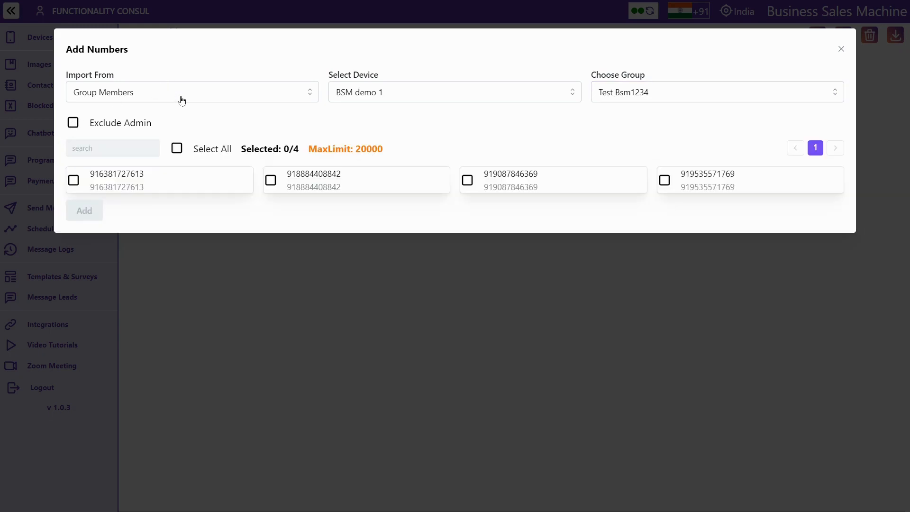
Switch the import source to Excel, review its name/mobile header rule, and close the dialog
click(182, 99)
click(140, 168)
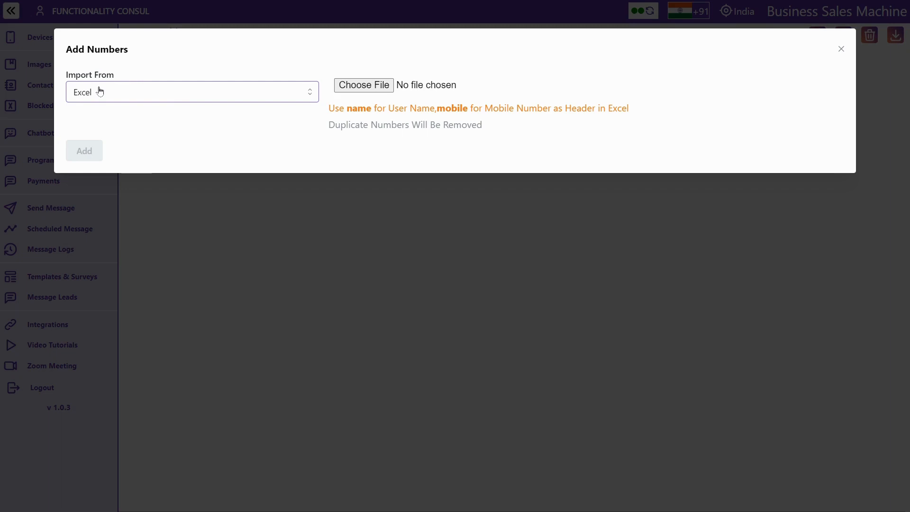
triple_click(358, 108)
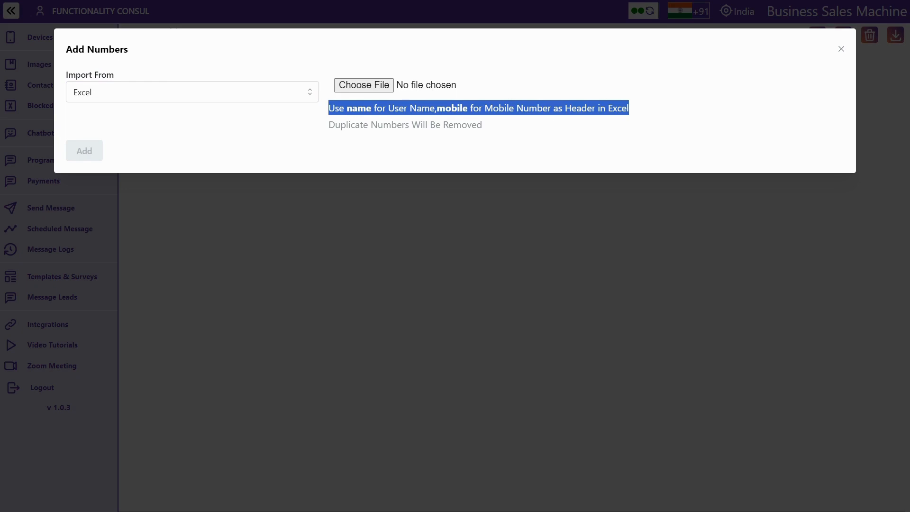
double_click(452, 108)
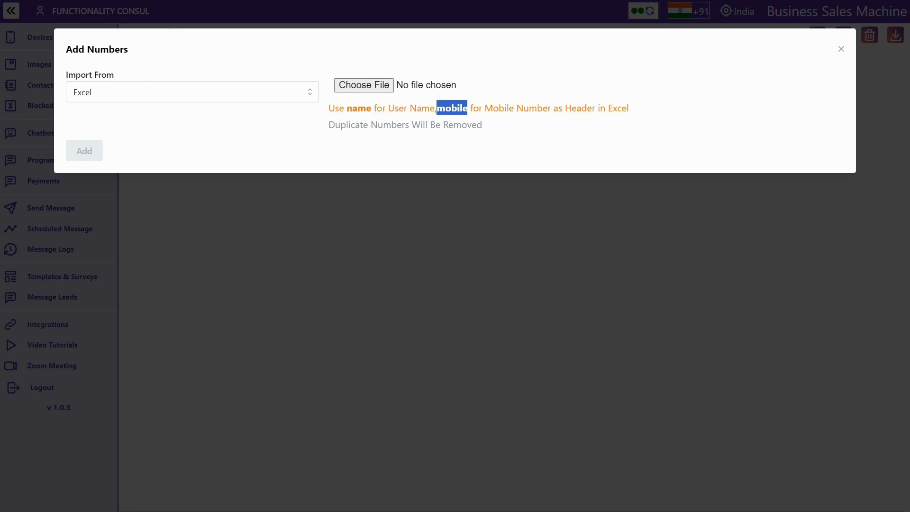
click(841, 50)
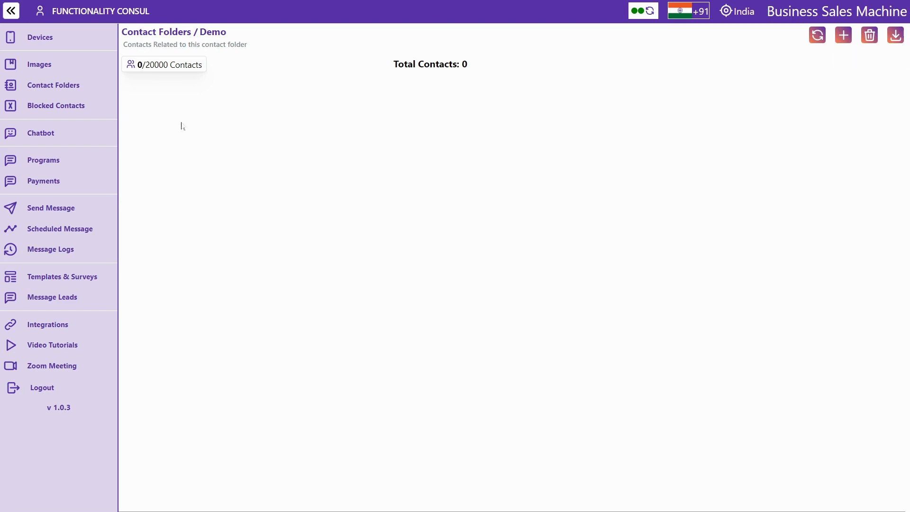
In Blocked Contacts, preview importing from contacts and from a BSM demo 1 group
click(65, 107)
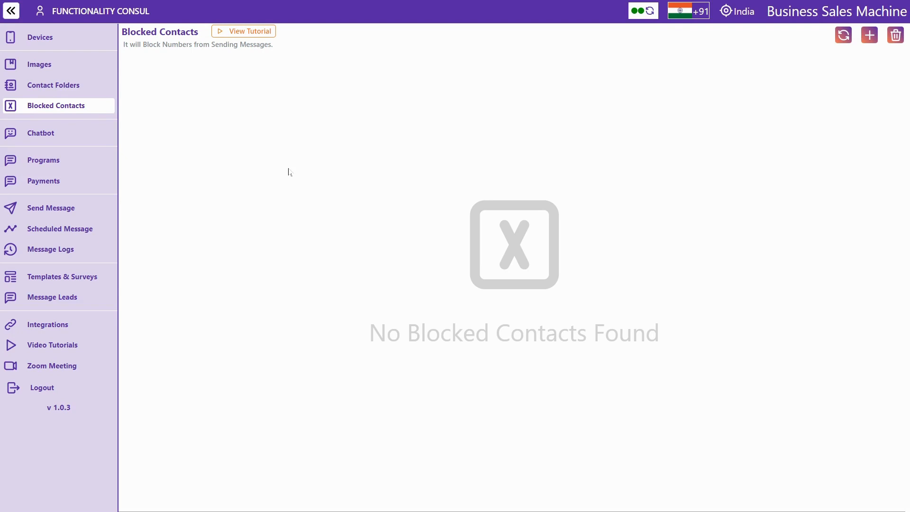
click(869, 38)
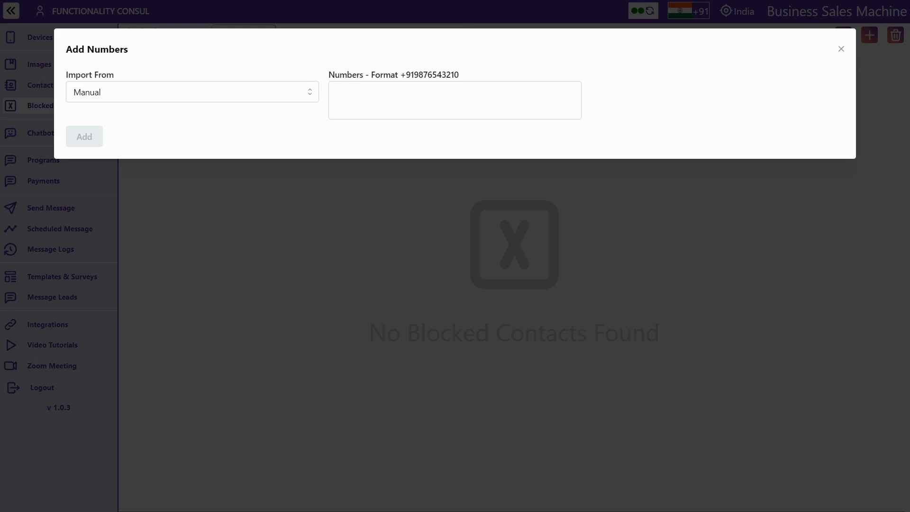
click(264, 100)
click(207, 120)
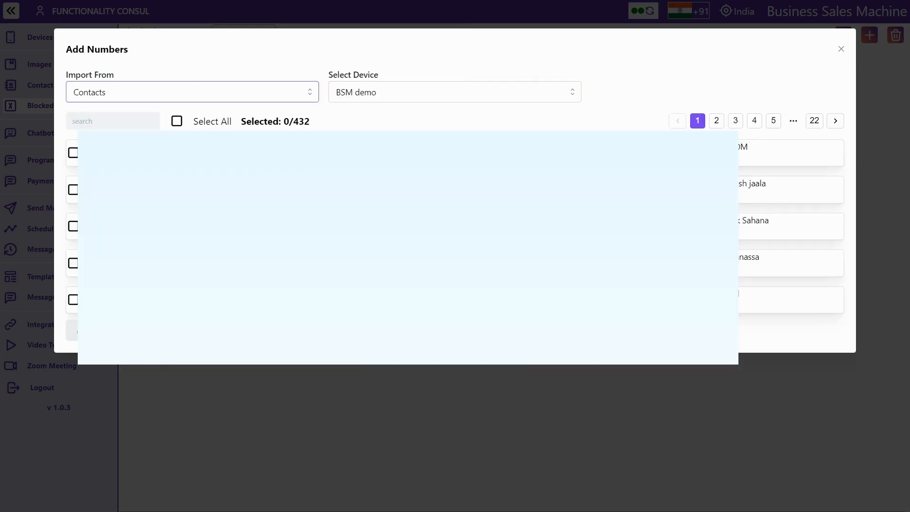
click(201, 91)
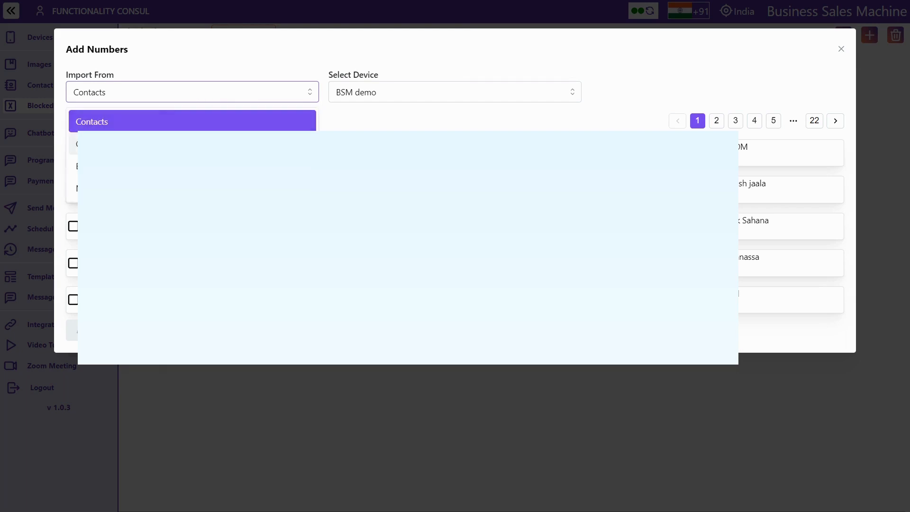
click(169, 142)
click(399, 93)
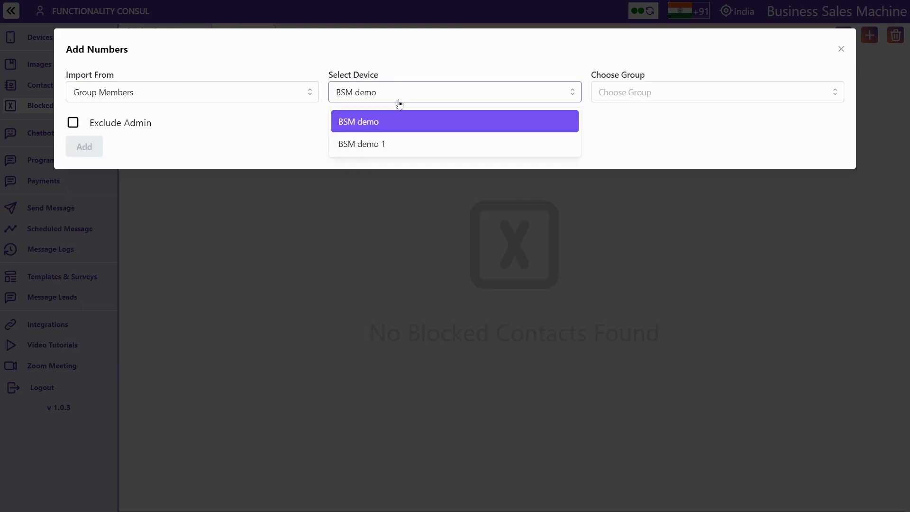
click(400, 144)
click(625, 92)
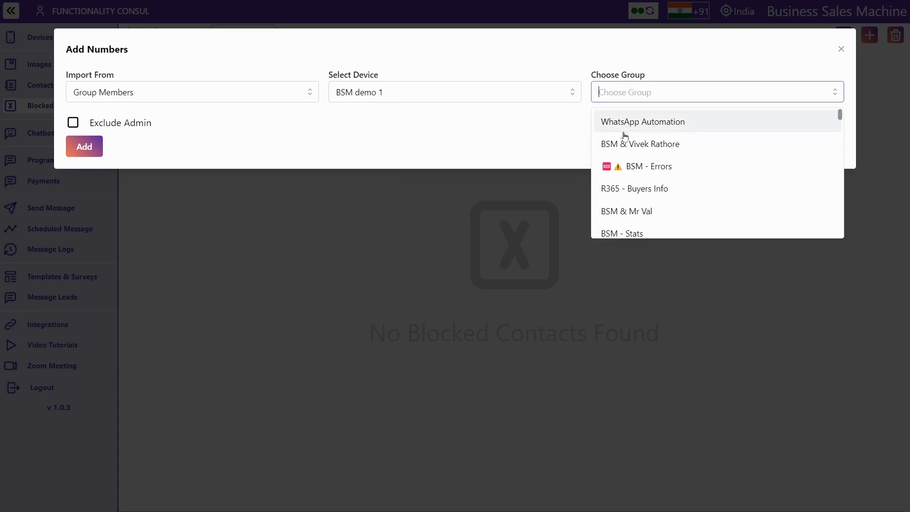
click(626, 140)
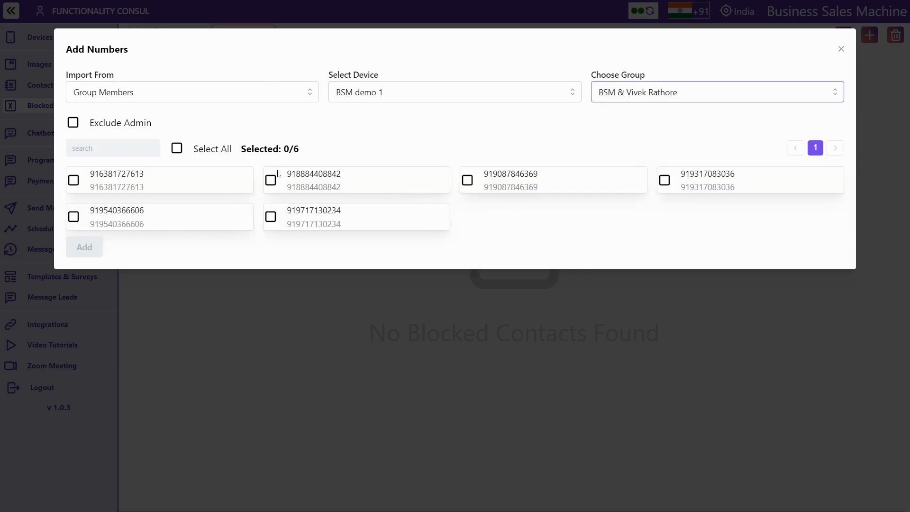
Preview the Excel import's name and mobile headers, close without adding, and go to Chatbot
click(238, 98)
click(193, 166)
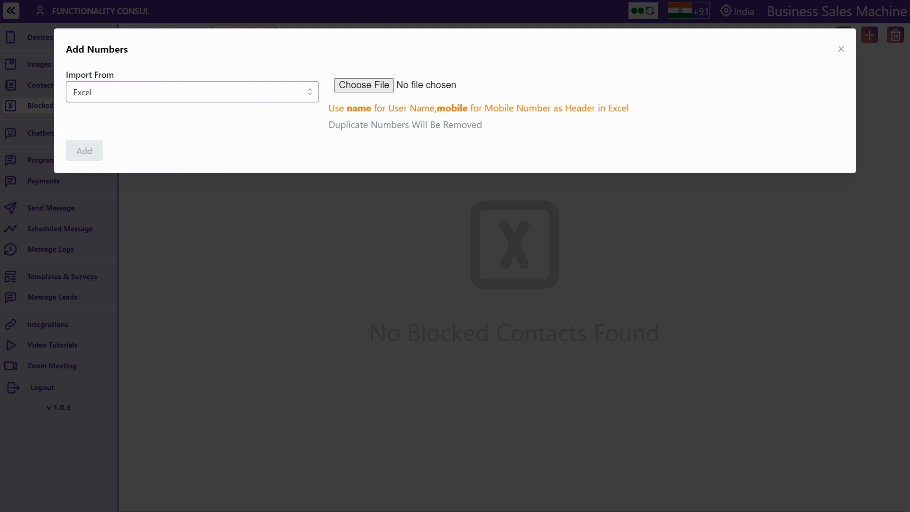
double_click(359, 108)
double_click(452, 108)
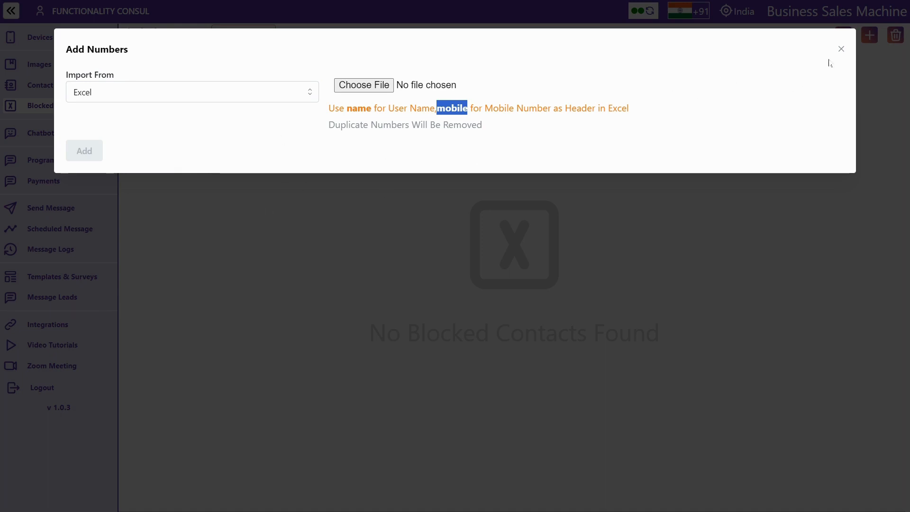
click(841, 50)
click(41, 133)
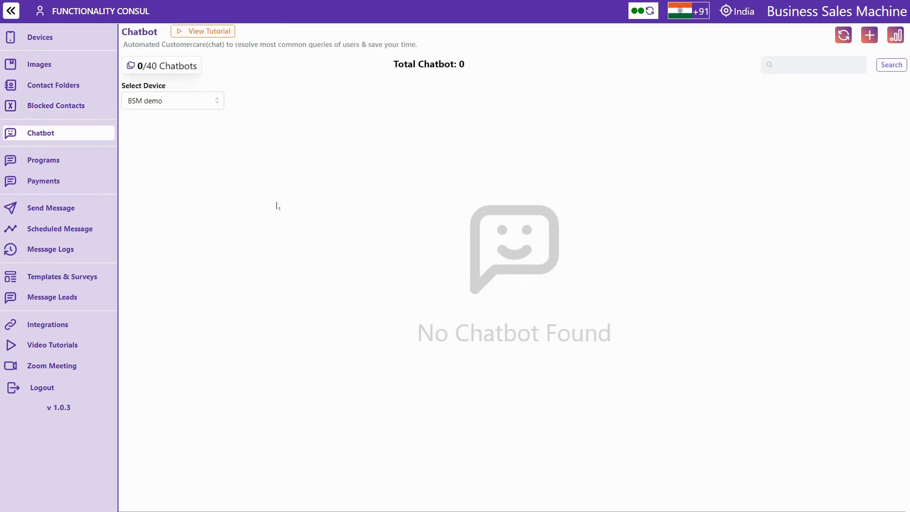
Filter the chatbot list to BSM demo 1 and start a new chatbot
click(196, 110)
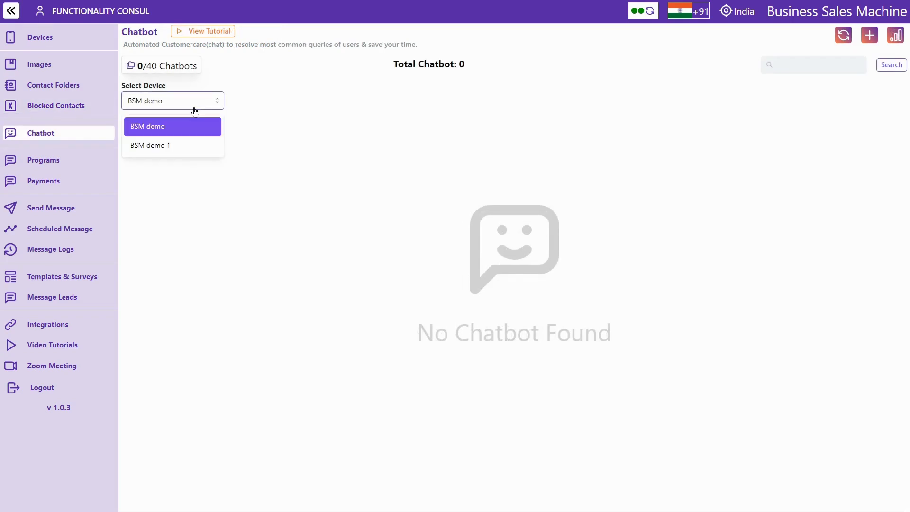
click(177, 147)
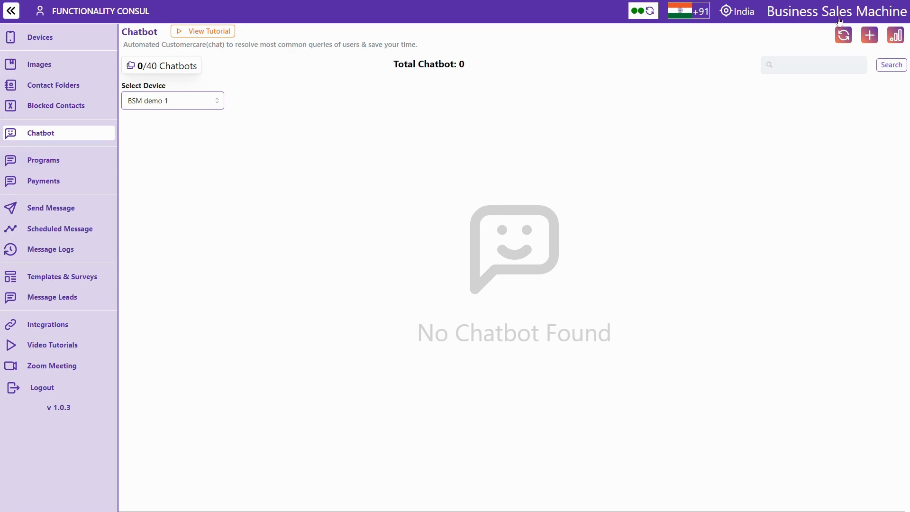
click(869, 36)
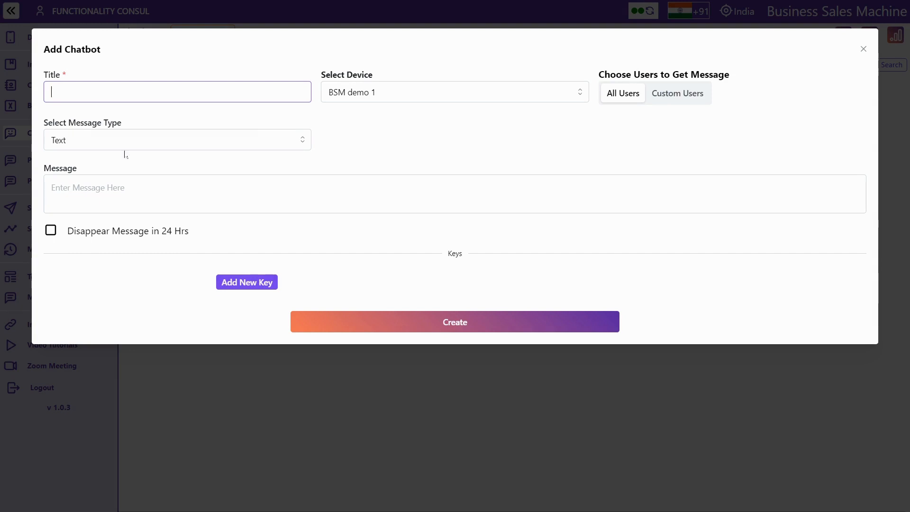
Title the chatbot 0 and paste the menu message listing options 0 to 5
key(Return)
key(Return)
text(0)
click(51, 188)
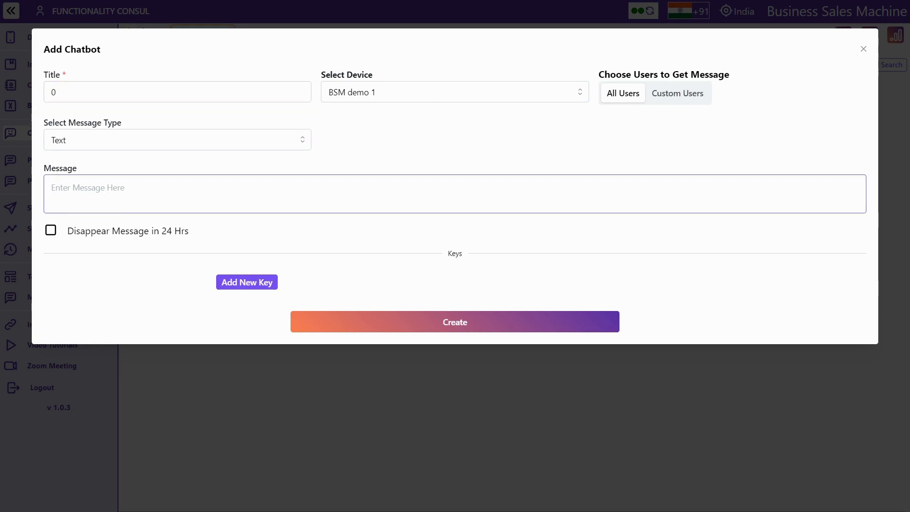
key(ctrl+v)
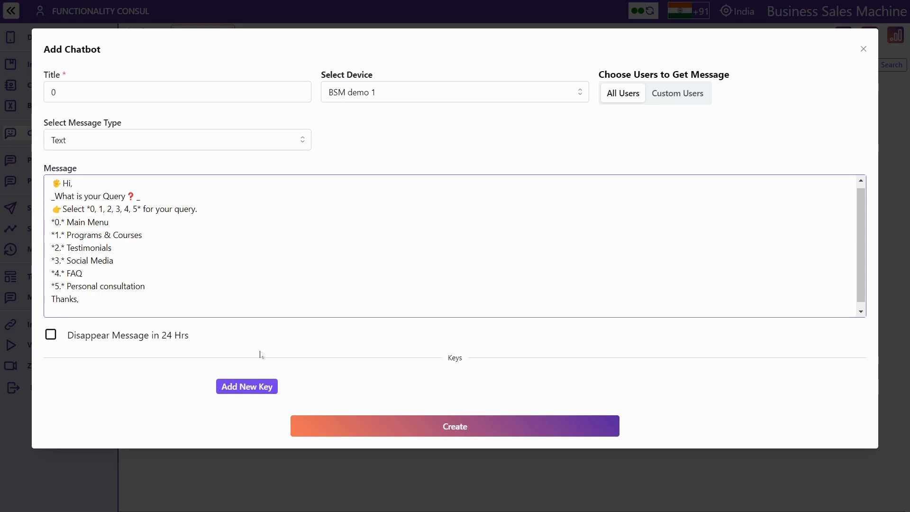
click(232, 387)
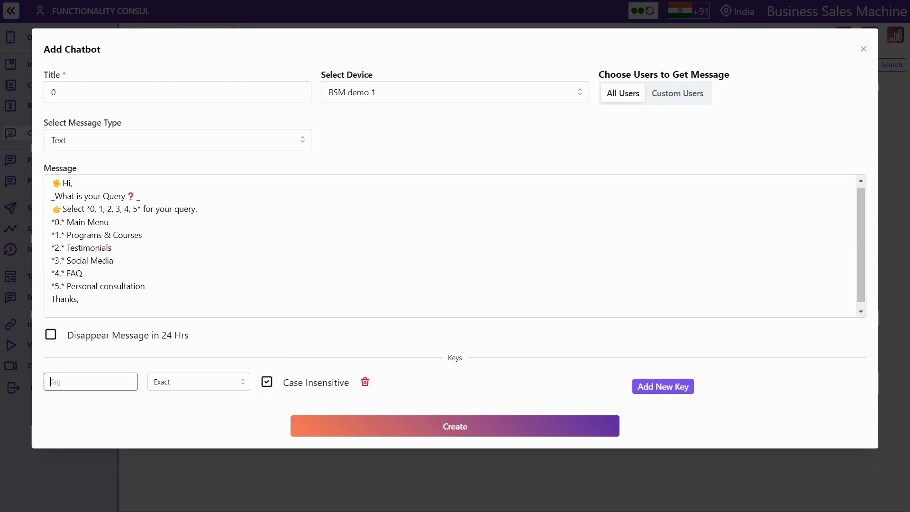
Add keyword Hi as a case-sensitive Exact match, after trying Starts With, Ends With and Contains
text(Hi)
click(267, 382)
click(217, 385)
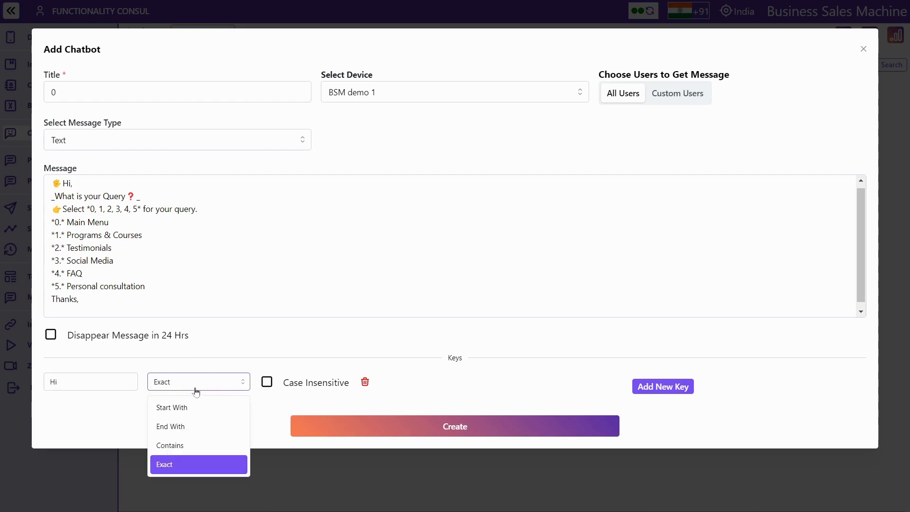
click(184, 410)
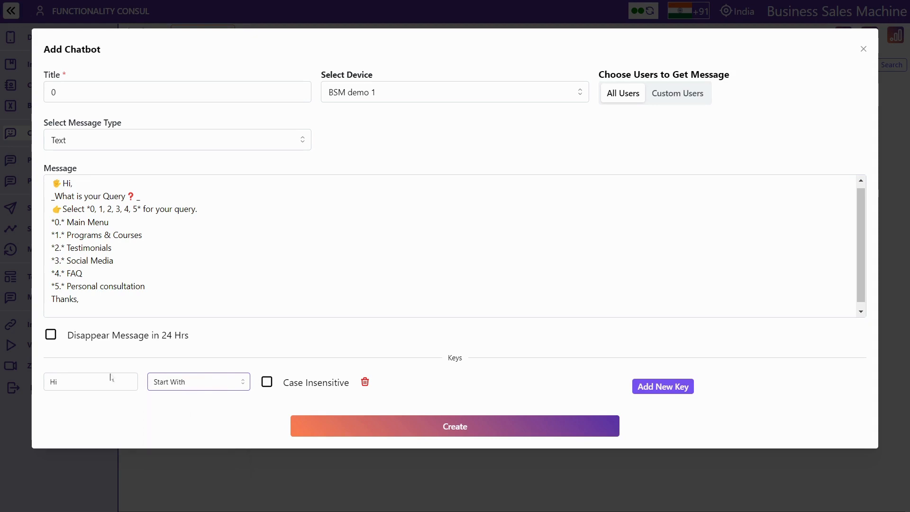
click(174, 386)
click(177, 424)
click(161, 383)
click(172, 446)
double_click(53, 381)
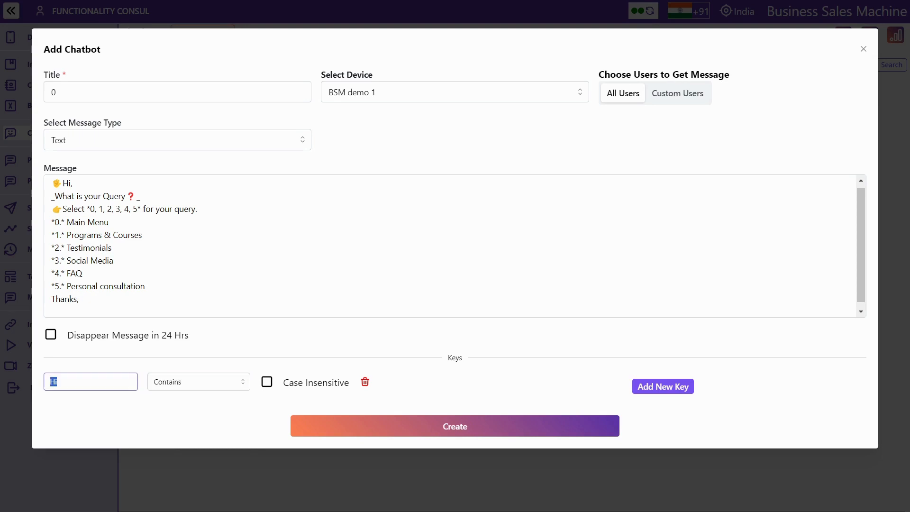
click(157, 386)
click(194, 467)
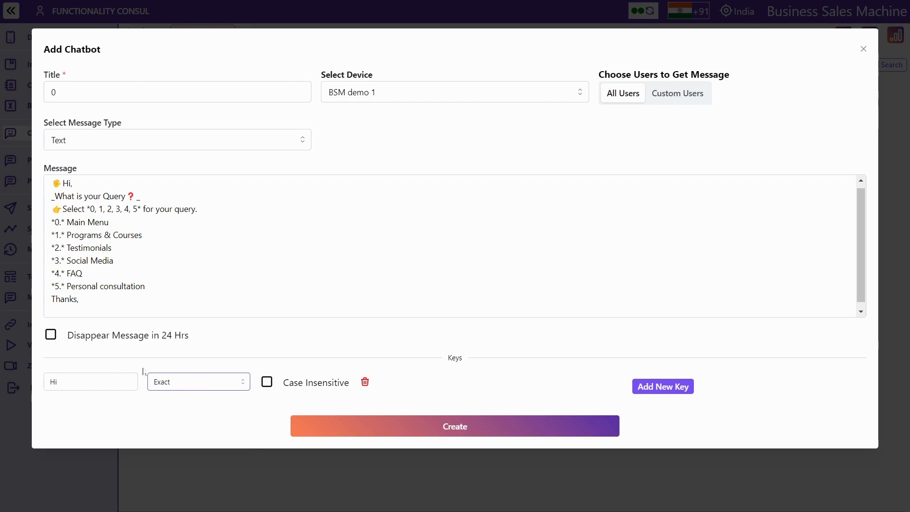
Add keyword 0 as an Exact match and Info as a Contains match
click(670, 387)
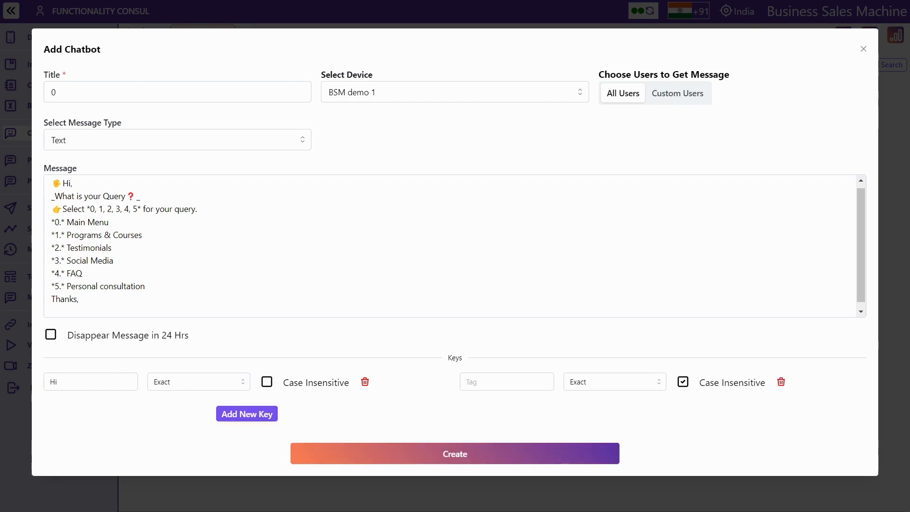
click(507, 381)
text(0)
click(242, 415)
click(52, 410)
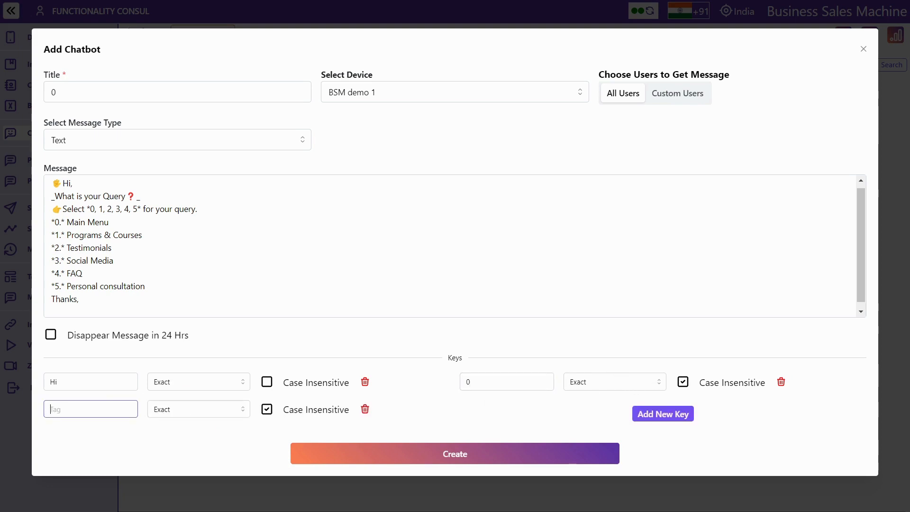
text(Info)
click(156, 412)
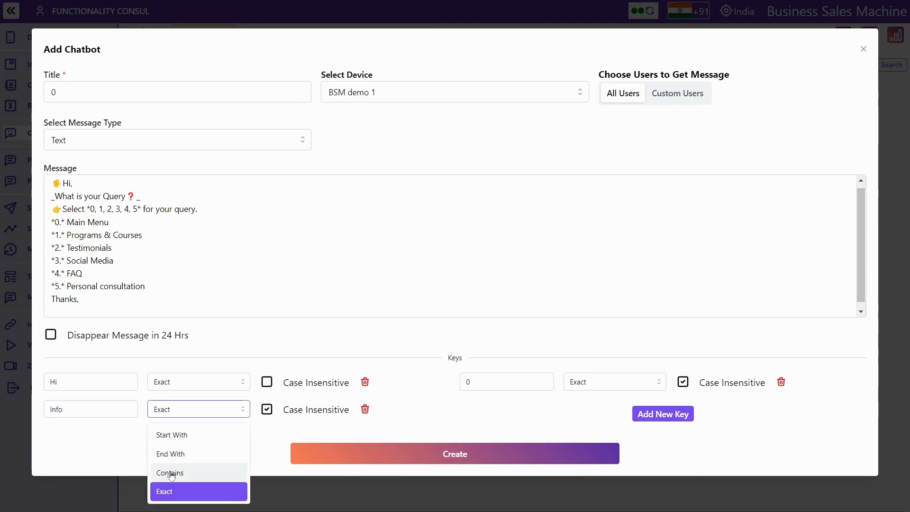
click(171, 473)
key(shift+Tab)
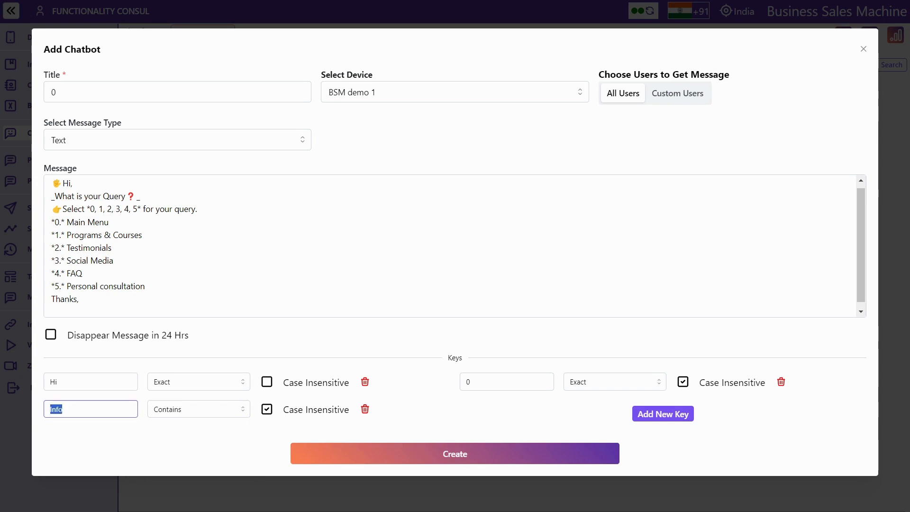
click(102, 382)
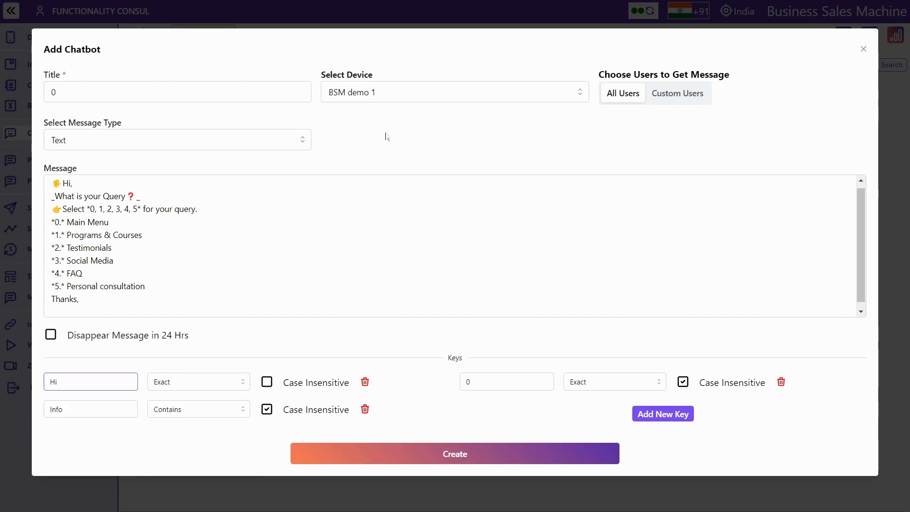
click(221, 147)
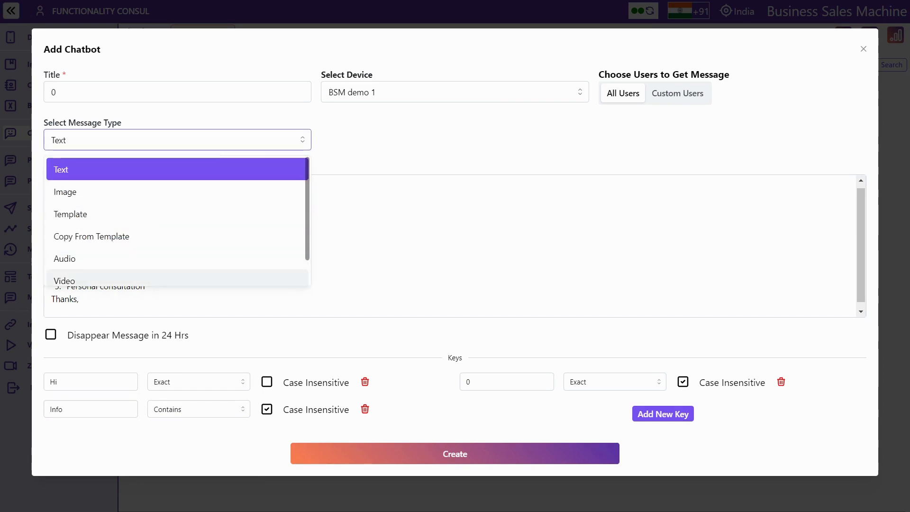
click(122, 174)
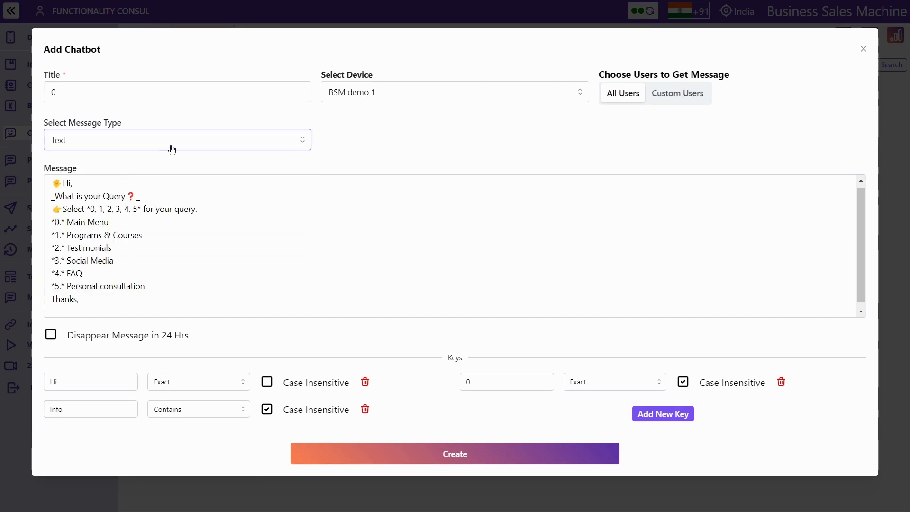
click(171, 150)
click(129, 192)
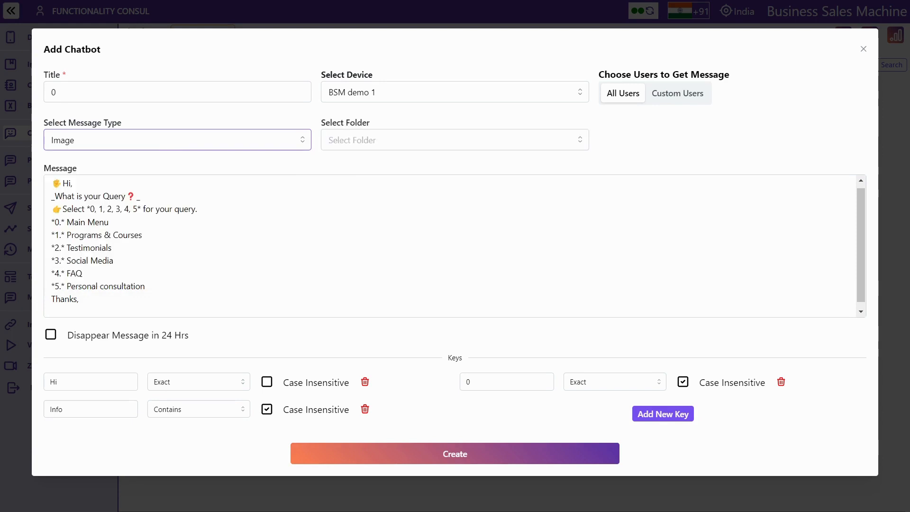
click(368, 142)
click(369, 172)
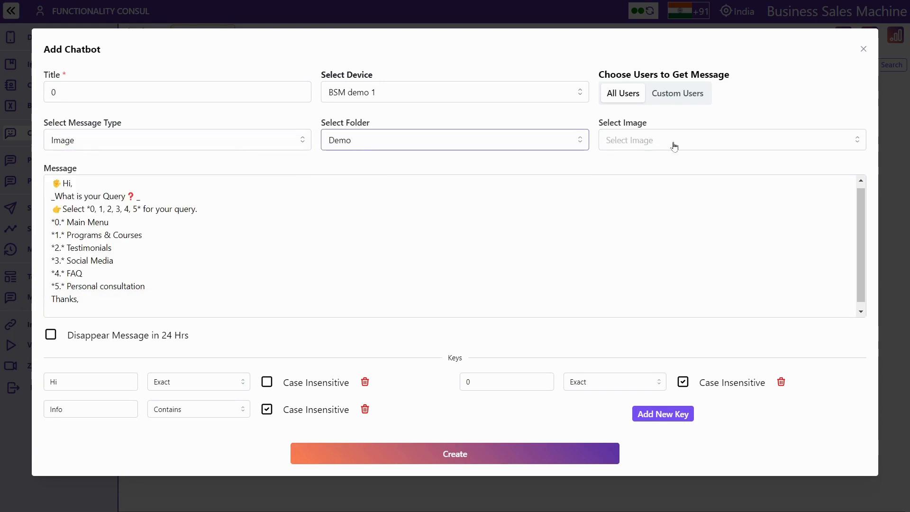
click(674, 146)
click(671, 192)
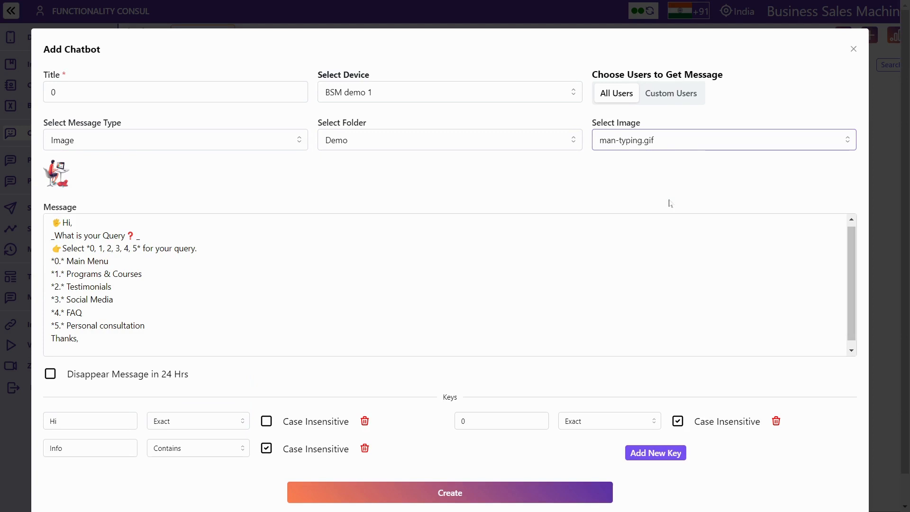
click(257, 143)
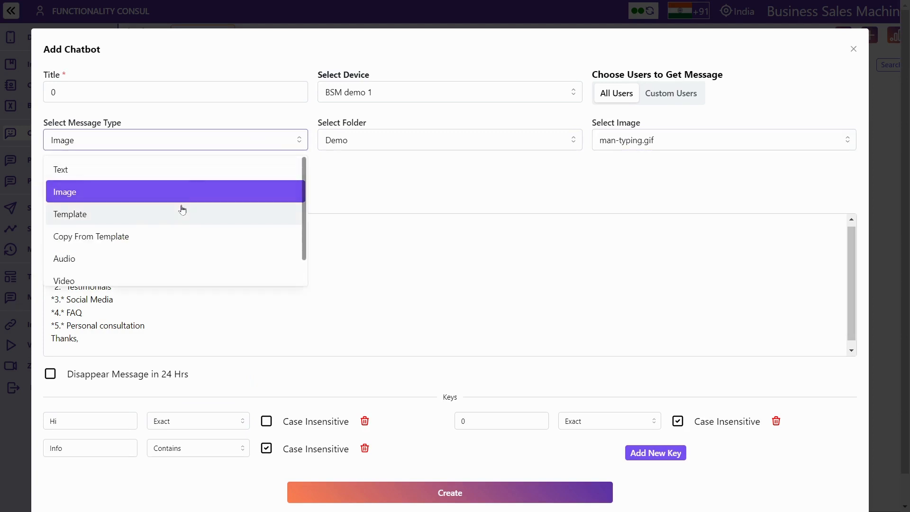
click(183, 213)
click(377, 148)
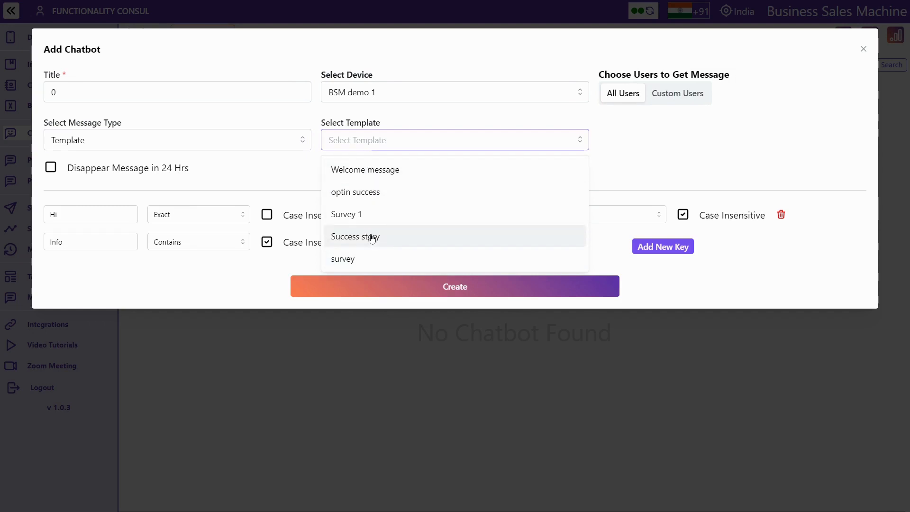
click(377, 171)
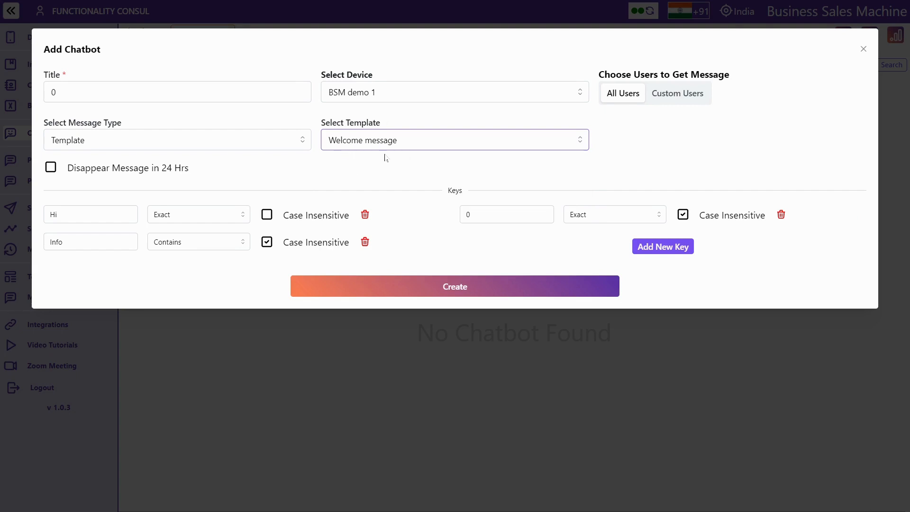
click(261, 142)
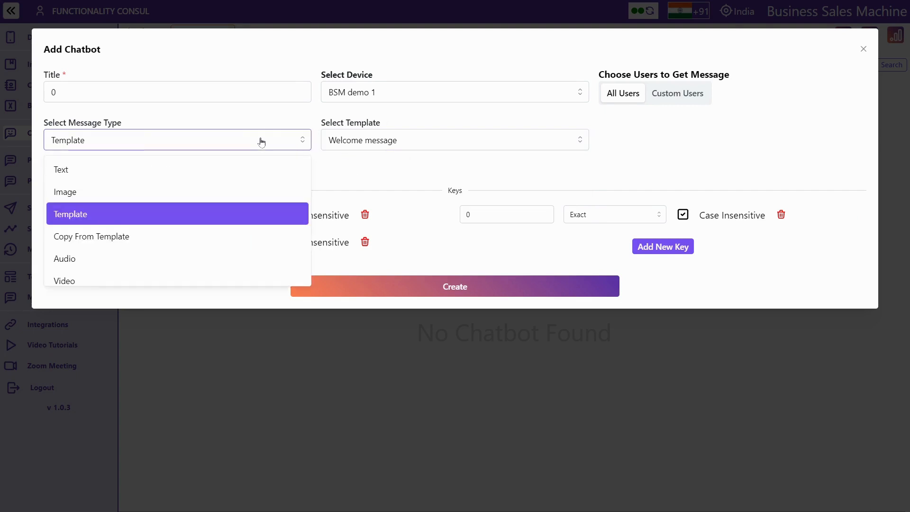
click(99, 246)
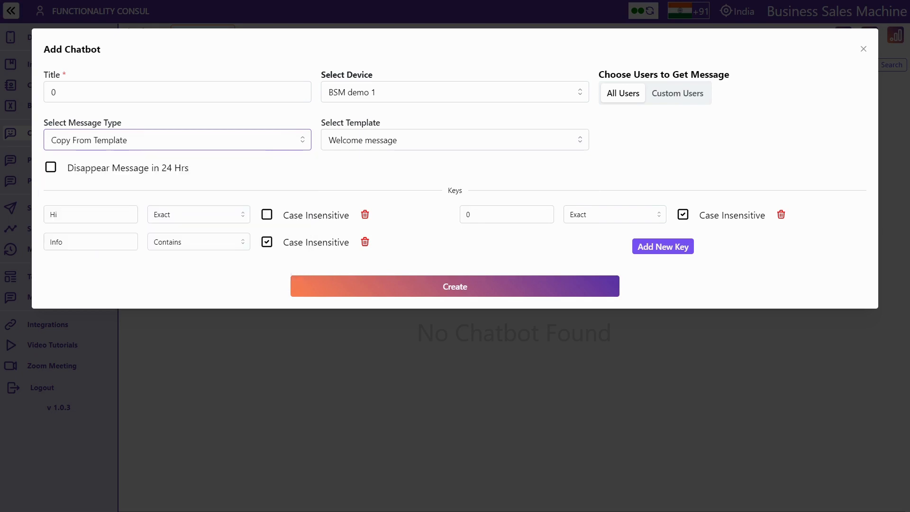
click(400, 143)
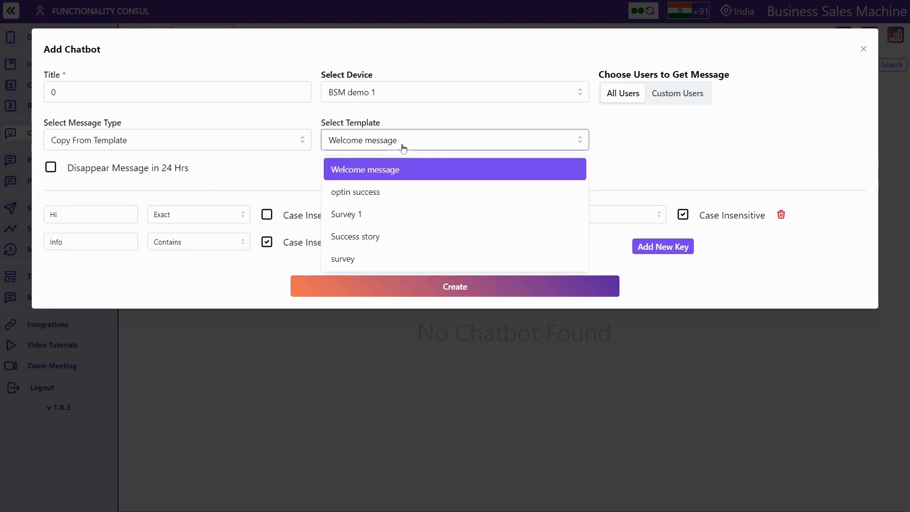
click(387, 192)
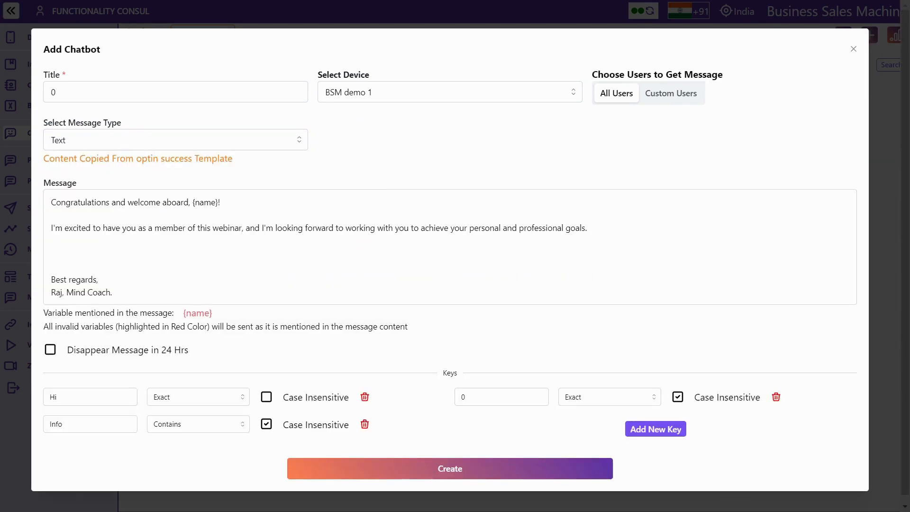
click(112, 293)
key(BackSpace)
key(BackSpace)
key(BackSpace)
key(BackSpace)
key(BackSpace)
key(BackSpace)
key(BackSpace)
key(BackSpace)
key(BackSpace)
key(BackSpace)
key(BackSpace)
key(BackSpace)
key(BackSpace)
key(BackSpace)
key(BackSpace)
key(BackSpace)
key(BackSpace)
key(BackSpace)
key(BackSpace)
key(BackSpace)
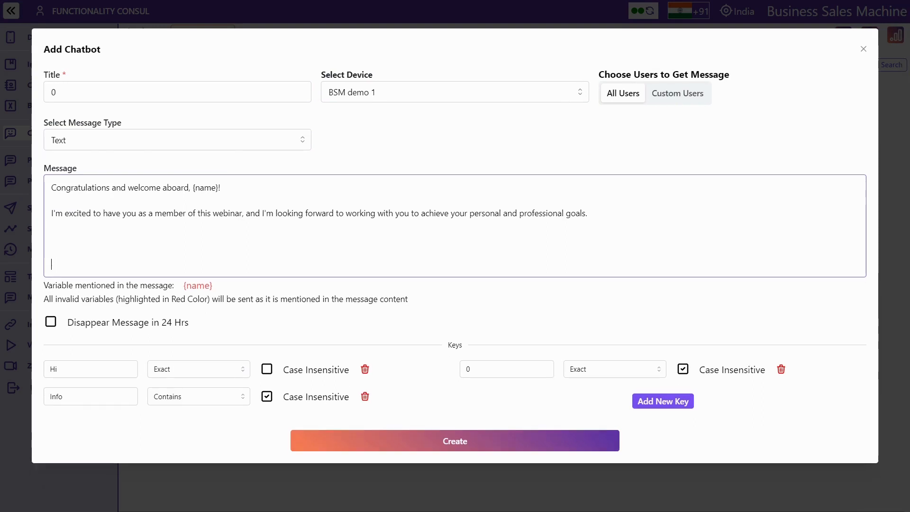
click(214, 145)
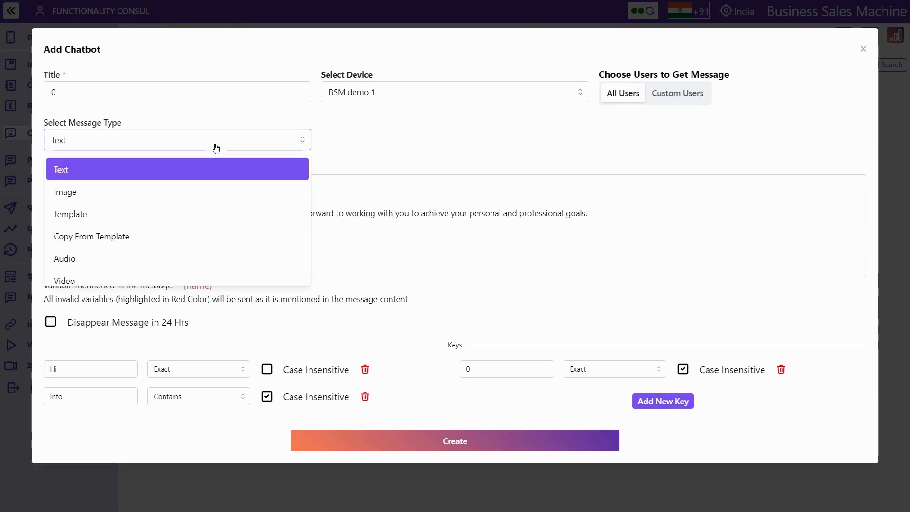
click(184, 170)
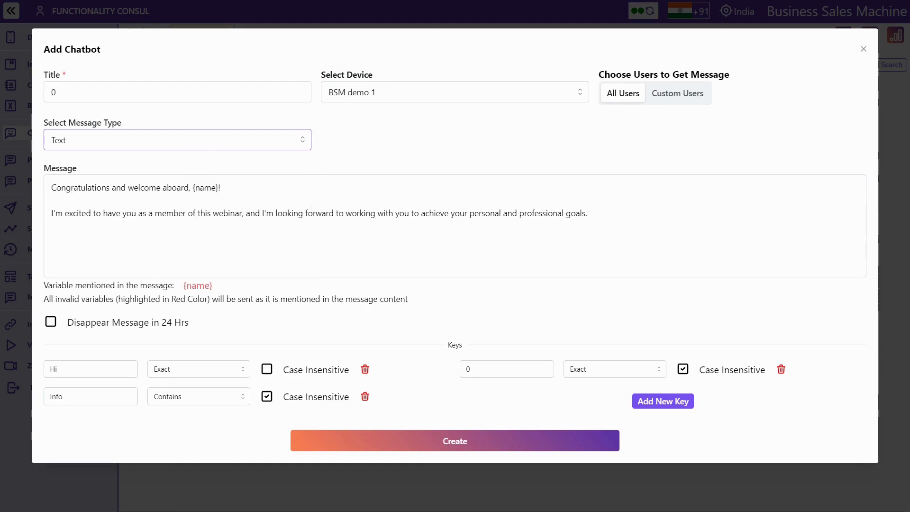
click(55, 226)
key(BackSpace)
key(BackSpace)
key(BackSpace)
key(BackSpace)
key(BackSpace)
key(BackSpace)
key(BackSpace)
key(BackSpace)
key(BackSpace)
key(BackSpace)
key(BackSpace)
key(BackSpace)
key(BackSpace)
key(BackSpace)
key(BackSpace)
key(BackSpace)
key(BackSpace)
key(BackSpace)
key(BackSpace)
key(BackSpace)
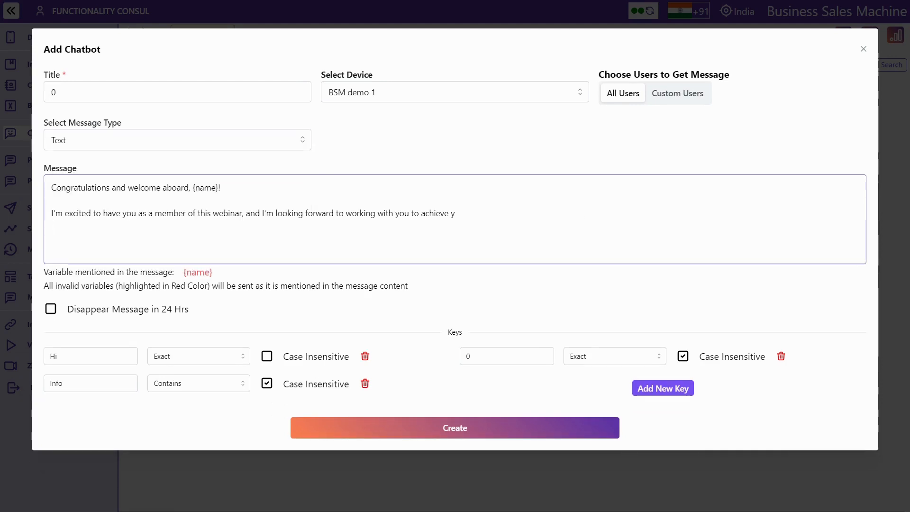
key(BackSpace)
key(BackSpace)
key(BackSpace)
key(BackSpace)
key(BackSpace)
key(BackSpace)
key(BackSpace)
key(BackSpace)
key(BackSpace)
key(BackSpace)
key(BackSpace)
key(BackSpace)
key(BackSpace)
key(BackSpace)
key(BackSpace)
key(BackSpace)
key(BackSpace)
key(BackSpace)
key(BackSpace)
key(BackSpace)
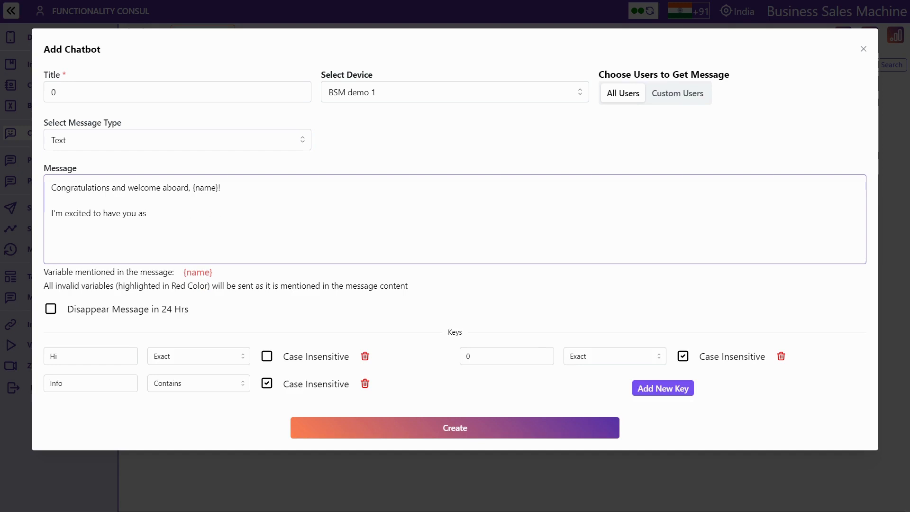
key(BackSpace)
key(BackSpace)
key(BackSpace)
key(BackSpace)
key(BackSpace)
key(BackSpace)
key(BackSpace)
key(BackSpace)
key(BackSpace)
key(BackSpace)
key(BackSpace)
key(BackSpace)
key(BackSpace)
key(BackSpace)
key(BackSpace)
key(BackSpace)
key(BackSpace)
key(BackSpace)
key(BackSpace)
key(BackSpace)
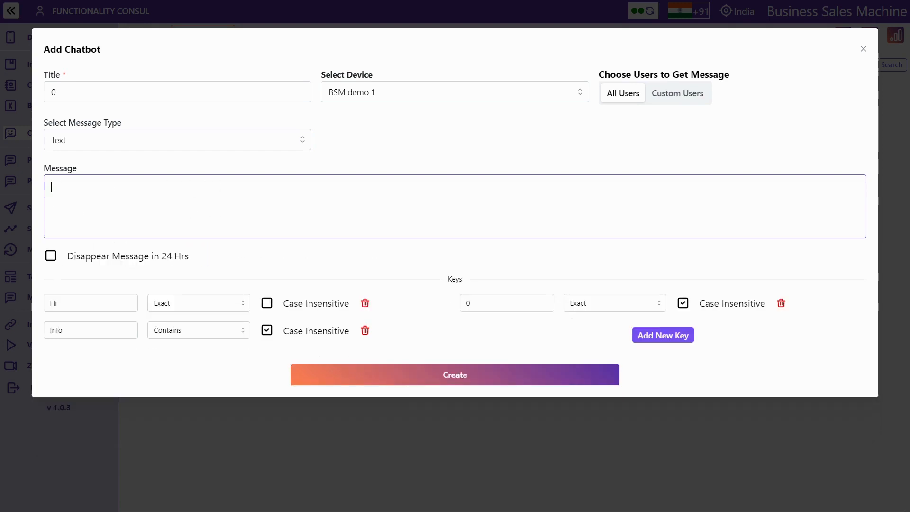
text(🖐Hi, _What is your Query ❓ _ 👉Select *0, 1, 2, 3, 4, 5* for your query. *0.* Main Menu *1.* Programs & Courses *2.* Testimonials *3.* Social Media *4.* FAQ *5.* Personal consultation Thanks,)
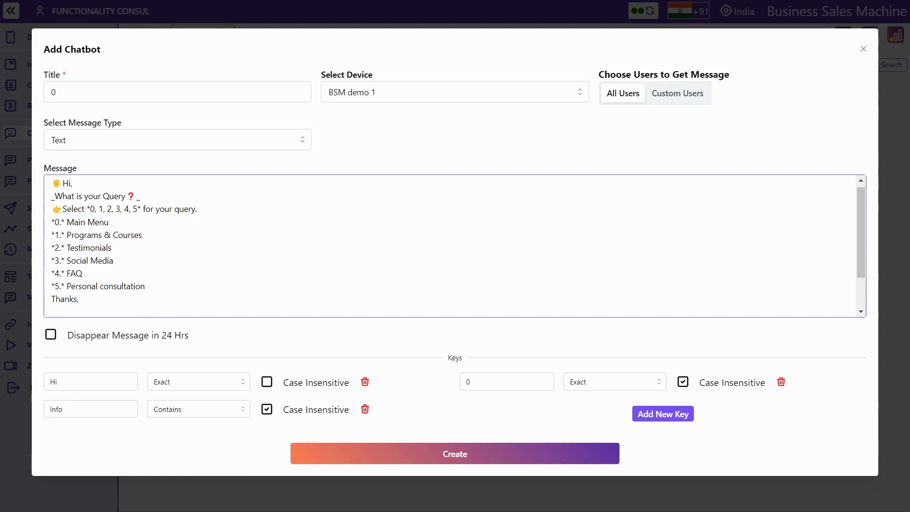
Create chatbot 0, then view and close its main-menu message details
click(464, 459)
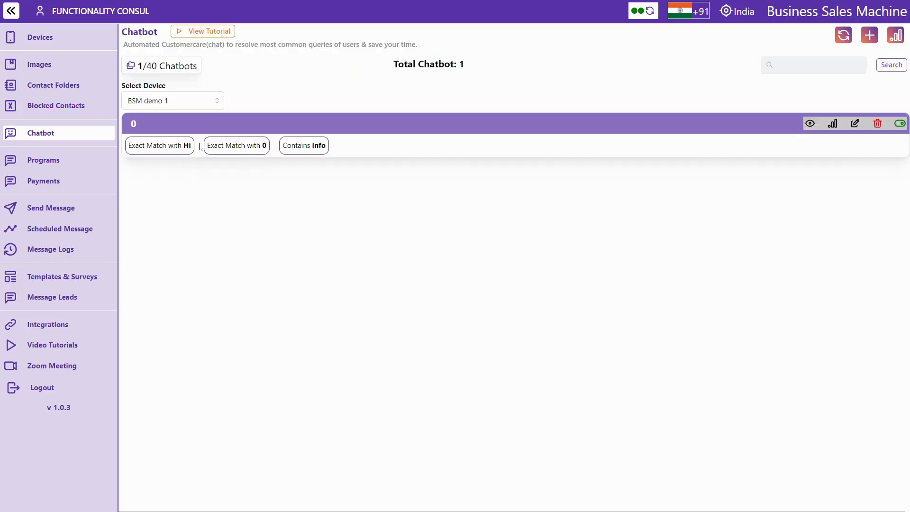
click(811, 124)
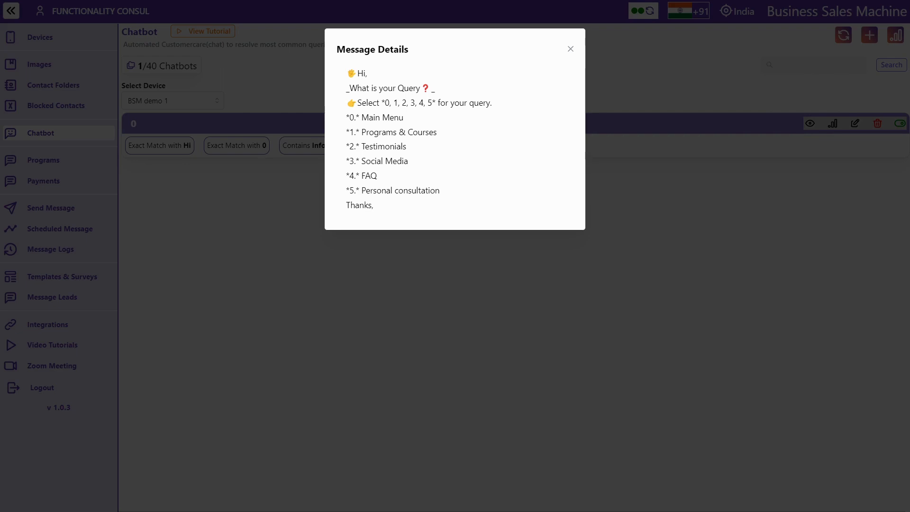
click(570, 50)
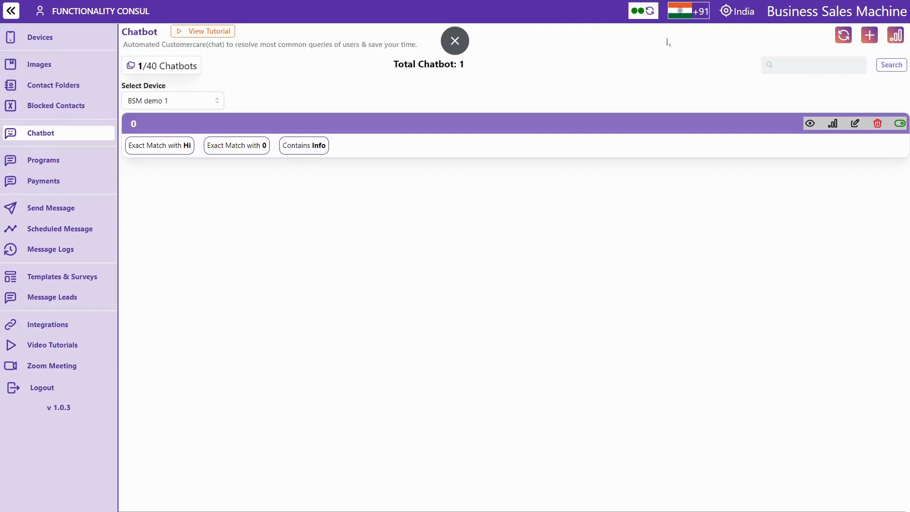
Start a new chatbot titled 1 and paste the courses menu message, with a blank line after the heading
click(870, 35)
click(71, 92)
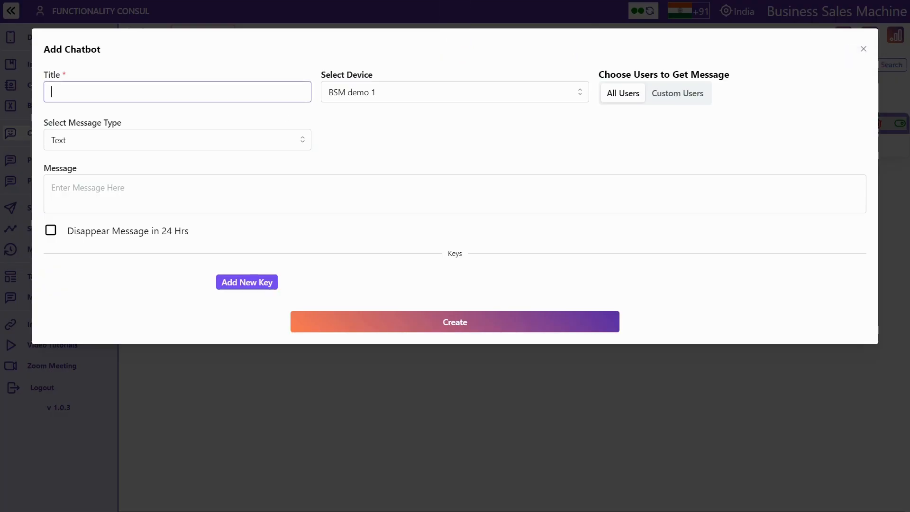
text(1)
click(87, 188)
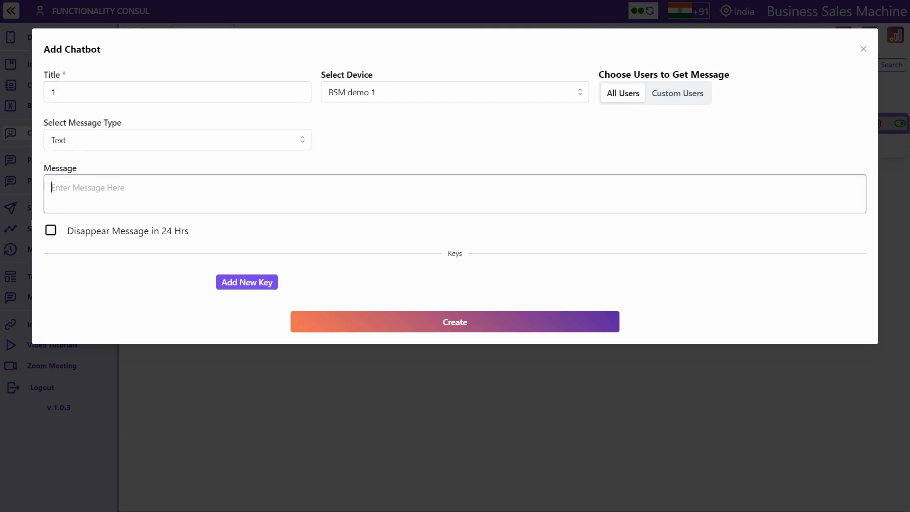
text(*1.* Here are the courses we provide *11.* Meditation *12.* Yoga *13.* Mindfulness *14.* Affirmations *15.* Gratitude   Type *'1'* to go back to Previous Menu. Type *'0'* to go back to Main Menu.)
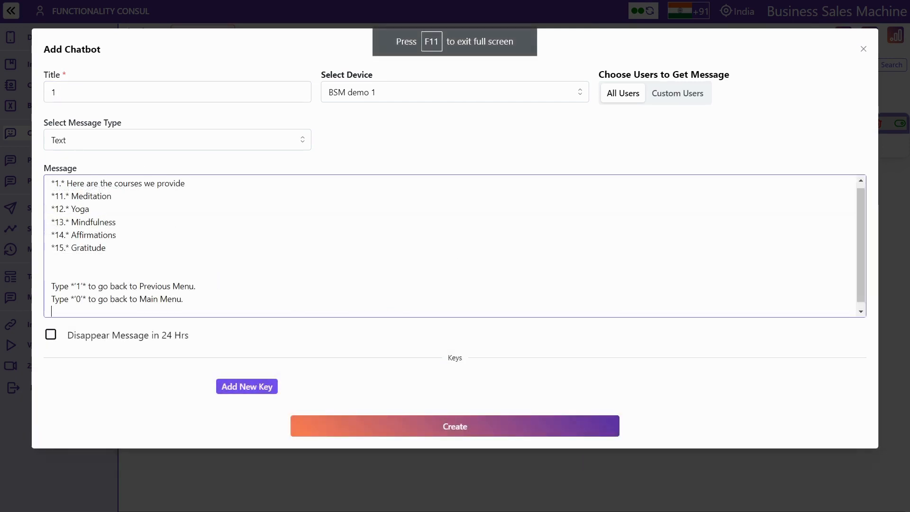
click(209, 179)
key(Return)
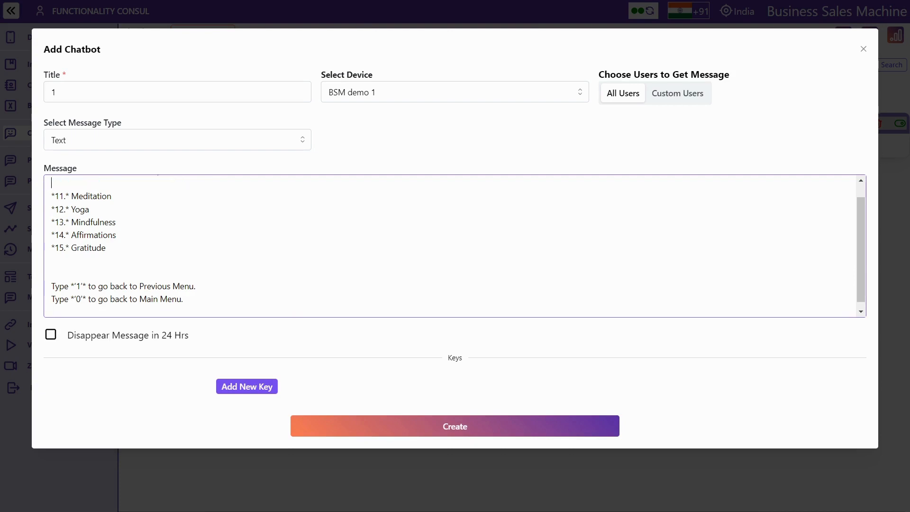
scroll(455, 245, up, 1)
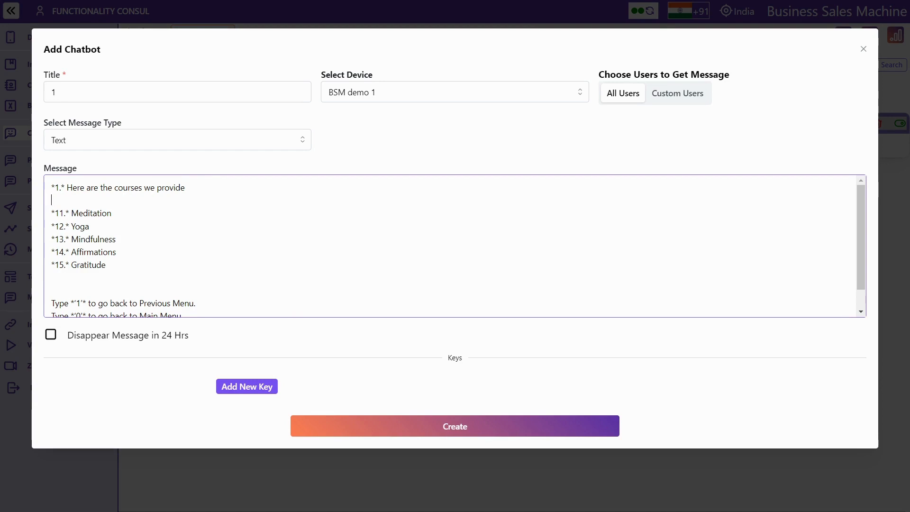
scroll(455, 246, down, 1)
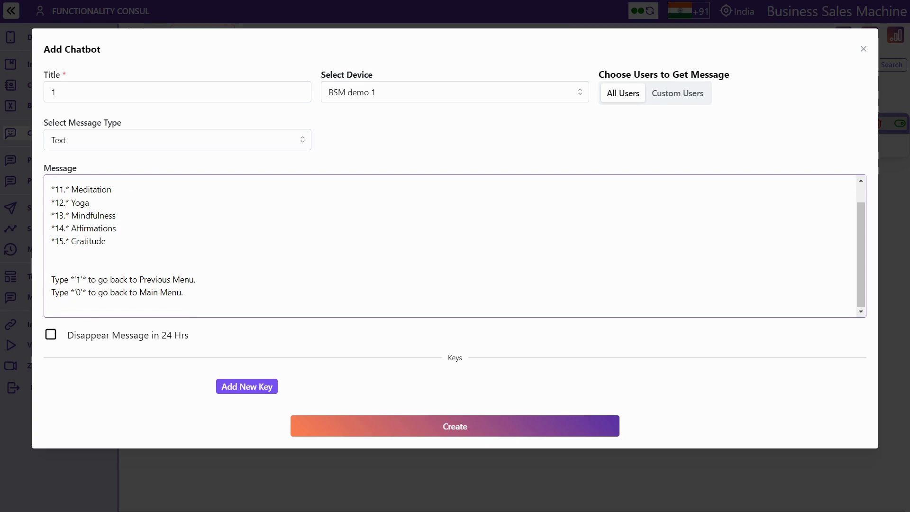
scroll(455, 246, up, 1)
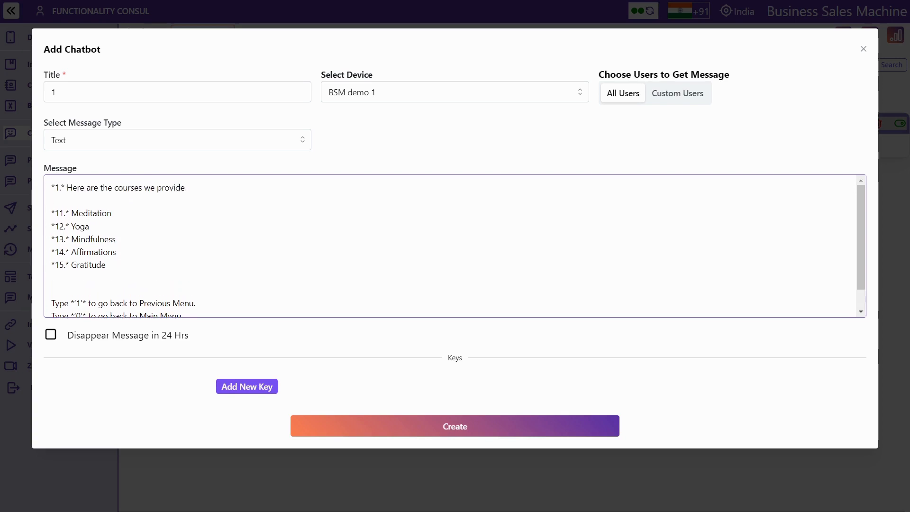
scroll(455, 246, down, 1)
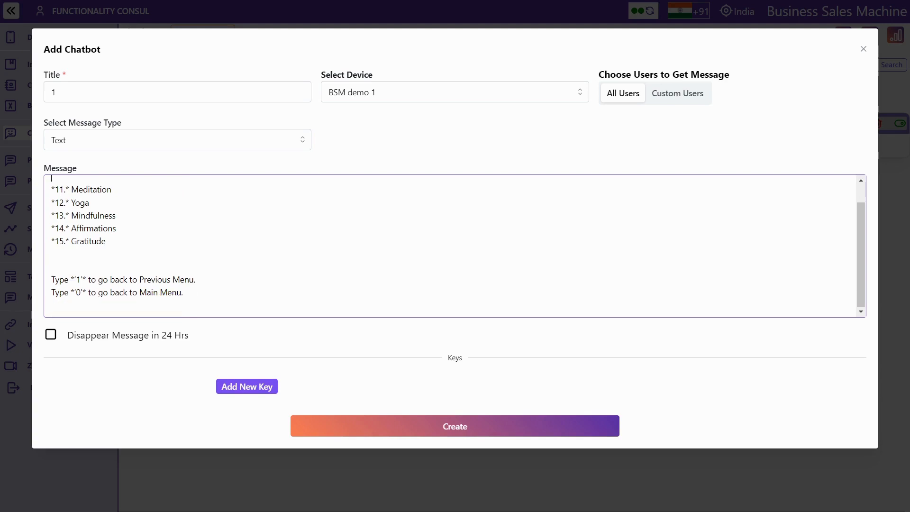
Add trigger keys 1 and courses, then create the chatbot
click(259, 388)
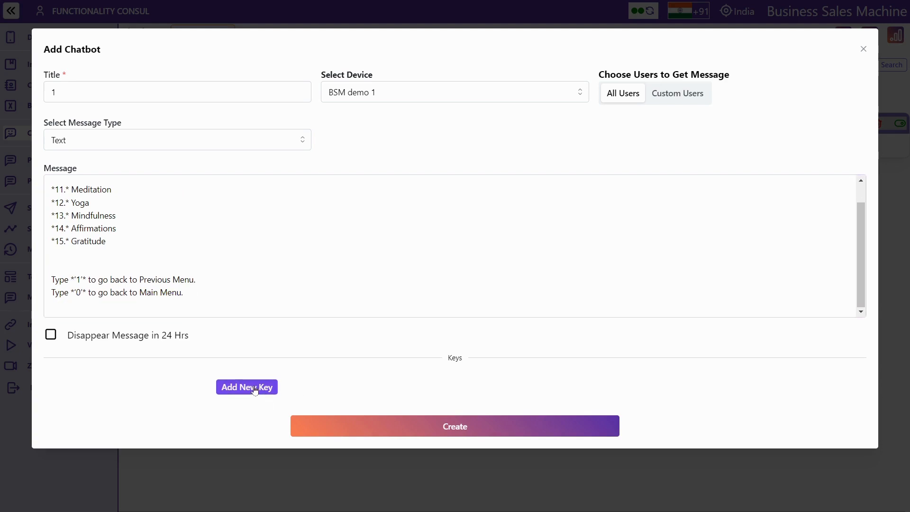
text(1)
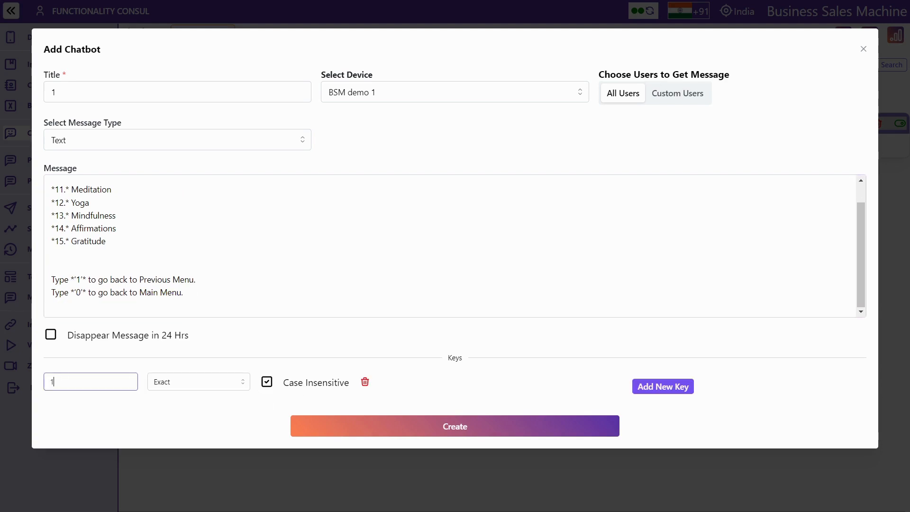
scroll(185, 189, up, 1)
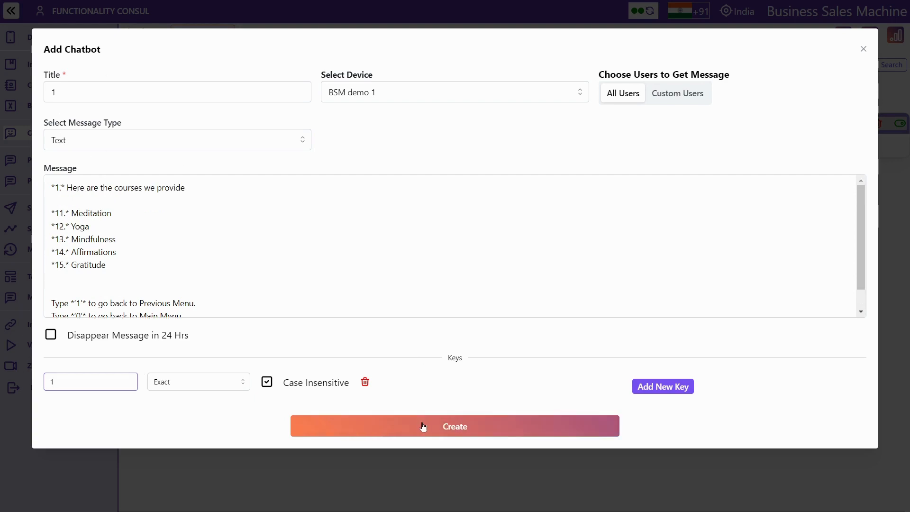
click(662, 387)
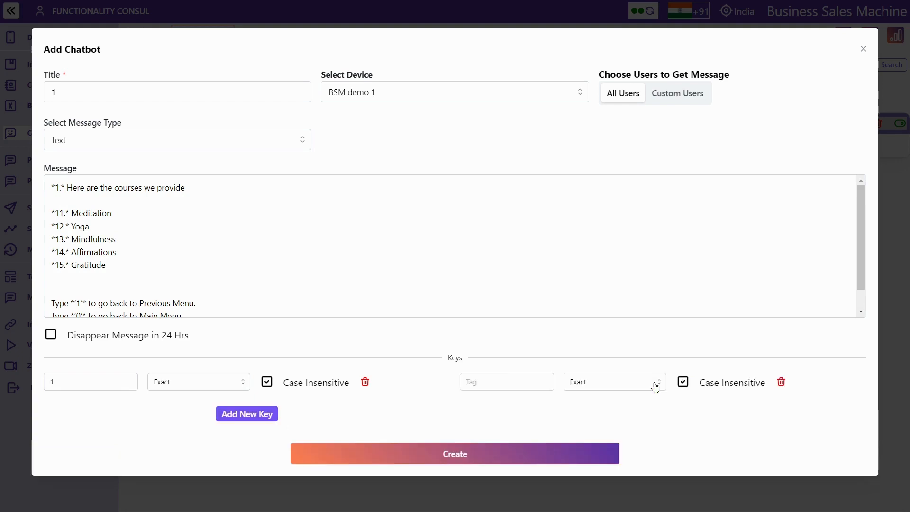
click(507, 382)
text(couses)
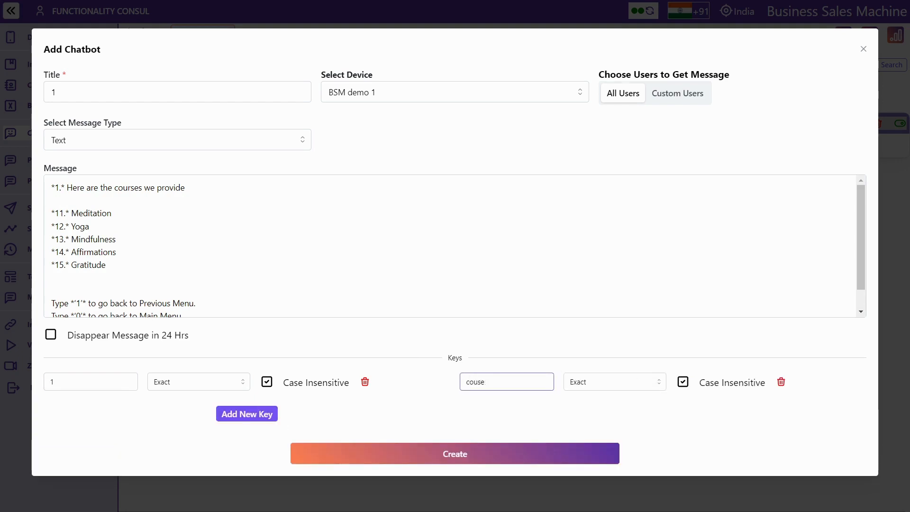
key(BackSpace)
key(BackSpace)
text(rses)
click(478, 458)
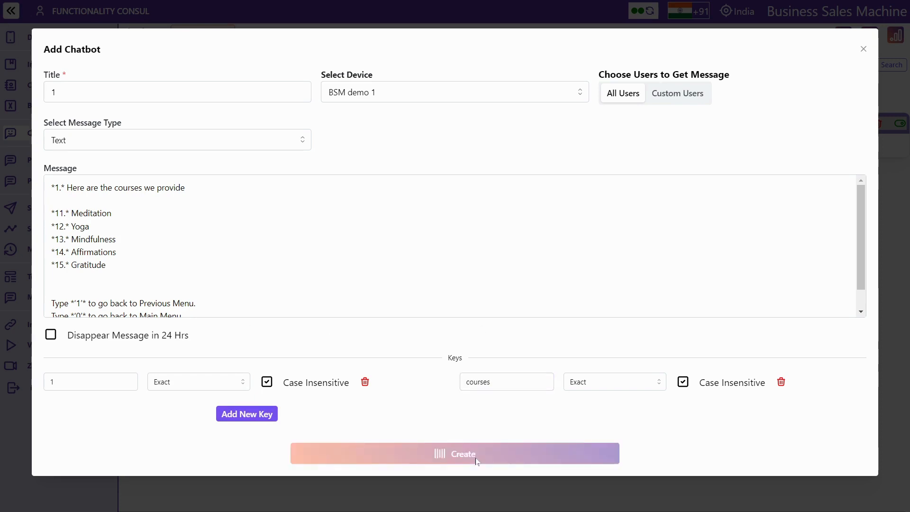
Start a new chatbot titled 11 and paste the 21 Days Meditation Challenge message
click(869, 62)
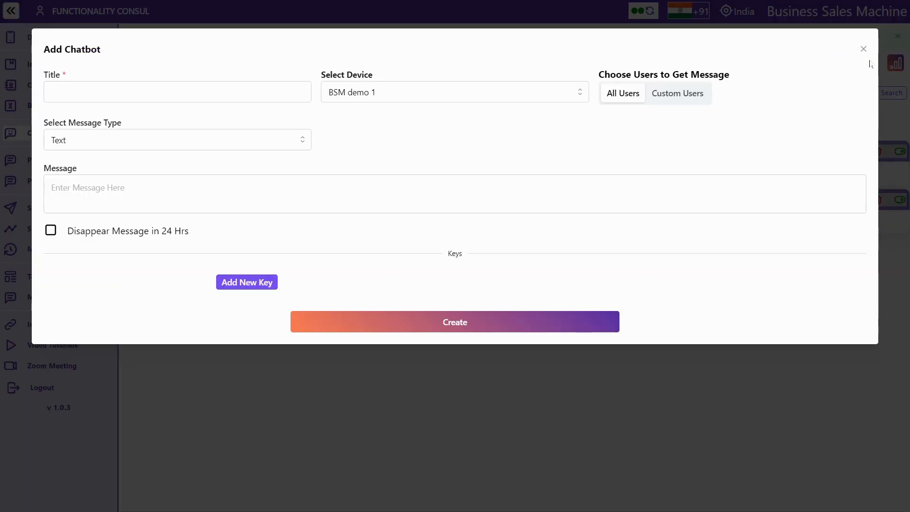
click(146, 93)
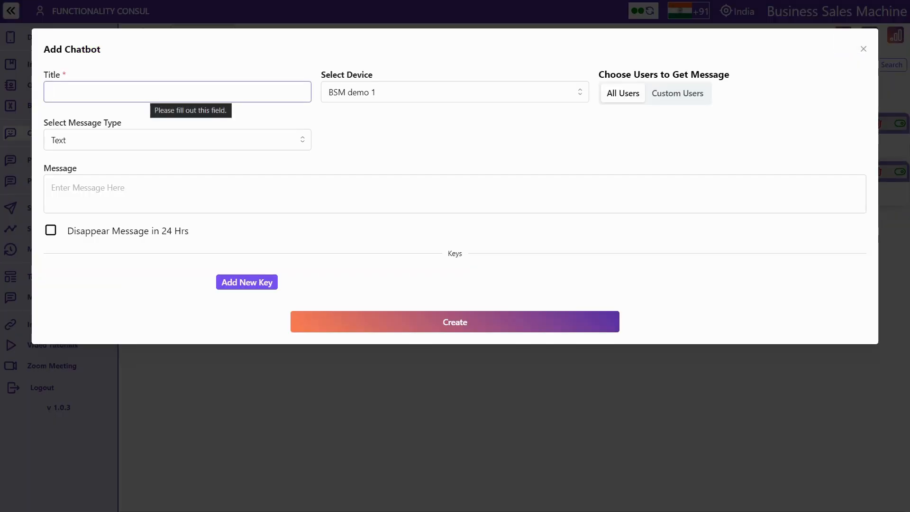
text(11)
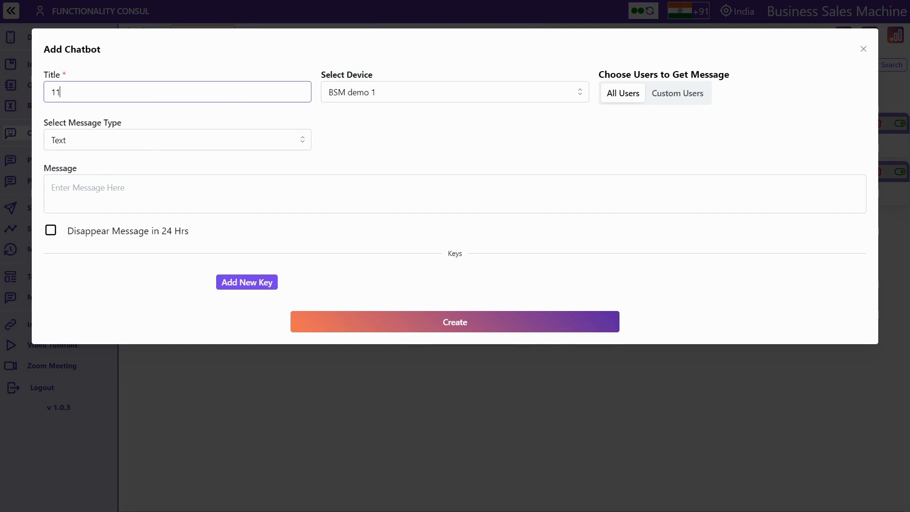
click(157, 192)
text(*11.* Meditation - "Embark on a transformative journey with our 21 Days Meditation Challenge 🧘 . Discover inner peace, reduce stress, and cultivate mindfulness one day at a time. Join us on this empowering path to self-discovery and well-being. 🌟 #MeditationChallenge"   Type *'1'* to go back to Previous Menu. Type *'0'* to go back to Main Menu.)
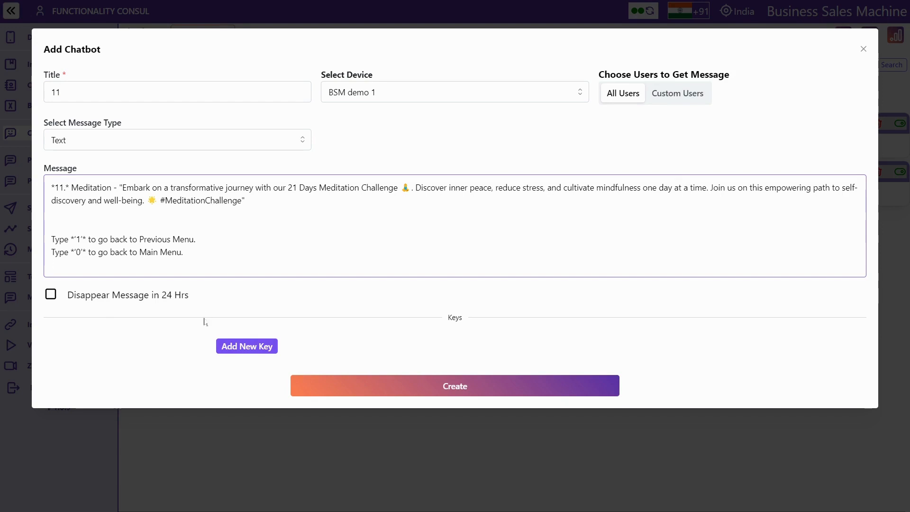
Add trigger keywords 11 and meditation, keeping both on Exact match
click(247, 346)
click(86, 336)
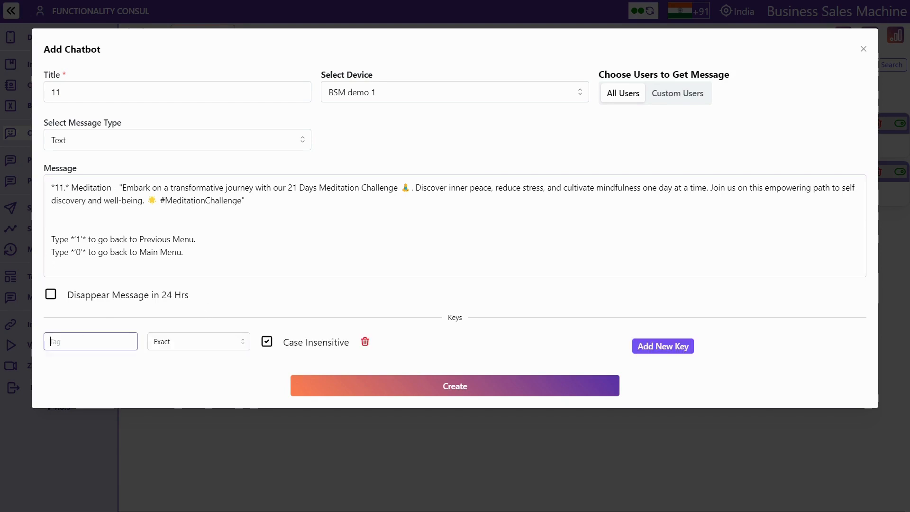
text(11)
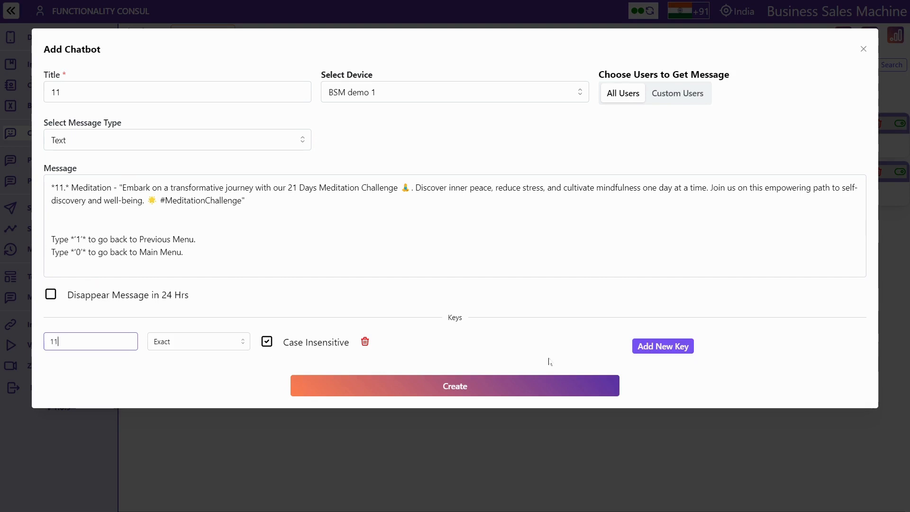
click(636, 346)
click(507, 341)
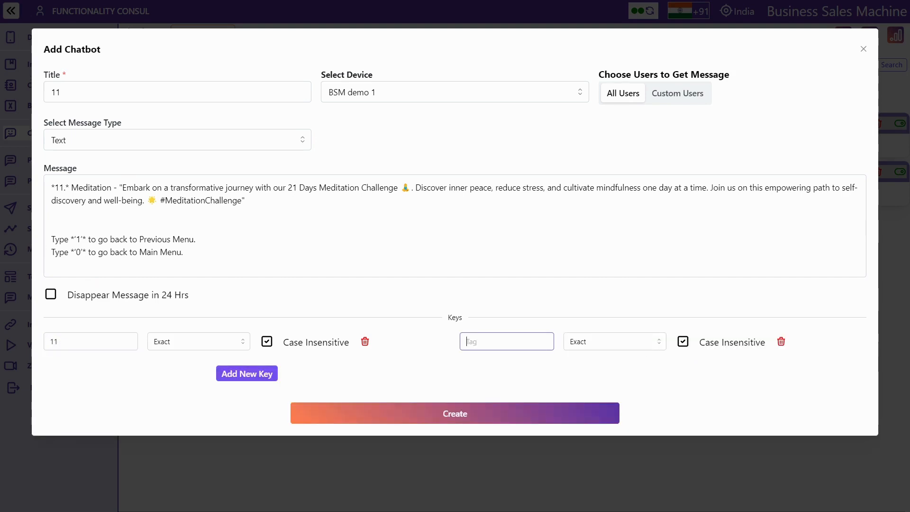
text(meditation)
click(575, 348)
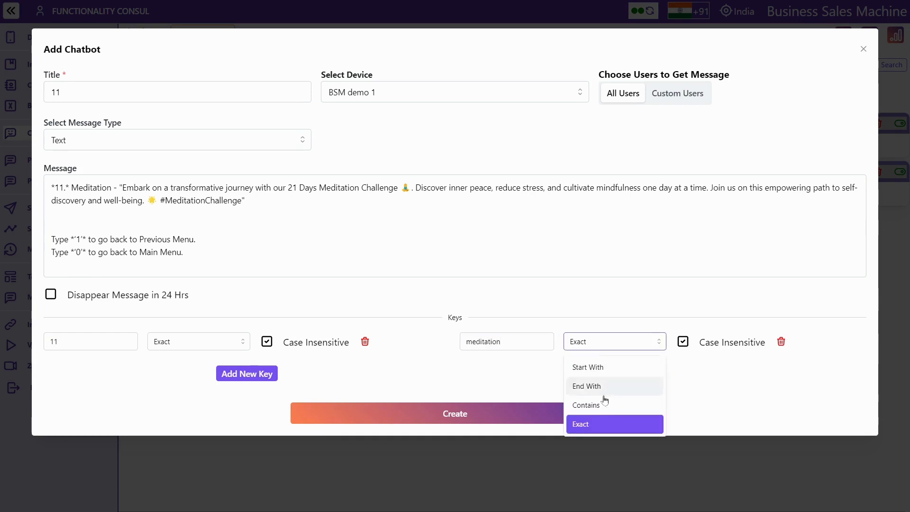
click(584, 331)
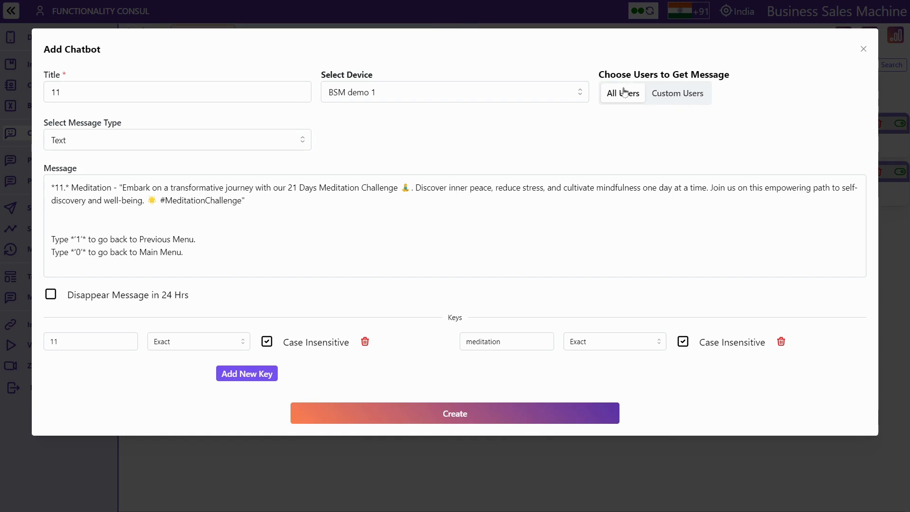
Try restricting chatbot 11 to Custom Users in the Demo contact folder
click(661, 94)
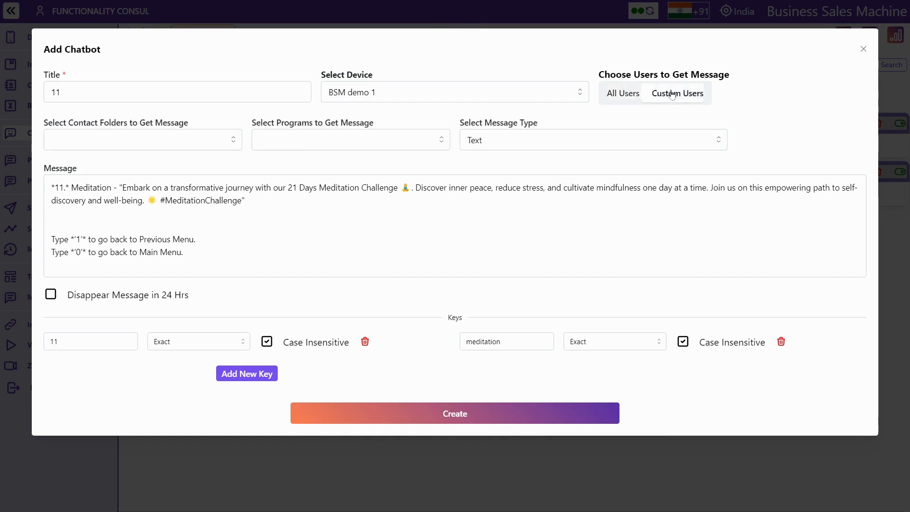
click(628, 95)
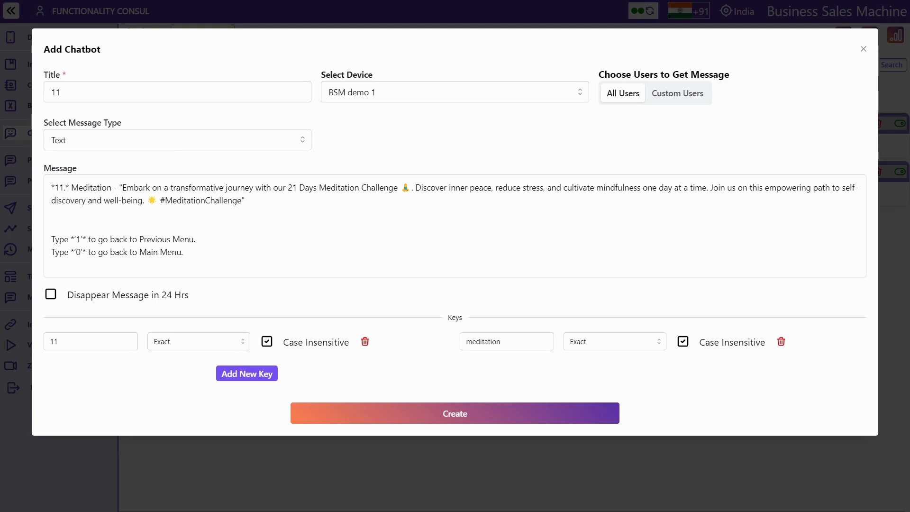
double_click(54, 341)
double_click(483, 341)
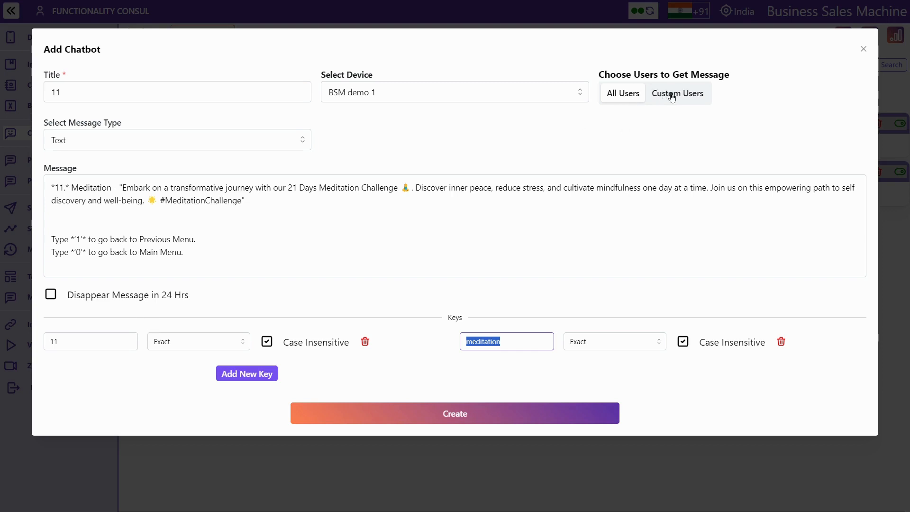
click(656, 96)
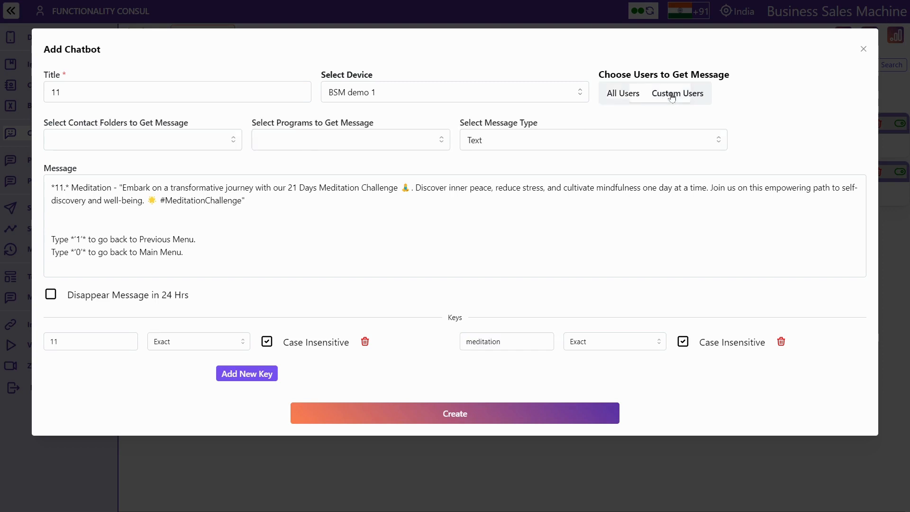
click(124, 146)
click(117, 163)
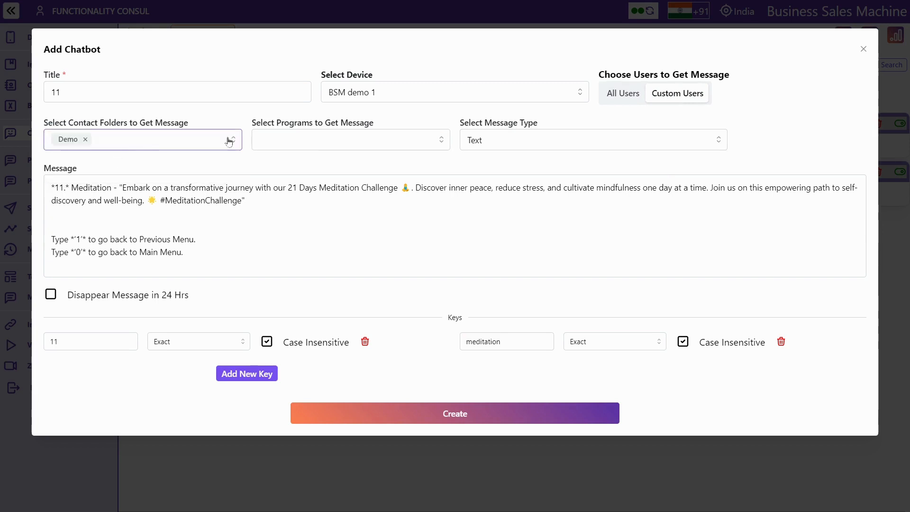
click(311, 143)
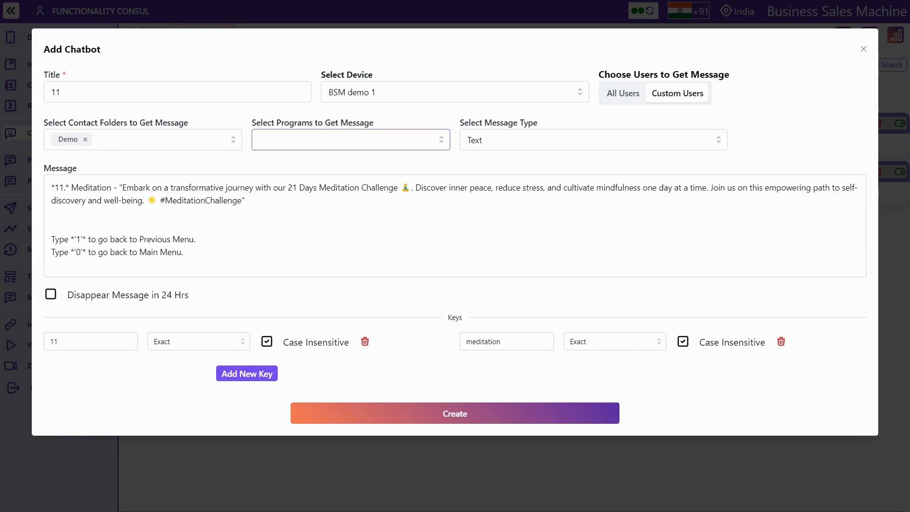
Switch the recipients back to All Users and create chatbot 11
double_click(63, 341)
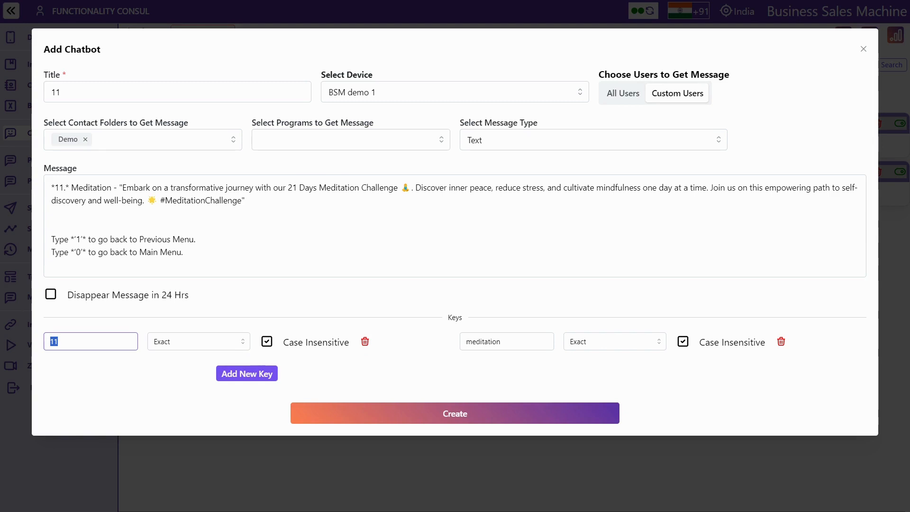
click(615, 100)
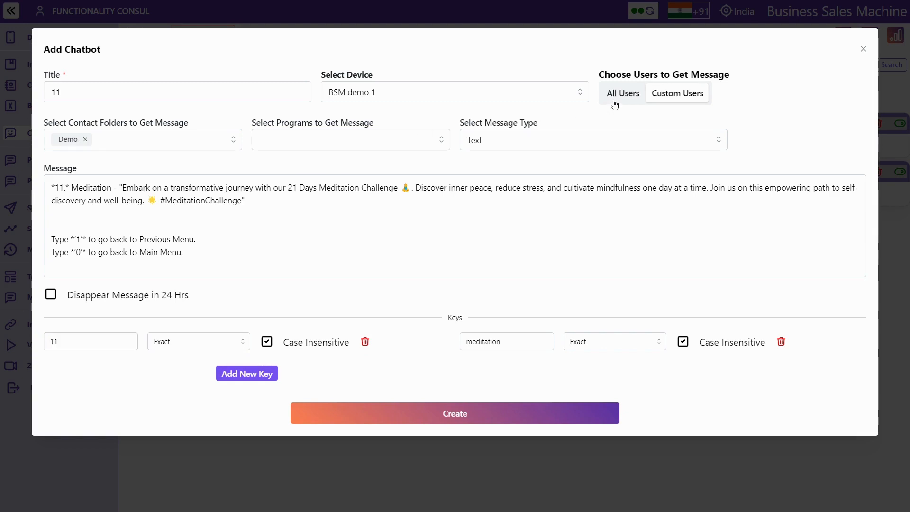
click(454, 416)
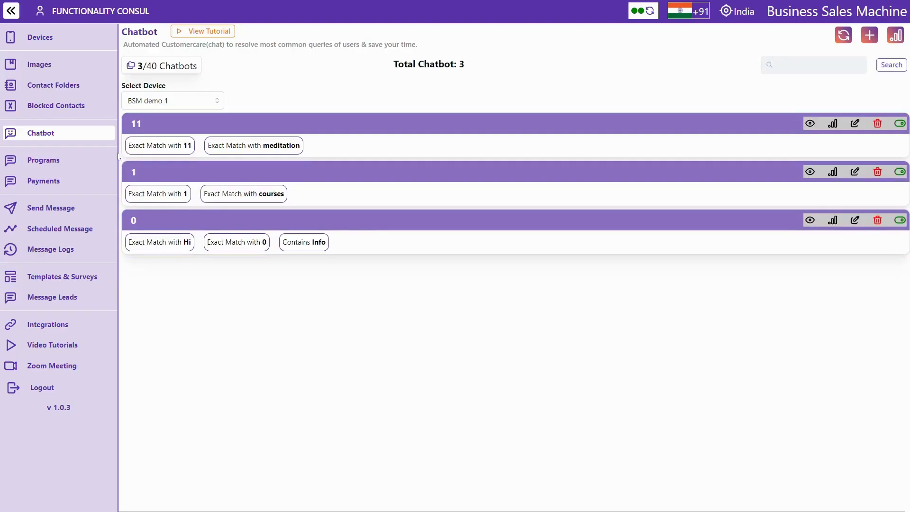
Go to the Programs page from the sidebar
click(40, 163)
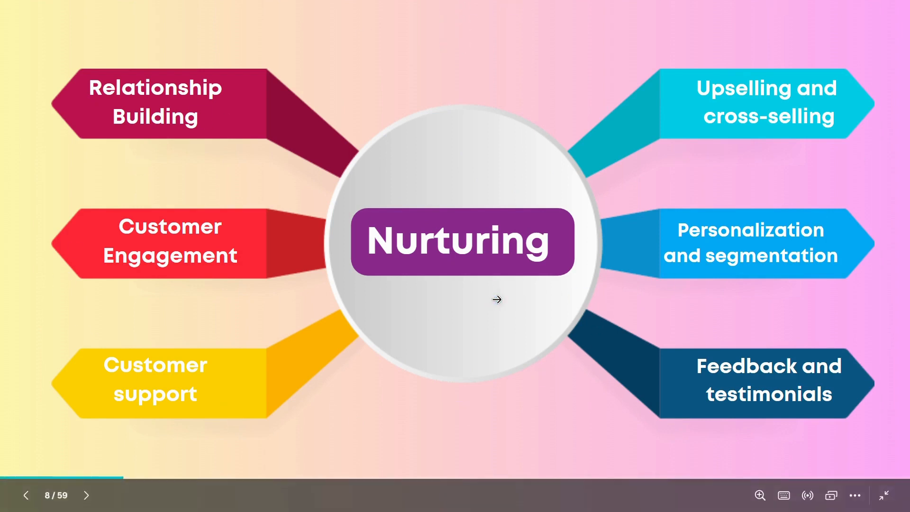
Step through the Types of Programs slide's Individual and Group examples, then move to the next slide
key(Right)
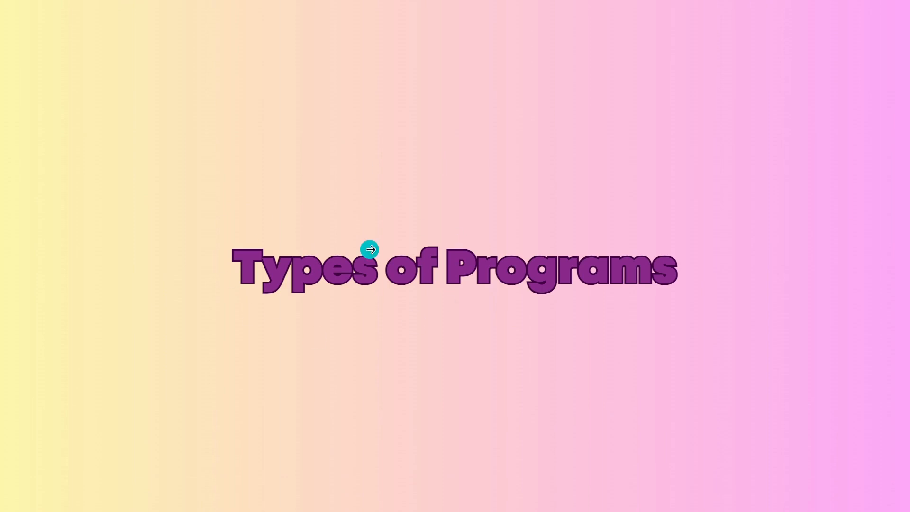
key(Right)
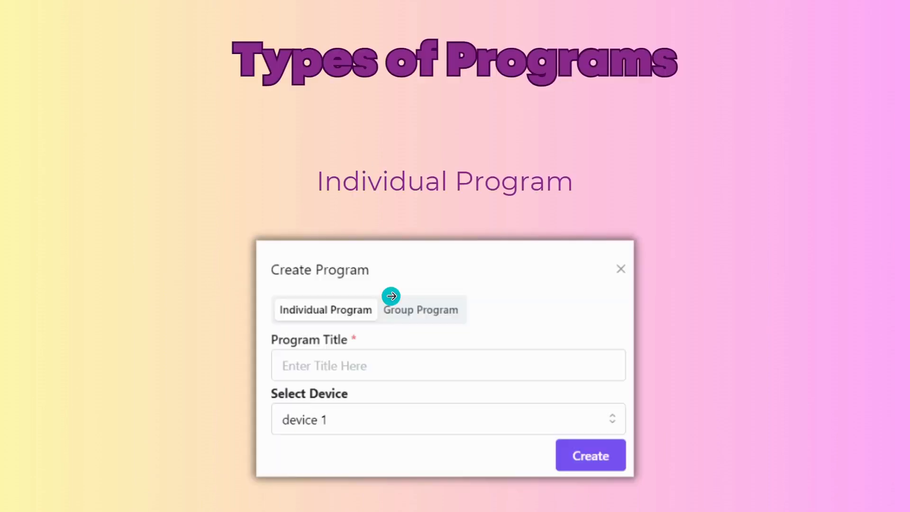
key(Right)
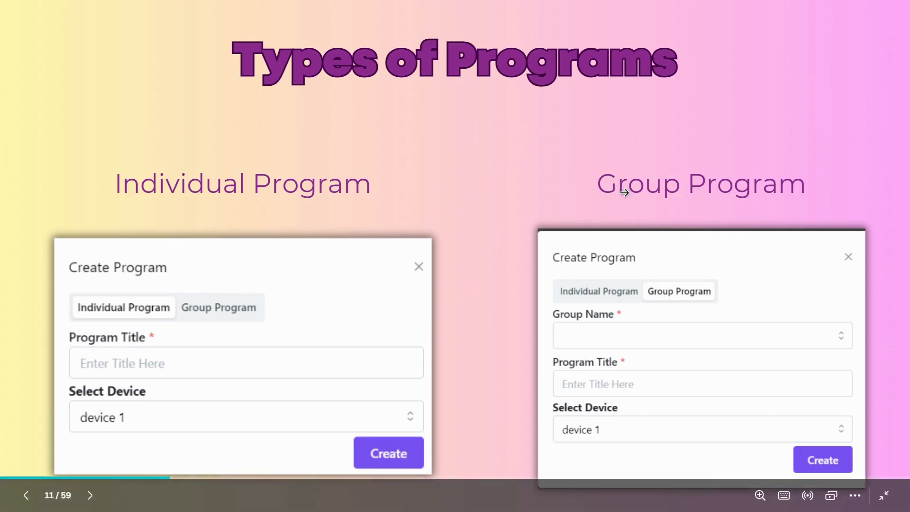
click(624, 192)
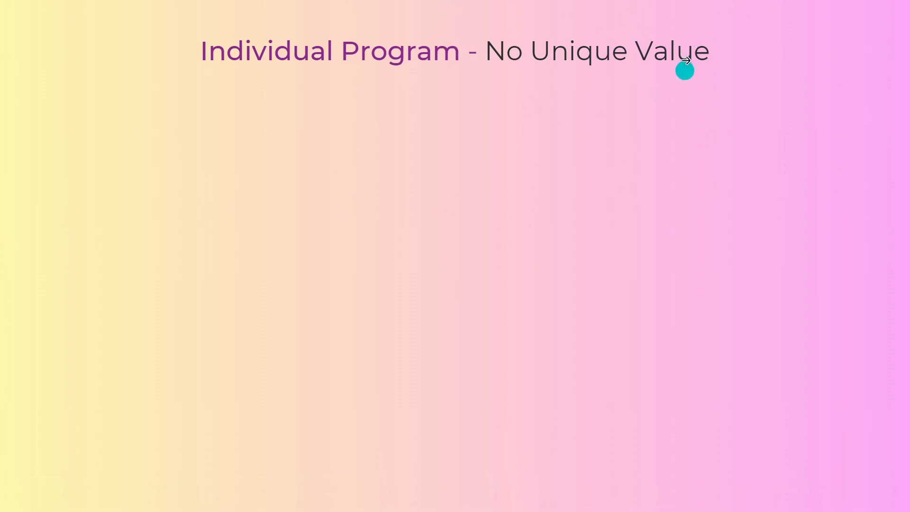
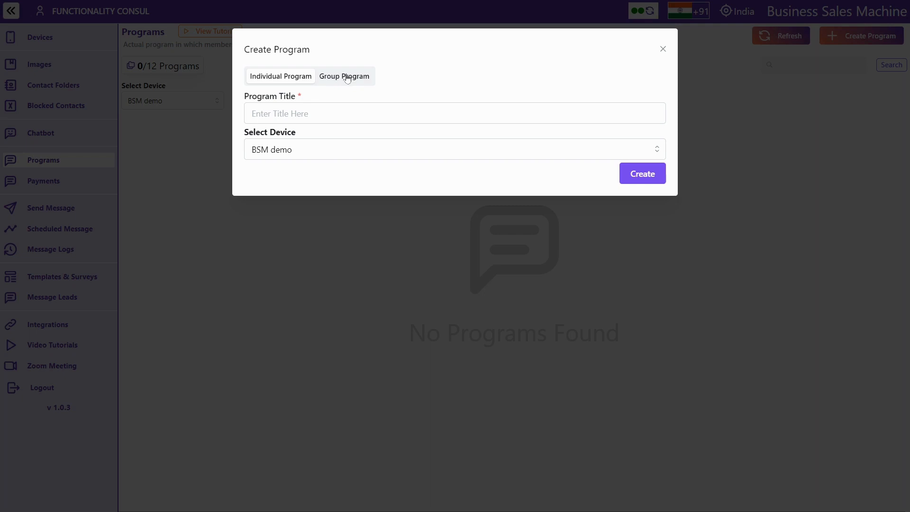
Create a Group Program titled 'L0 - Webinar' inside a newly created group named Mind
click(348, 79)
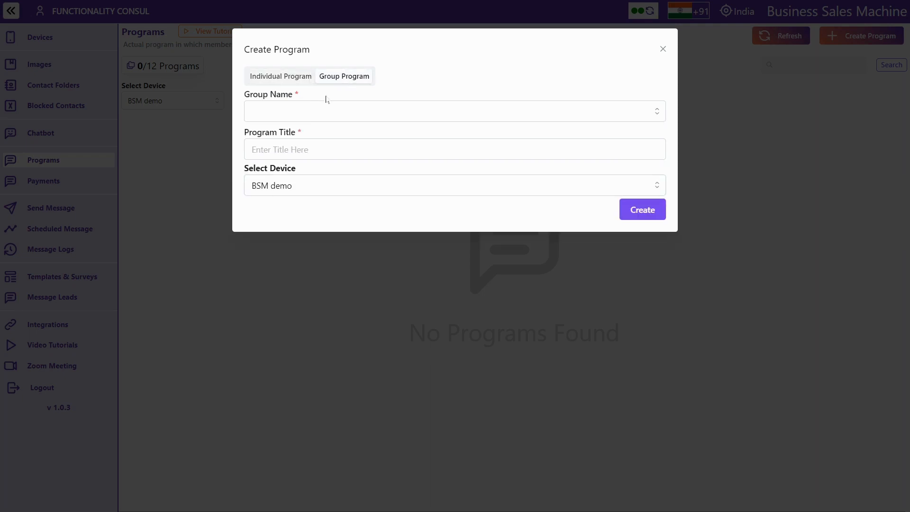
click(353, 112)
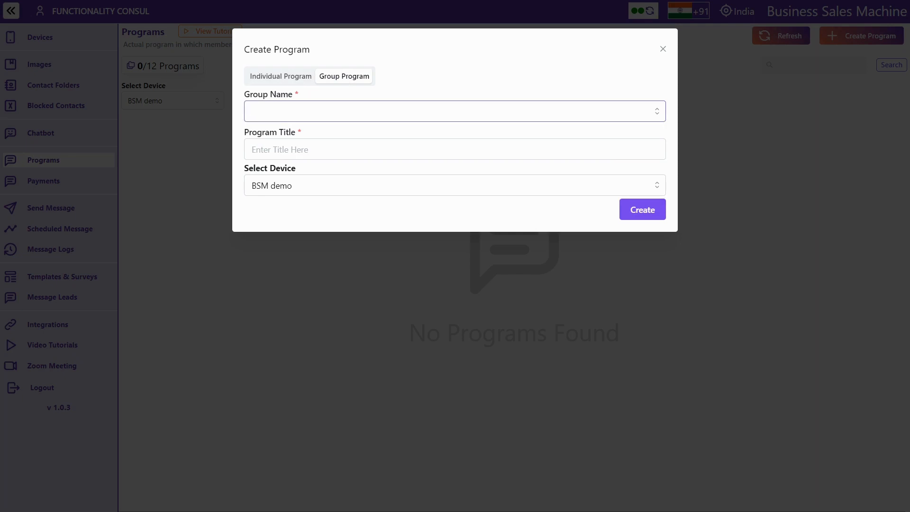
text(Min)
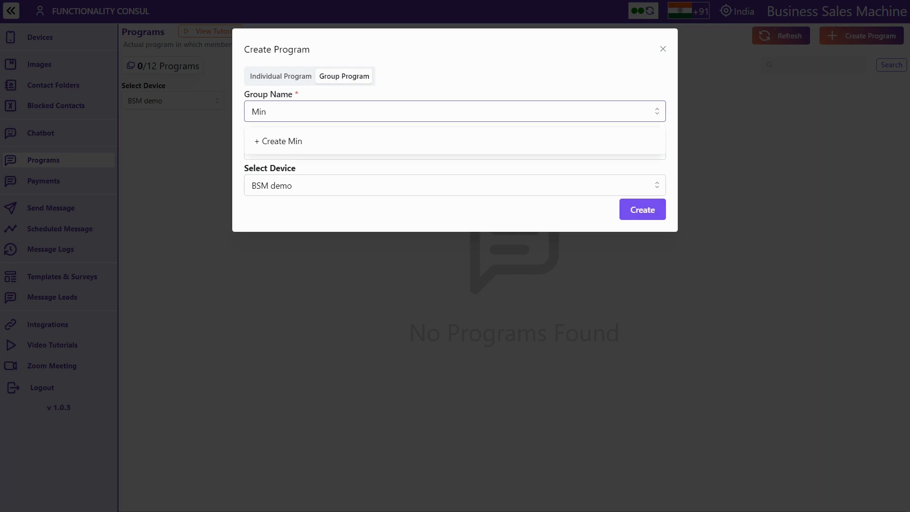
text(d)
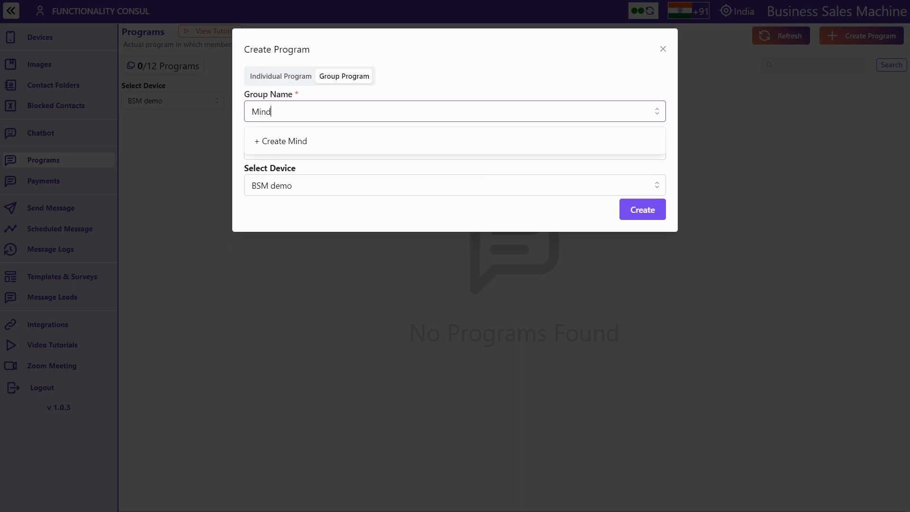
click(297, 141)
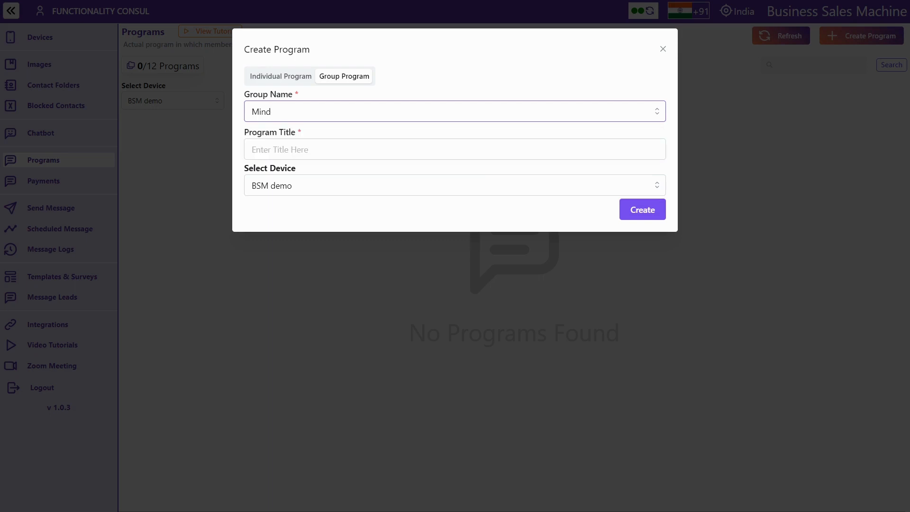
click(295, 148)
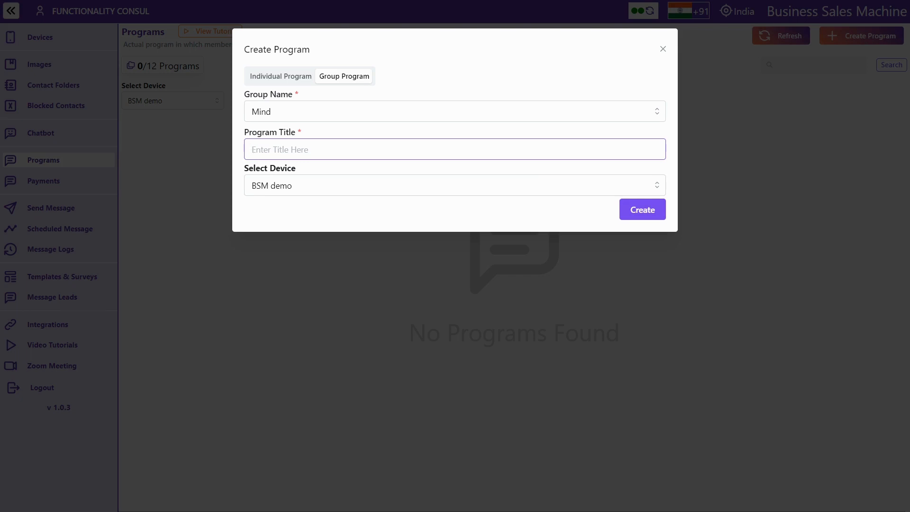
text(Webi)
text(nar)
text(L)
text(0 )
text(-)
click(626, 209)
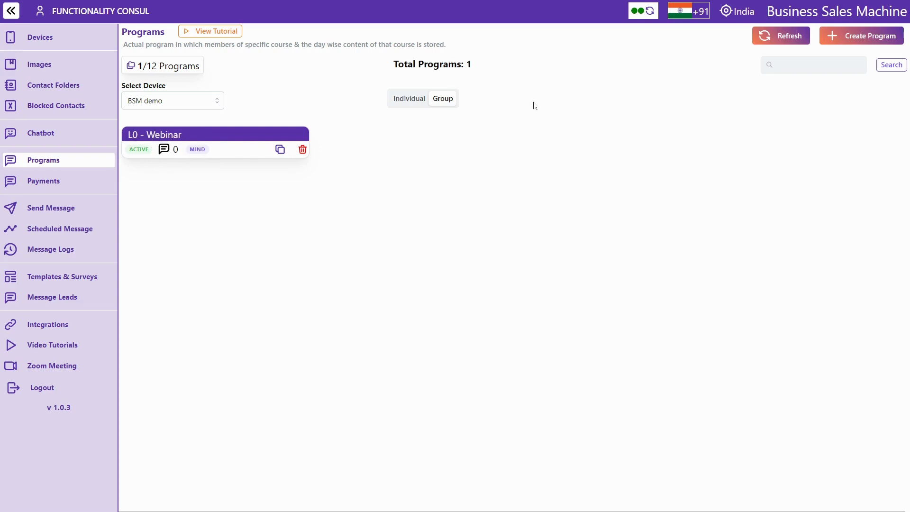
Create the Mind group program 'L1 - Course'
click(854, 40)
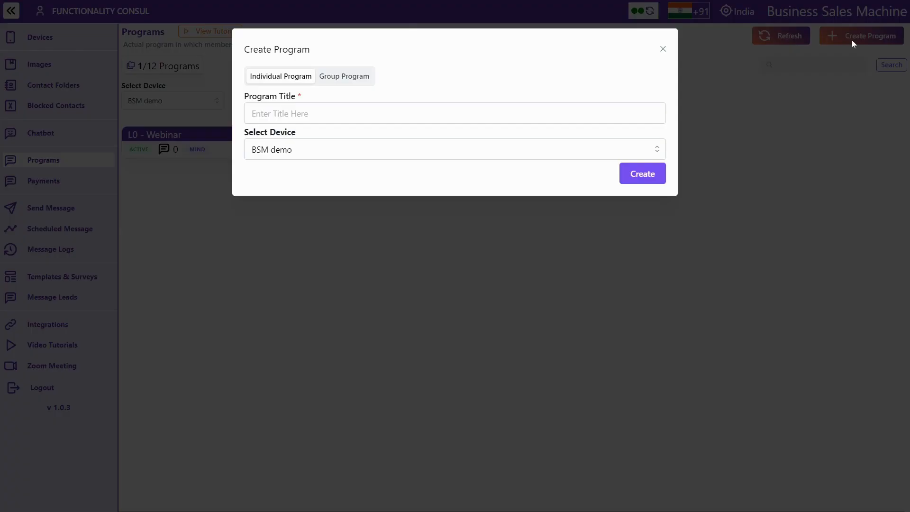
click(342, 77)
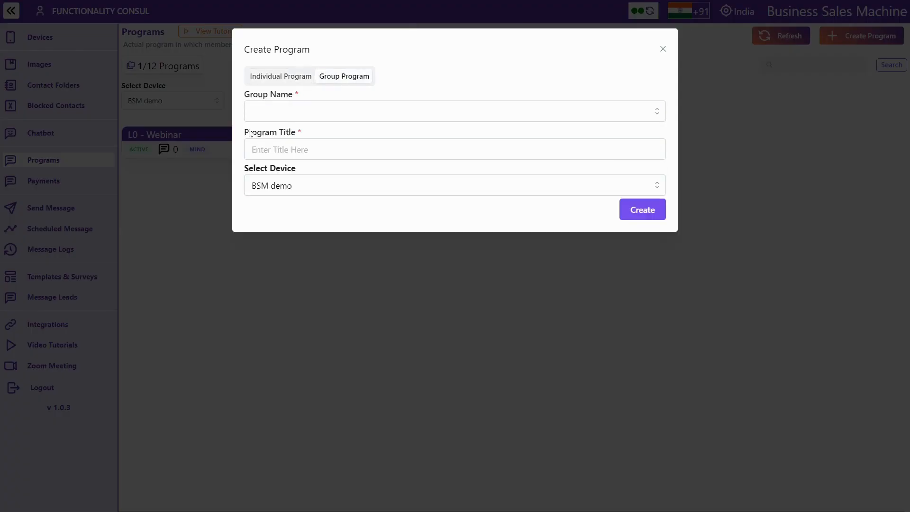
click(265, 111)
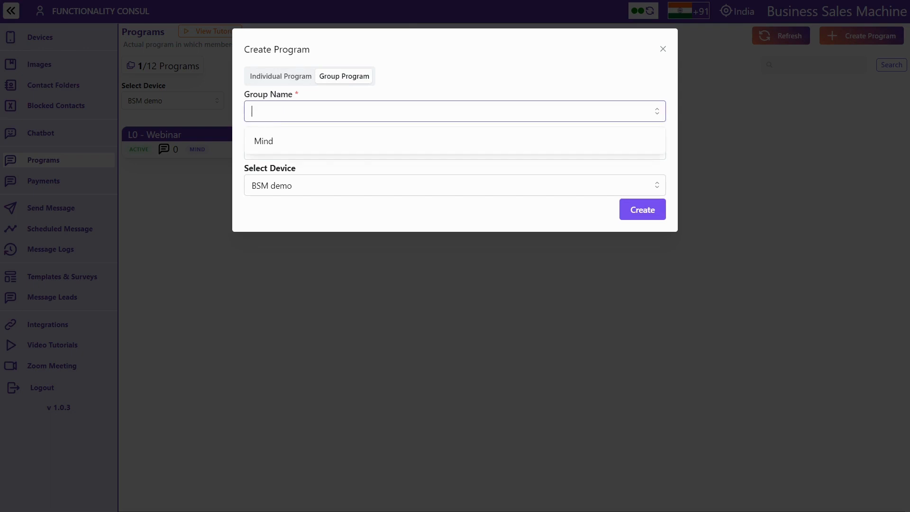
click(265, 141)
click(260, 151)
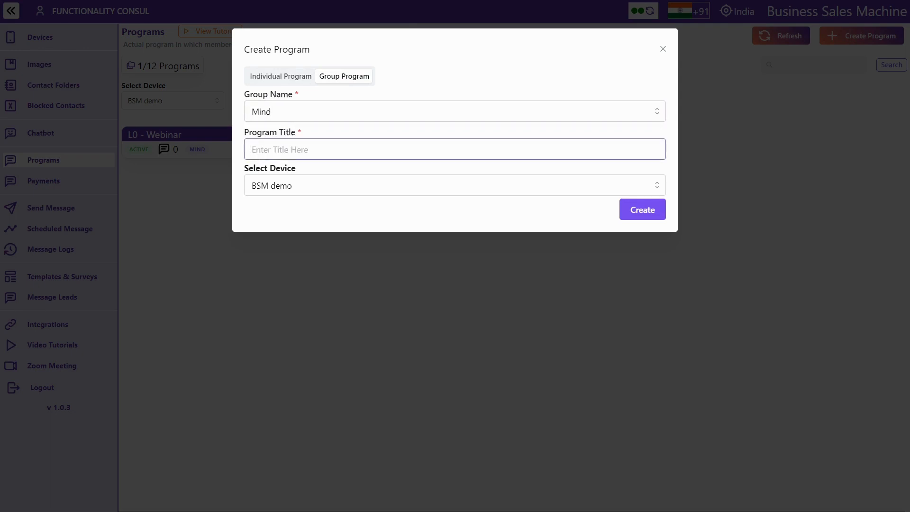
text(L1 - Course)
click(640, 209)
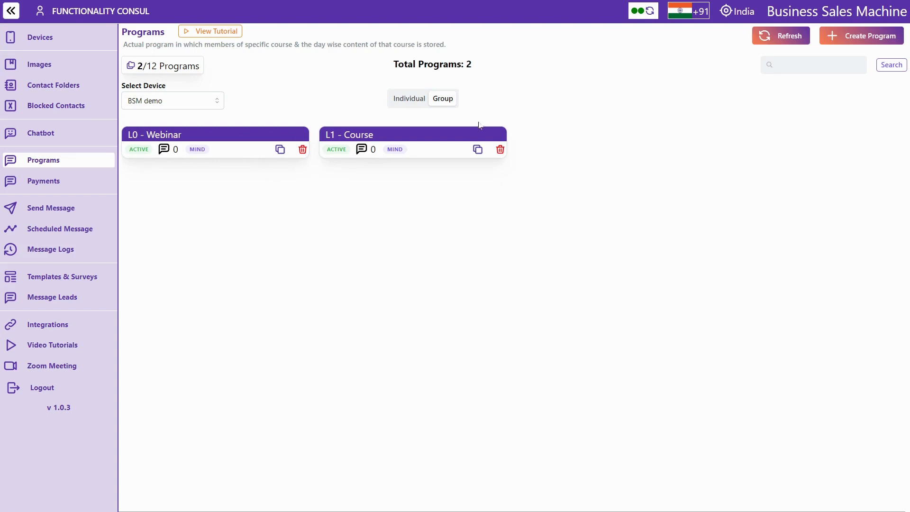
Create the Mind group program '90 days Challenge'
click(853, 42)
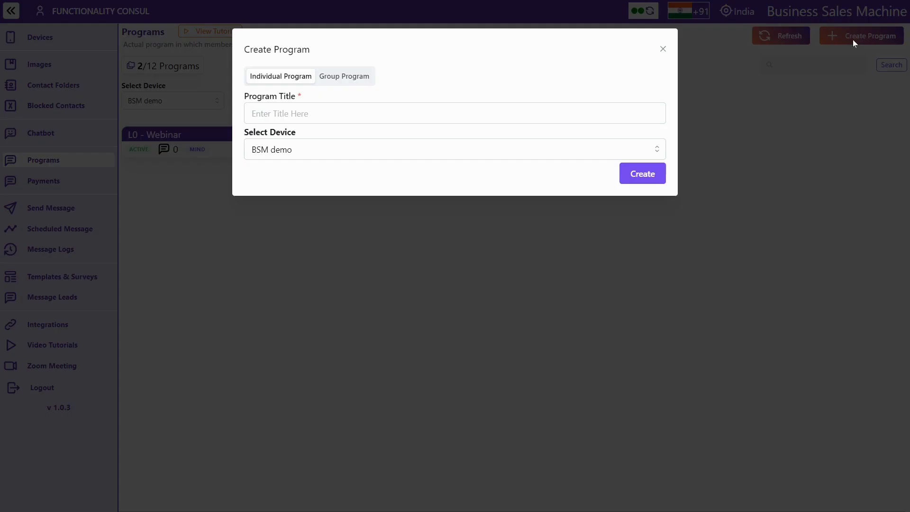
click(341, 78)
click(455, 111)
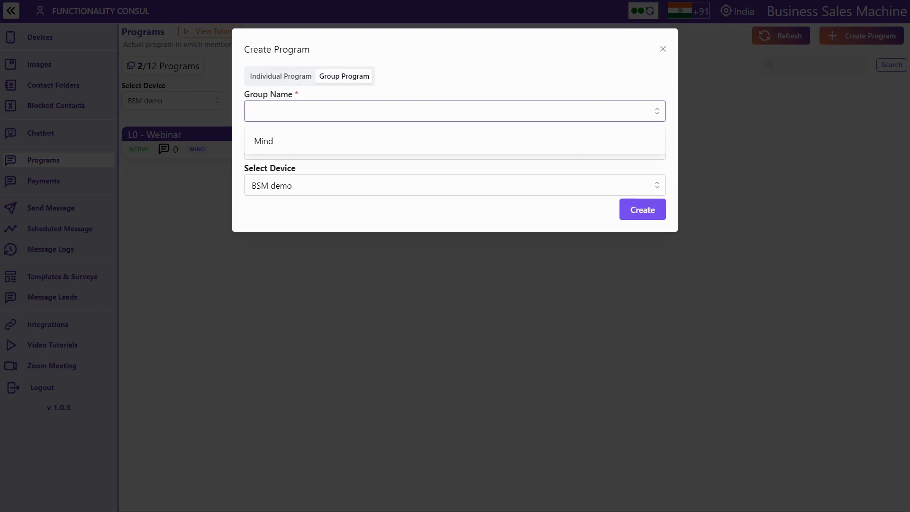
click(268, 134)
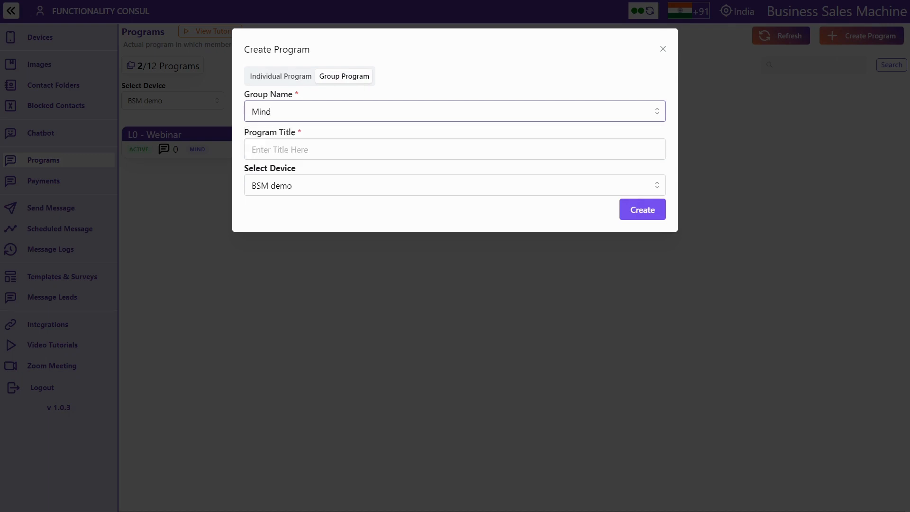
click(268, 149)
text(9)
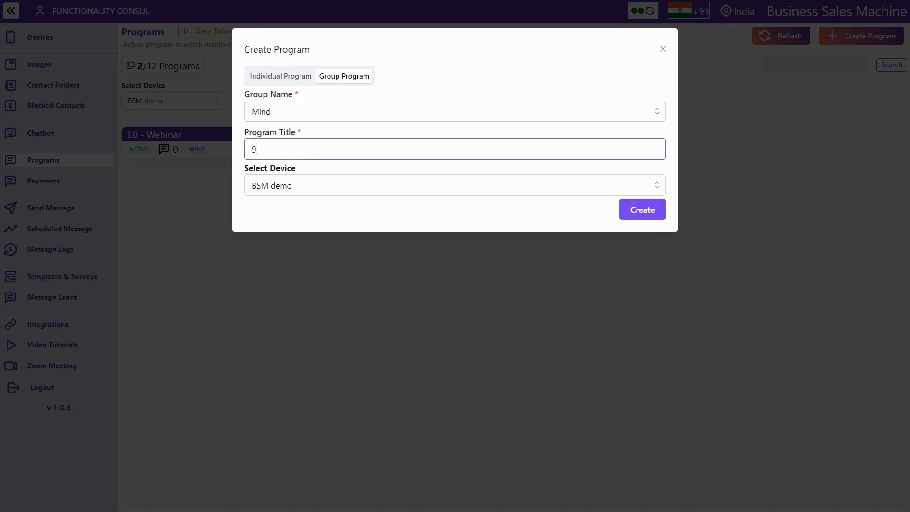
text(0 Cha)
text(llenge)
text(days)
click(648, 211)
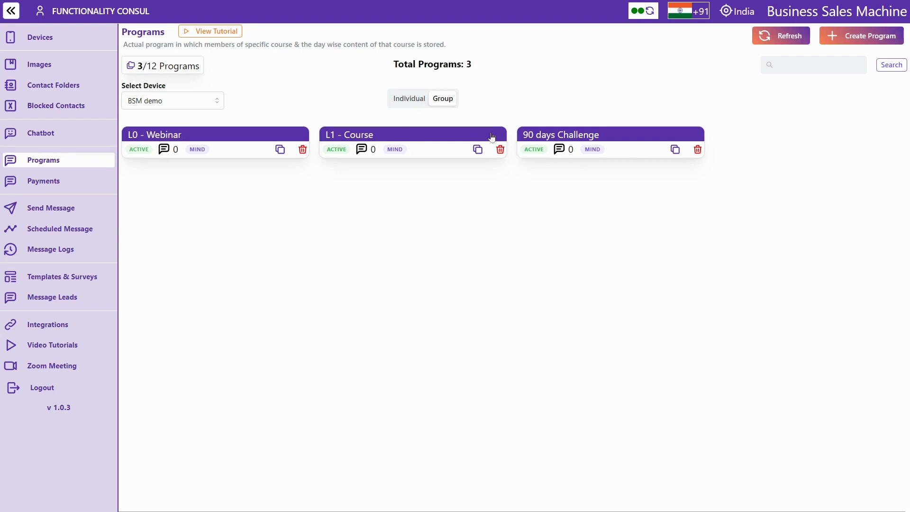
Open L0 - Webinar and browse its Daily Messages, Members and Settings tabs, returning to Optin Messages
click(224, 143)
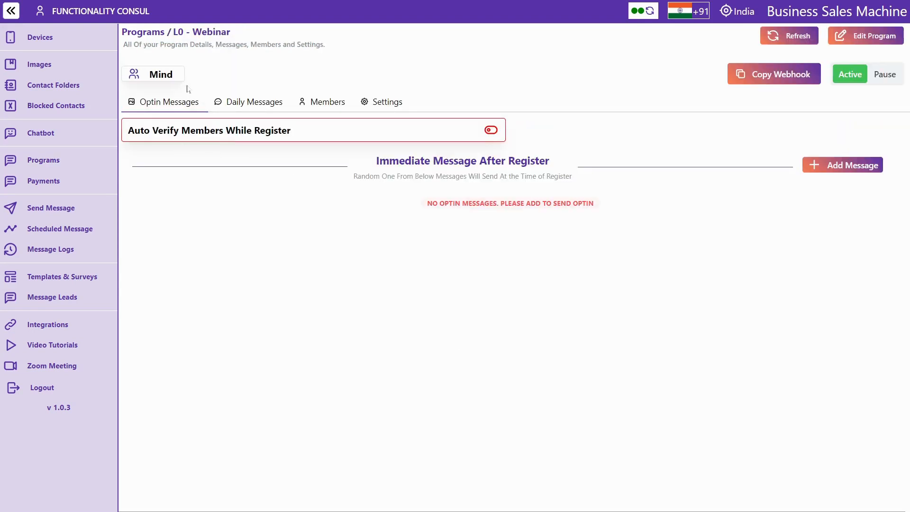
click(260, 105)
click(318, 106)
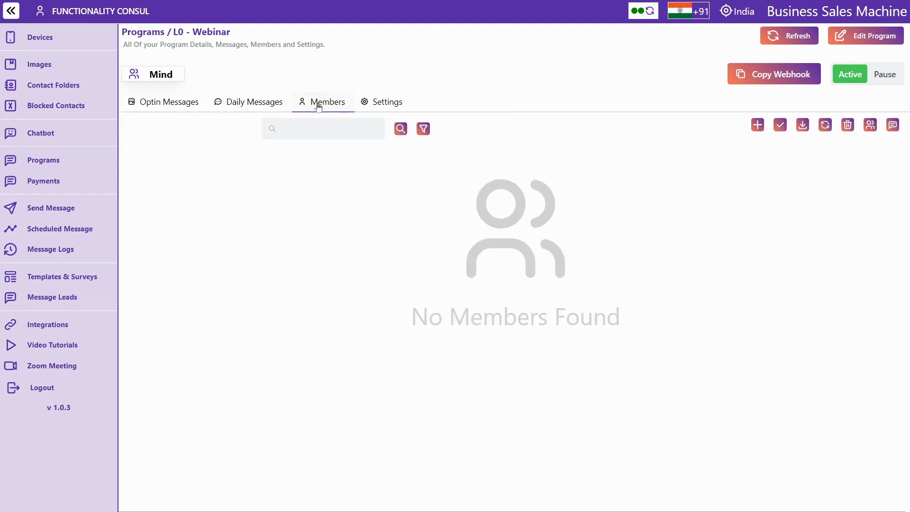
click(371, 103)
click(152, 104)
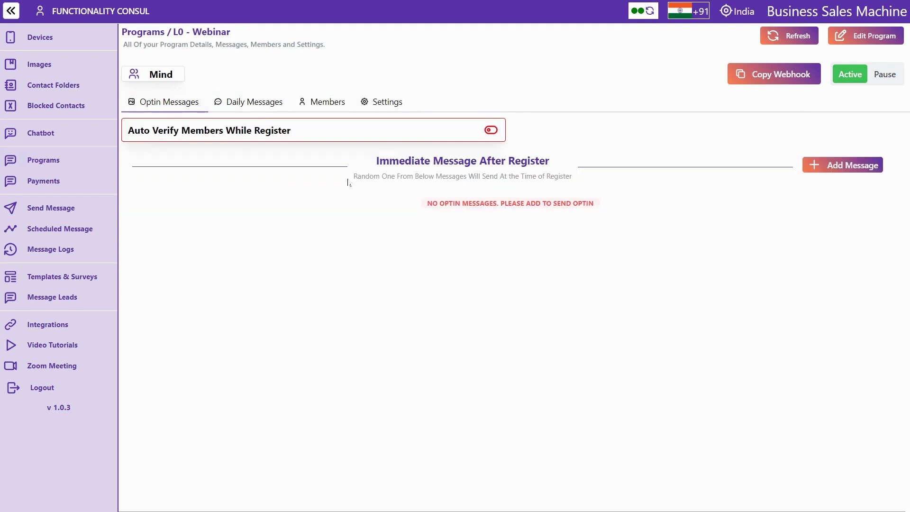
Start a new opt-in message under the Immediate Message After Register heading
triple_click(462, 161)
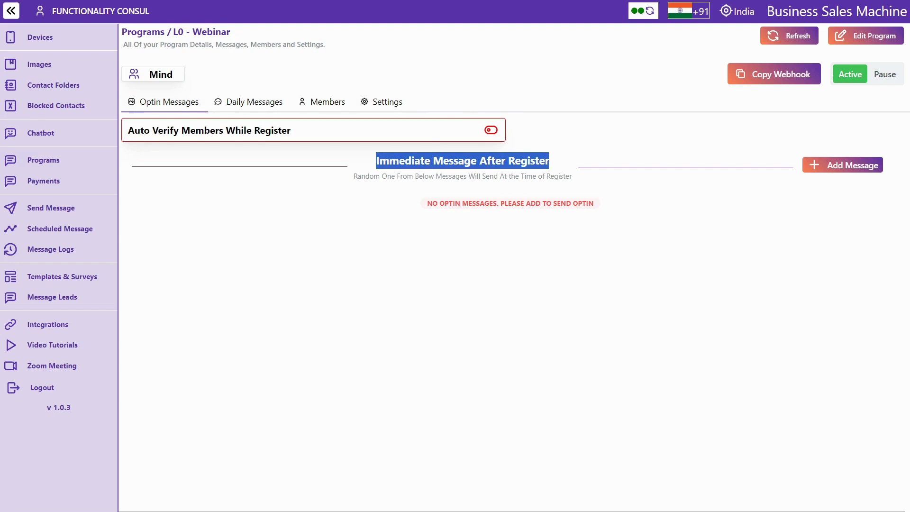
click(357, 229)
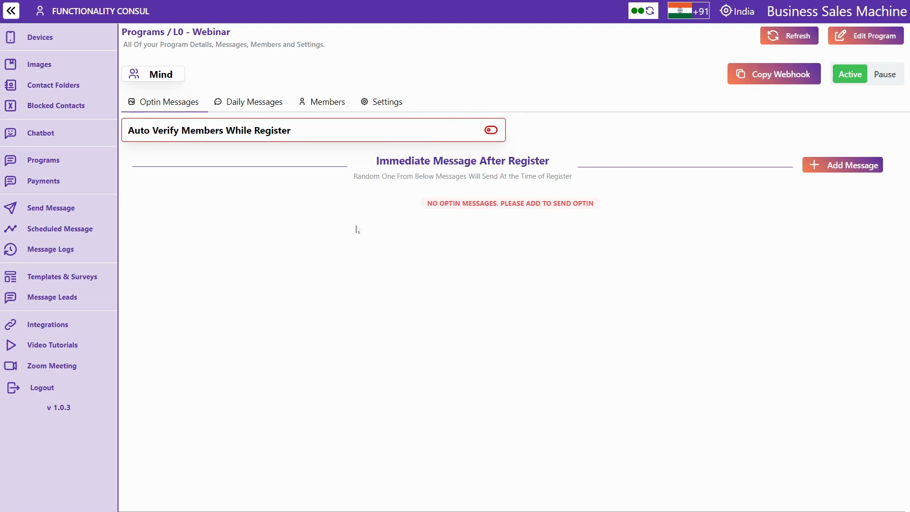
click(839, 166)
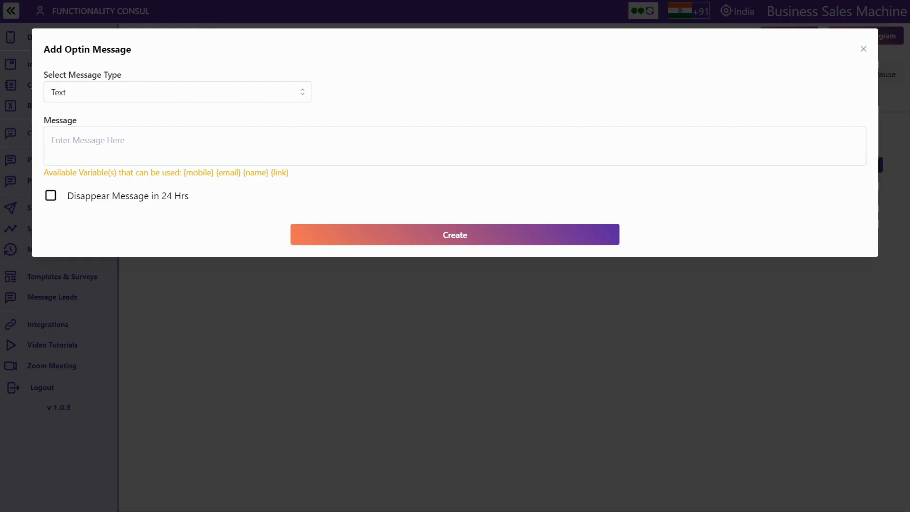
Keep the Text type and paste the Mindfulness Webinar welcome text, separating its lines with blank lines
click(219, 92)
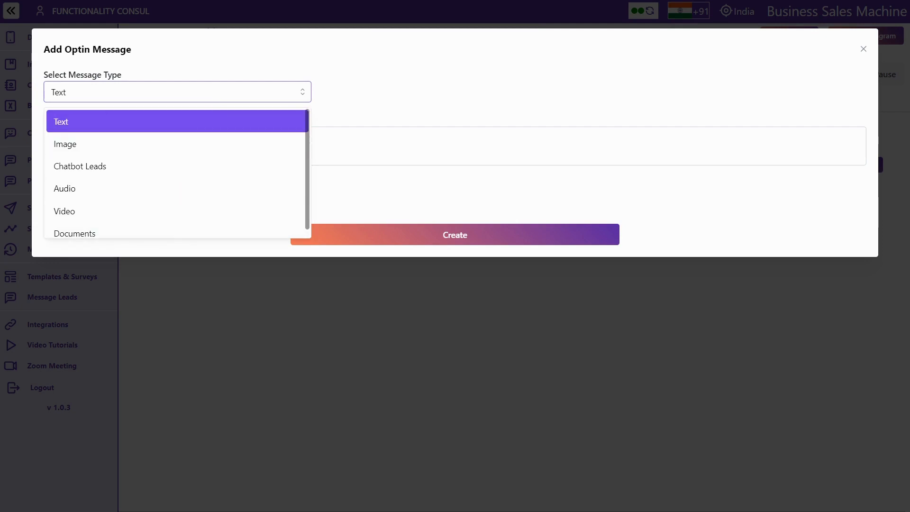
click(178, 122)
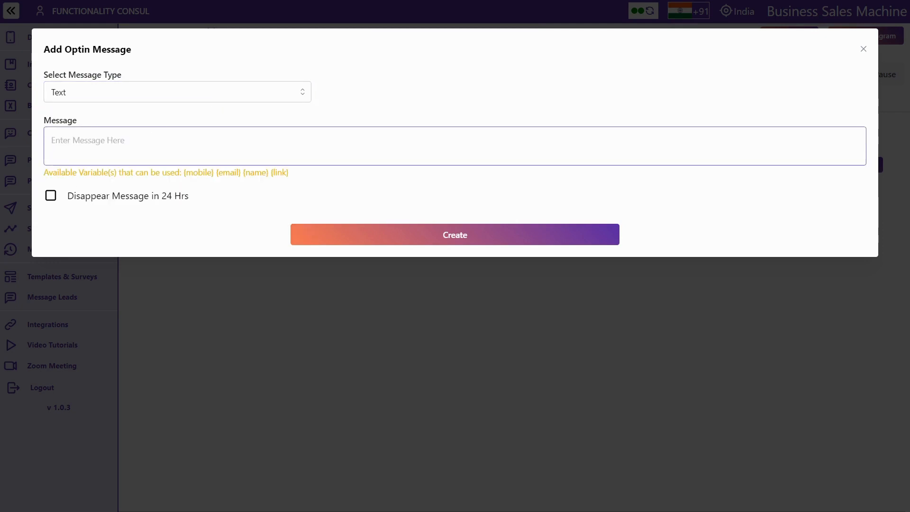
text(☀ Welcome to the Mindfulness Webinar! ☀ 🙏 🙏 We're thrilled to have you here to embark on a journey of self-discovery and tranquility. 🙏 🙏 Get ready to explore the art of mindfulness, unlock inner peace, and discover a path to a calmer, more balanced life. 🌿 🍵 Our virtual oasis is now complete with your presence. 🌌 Let's cultivate mindfulness together! 😊 ✨ Feel free to share your thoughts, questions, and experiences along the way. 🗣 💭 Let's begin this mindful adventure! 🚀 🧘 #MindfulnessJourney 🌈 💫 Type & Send "Pro1" to get regular updates.)
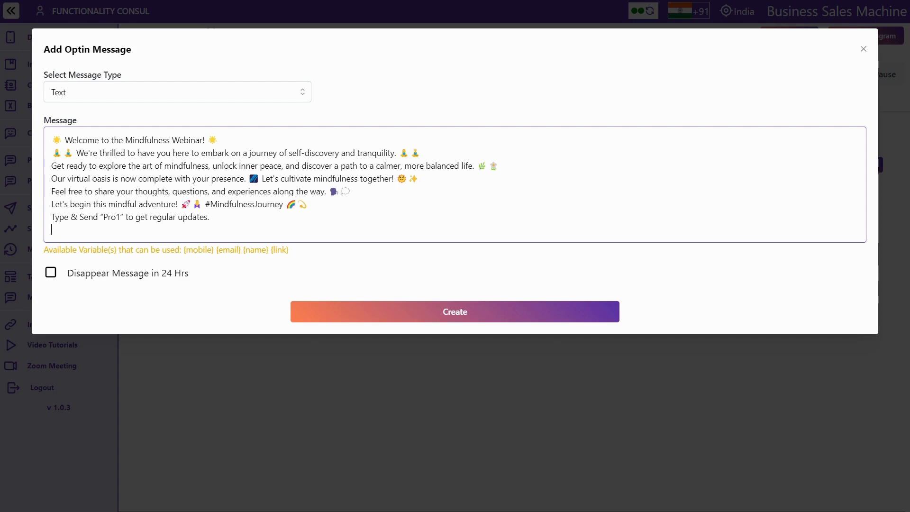
key(Return)
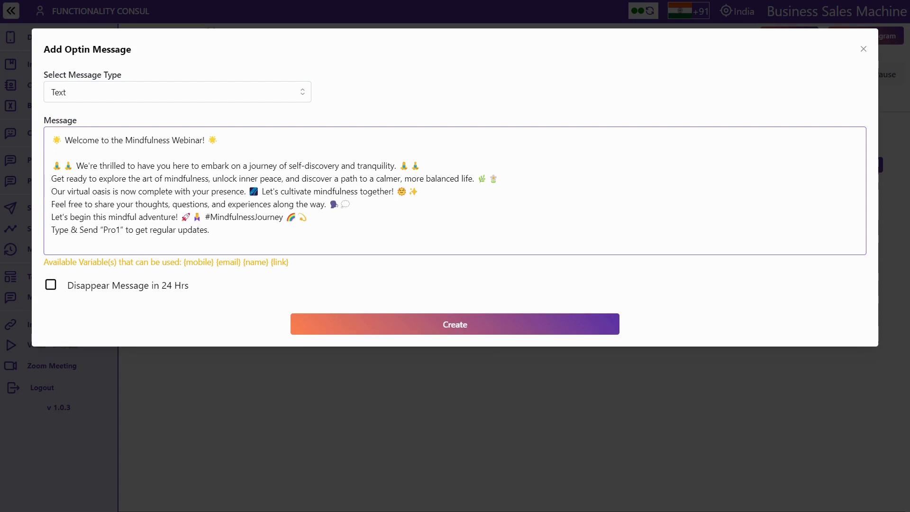
key(Return)
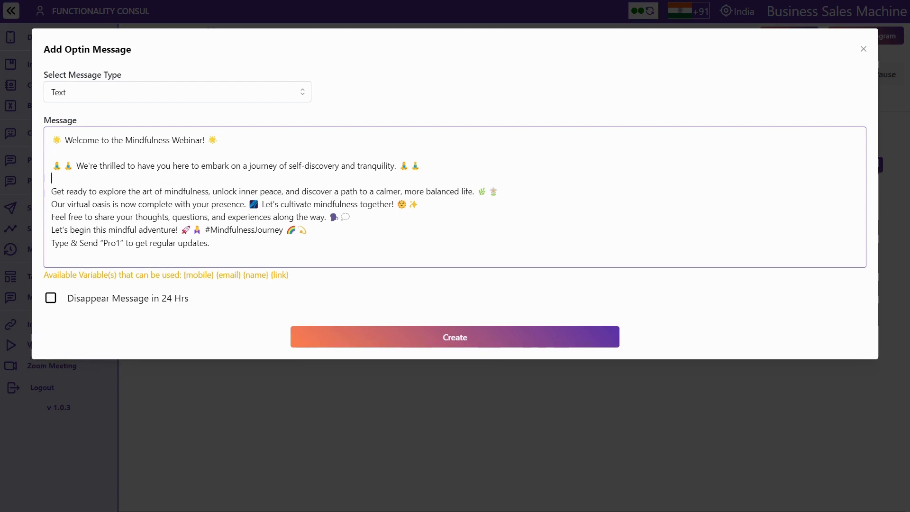
key(Return)
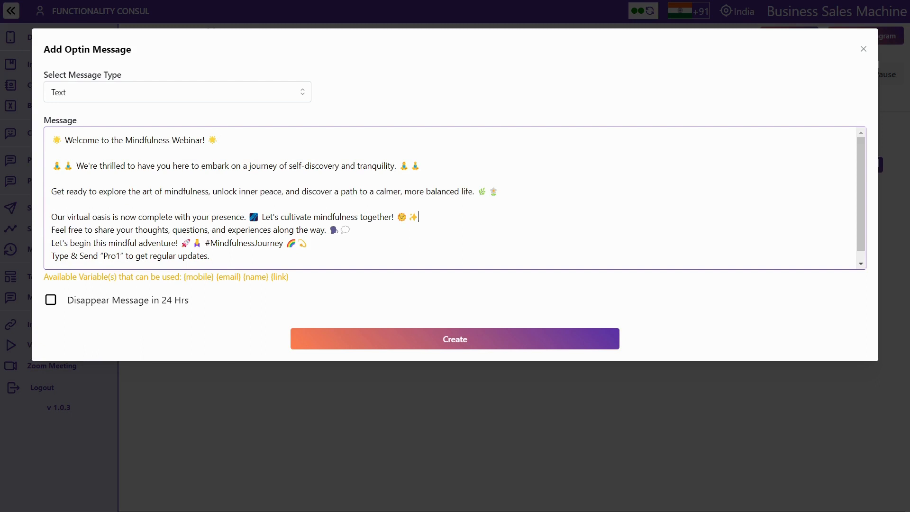
key(Return)
scroll(455, 198, down, 1)
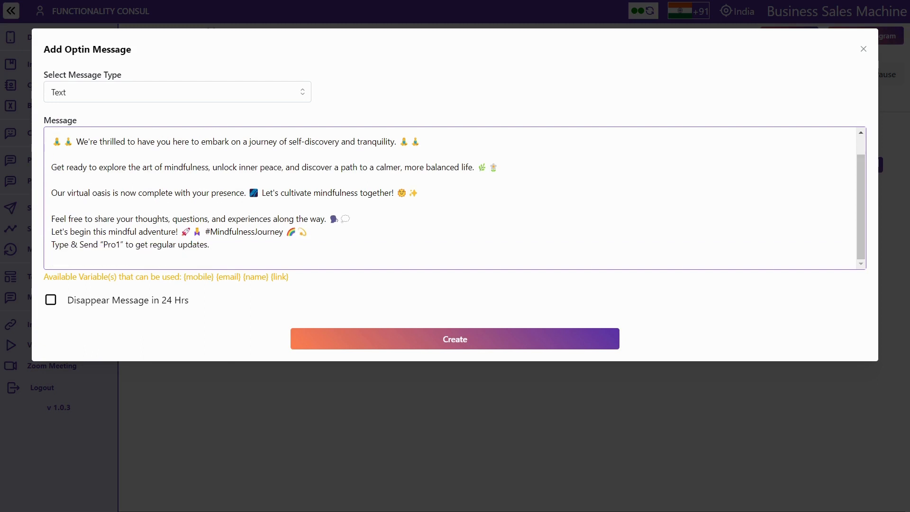
Add a blank line before 'Type & Send', bold 'Pro1' with asterisks and italicise the first sentence with underscores
key(Return)
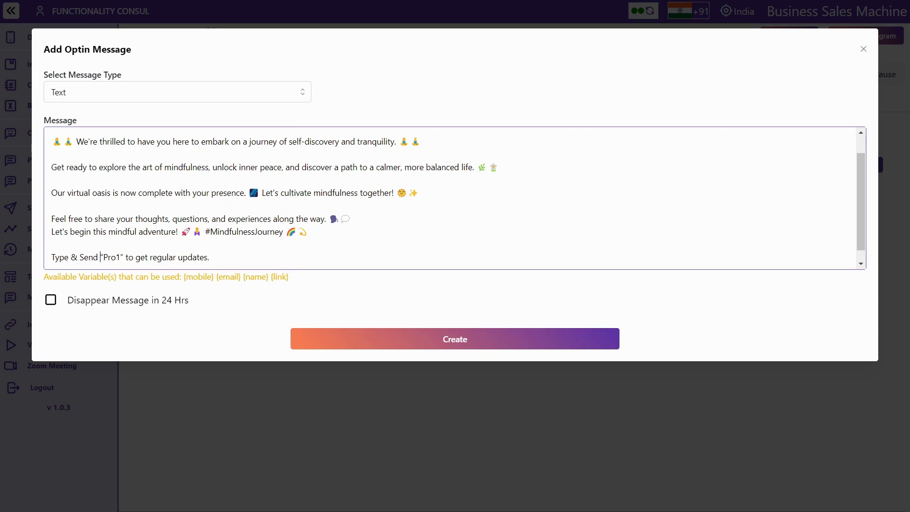
text(*)
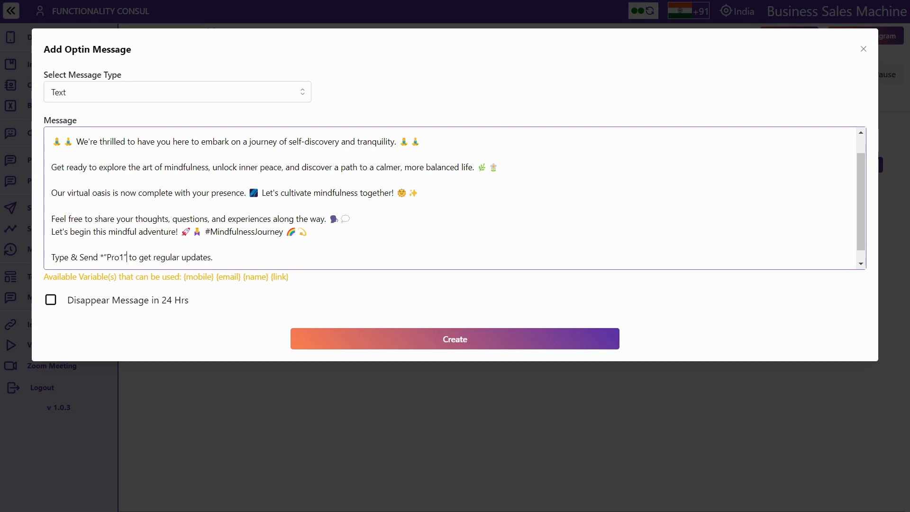
text(*)
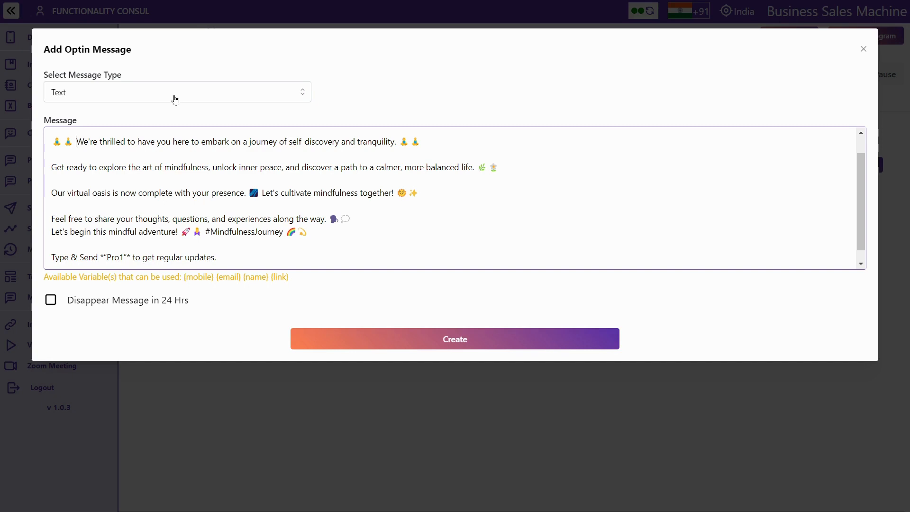
text(_)
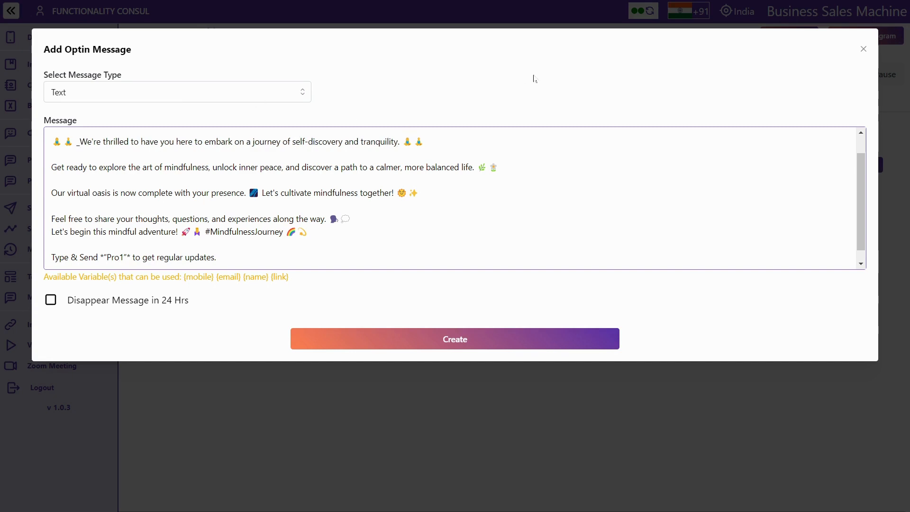
text(_)
Highlight the mobile, email, name and link placeholder variables available for the message
double_click(198, 276)
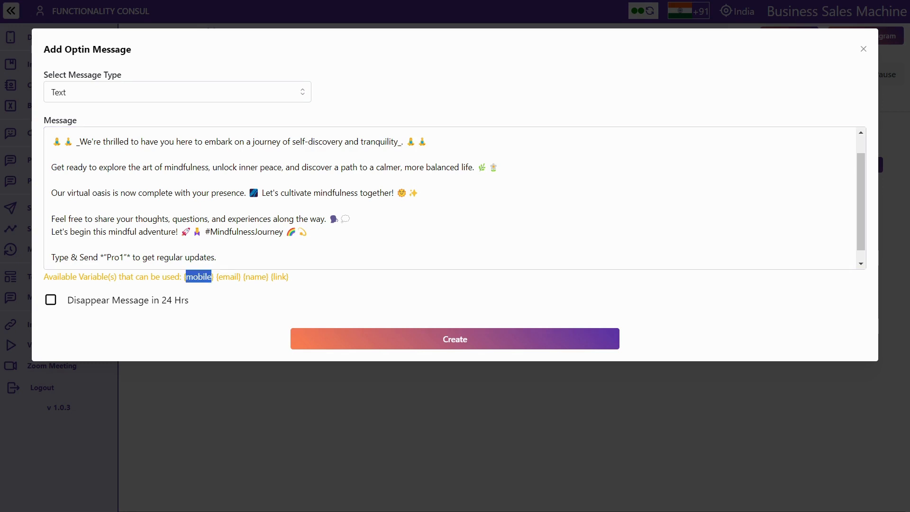
double_click(228, 277)
double_click(255, 277)
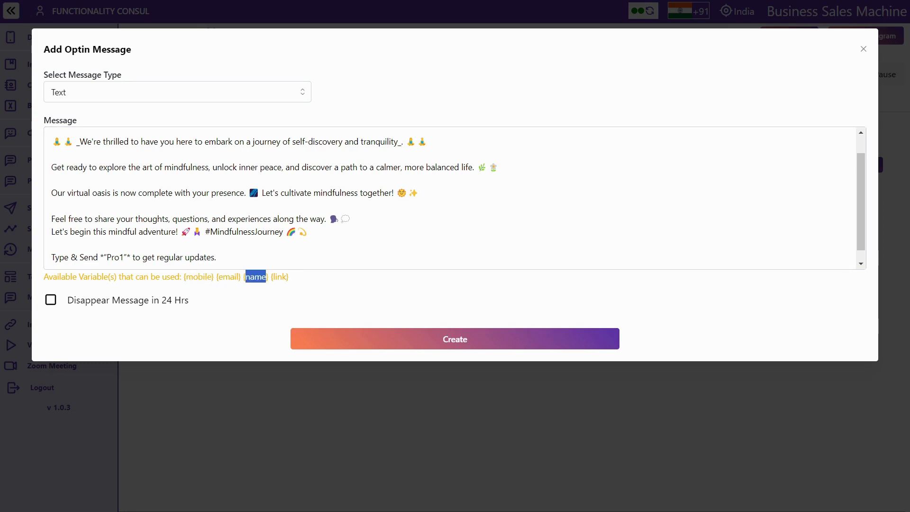
double_click(279, 277)
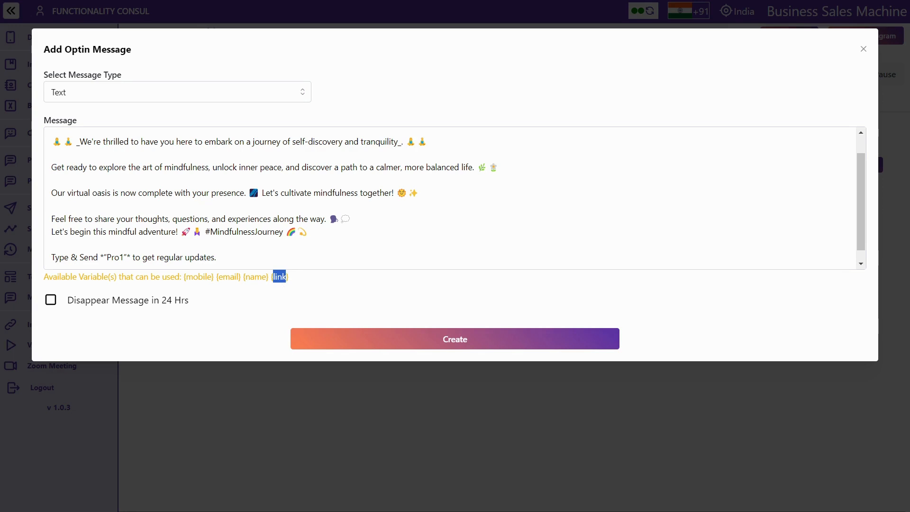
Add 'Welcome {name}' at the top of the message with spacing lines, then create it
click(52, 130)
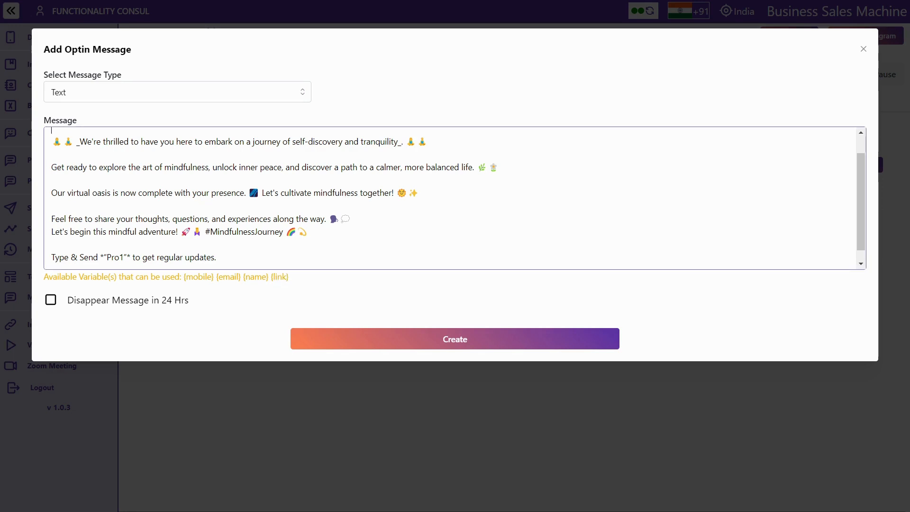
text(W)
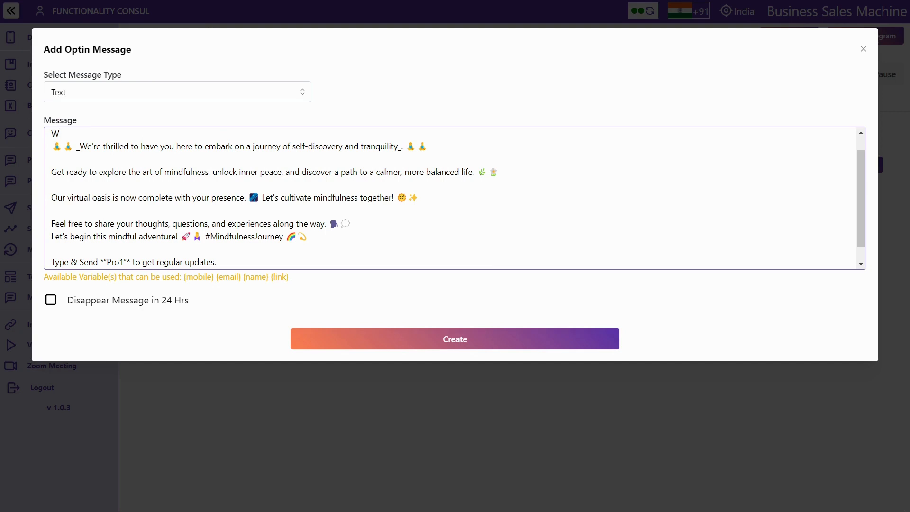
text(elcome {name})
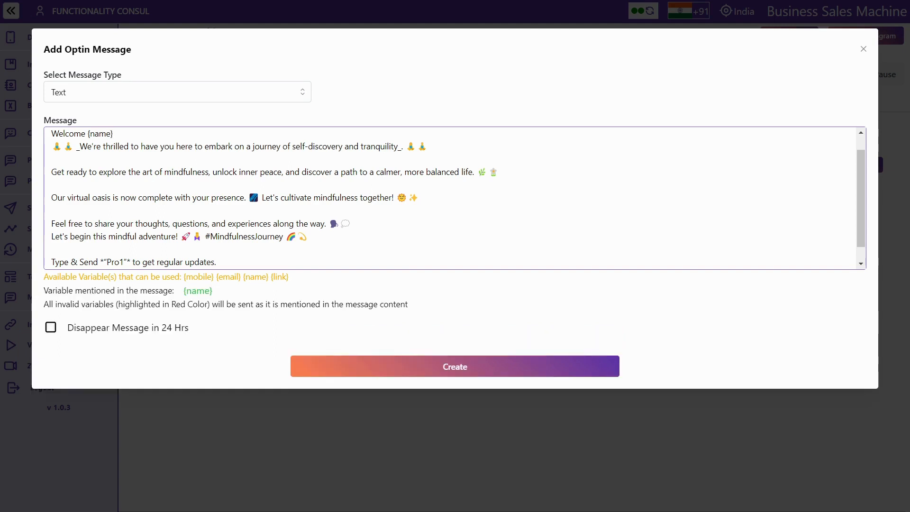
key(Return)
scroll(451, 198, up, 1)
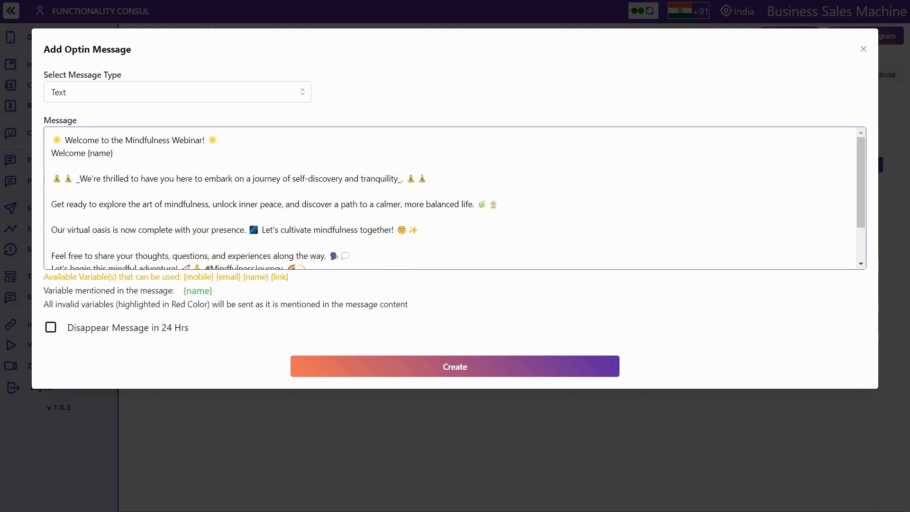
key(Return)
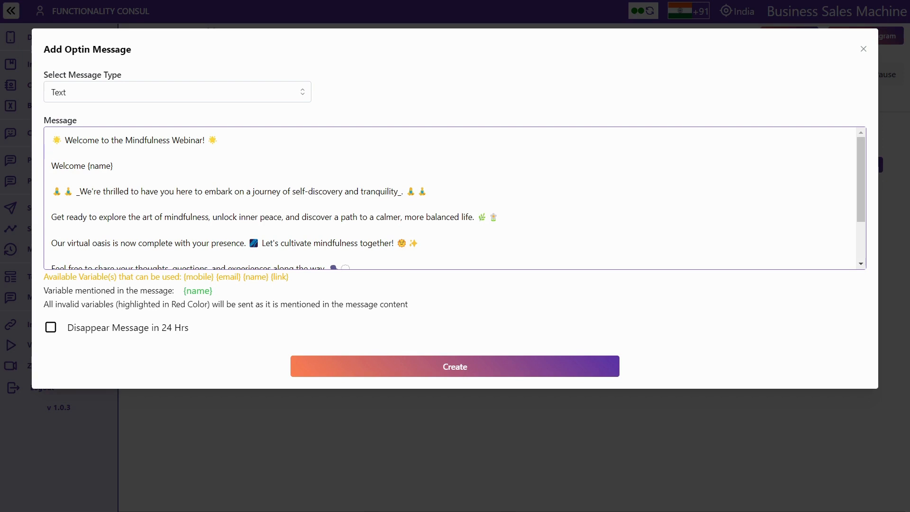
scroll(435, 228, down, 3)
scroll(435, 227, up, 3)
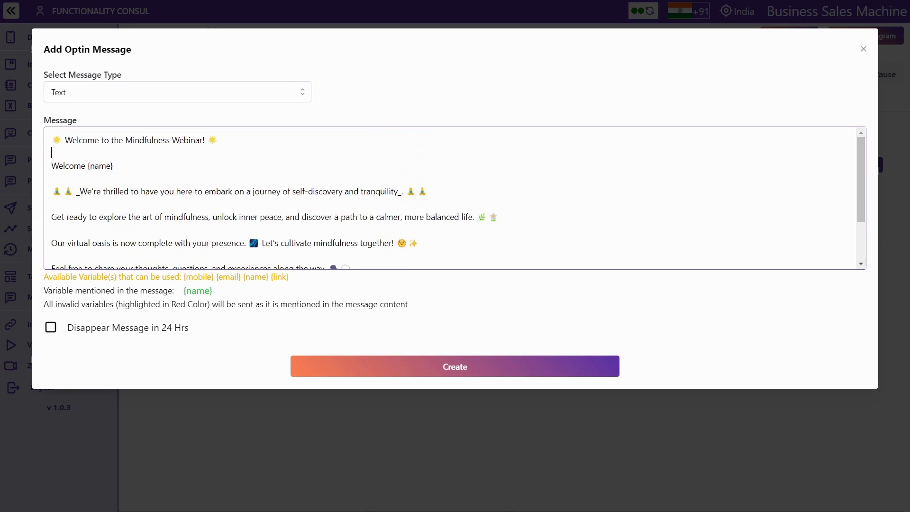
click(420, 377)
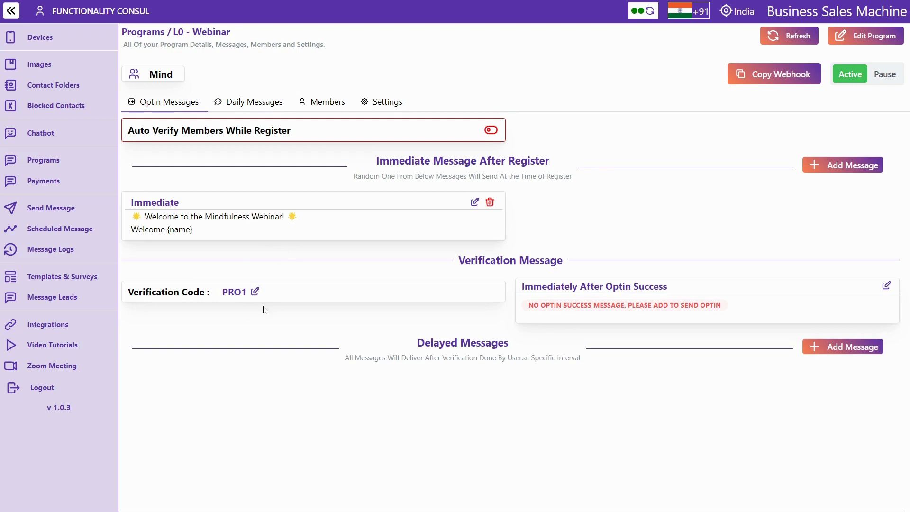
Replace the Immediately After Optin Success message with the thank-you-for-subscribing webinar note and update it
double_click(234, 292)
double_click(589, 284)
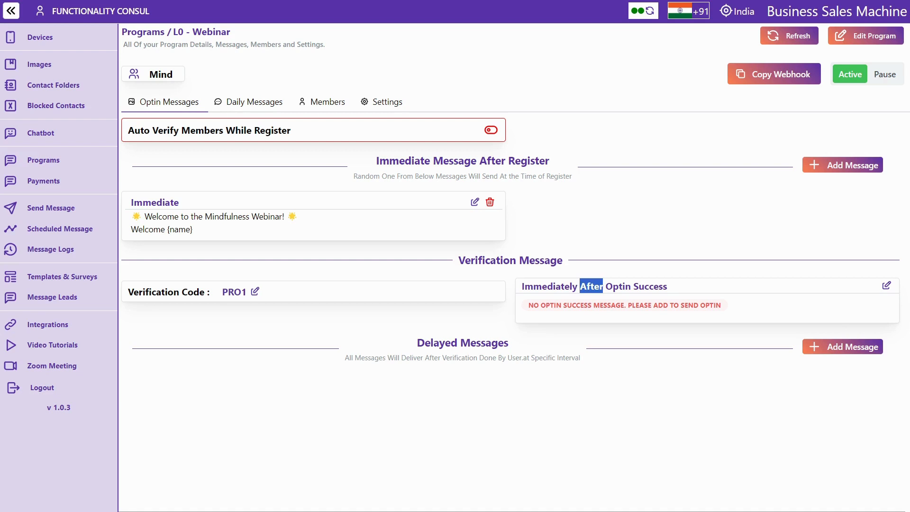
click(885, 285)
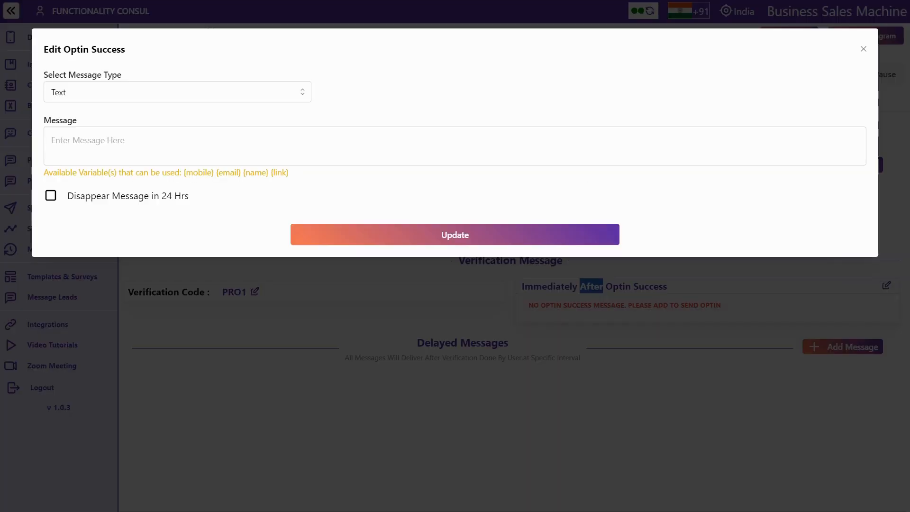
click(89, 141)
text(🙏 Thank you for subscribing to our webinar updates! 🌟 Get ready for insightful mindfulness content delivered right to your phone. 🧘 📲)
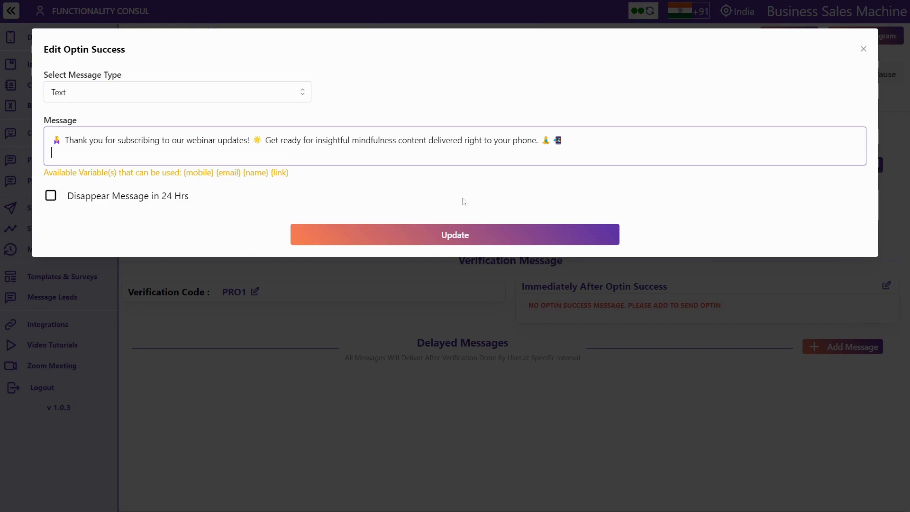
click(450, 235)
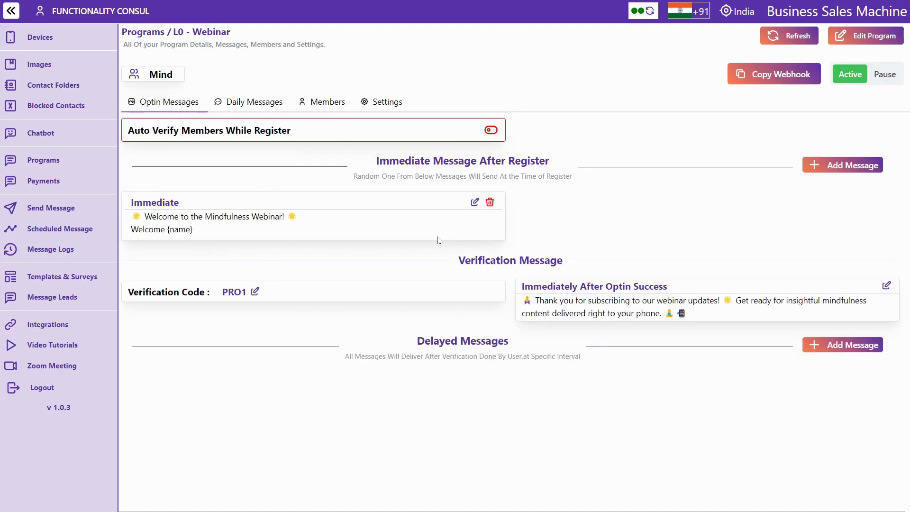
Add a delayed message sent 2 hours 10 minutes later with the webinar bonus eBook text
double_click(484, 340)
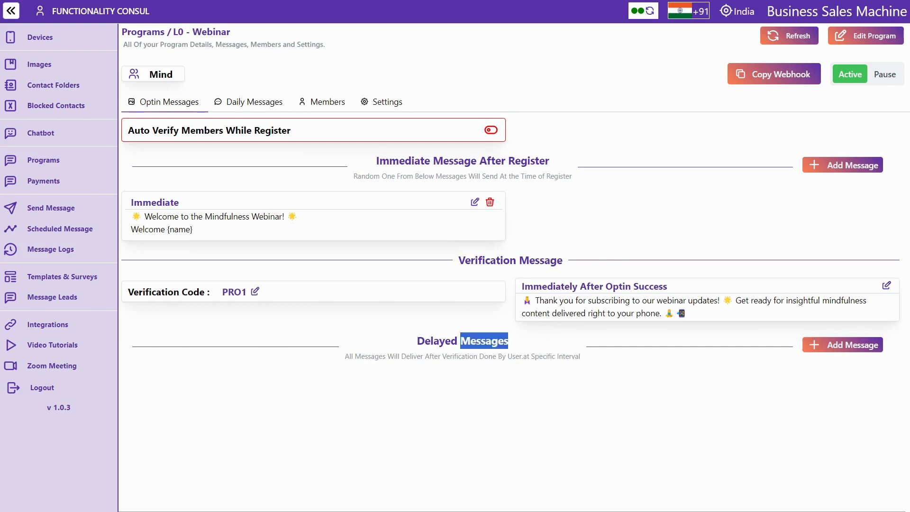
triple_click(436, 341)
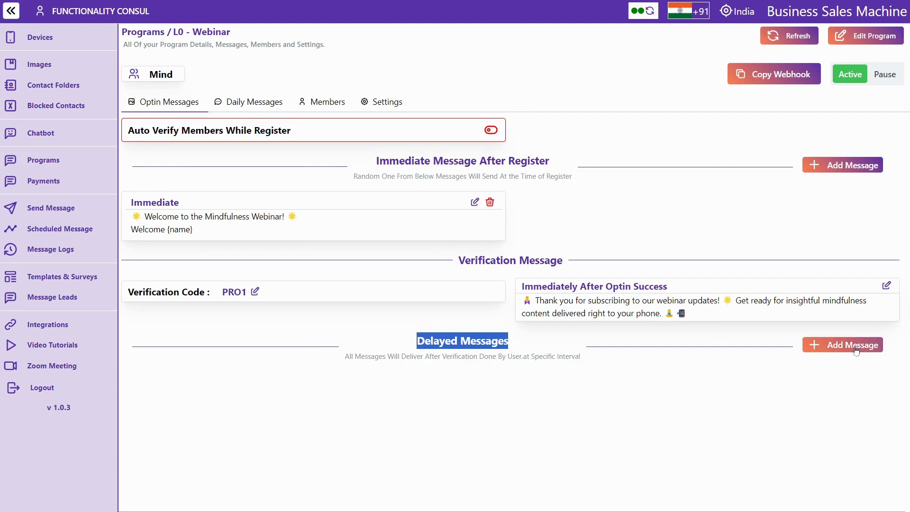
click(829, 347)
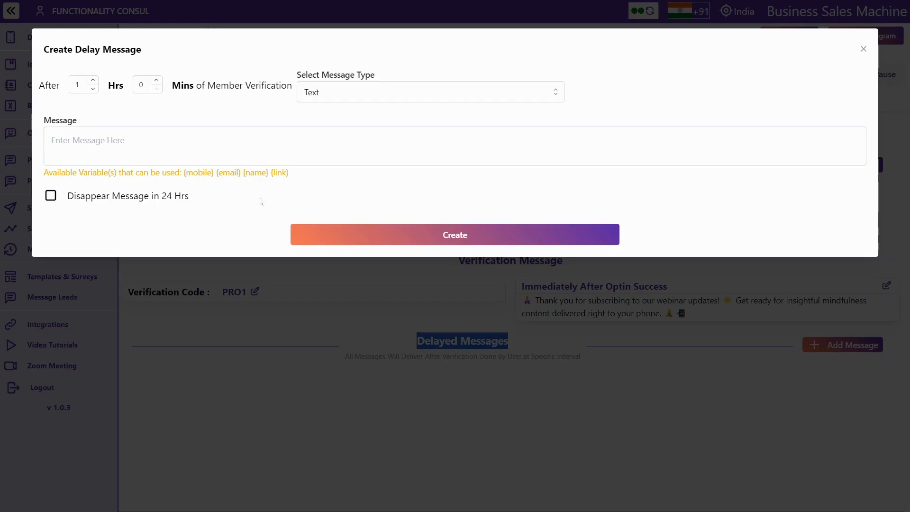
click(93, 82)
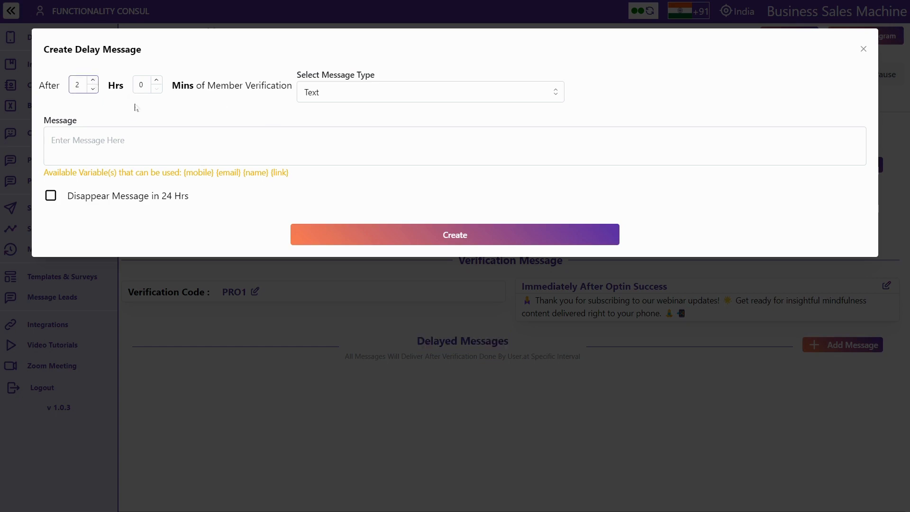
click(156, 82)
click(157, 82)
click(157, 81)
click(51, 139)
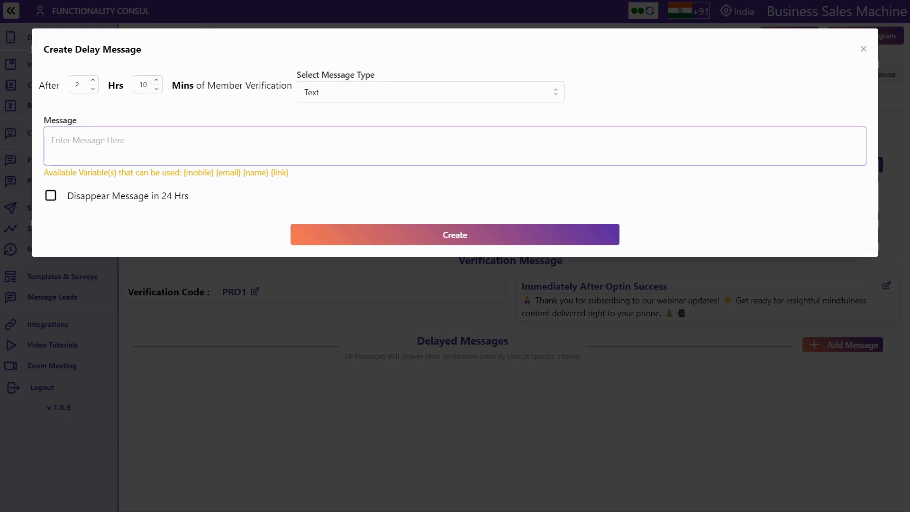
text(📚 Thank you for registering for our webinar! 🌟 As a bonus, we're excited to gift you our exclusive eBook on Mindfulness. Check your email for the download link. Happy reading! 📖)
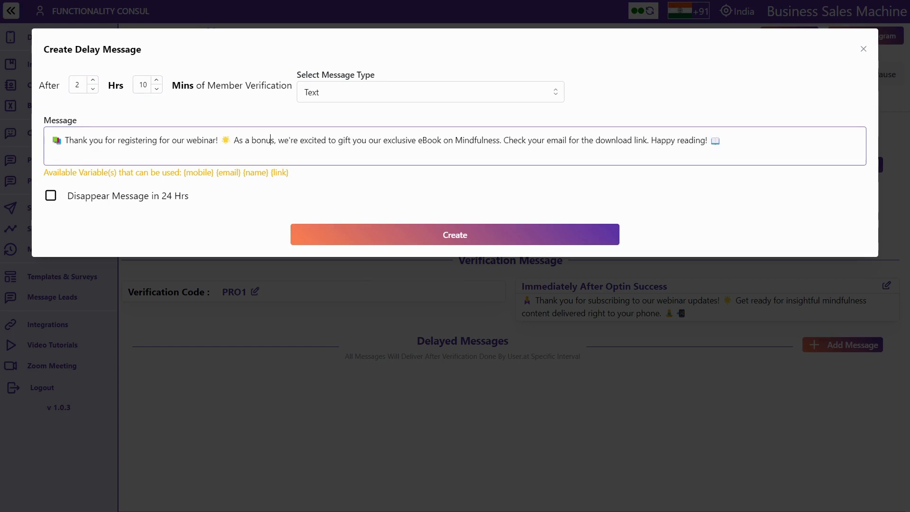
triple_click(271, 140)
click(52, 153)
click(447, 235)
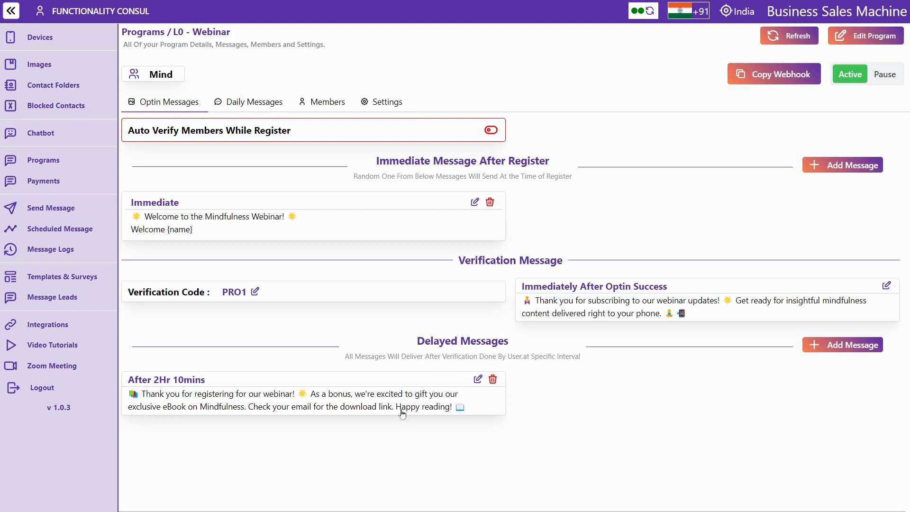
Start another delayed message, discard it, and switch to the Daily Messages tab
click(846, 351)
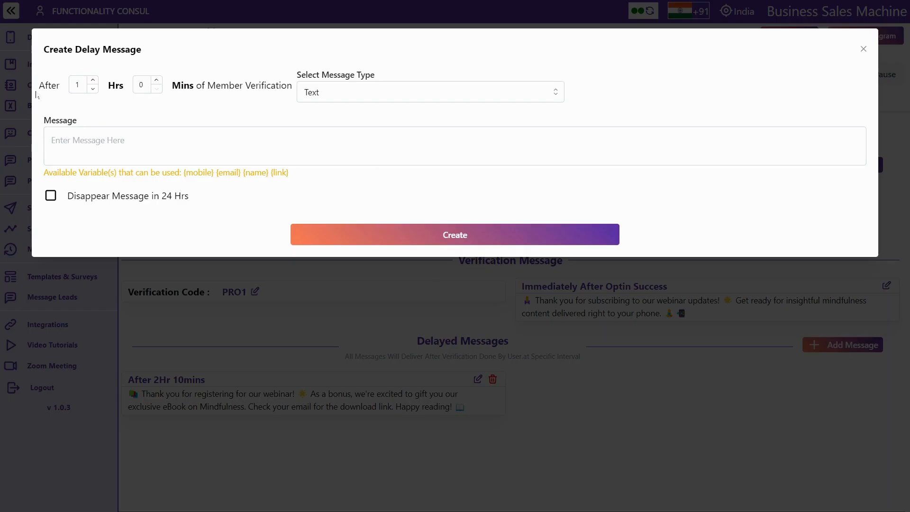
click(93, 82)
click(93, 82)
click(93, 82)
click(93, 82)
click(863, 50)
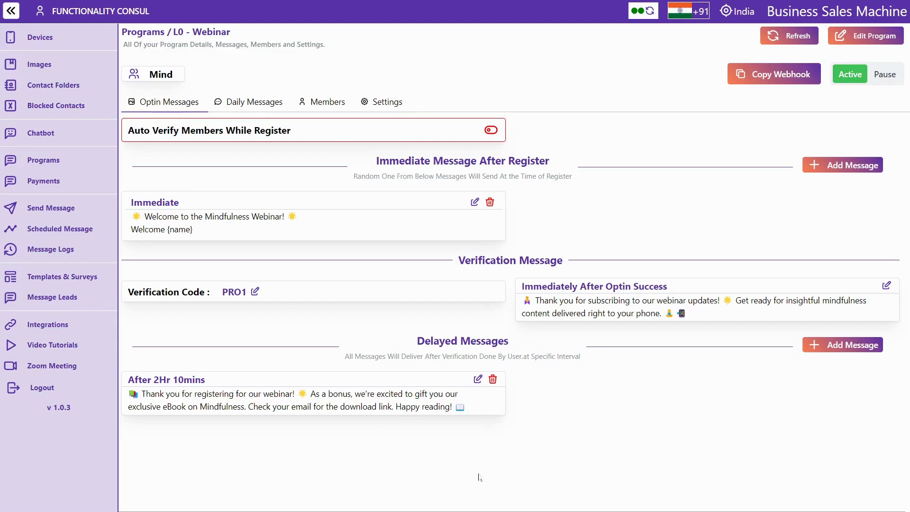
click(242, 109)
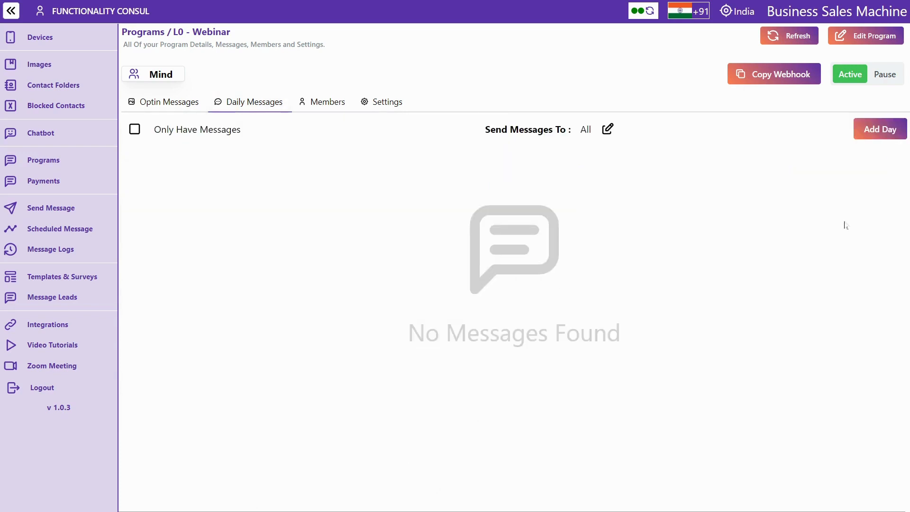
click(872, 134)
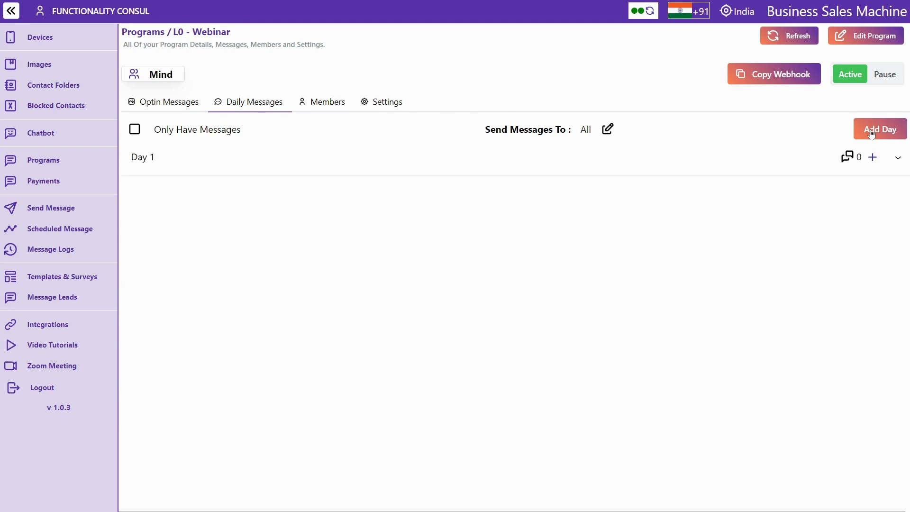
click(871, 134)
click(871, 134)
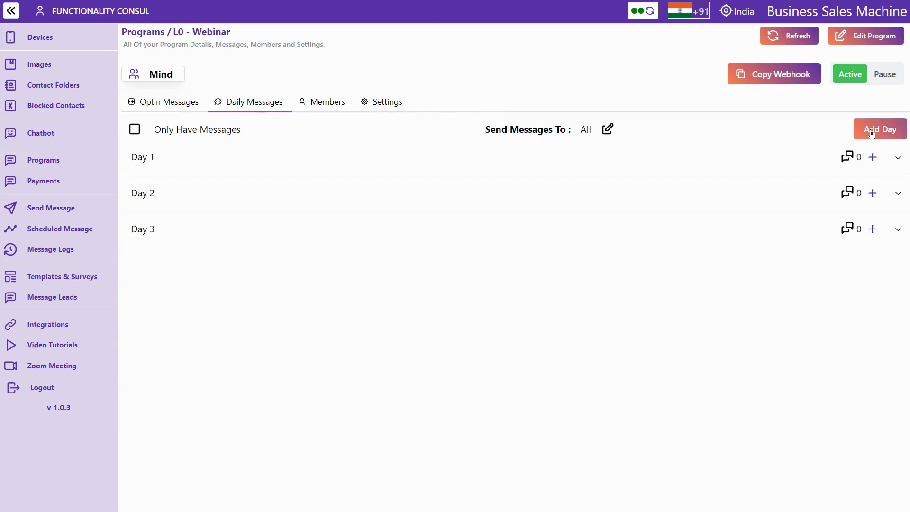
click(872, 134)
click(872, 134)
click(872, 134)
click(872, 134)
click(872, 134)
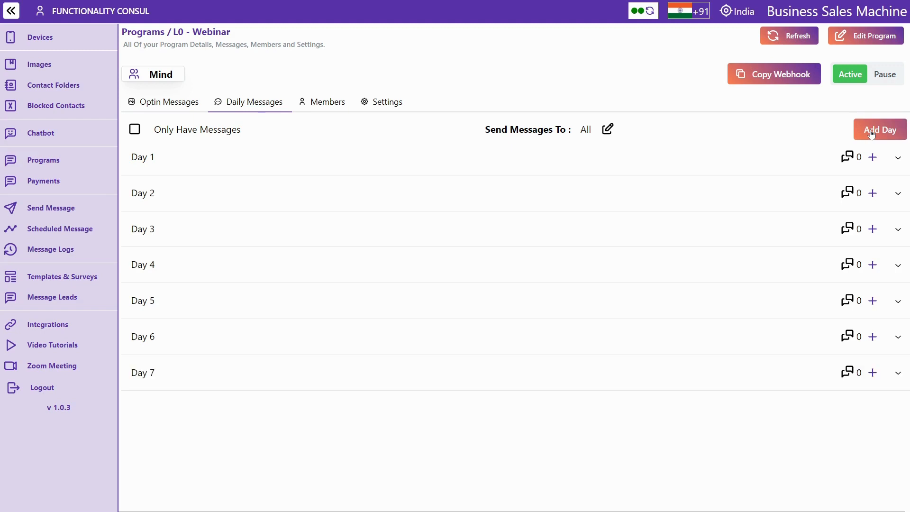
click(872, 134)
click(872, 135)
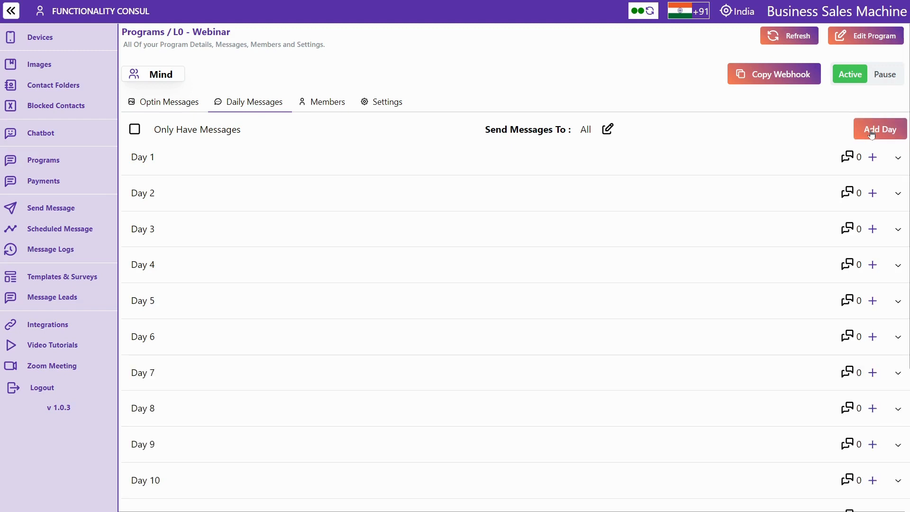
scroll(513, 341, down, 7)
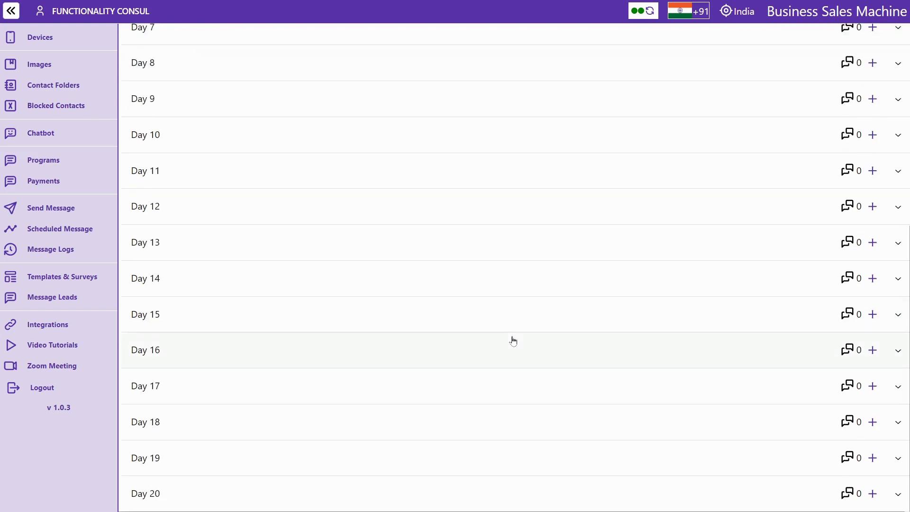
scroll(513, 340, up, 7)
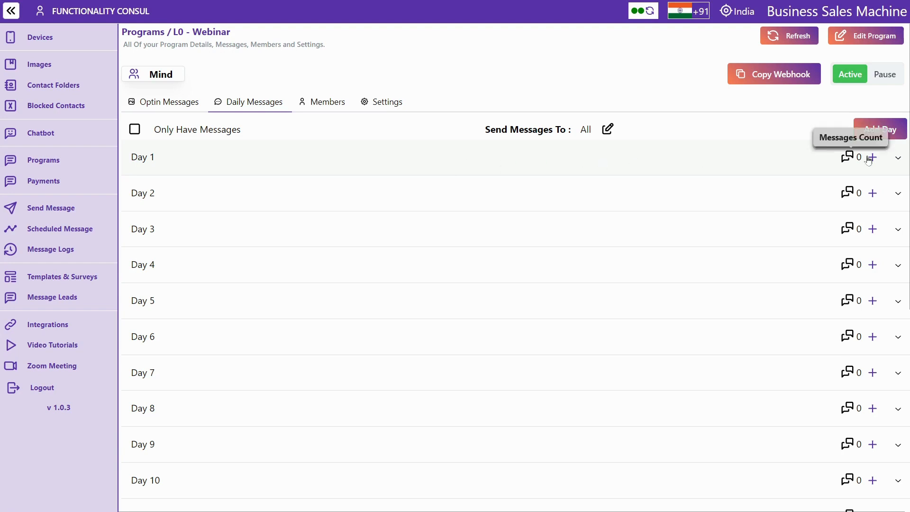
Create a 09:00 AM Day 1 Text message containing the founder's bio
click(871, 158)
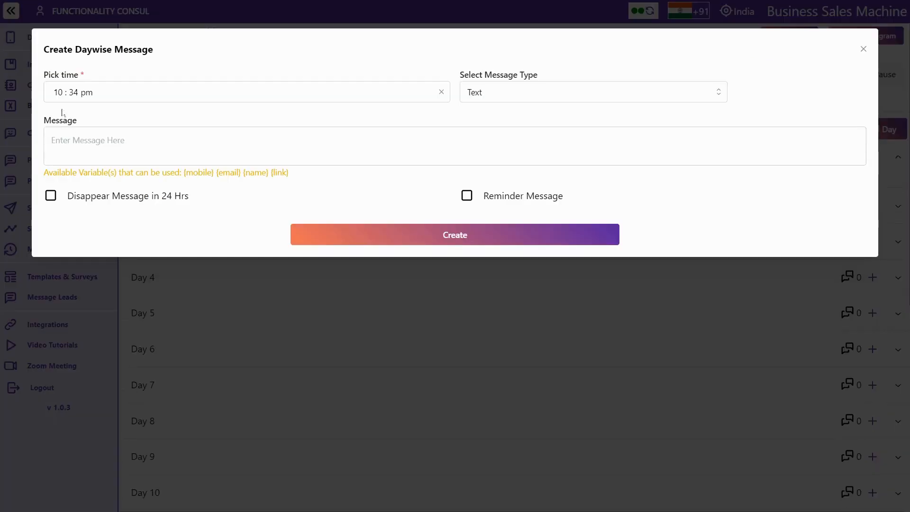
click(58, 93)
text(09 : 00 )
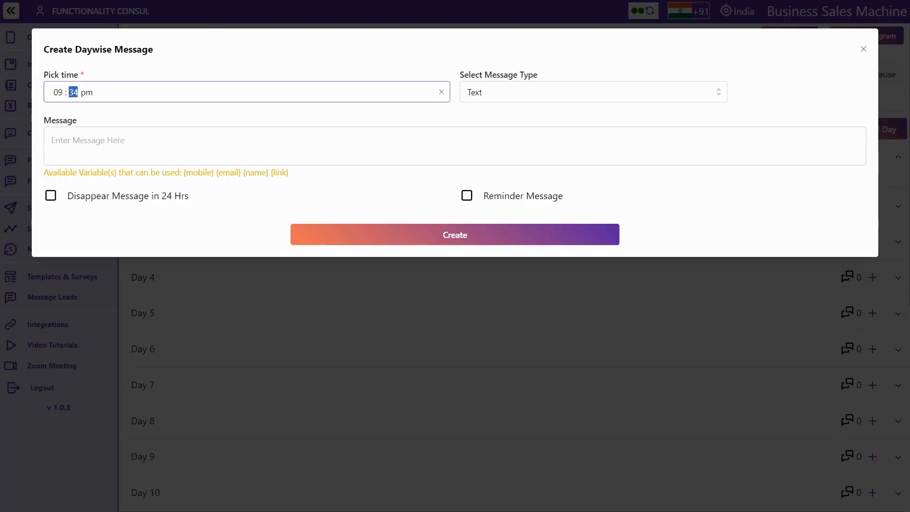
text(a)
key(Tab)
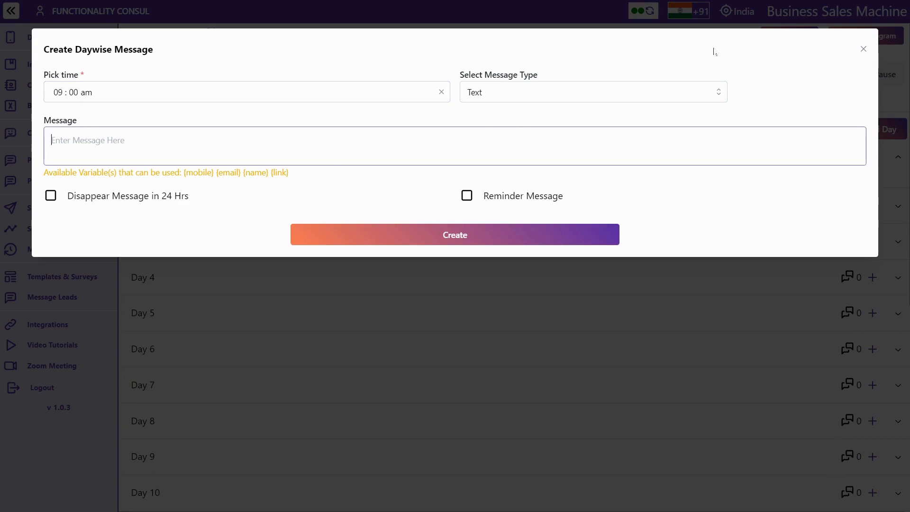
text(🌟 Millionaire Magesh, with 22 years of software experience, is the CEO of Read 365 Books, Life Growth 365, WhatsApp Automation, and MindMechanic 24×7. 🚀 Awarded the International Excellence Award 2022 by Actor SONU SOOD for pioneering the world's 1st WhatsApp platform for LIFE TRANSFORMATION. 💪 Invested 90+ Lakhs in personal, business, and career development. 📚 🌱)
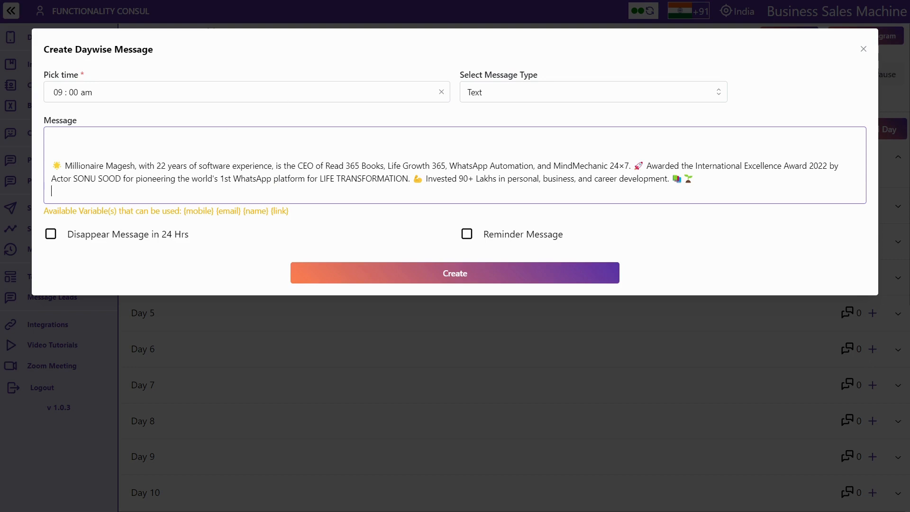
click(530, 93)
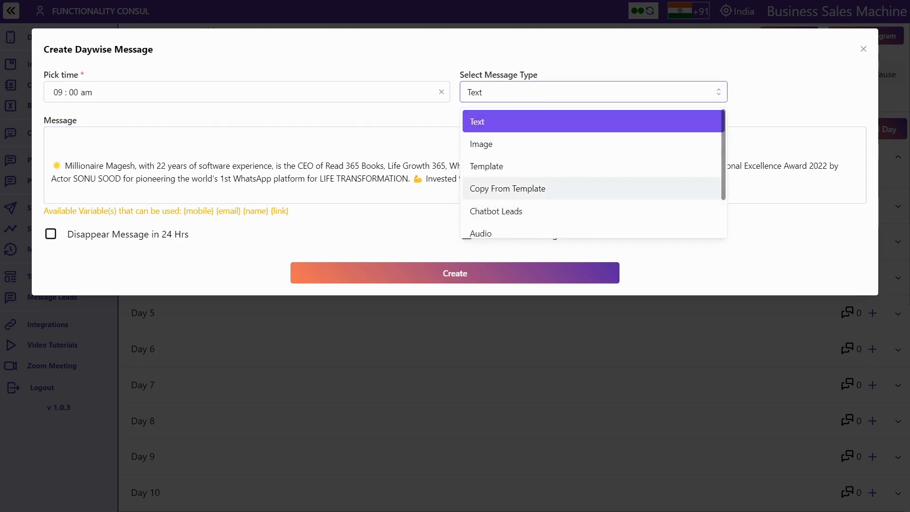
click(53, 139)
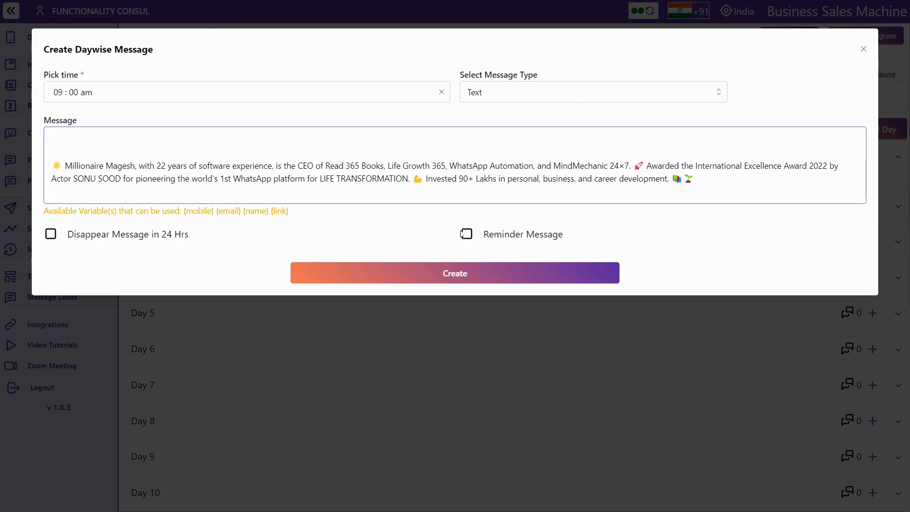
click(456, 279)
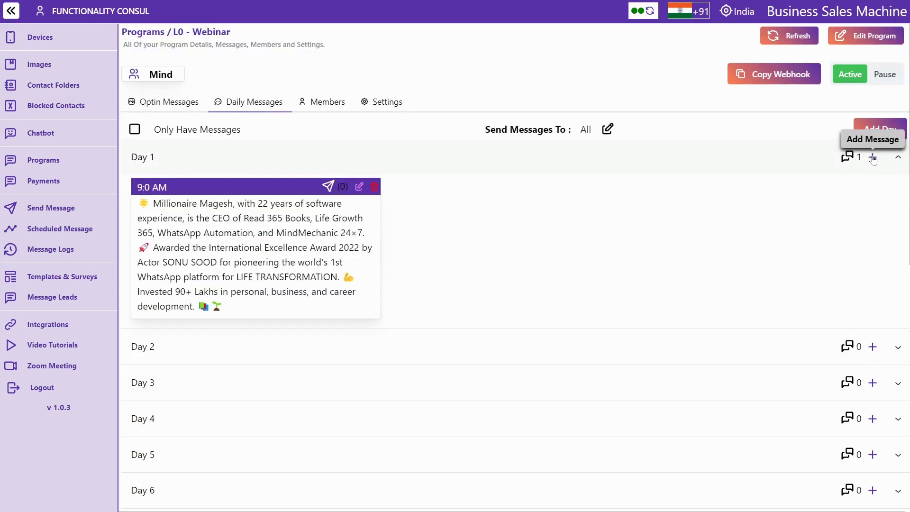
click(873, 159)
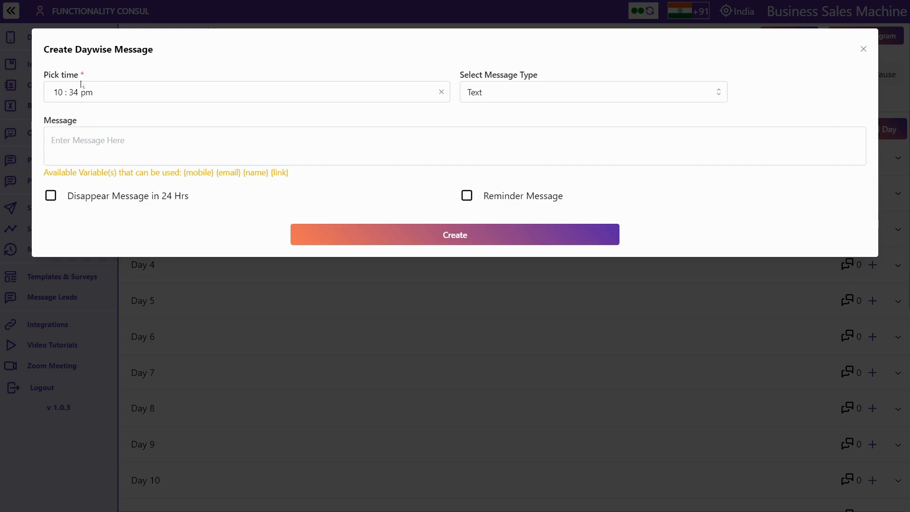
Discard the extra Day 1 message form without saving
click(58, 92)
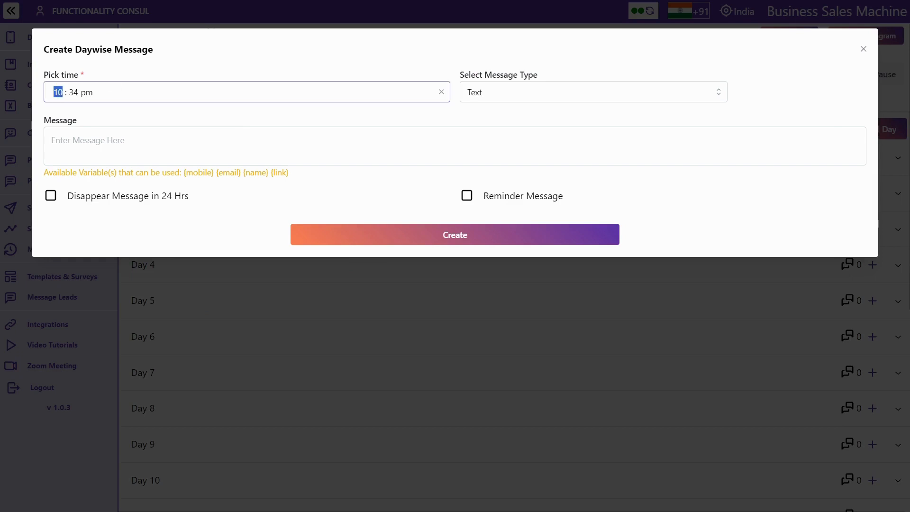
text(0200)
click(104, 133)
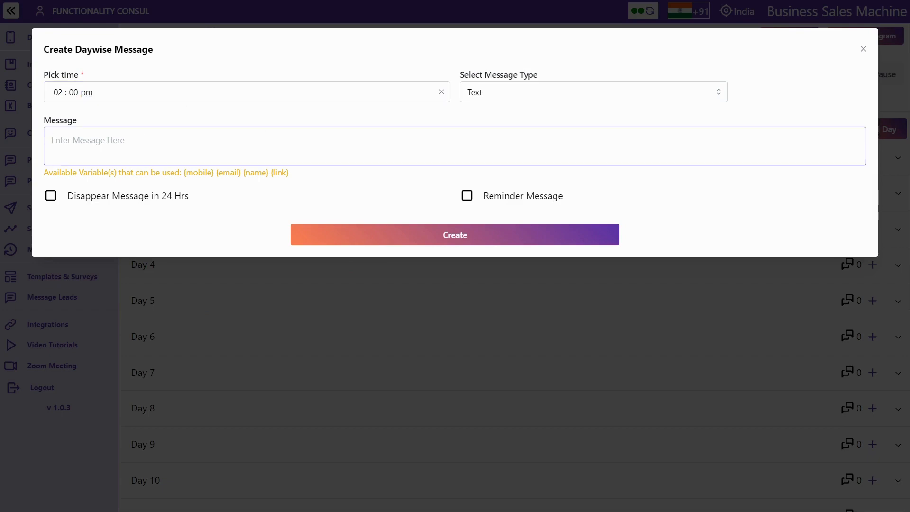
click(864, 48)
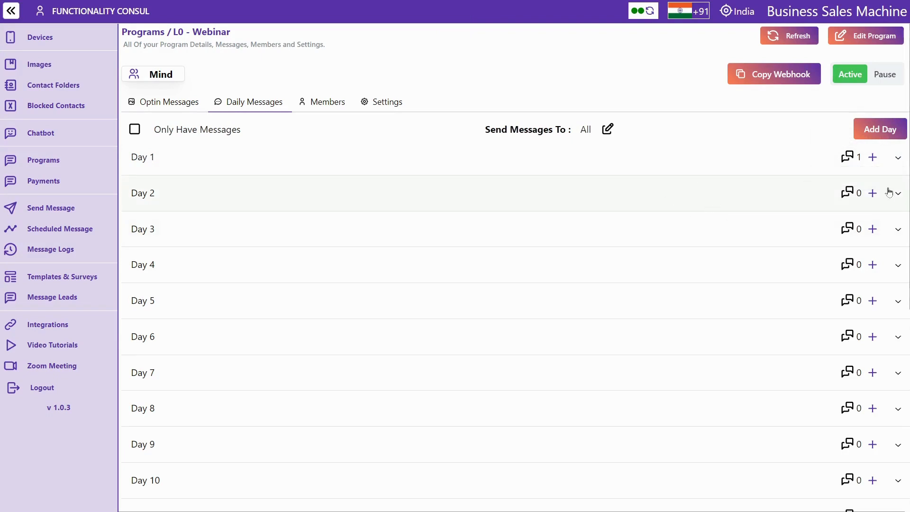
Create an 11:11 AM Day 2 Image message with the student quote and the Demo folder's Testimonial image
click(872, 194)
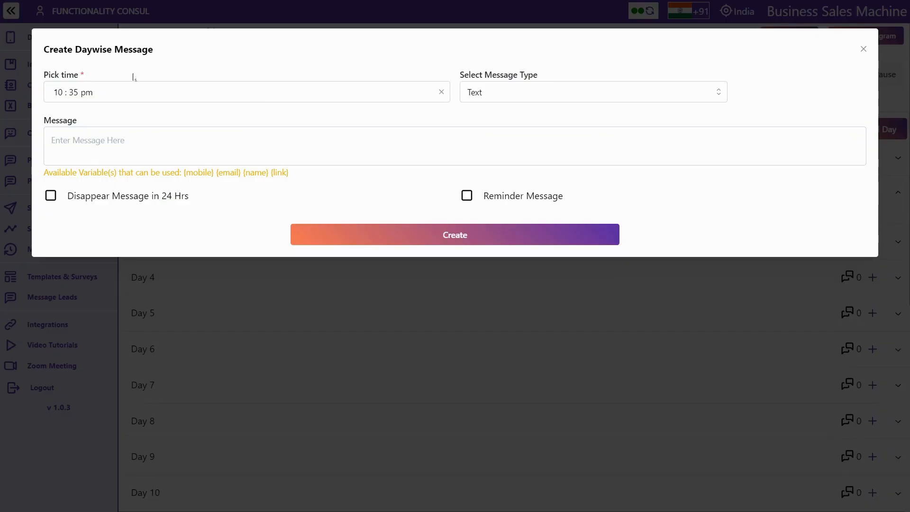
click(58, 93)
text(1101)
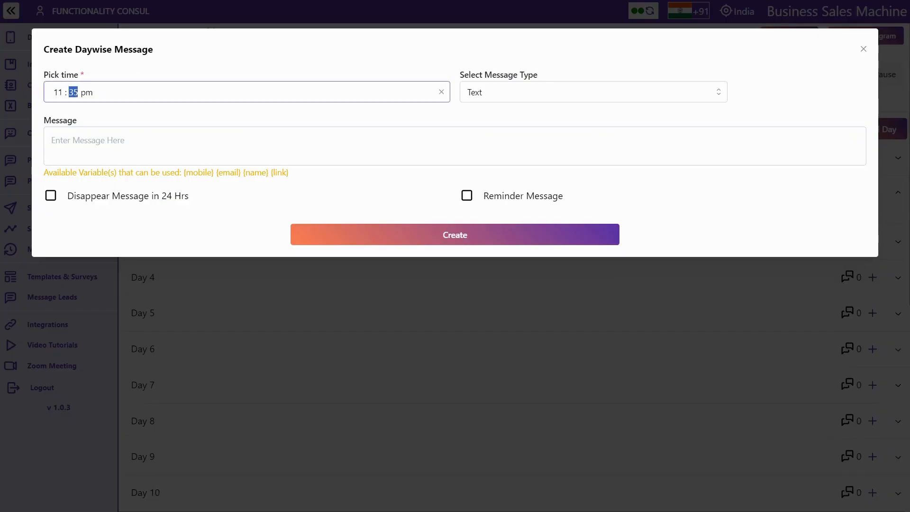
text(1a)
click(142, 146)
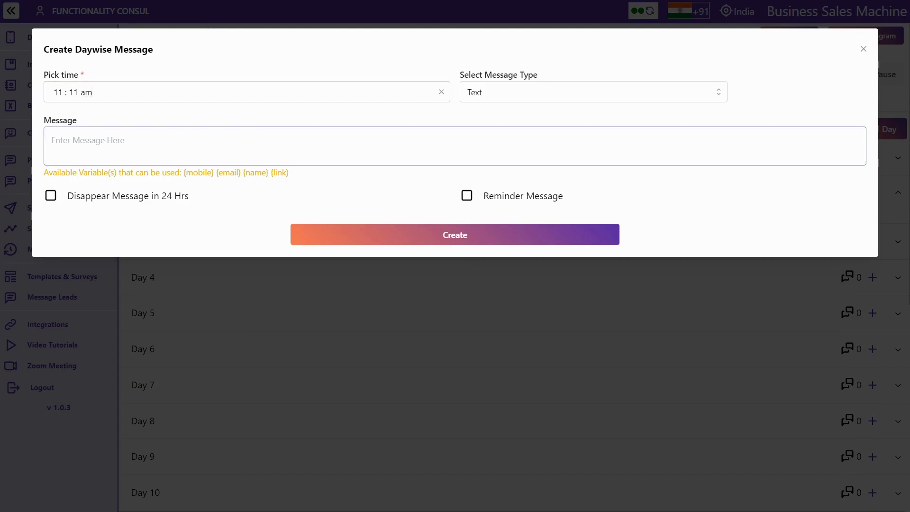
text(See what our student has to say about this webinar. "I'm so grateful for the mindfulness webinar. It's helped me reduce stress and find inner peace. The guidance and community support have been exceptional. Don't miss out on this!" - Monisha)
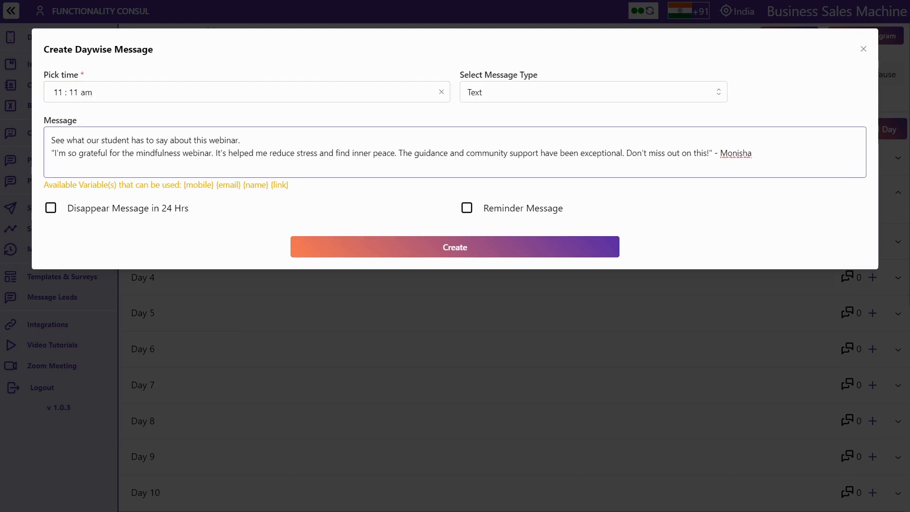
click(486, 92)
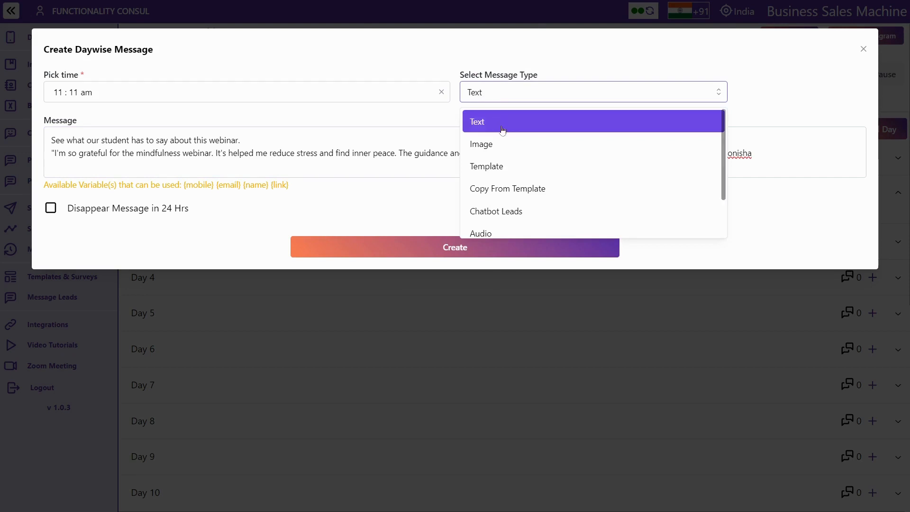
click(489, 152)
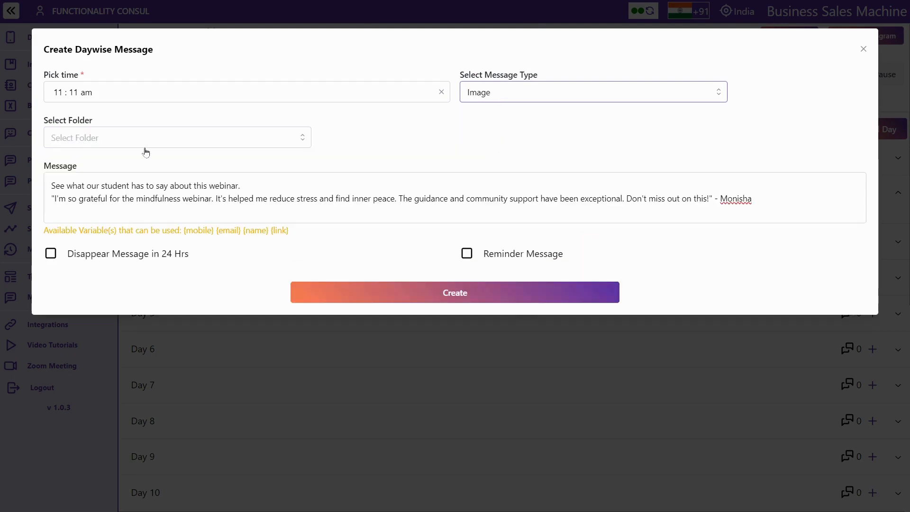
click(127, 140)
click(106, 163)
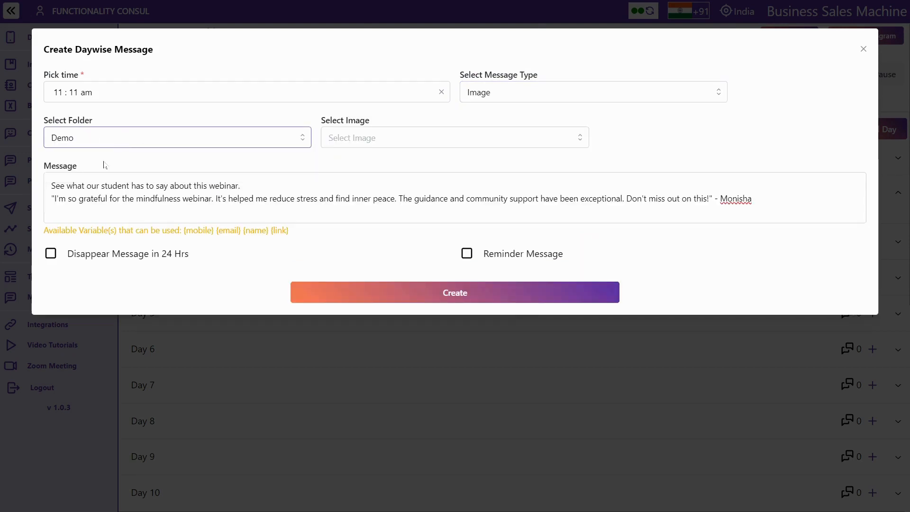
click(362, 142)
click(360, 165)
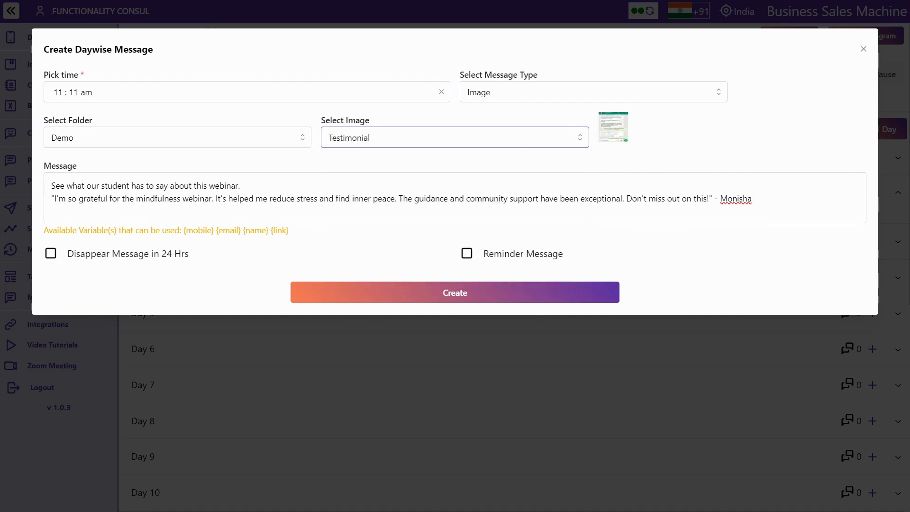
click(480, 295)
Expand Day 1 and Day 2 to review their messages, then start a Day 3 message
scroll(465, 265, down, 1)
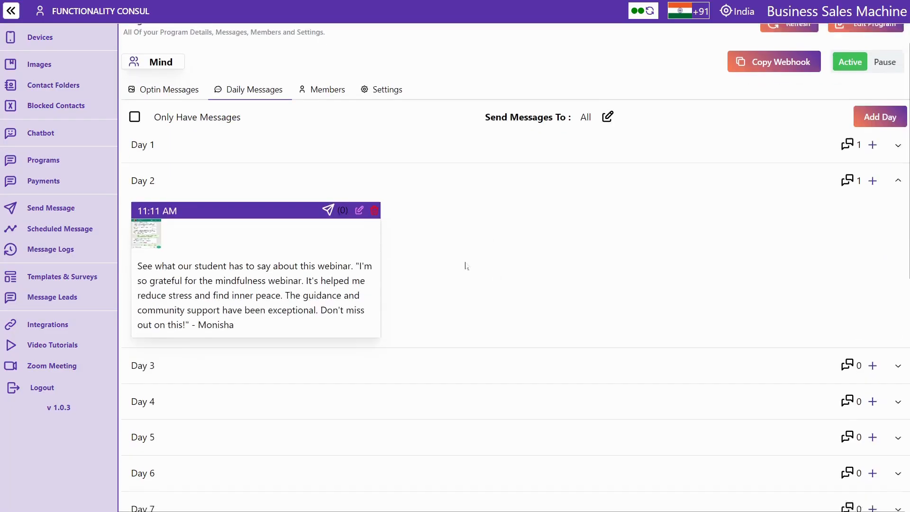
click(420, 125)
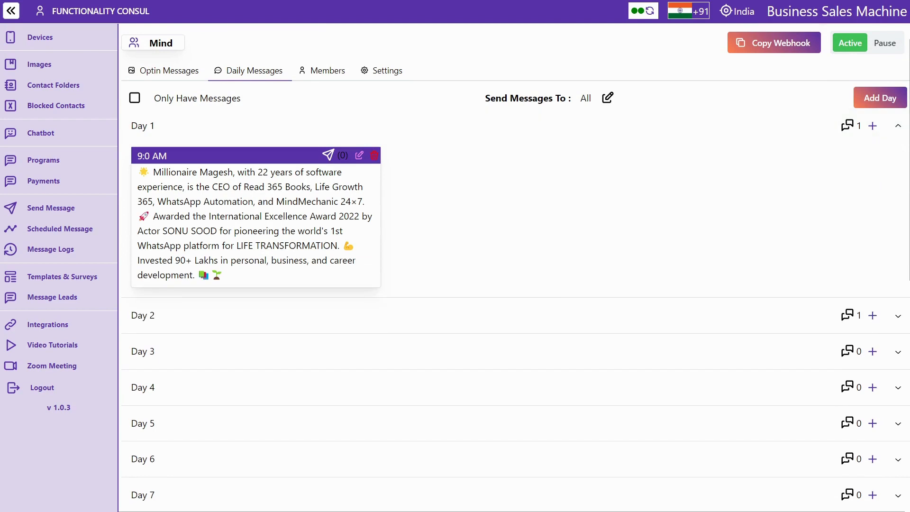
click(260, 318)
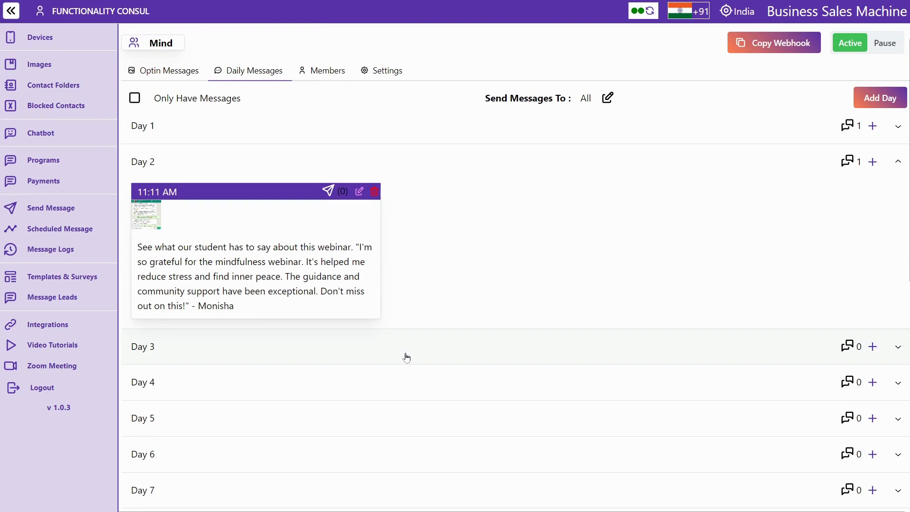
click(871, 349)
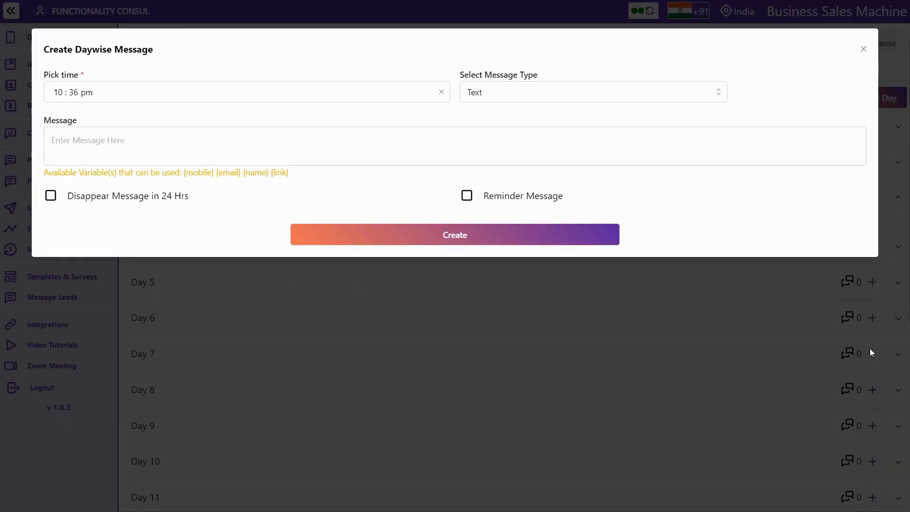
Create a 09:30 AM Day 3 message with the Mindfulness Webinar invitation, adding two spacing lines
click(57, 92)
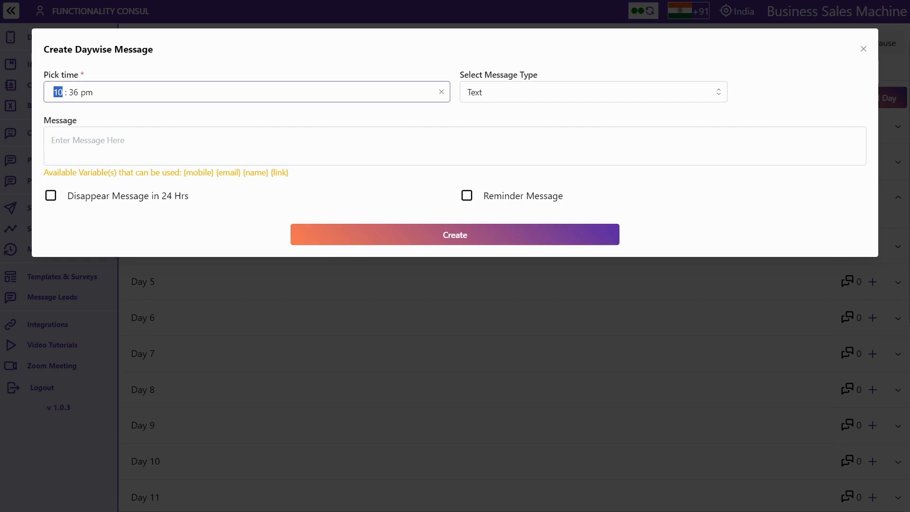
text(09 : 30 a)
key(ctrl+v)
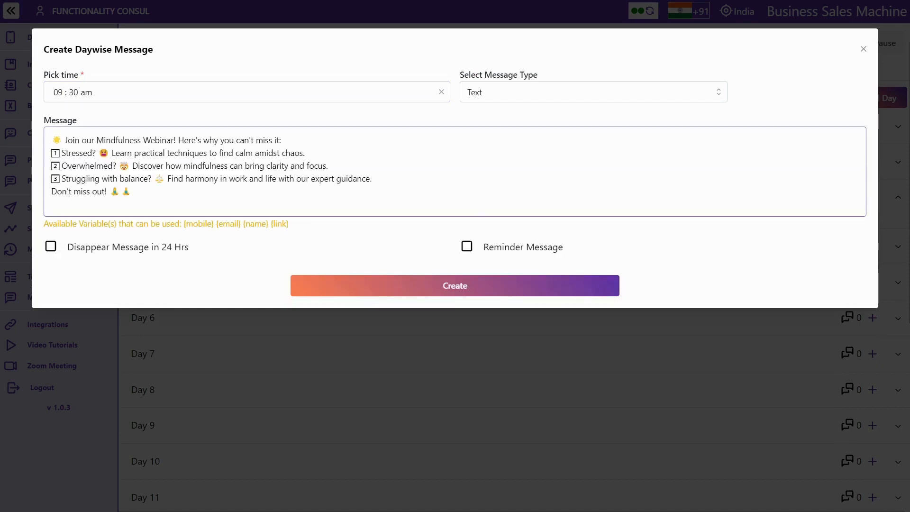
click(282, 140)
key(Return)
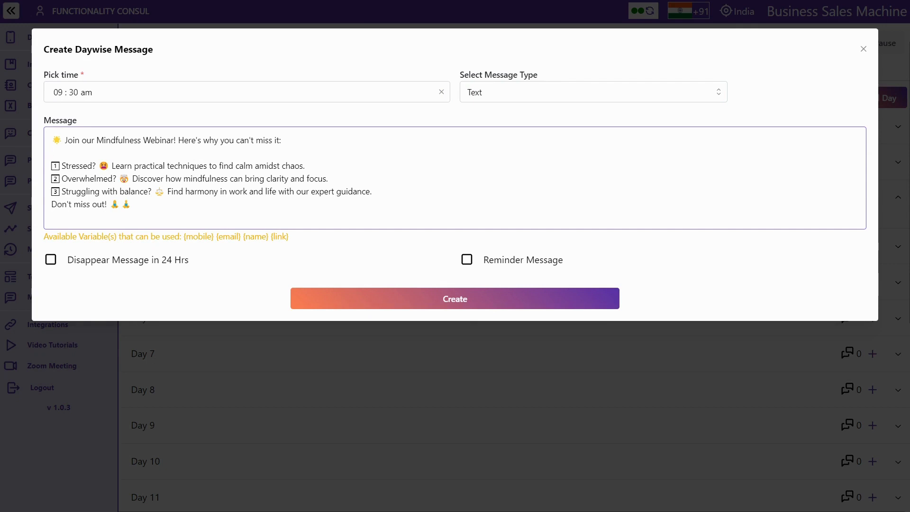
key(Return)
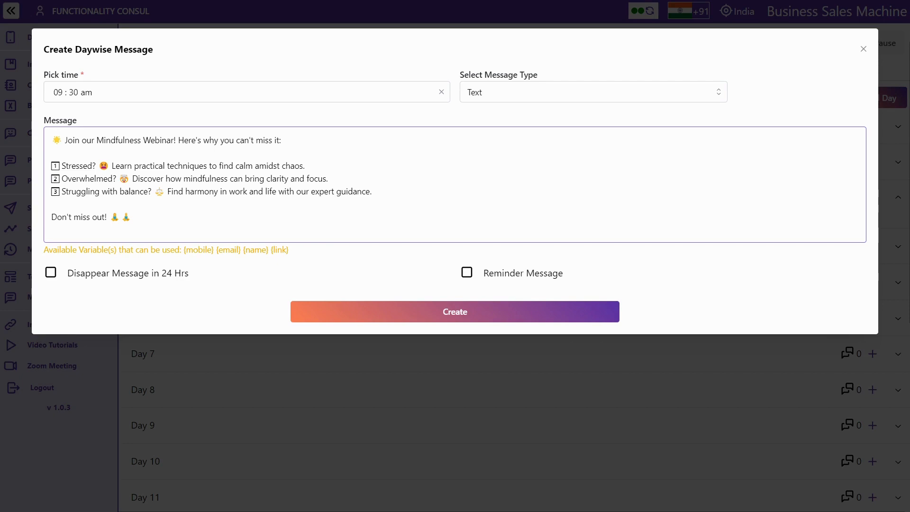
click(451, 312)
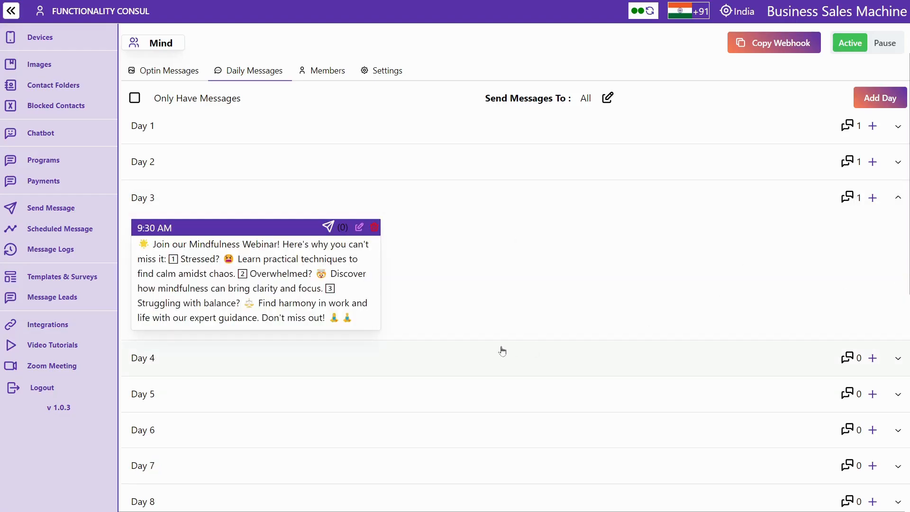
Expand the Day 2 and Day 3 messages of L0 - Webinar, then open its still-empty Members tab
scroll(501, 350, down, 1)
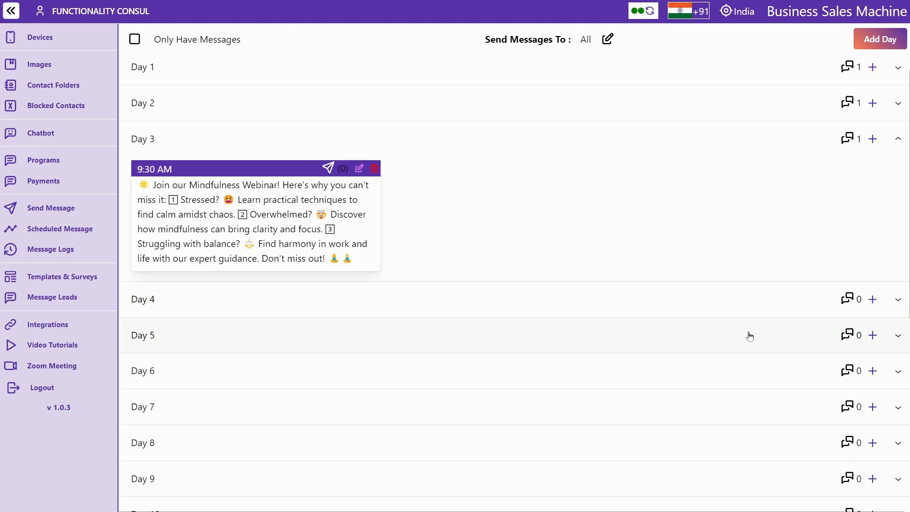
scroll(730, 270, up, 2)
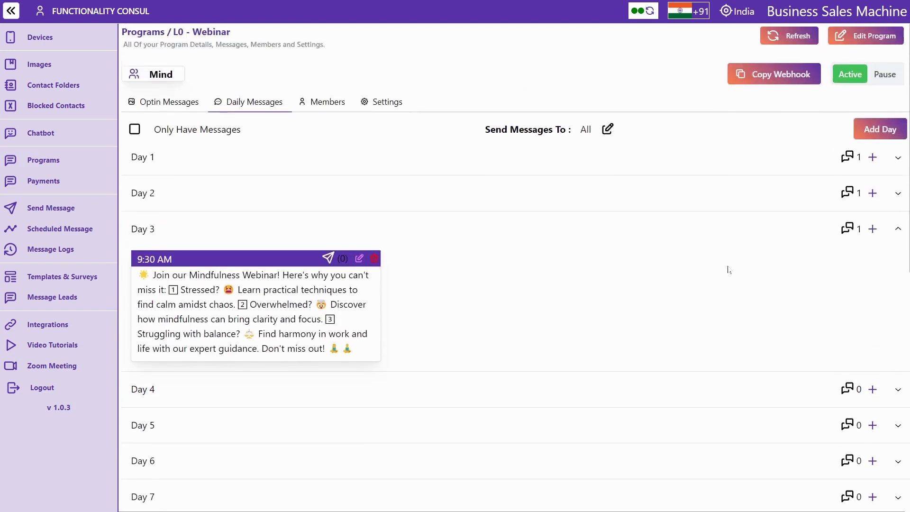
click(523, 174)
click(461, 349)
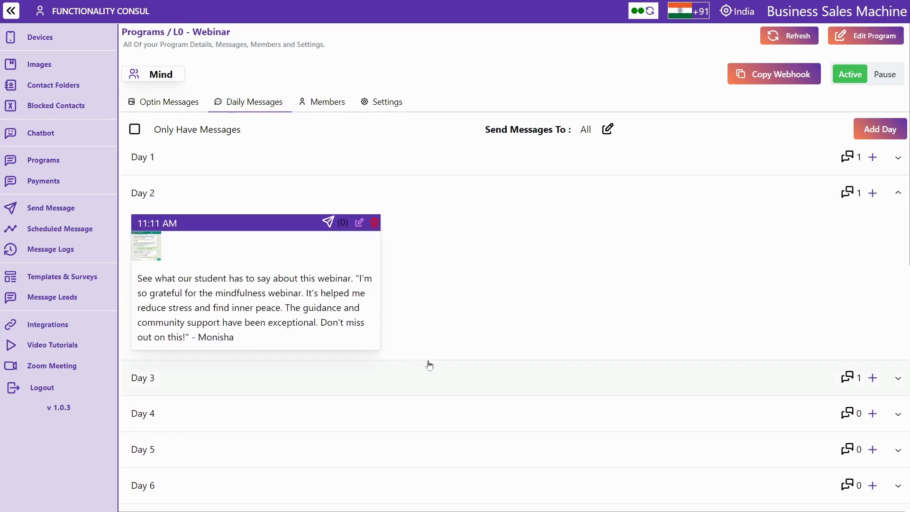
click(428, 365)
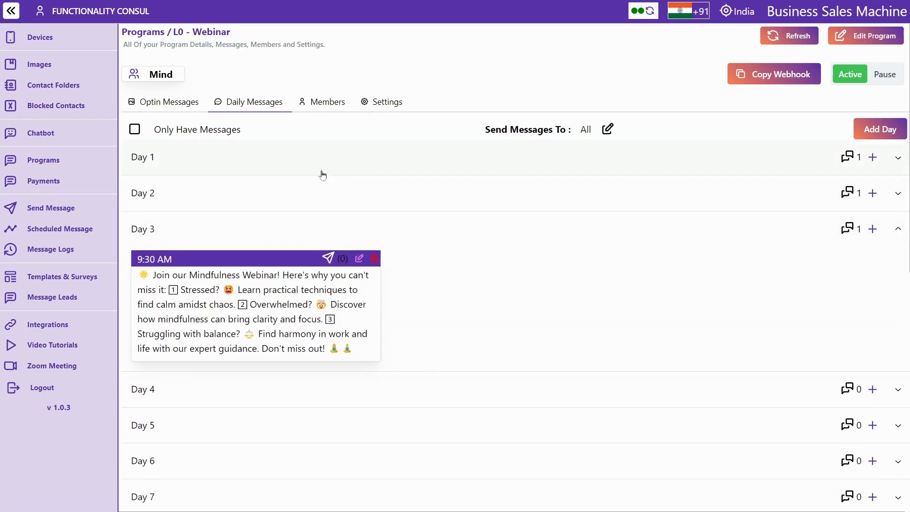
click(338, 102)
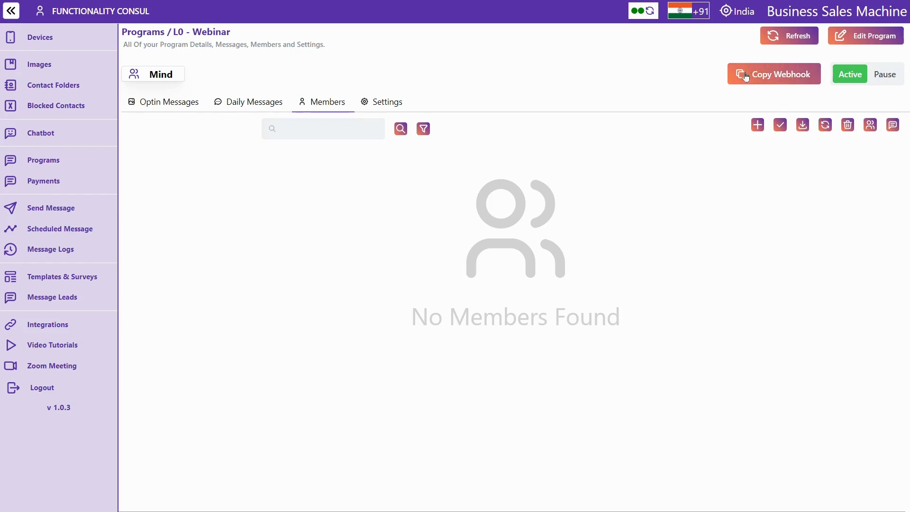
Copy the L0 - Webinar webhook link and go to the Instamojo integration page
click(790, 80)
double_click(191, 31)
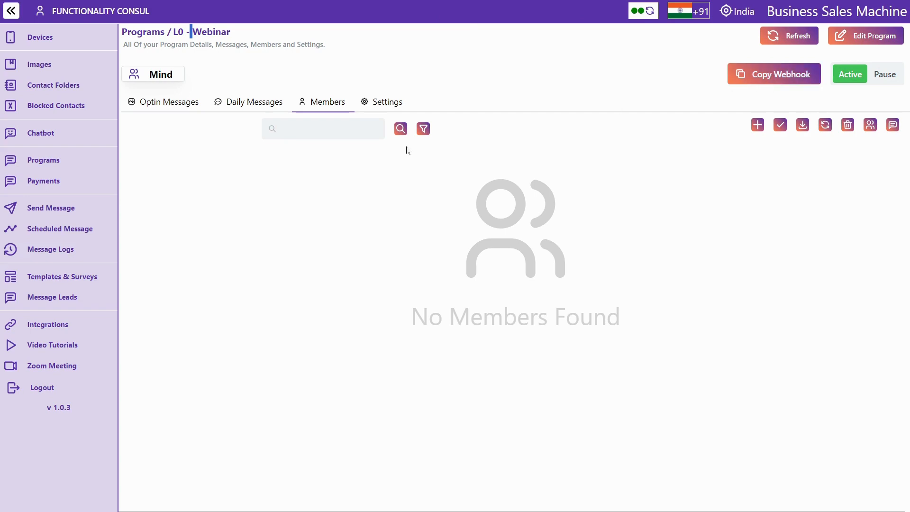
click(31, 326)
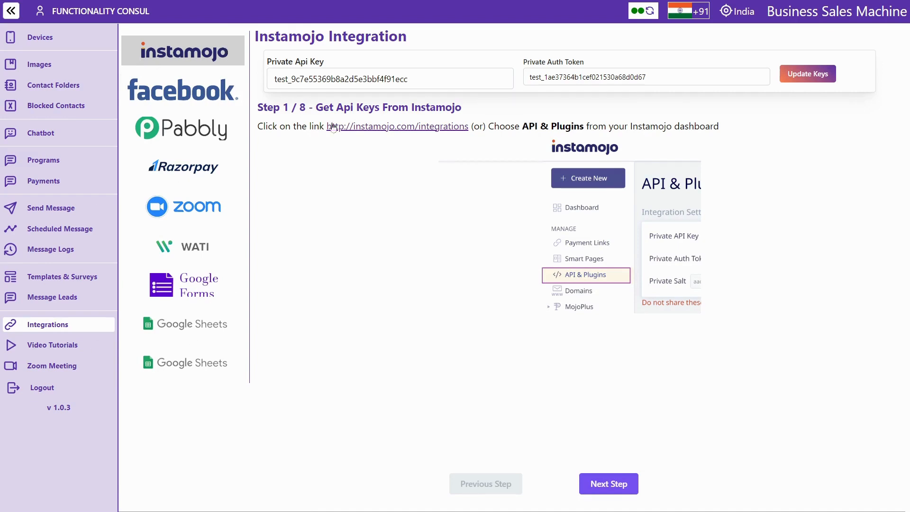
Advance the Instamojo setup guide to step 3, then reopen the L0 - Webinar program
click(600, 490)
click(600, 491)
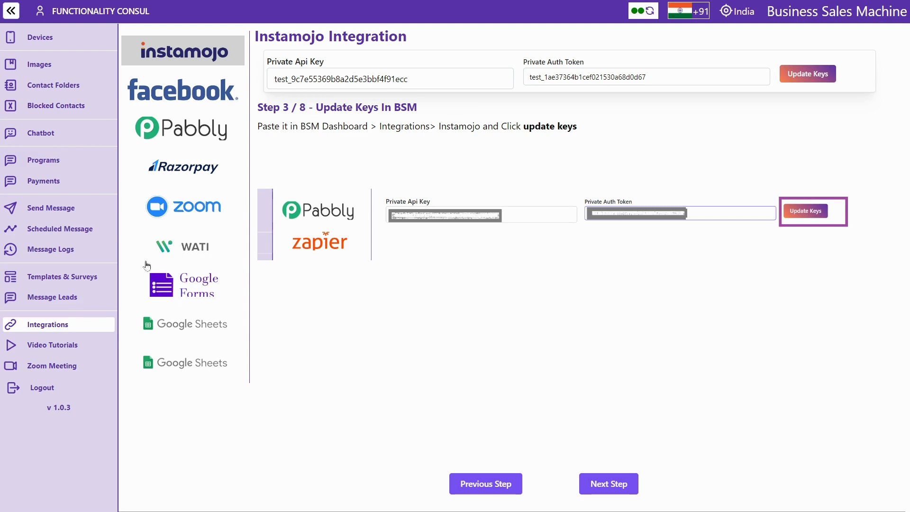
click(44, 163)
click(294, 129)
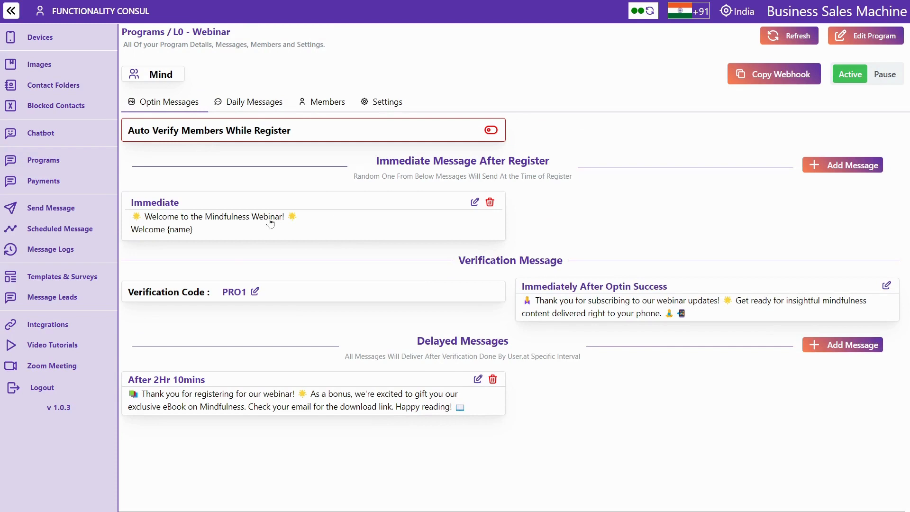
Switch between the L0 - Webinar Optin and Daily Messages tabs, then view its empty member list
double_click(235, 292)
click(258, 107)
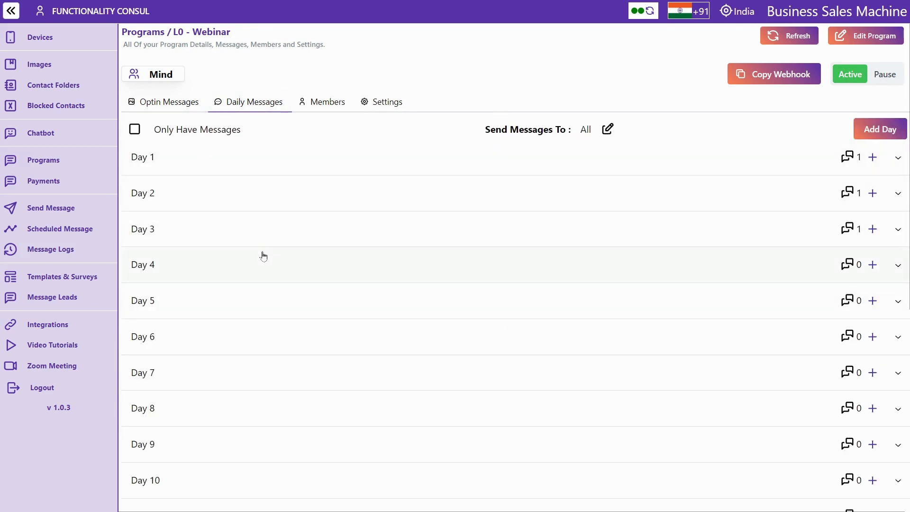
click(166, 108)
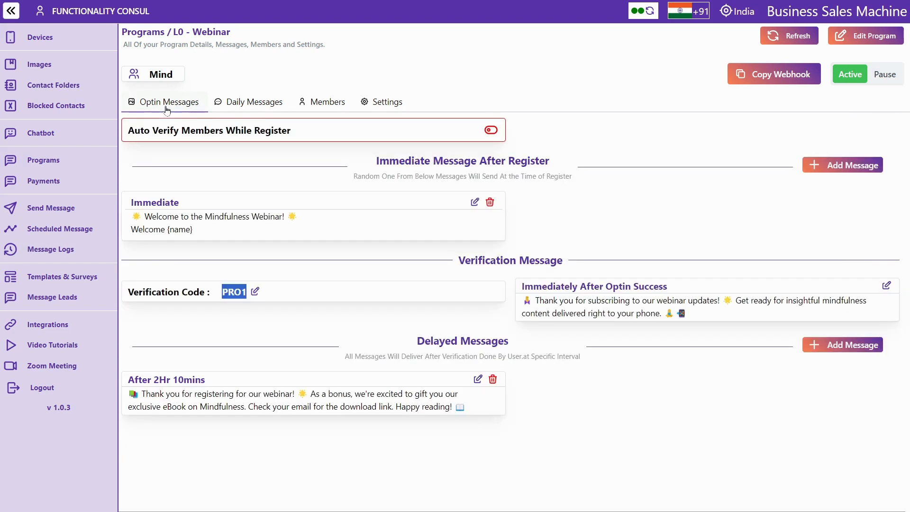
click(235, 316)
click(260, 103)
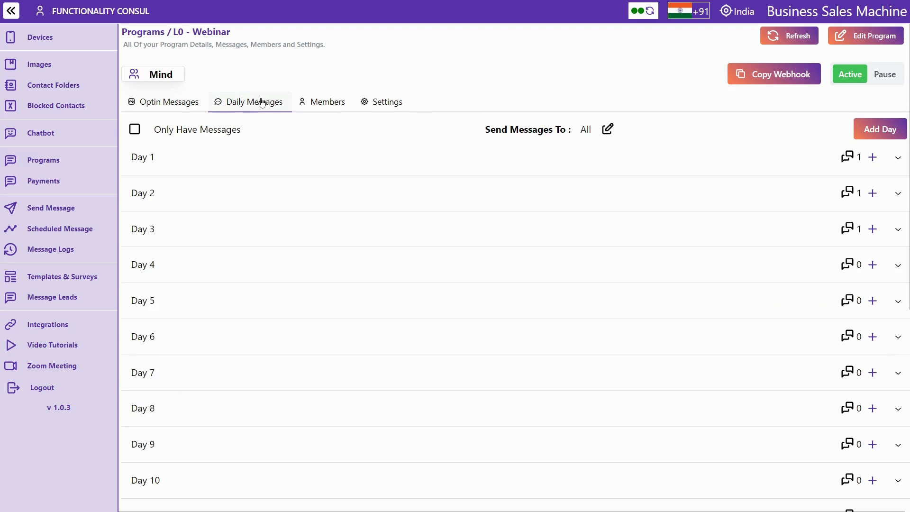
click(316, 105)
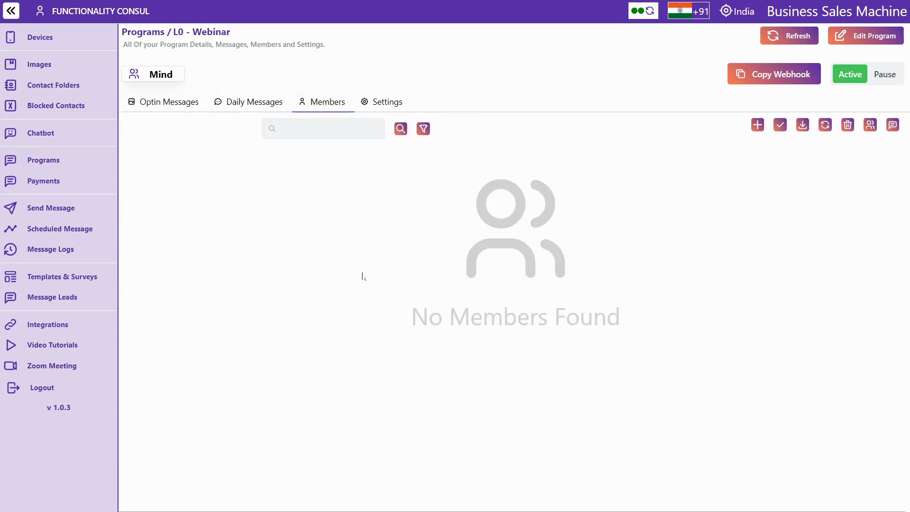
Start adding members and try All Contacts (deselecting all 432) and the Demo contact folder as sources
click(758, 125)
click(231, 91)
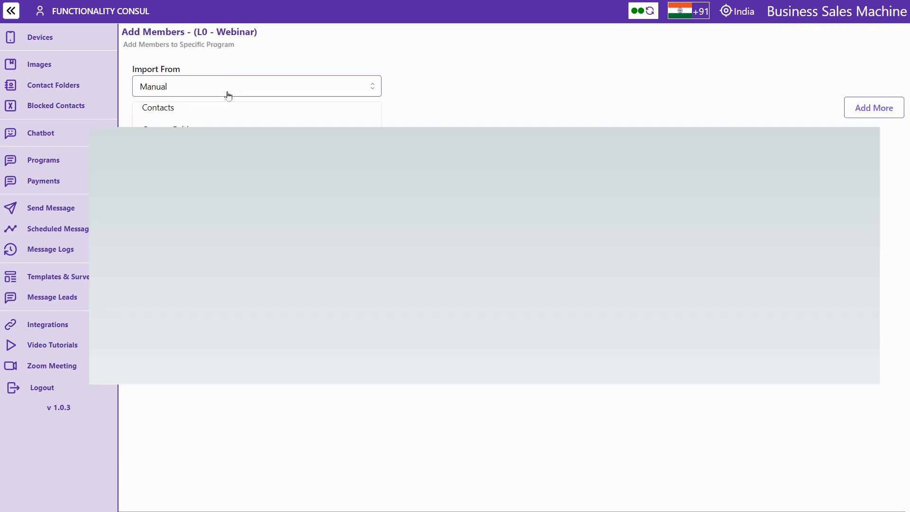
click(193, 109)
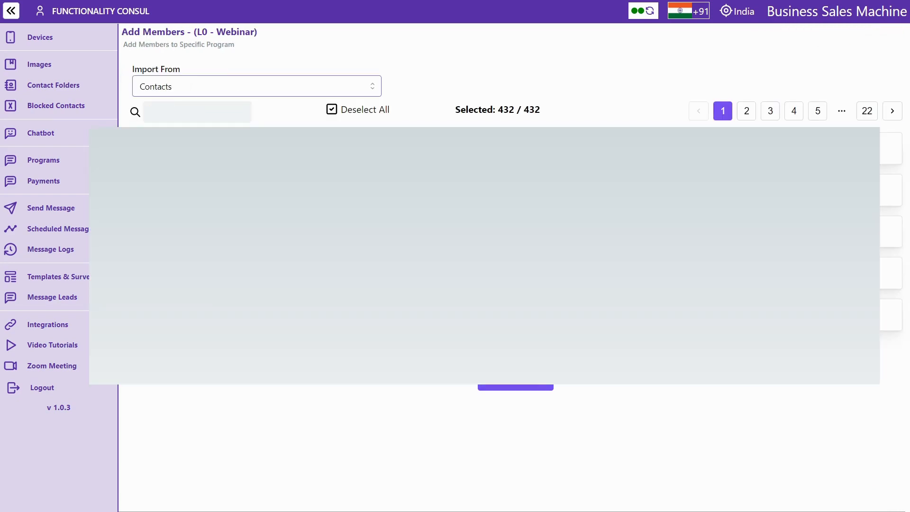
click(337, 114)
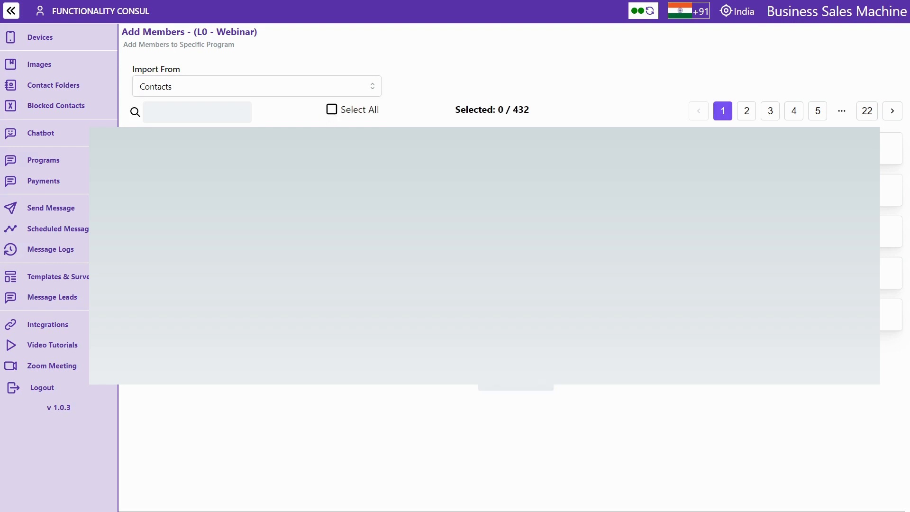
click(271, 95)
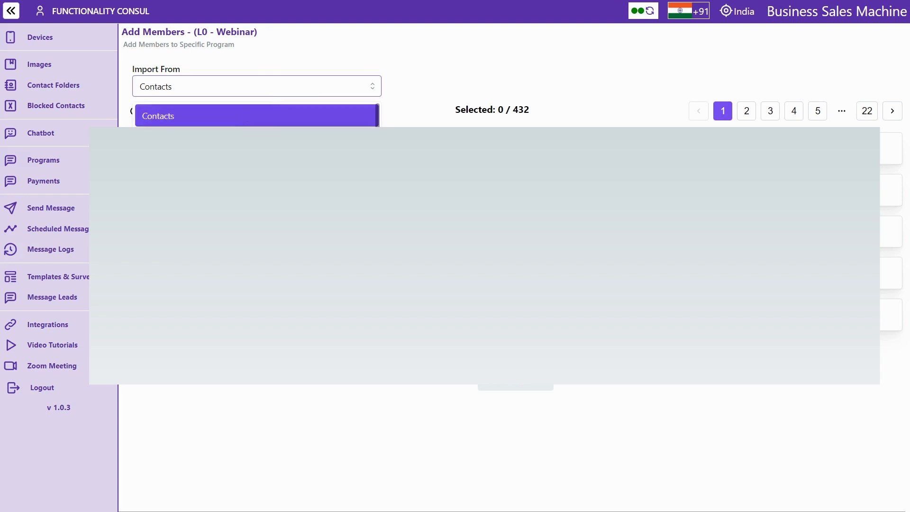
click(265, 122)
click(455, 87)
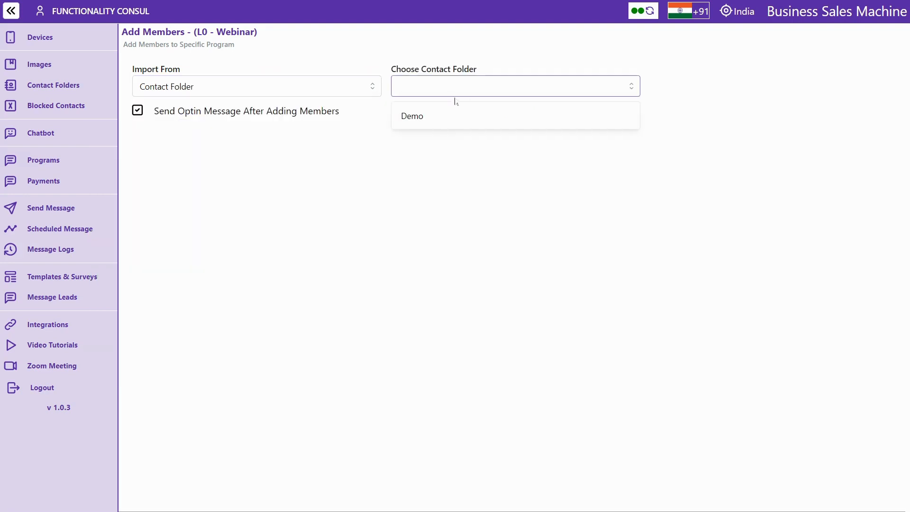
click(453, 126)
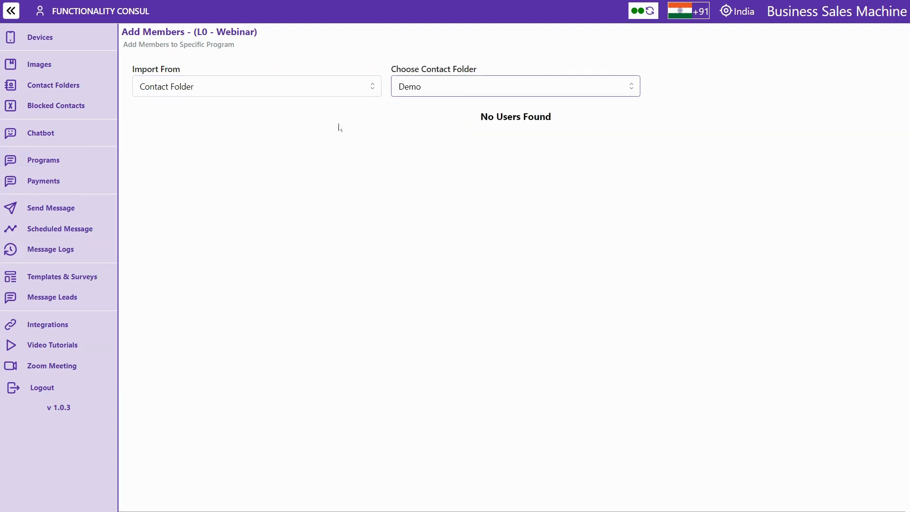
Try Other Programs and Excel as member import sources, checking the required name column
click(272, 93)
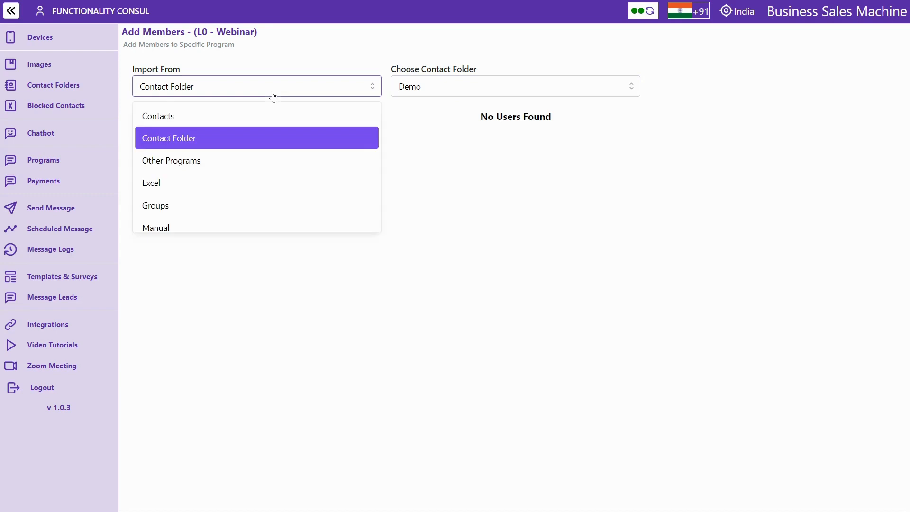
click(233, 159)
triple_click(189, 31)
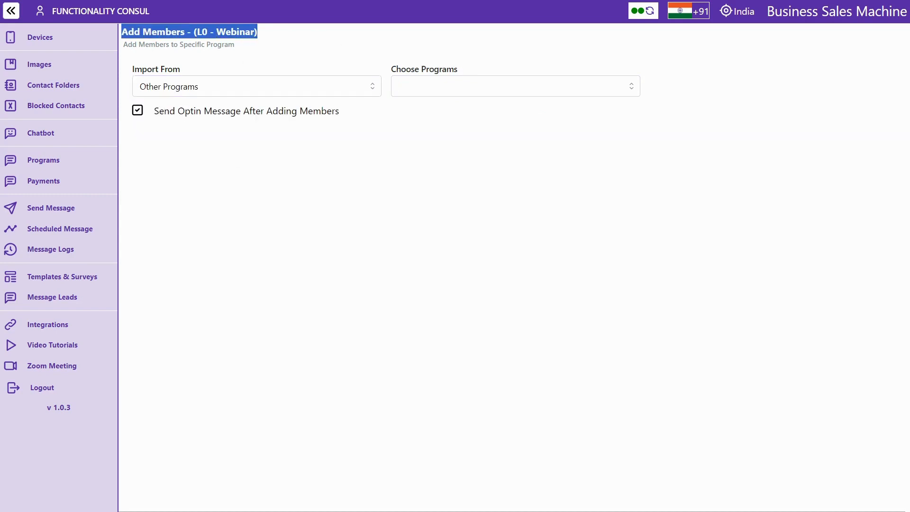
click(189, 32)
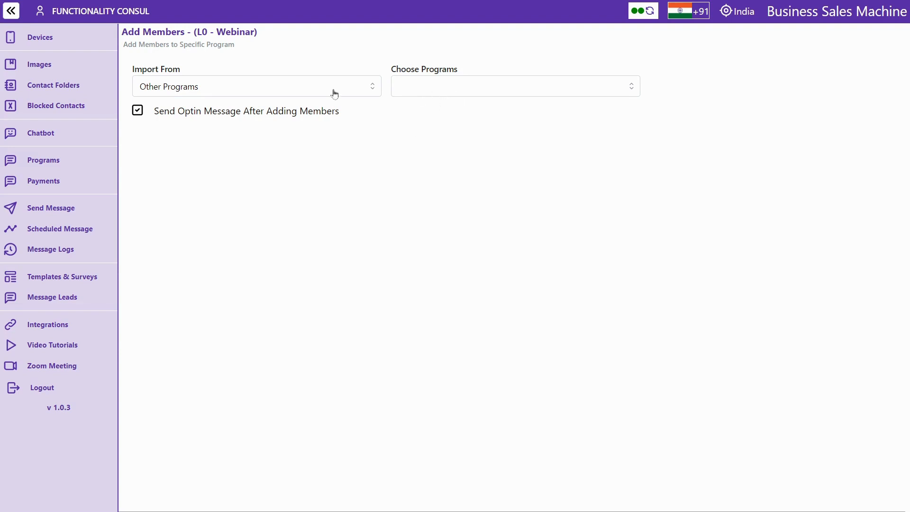
click(242, 87)
click(183, 182)
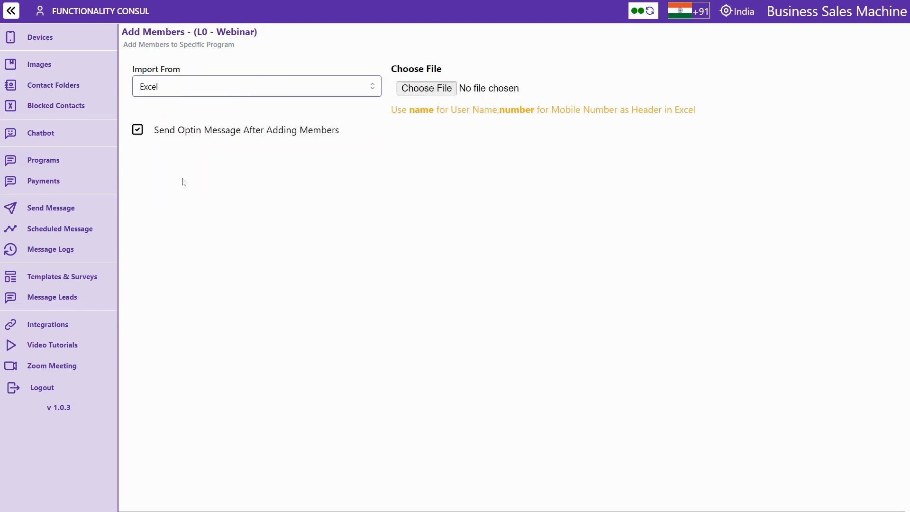
double_click(421, 110)
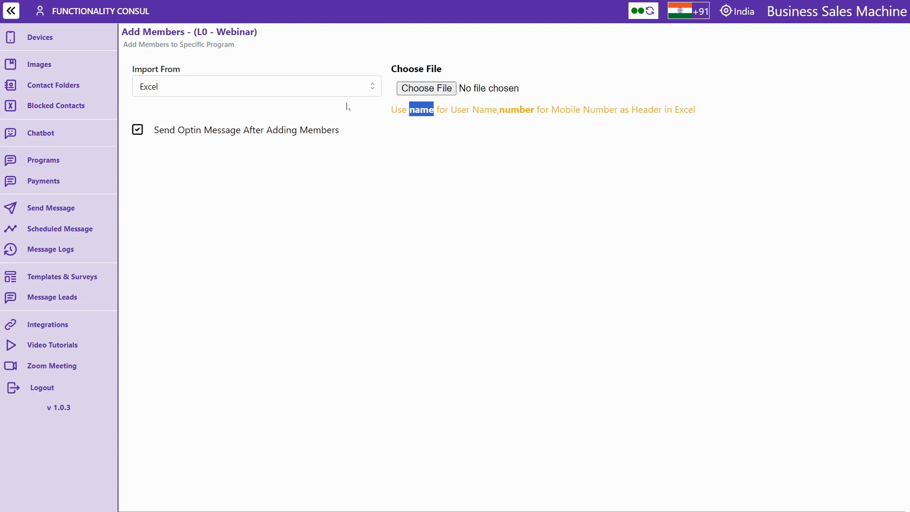
Import members from Groups with the Bsm demo group selected
click(311, 94)
click(205, 204)
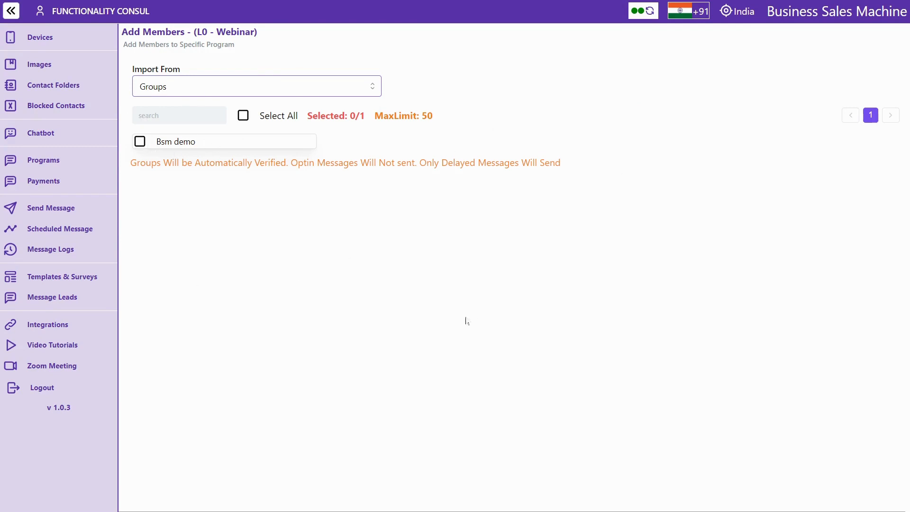
click(139, 144)
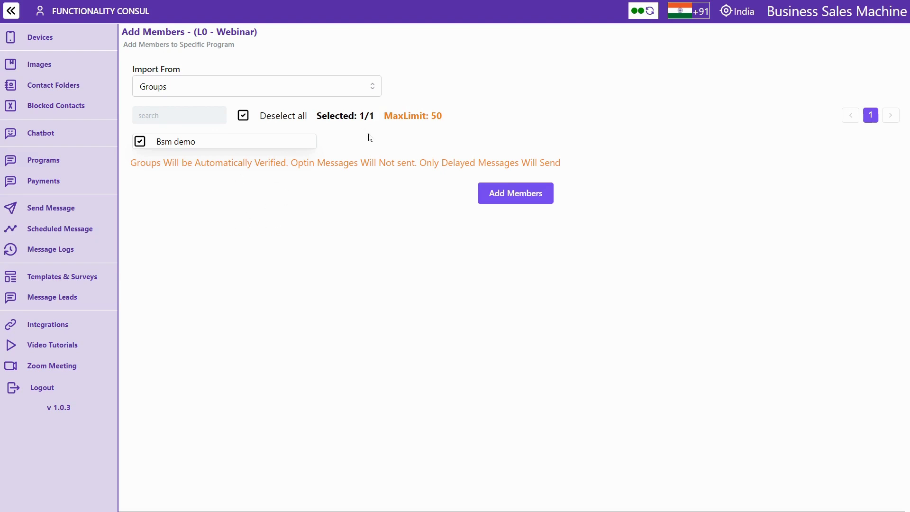
click(324, 96)
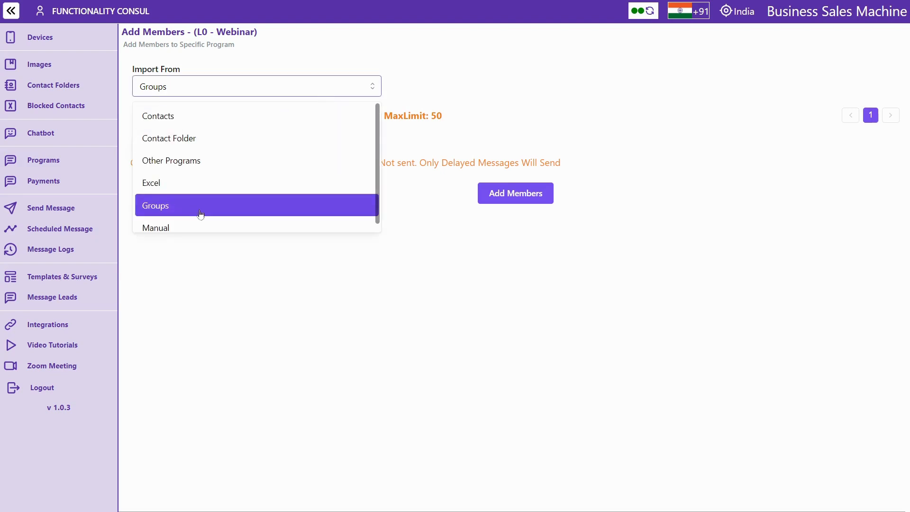
Manually add a member named 'Test' with their mobile number to L0 - Webinar
click(200, 222)
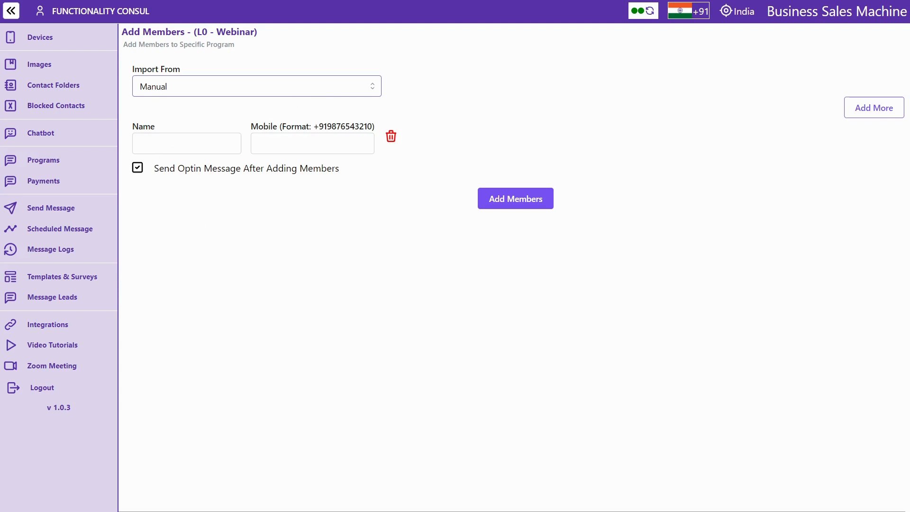
click(187, 144)
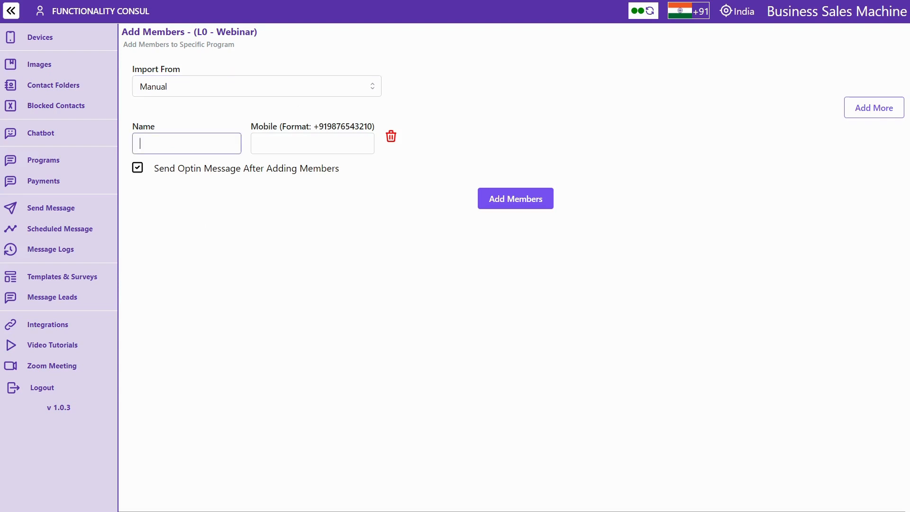
text(Test)
click(312, 143)
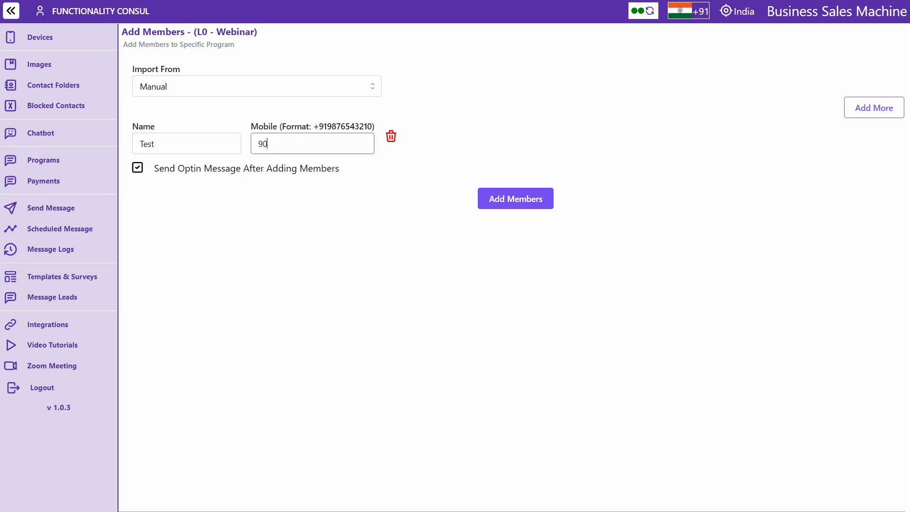
click(519, 204)
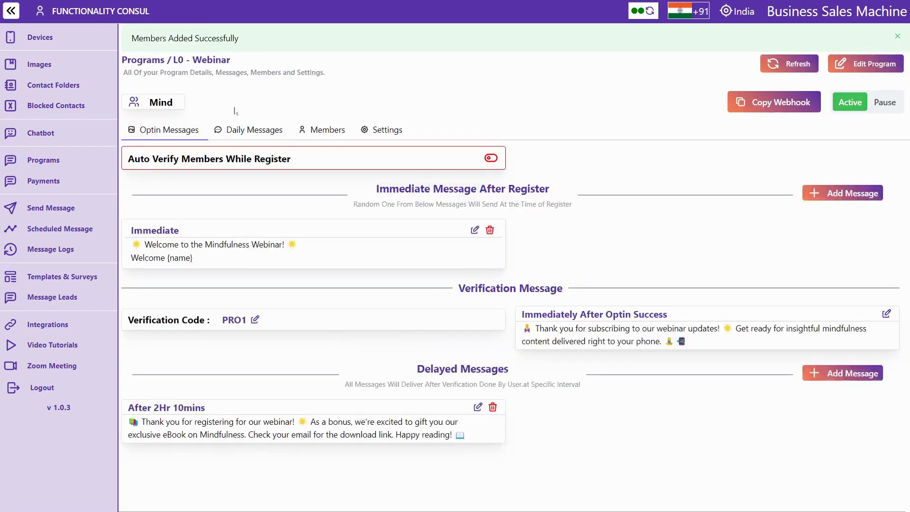
click(331, 129)
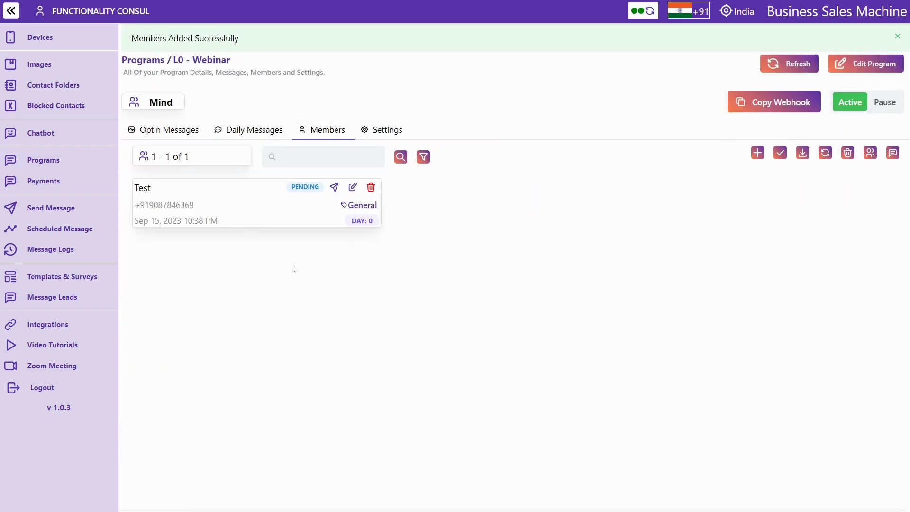
double_click(302, 163)
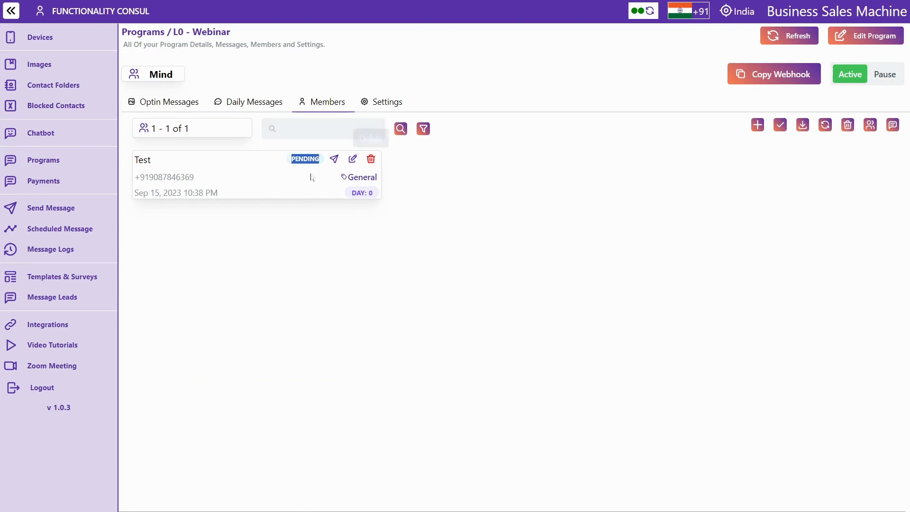
click(354, 160)
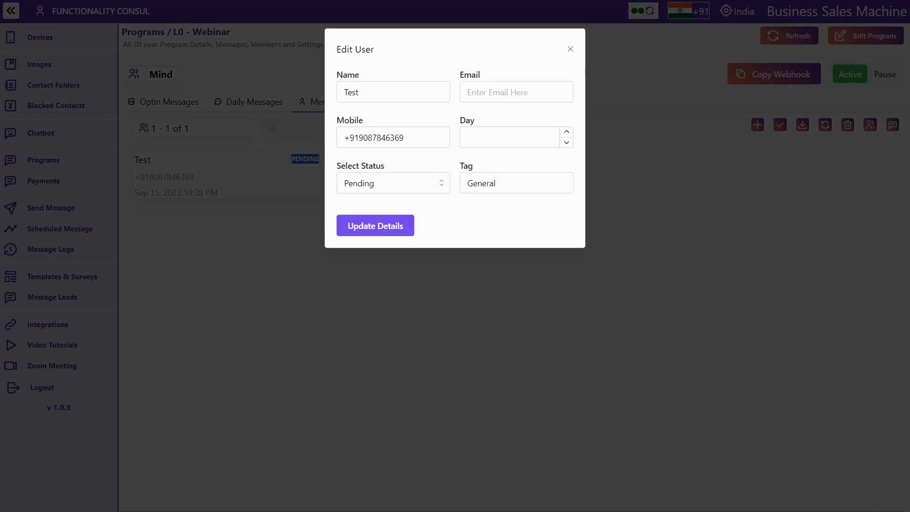
double_click(351, 92)
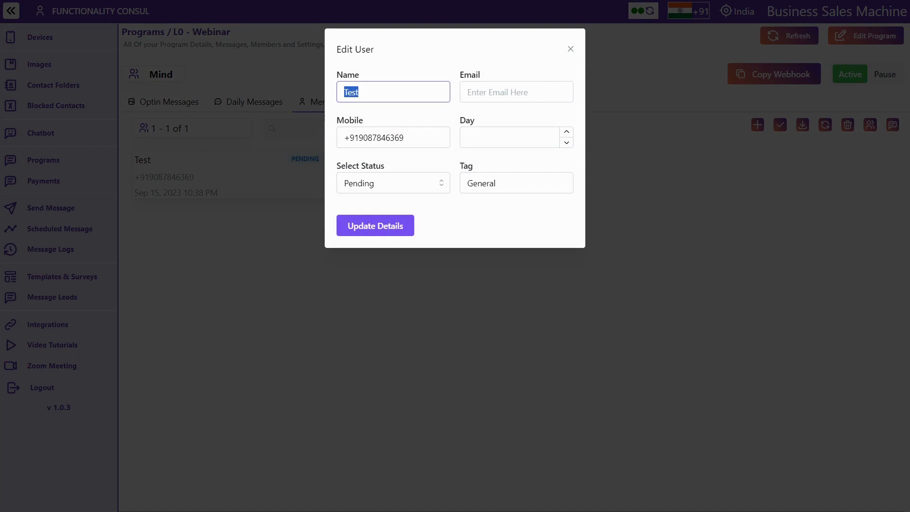
click(517, 93)
key(Tab)
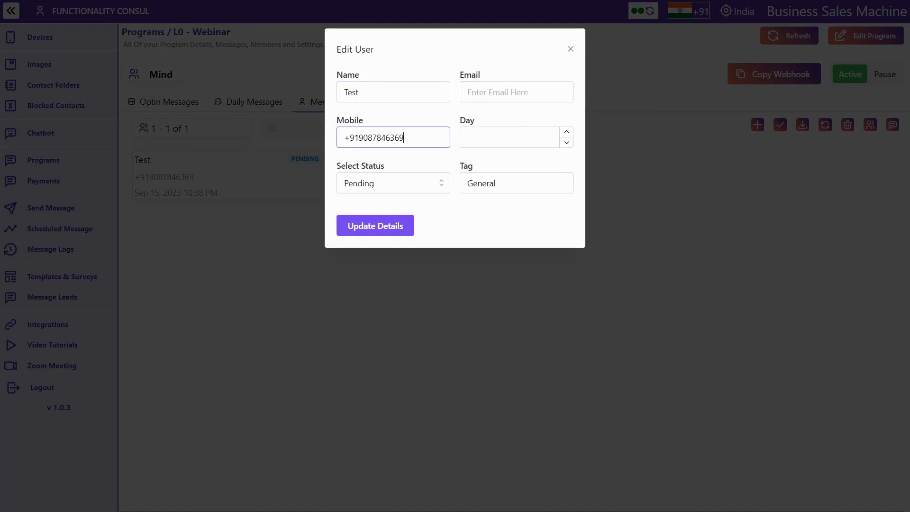
click(409, 185)
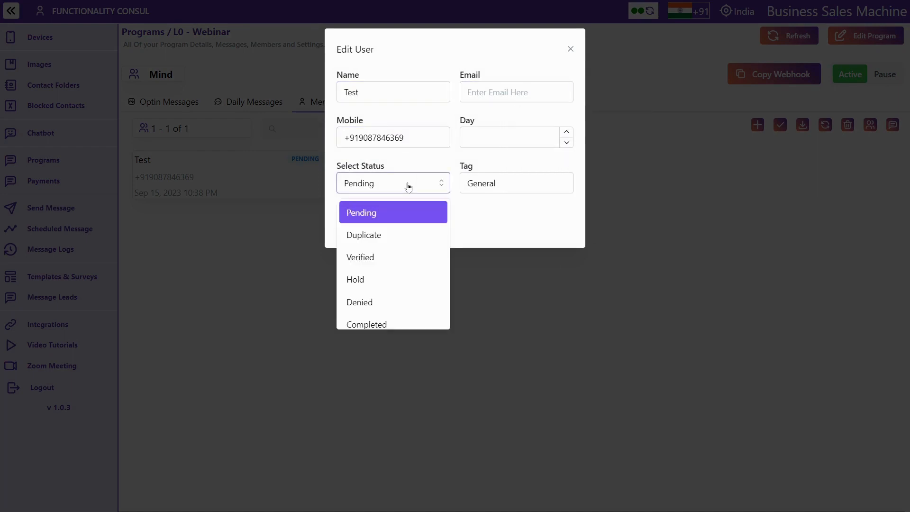
click(380, 212)
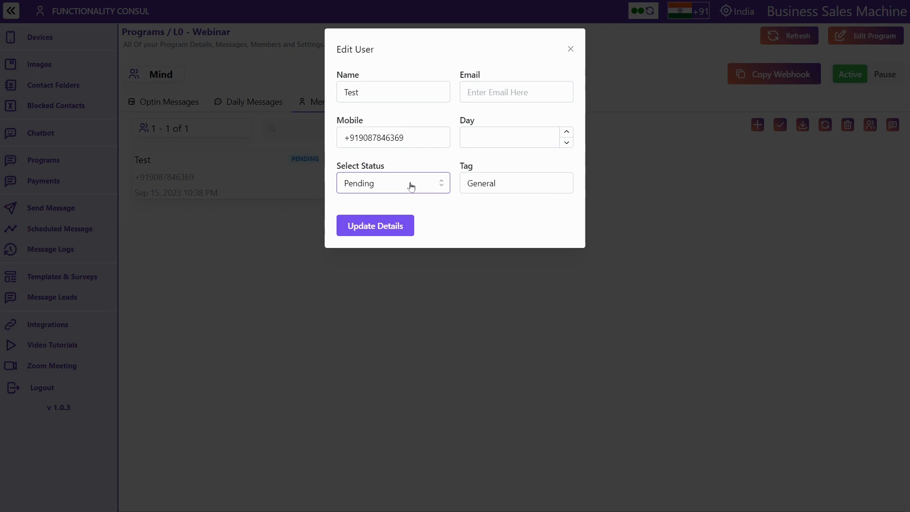
click(378, 183)
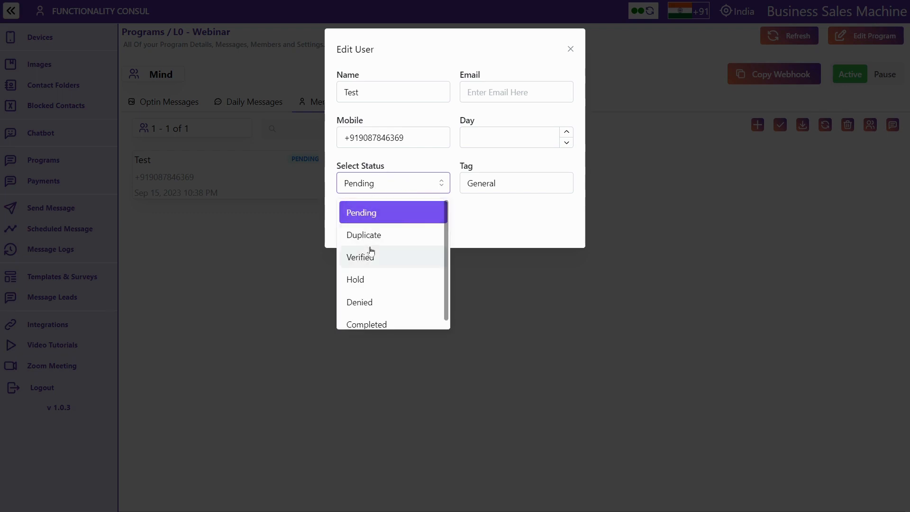
click(371, 252)
click(378, 187)
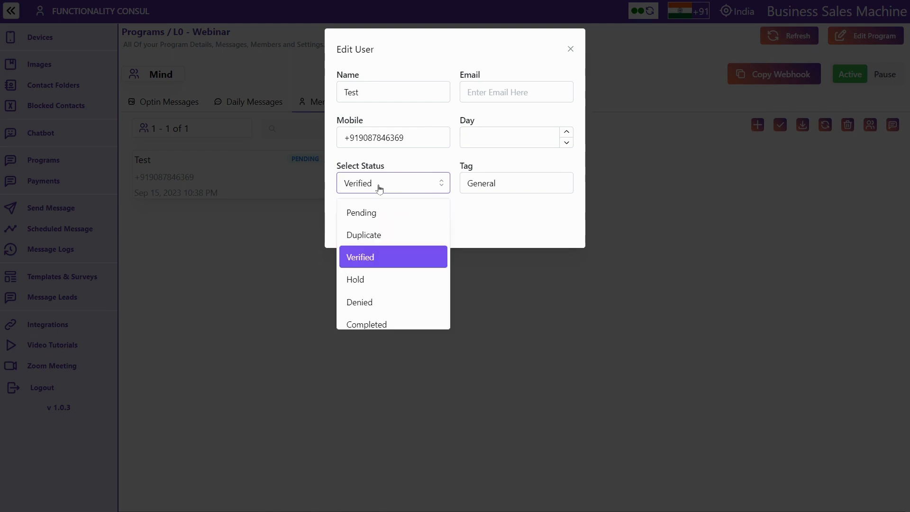
click(357, 211)
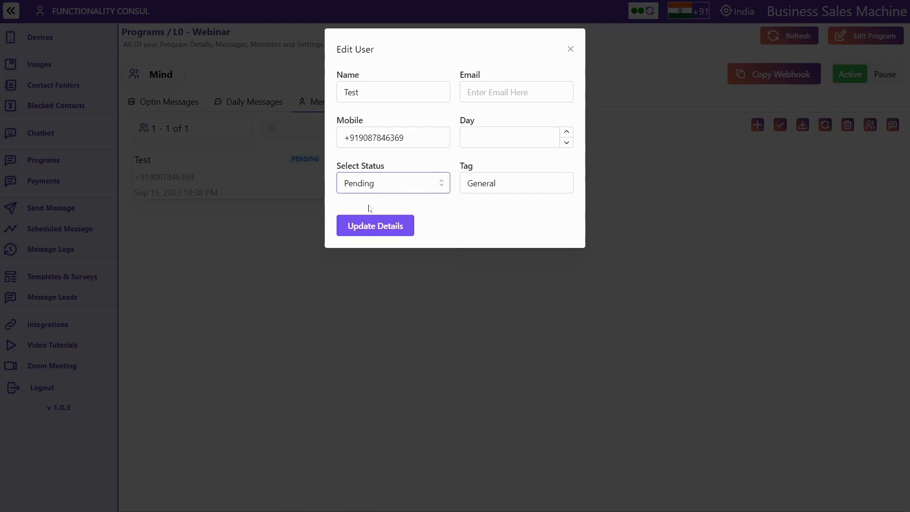
click(392, 182)
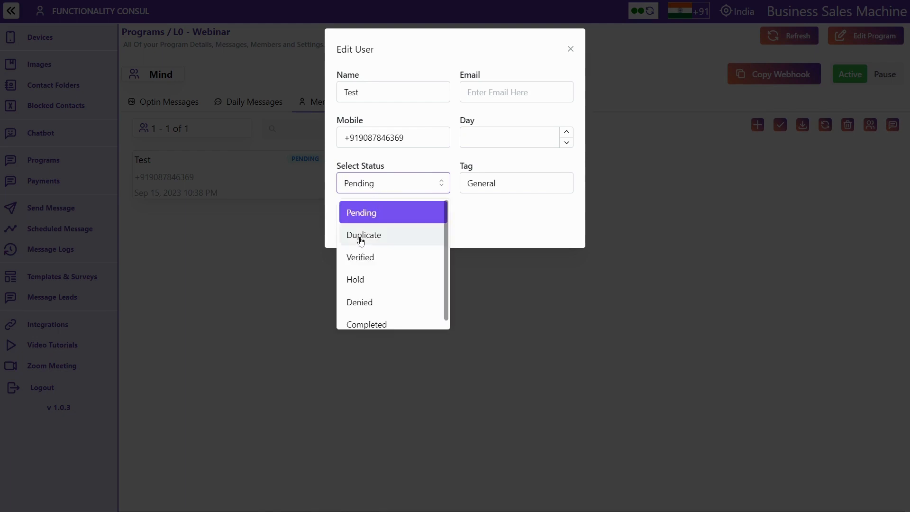
click(361, 240)
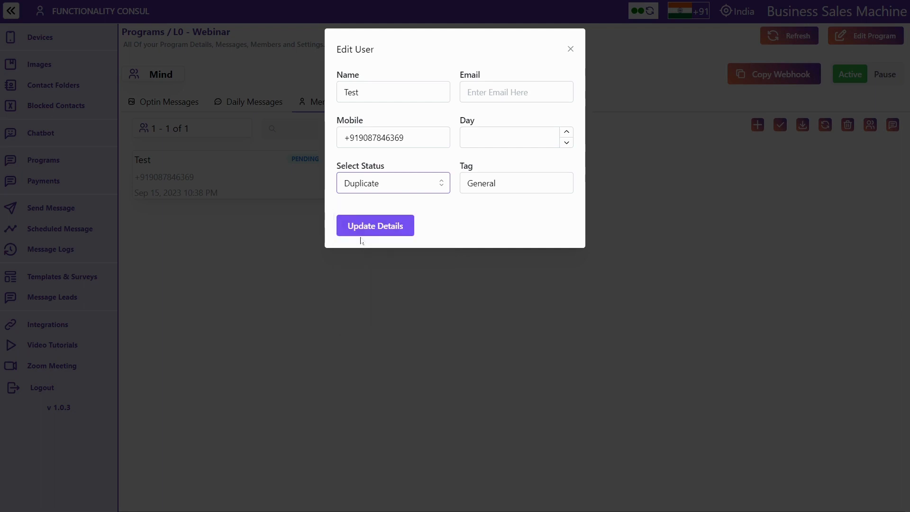
click(379, 189)
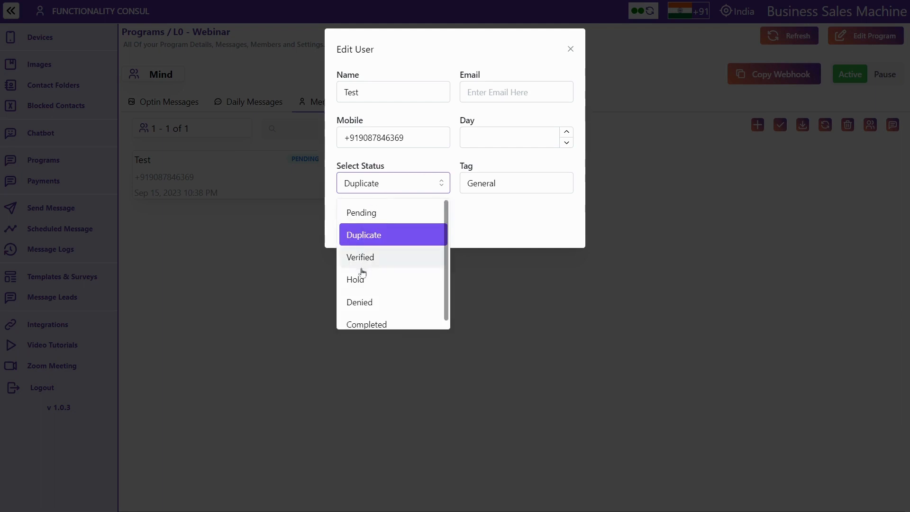
click(412, 279)
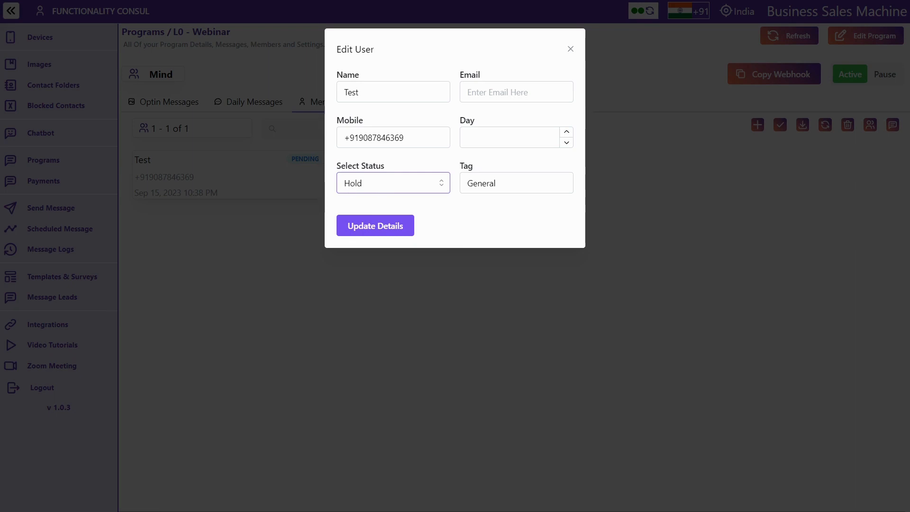
click(382, 190)
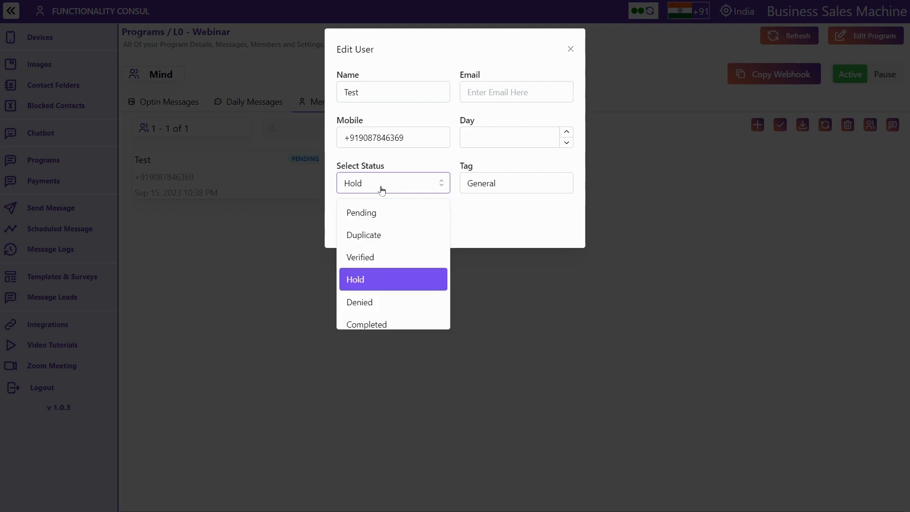
click(371, 319)
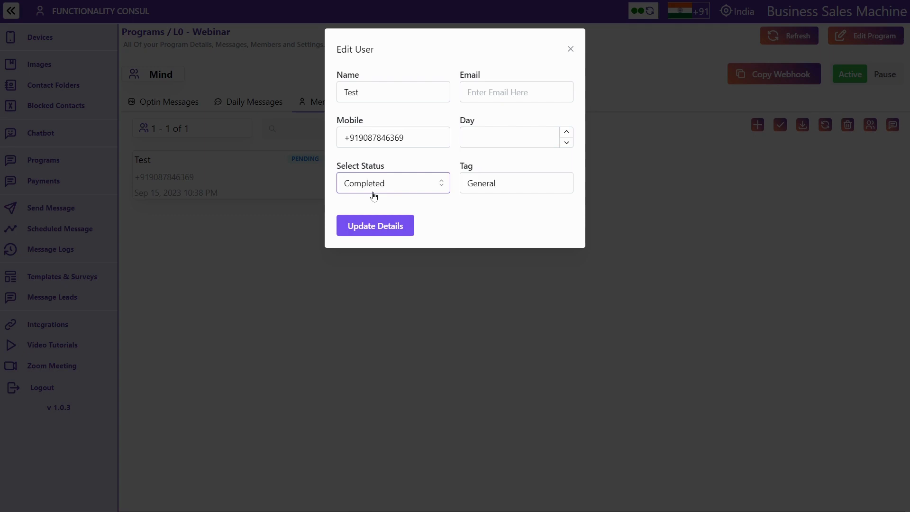
click(496, 183)
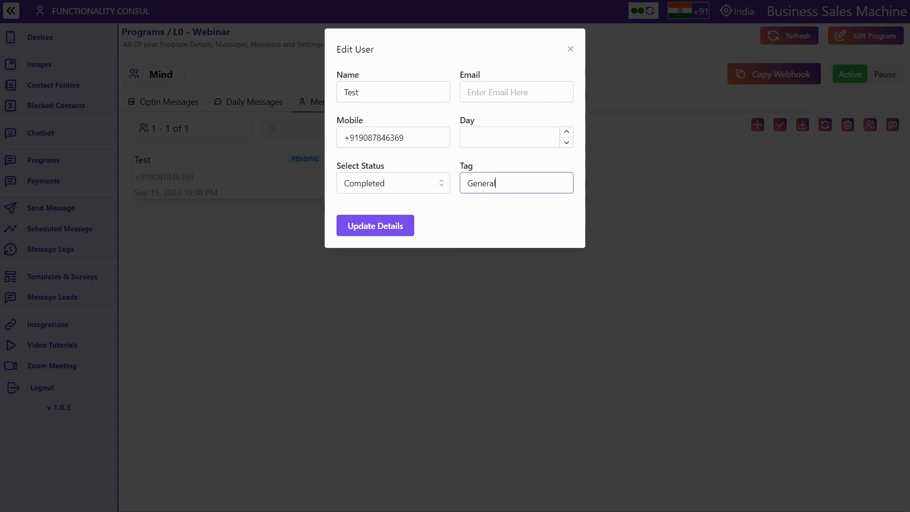
click(498, 138)
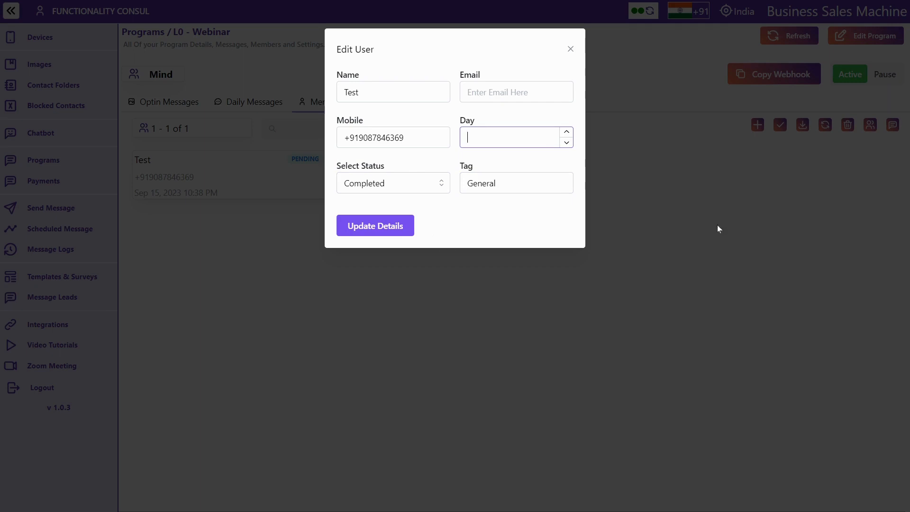
click(572, 49)
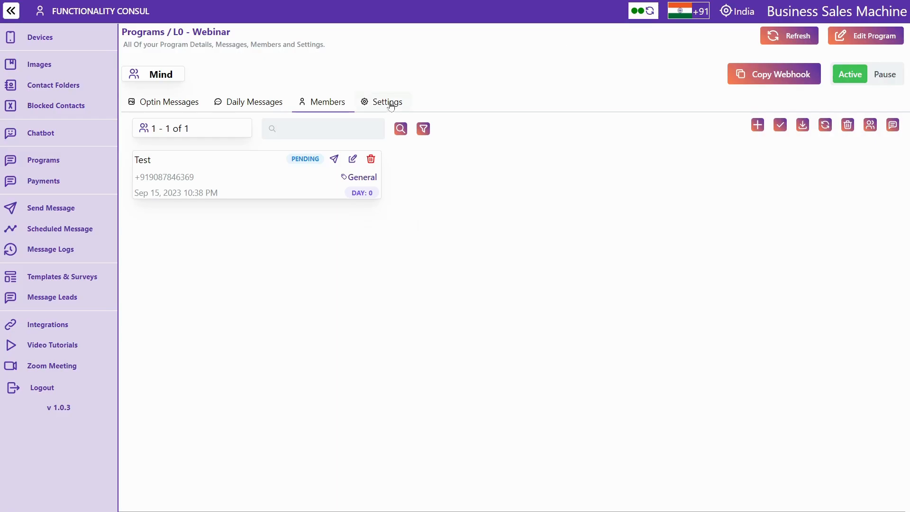
In L0 - Webinar settings, auto-add WhatsApp group members from the Bsm demo group
click(390, 103)
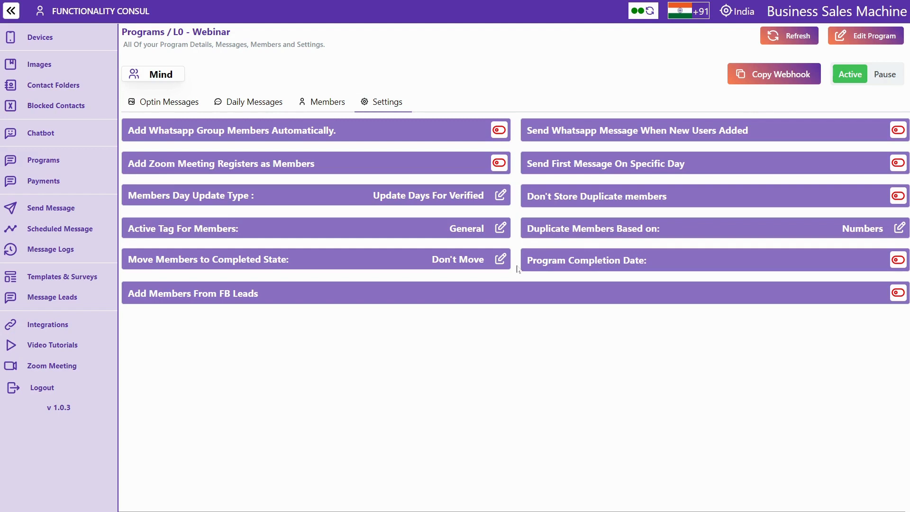
click(342, 135)
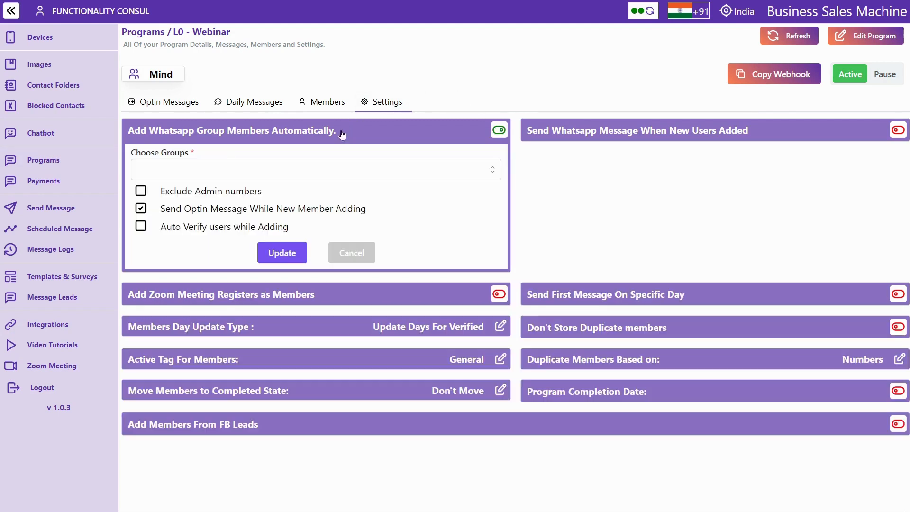
click(218, 168)
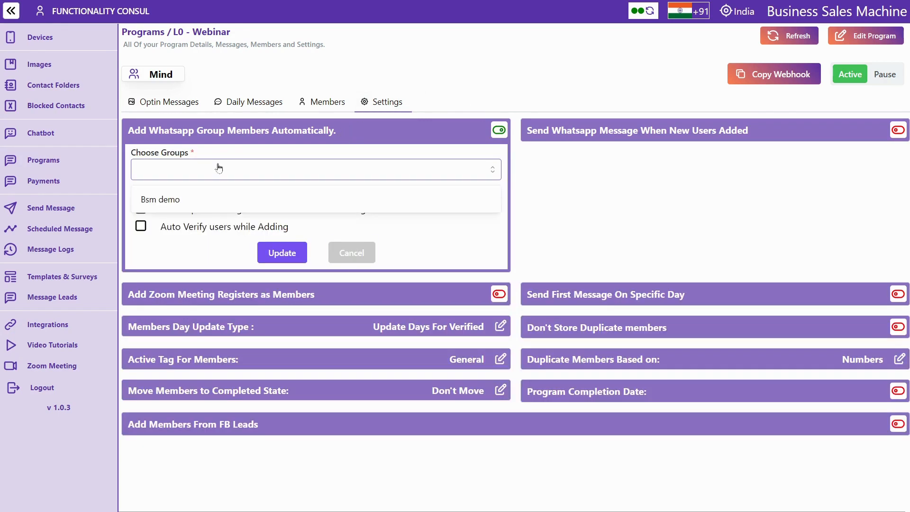
click(168, 205)
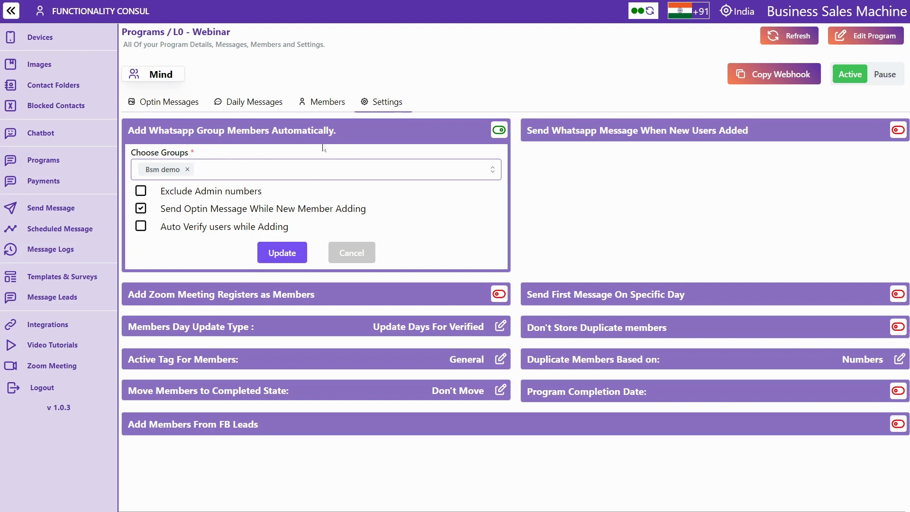
Enable adding Zoom meeting registrants as members, then go to the Integrations page
click(223, 297)
scroll(222, 302, down, 1)
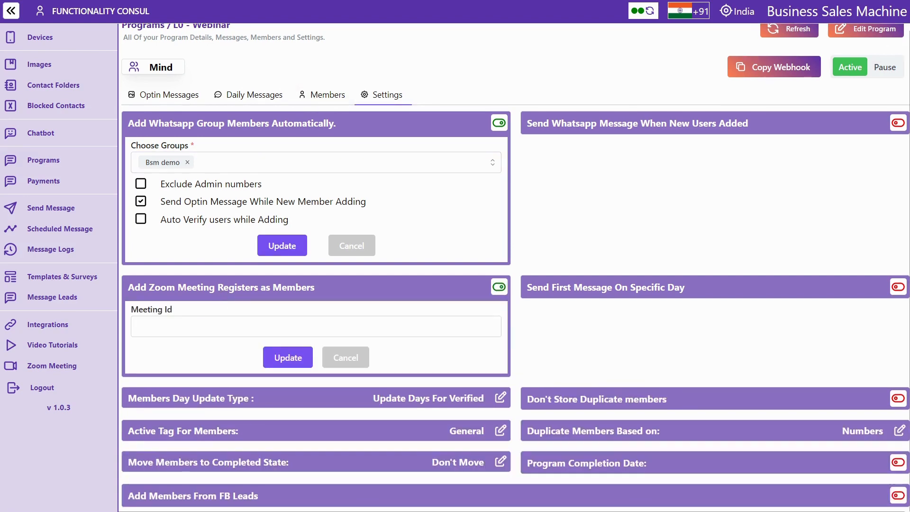
click(223, 327)
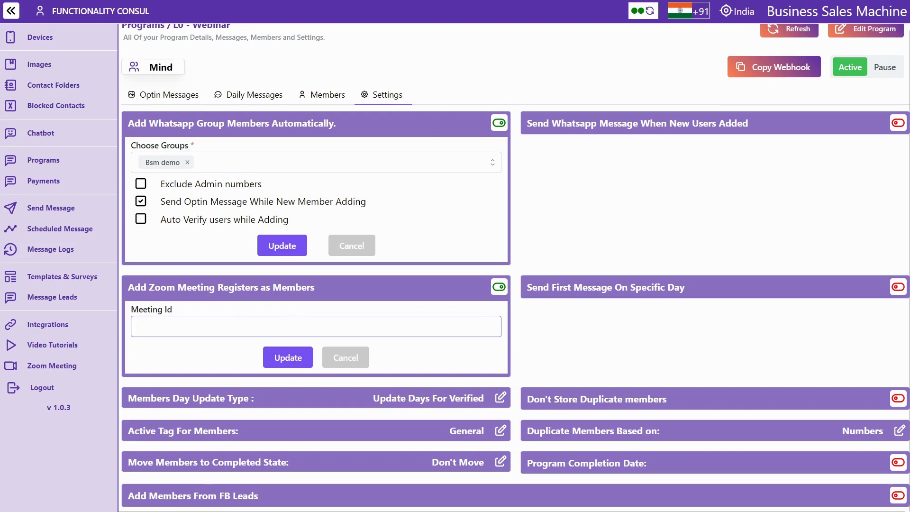
click(49, 326)
Review the Zoom integration setup, then return to the L0 - Webinar Settings tab
click(193, 209)
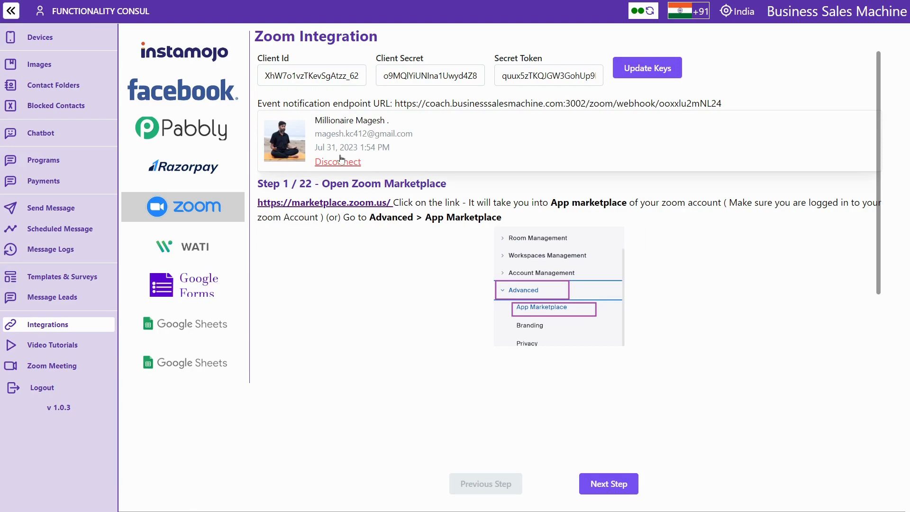
click(34, 161)
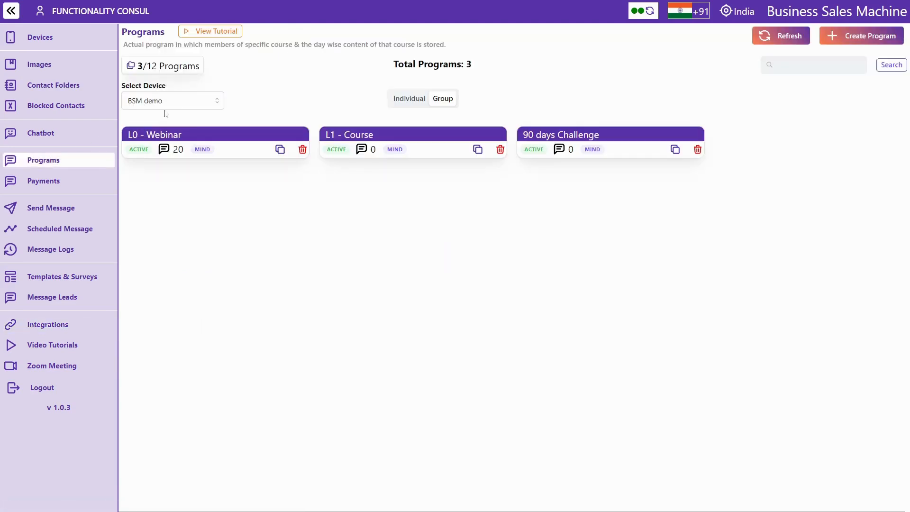
click(199, 135)
click(382, 102)
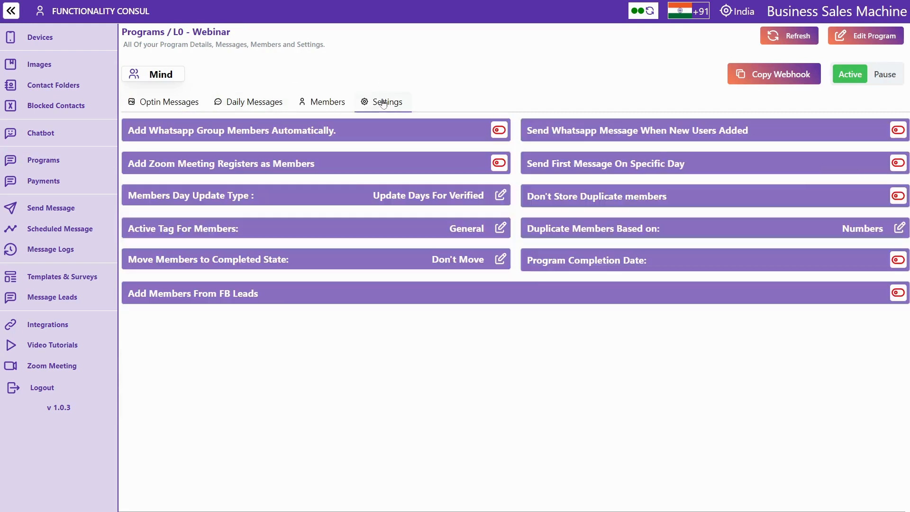
Turn Zoom-registrant adding back on and review member day-update types, keeping Update Days For Verified
click(341, 163)
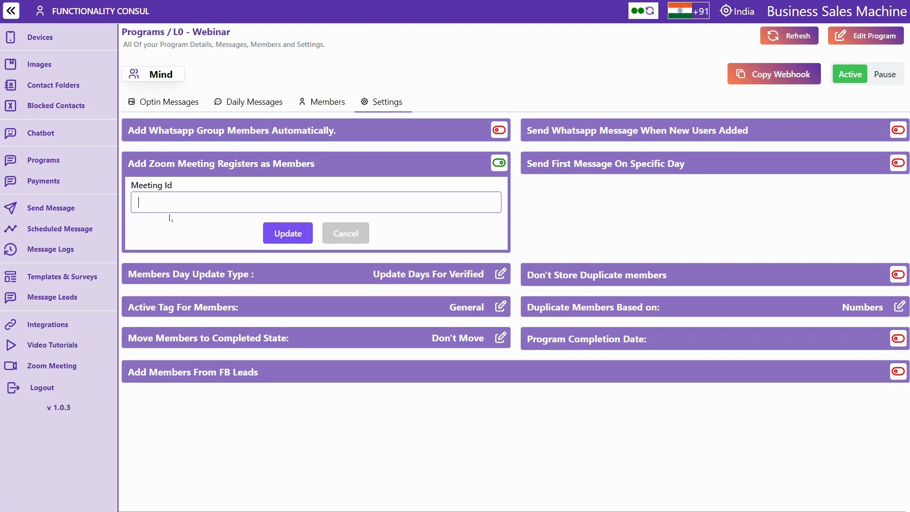
click(216, 279)
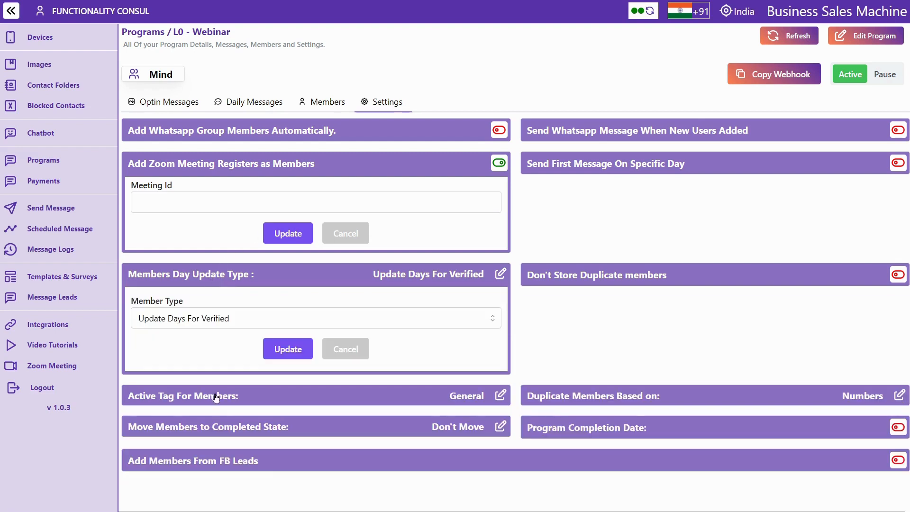
click(189, 318)
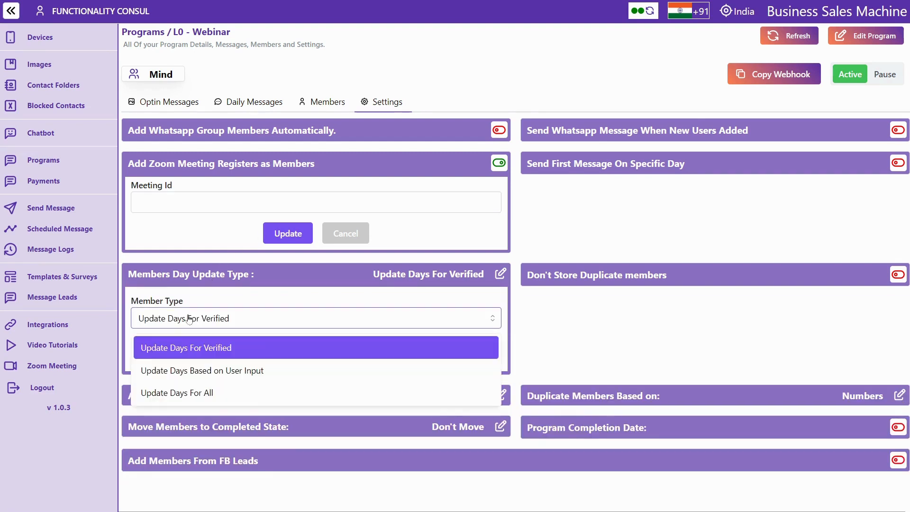
click(173, 348)
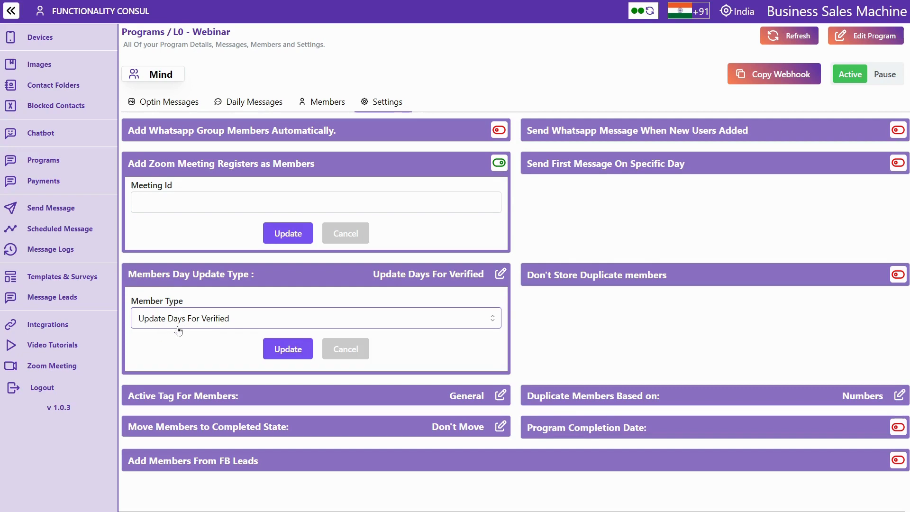
After checking the members list, set member day updates to Update Days For All and edit the active tag
click(321, 109)
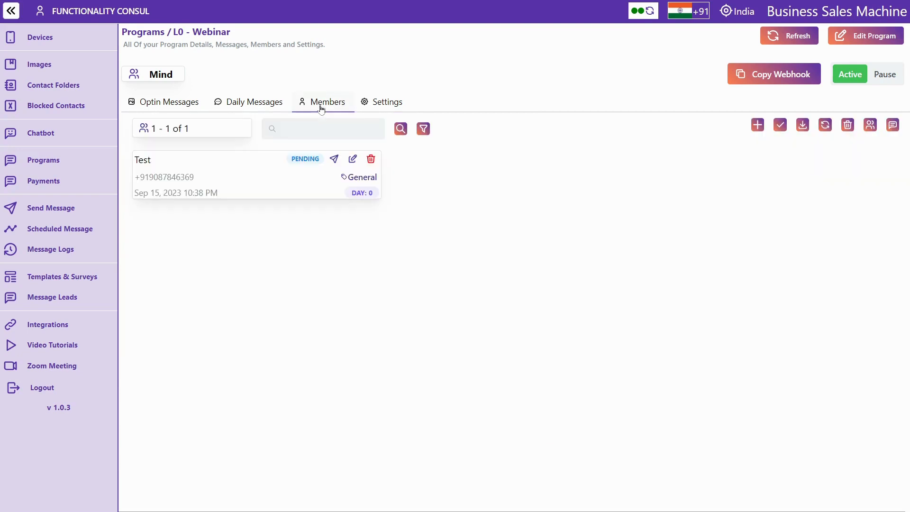
double_click(304, 160)
click(389, 110)
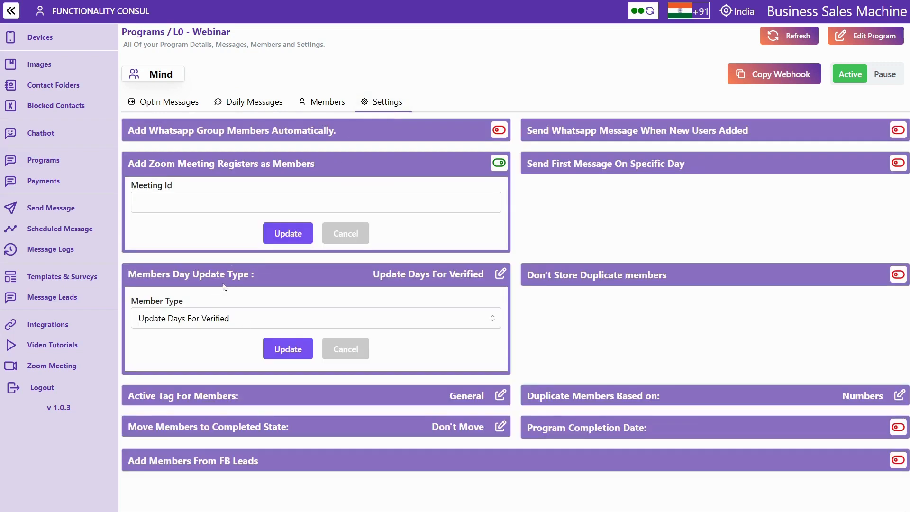
click(211, 318)
click(187, 393)
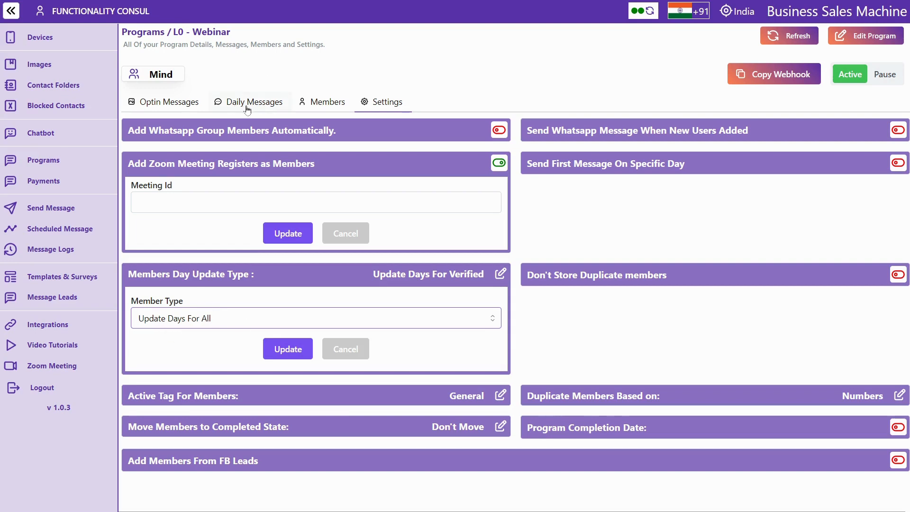
click(431, 396)
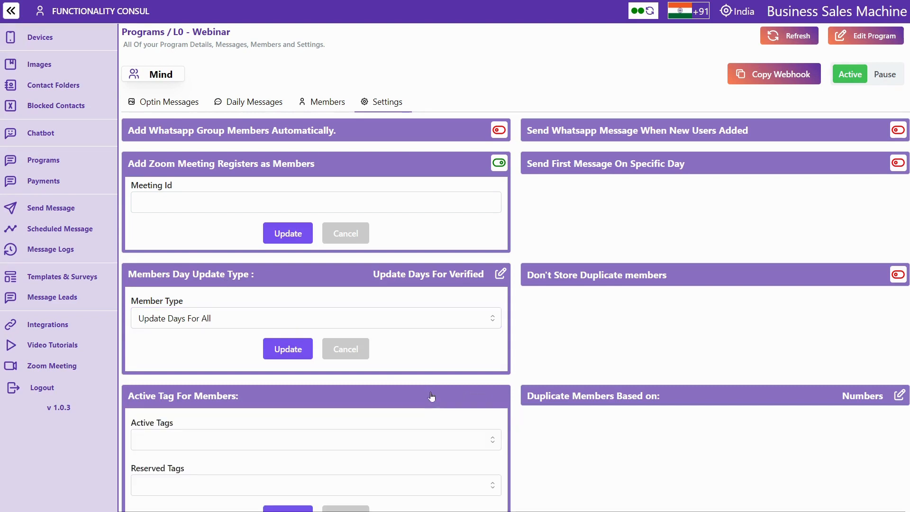
Locate the Active Tags and Reserved Tags fields in the member tag form
scroll(432, 396, down, 2)
click(298, 340)
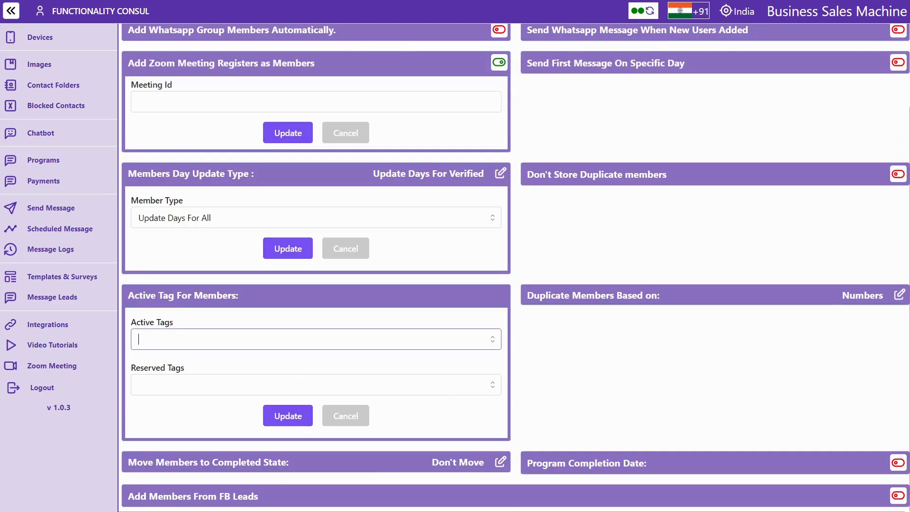
click(298, 384)
scroll(297, 385, up, 1)
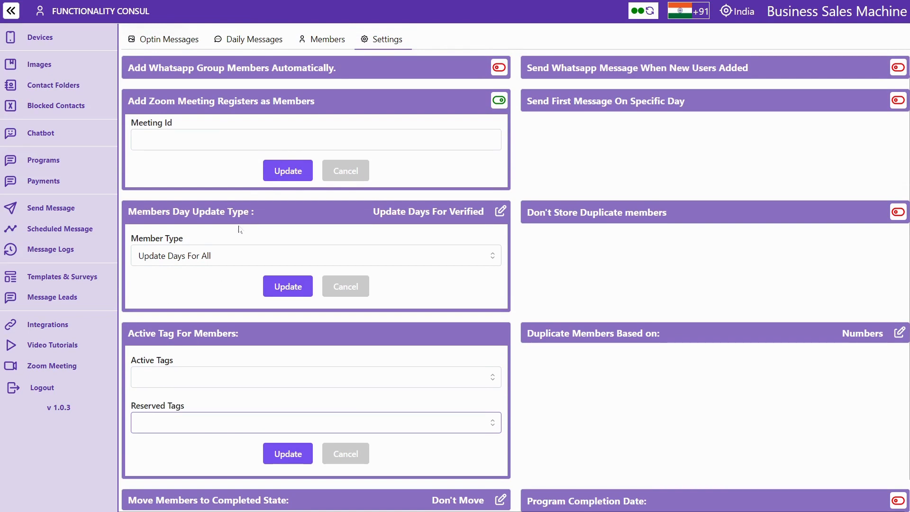
scroll(240, 229, up, 2)
double_click(205, 31)
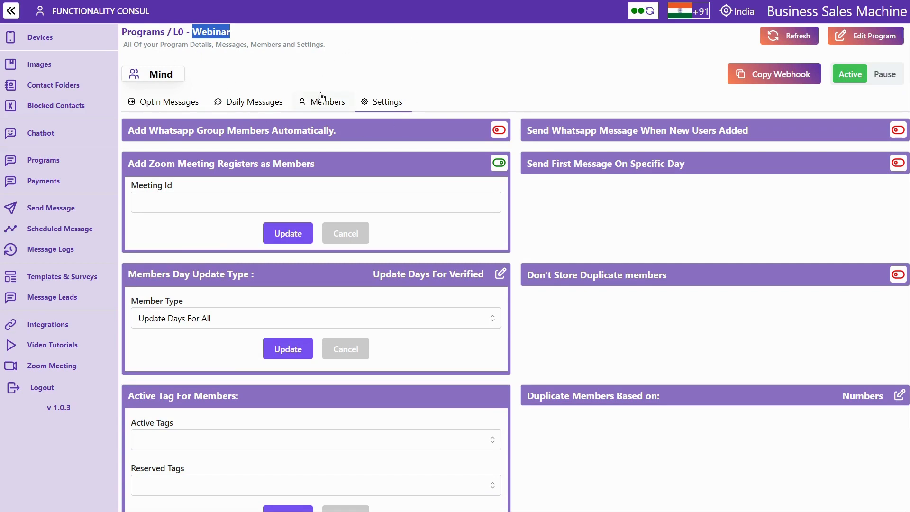
scroll(319, 96, down, 2)
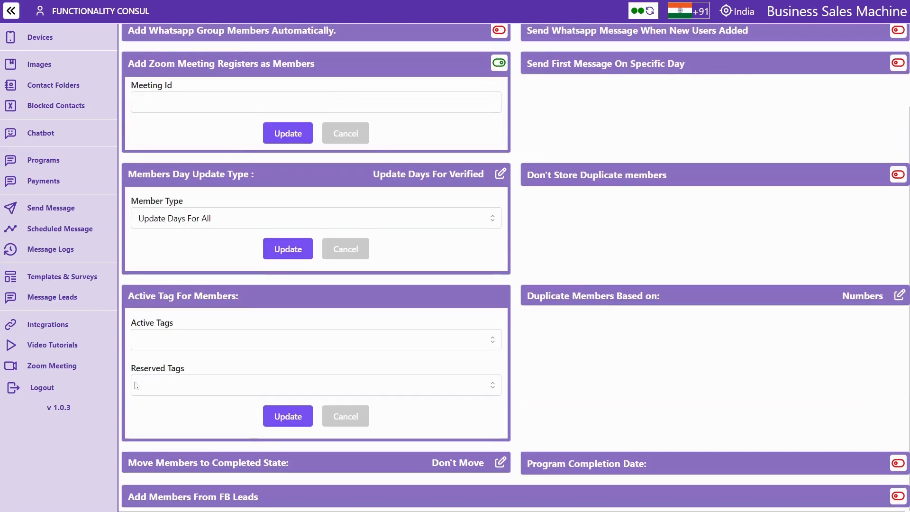
Create reserved tags B1, B2 and B3
click(315, 385)
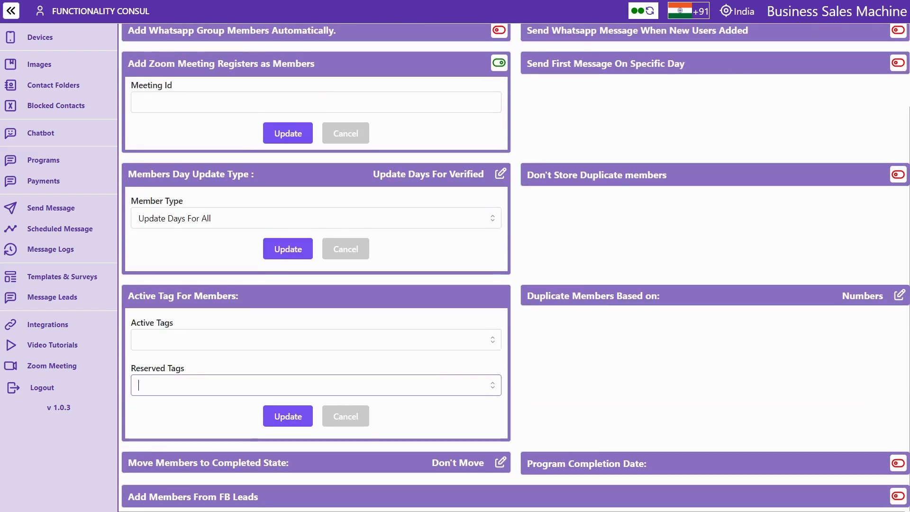
text(B1)
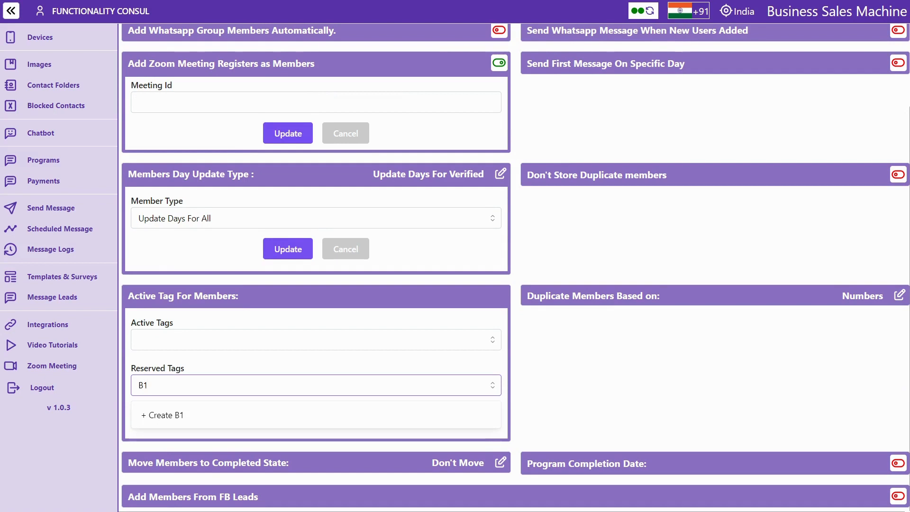
click(169, 416)
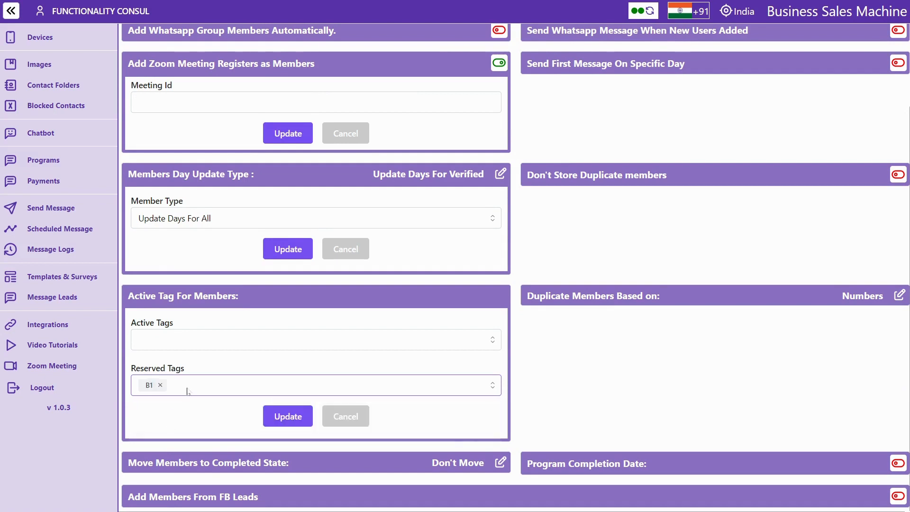
text(B2)
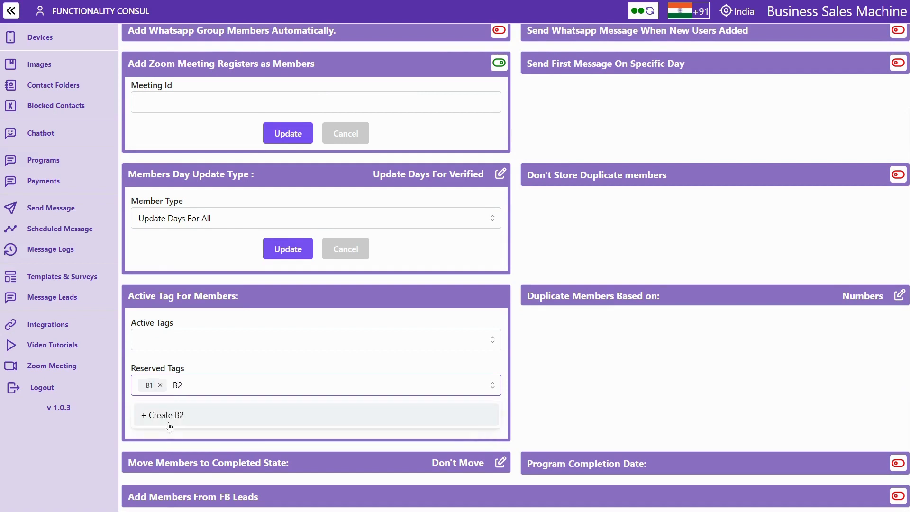
click(170, 426)
text(B3)
click(188, 427)
Make B1 the active tag, save and confirm the tag change, then view the members list
click(155, 342)
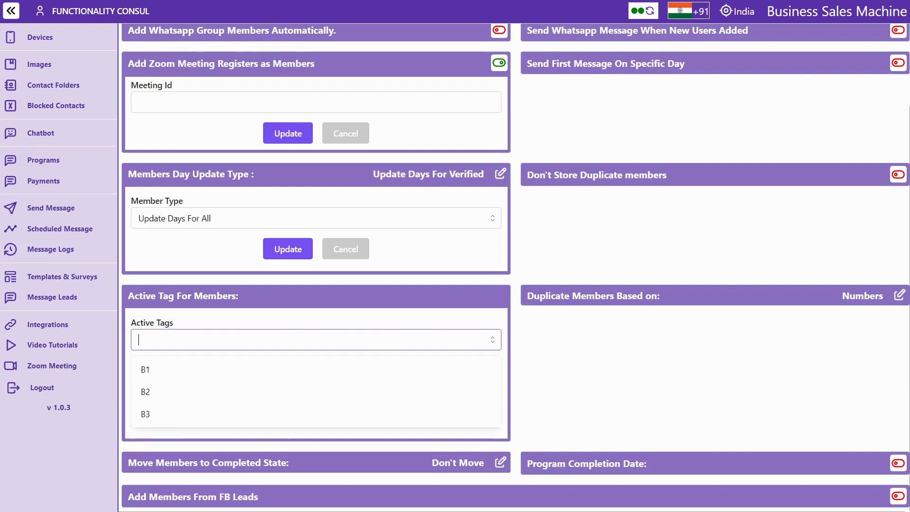
click(152, 368)
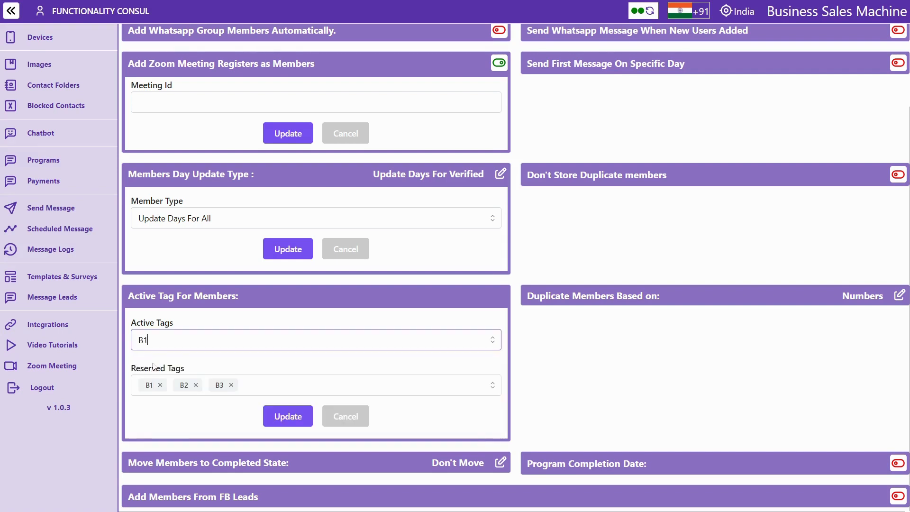
click(297, 416)
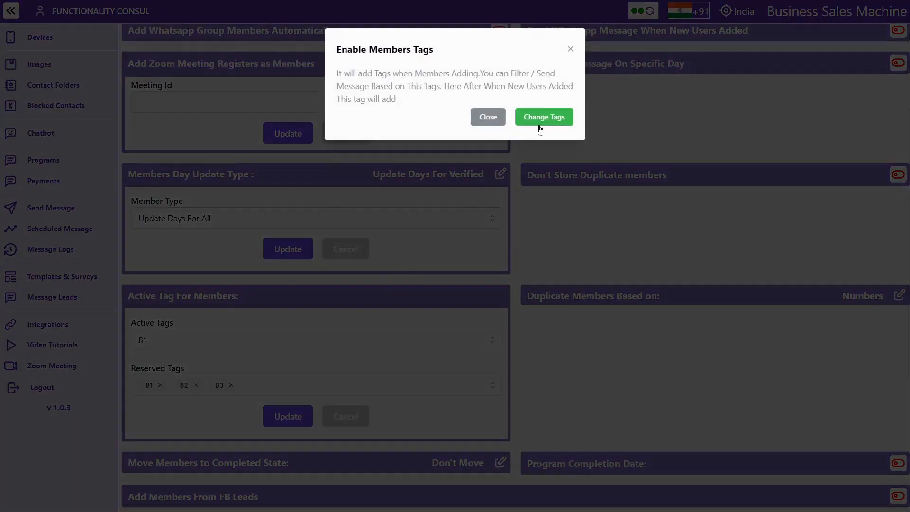
click(539, 121)
click(326, 137)
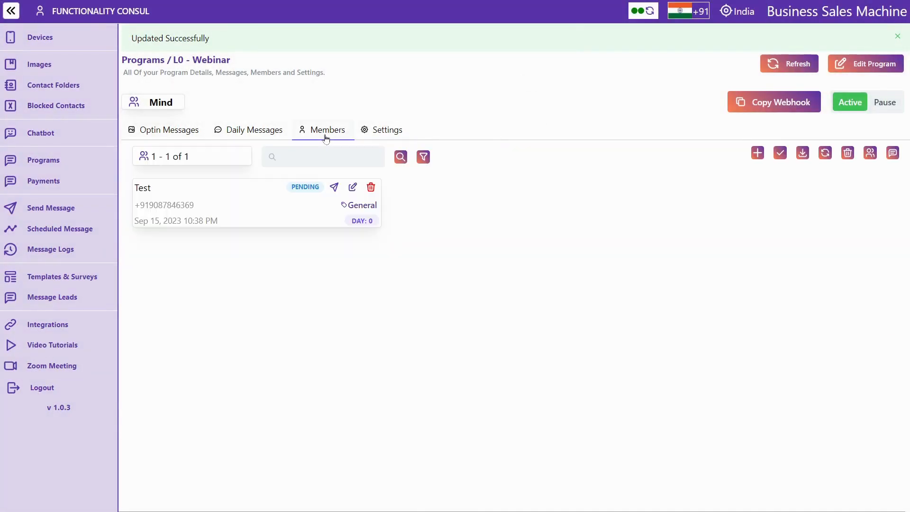
Add a new member named 'test' with a mobile number to L0 - Webinar
double_click(363, 205)
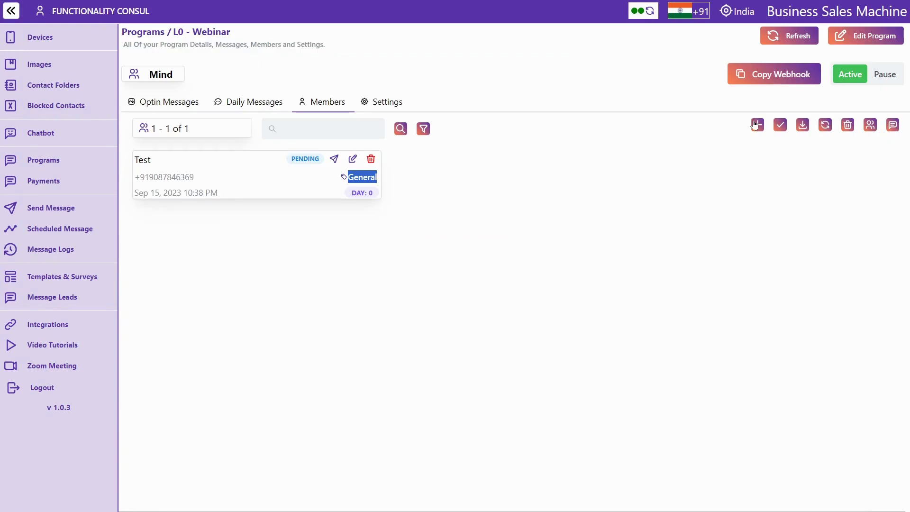
click(757, 124)
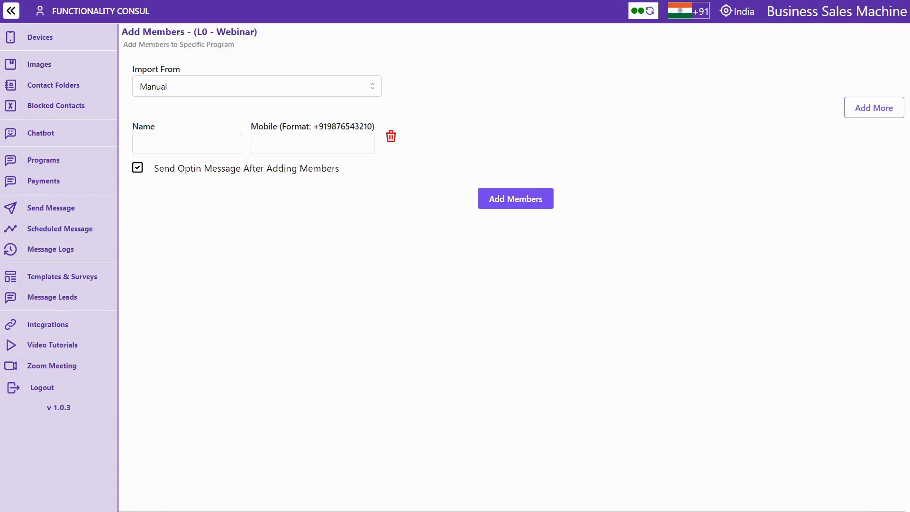
click(141, 143)
text(test)
click(259, 143)
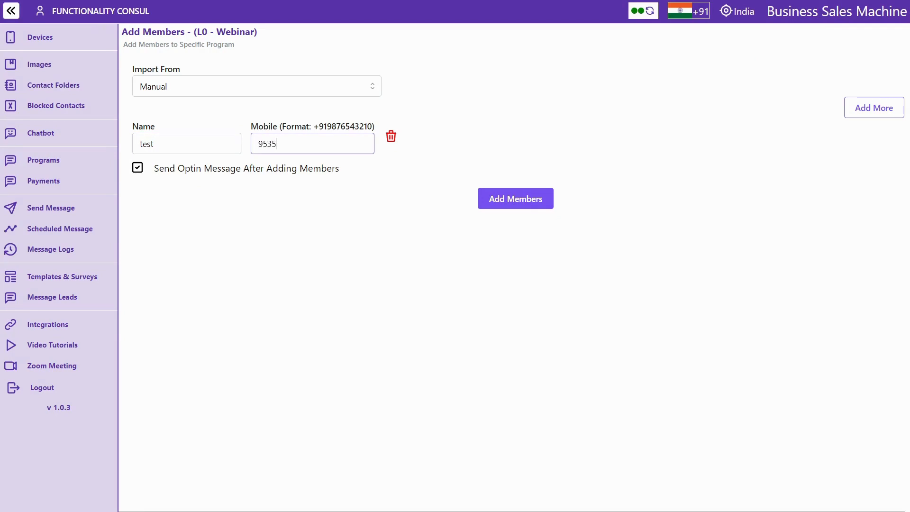
click(490, 204)
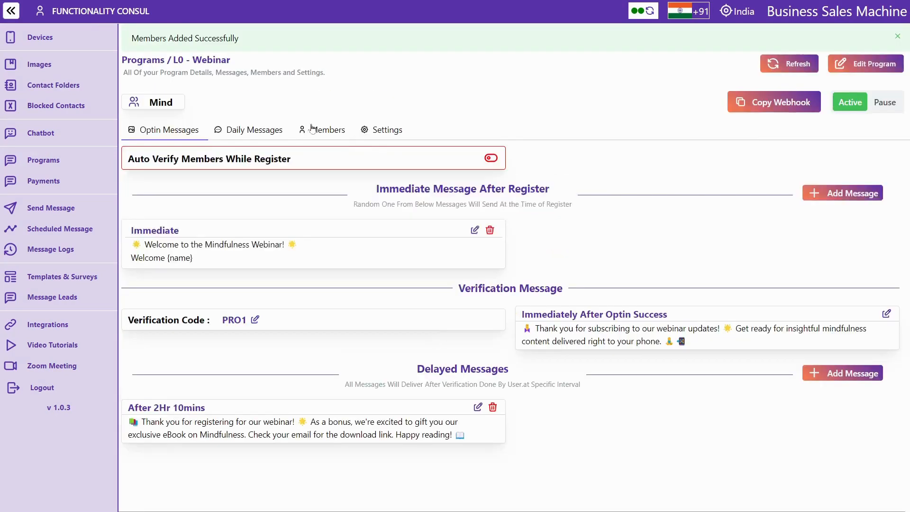
Check in the Members list that test carries the B1 tag, then return to Settings
click(321, 134)
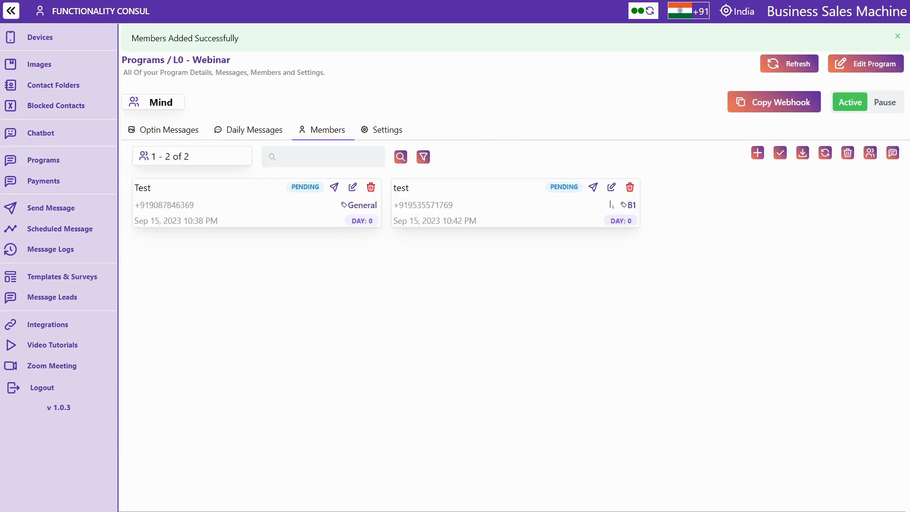
double_click(632, 177)
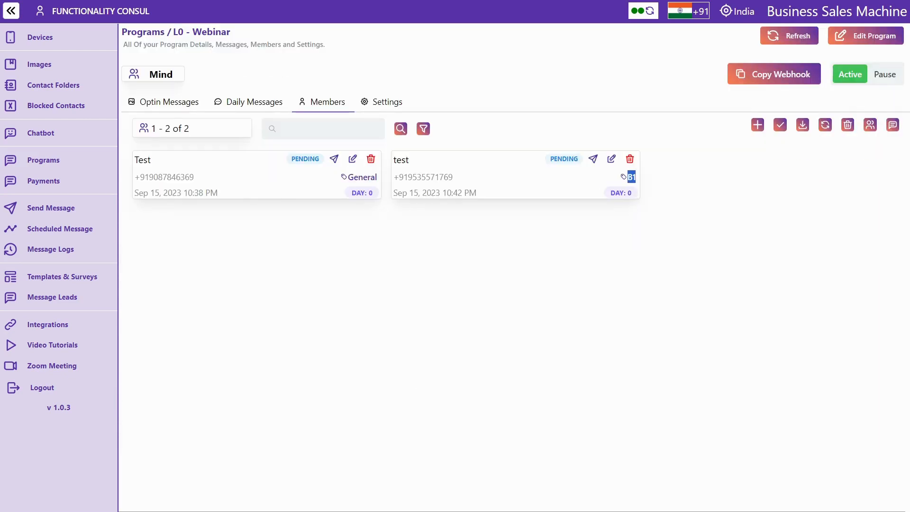
click(380, 106)
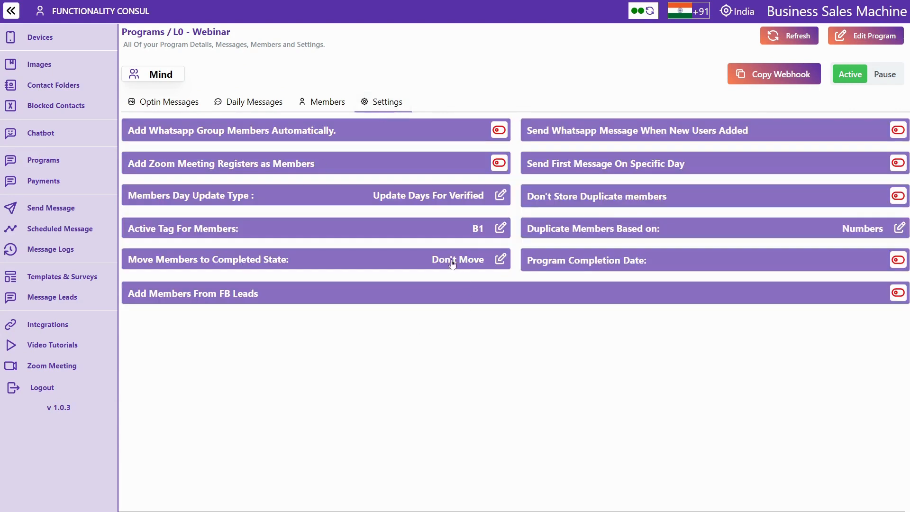
Change the active member tag from B1 to B2, then expand the completed-state and FB leads settings
click(486, 231)
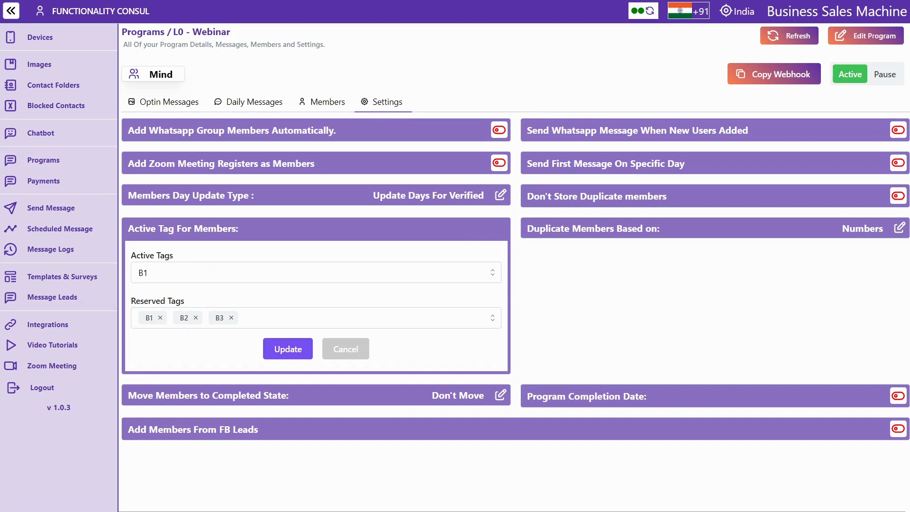
click(142, 273)
click(154, 324)
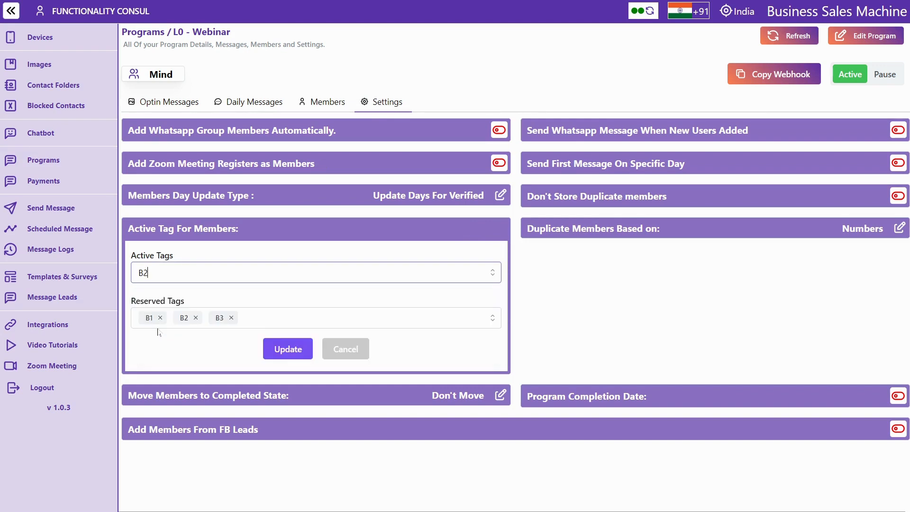
click(282, 344)
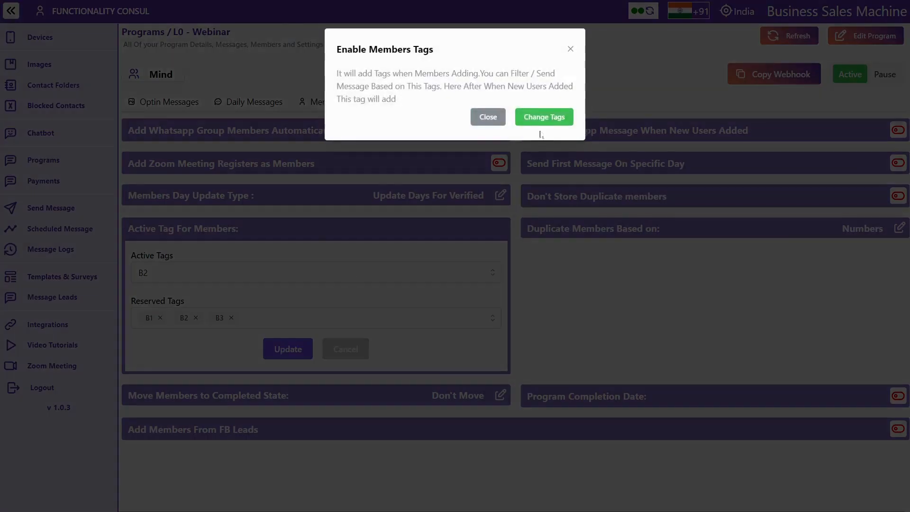
click(544, 117)
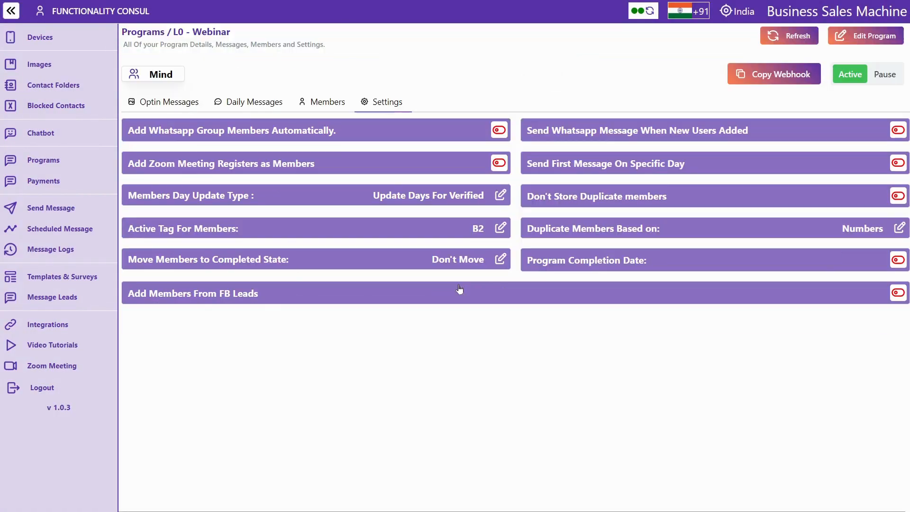
click(467, 261)
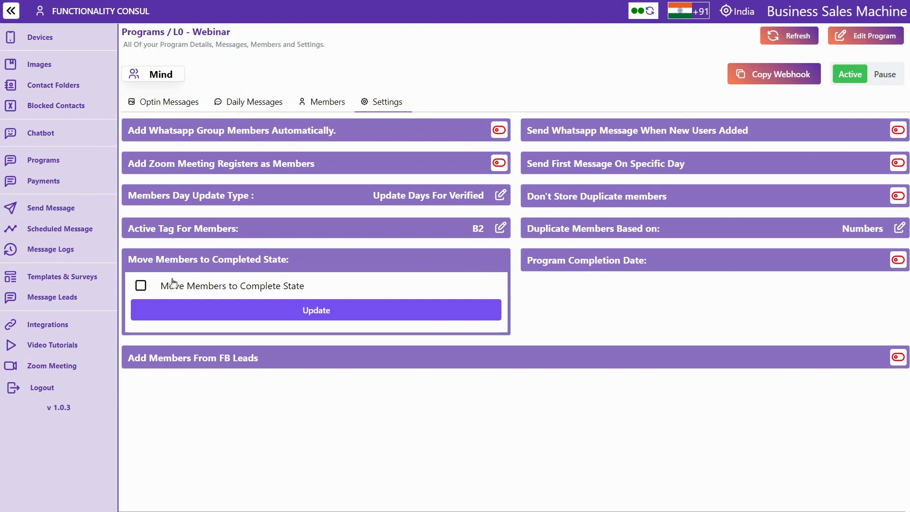
click(254, 362)
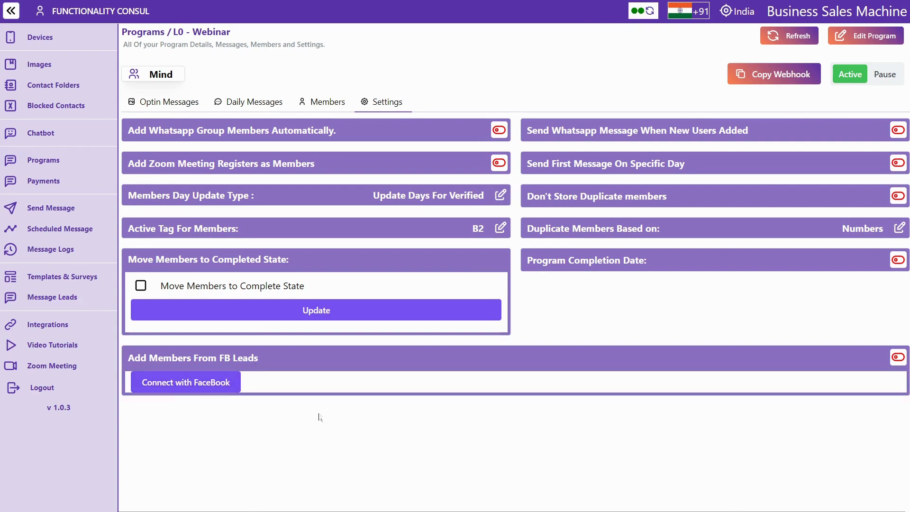
Try the new-user WhatsApp notification's group option, then keep WhatsApp number as the user type
click(575, 133)
click(686, 166)
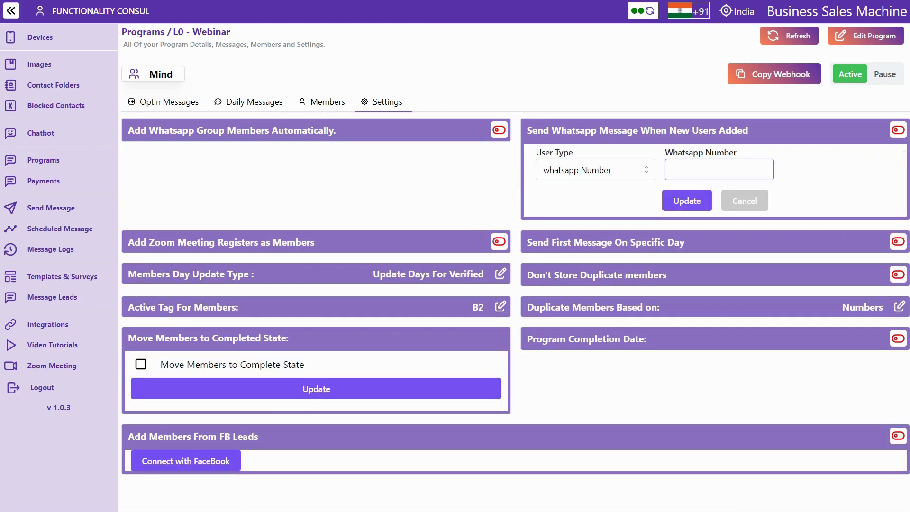
click(602, 173)
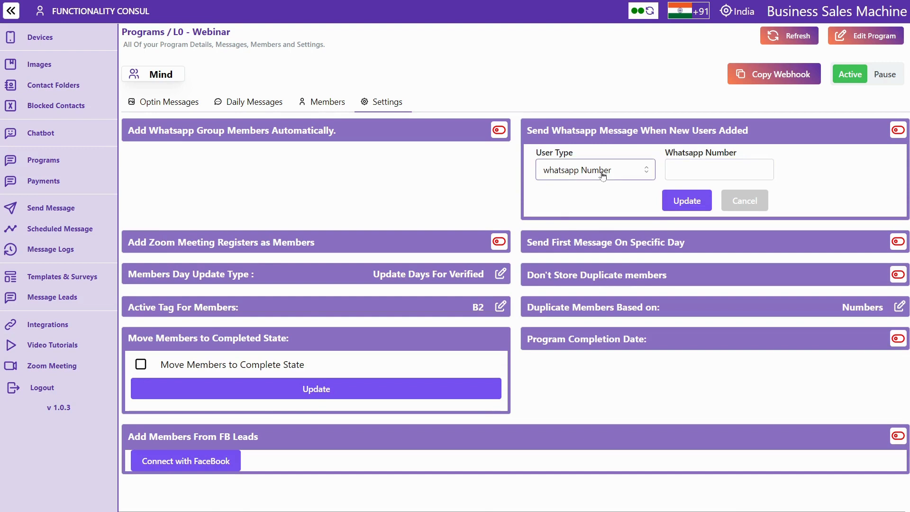
click(590, 218)
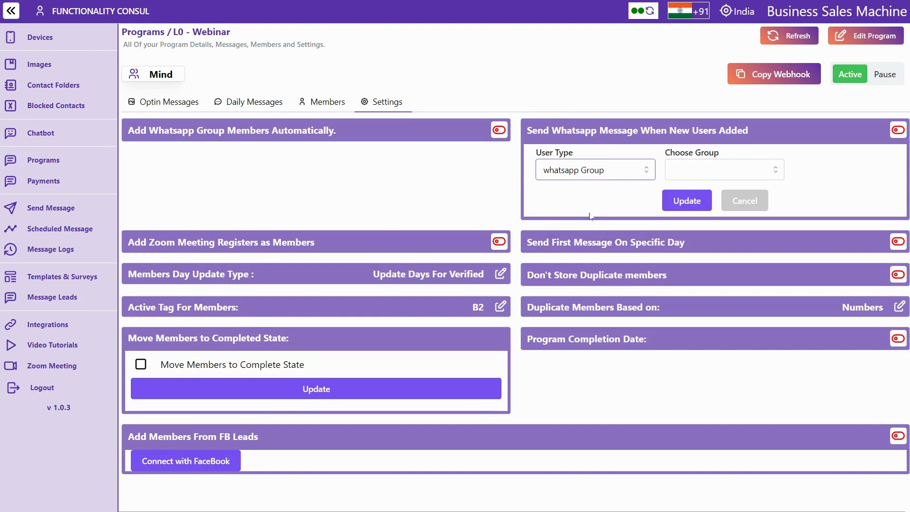
click(677, 168)
click(620, 171)
click(619, 171)
click(587, 198)
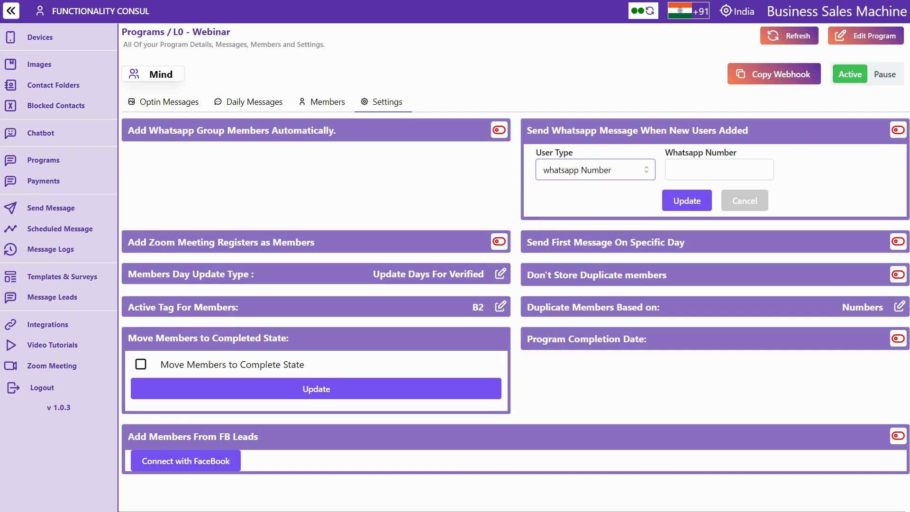
Enable Send First Message On Specific Day with Sunday as the day
click(609, 239)
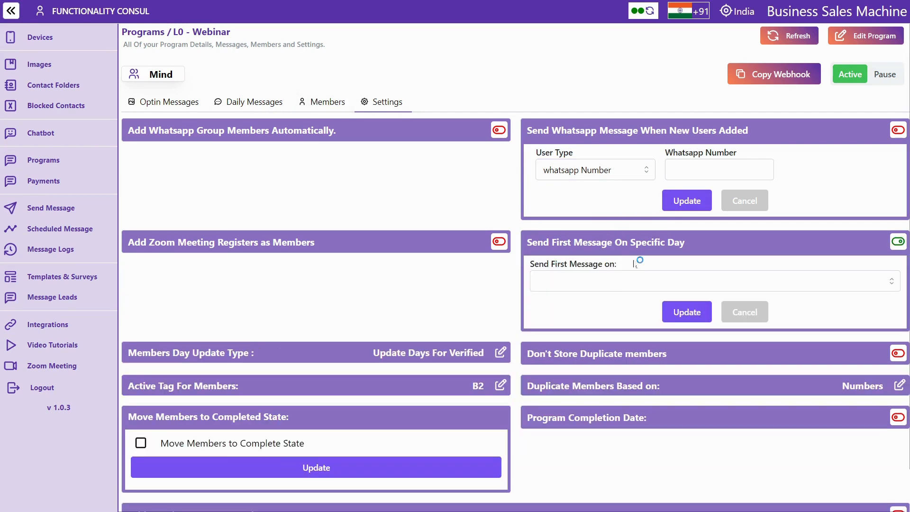
click(570, 285)
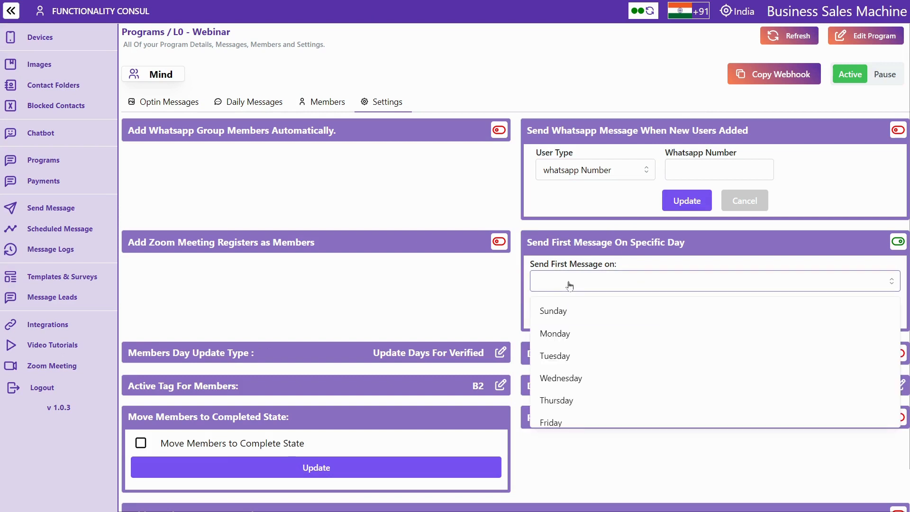
click(561, 310)
click(549, 220)
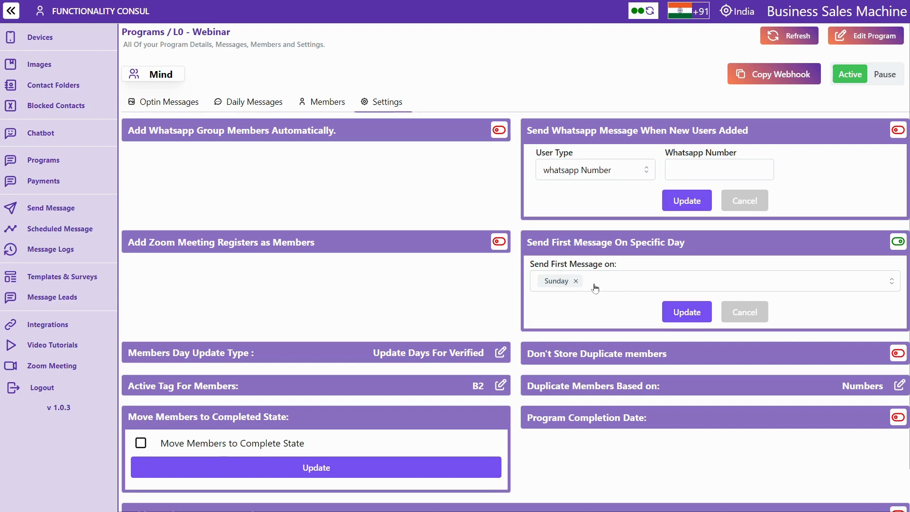
Leave duplicate storing off and choose Tags & Numbers as the duplicate-members basis
click(580, 353)
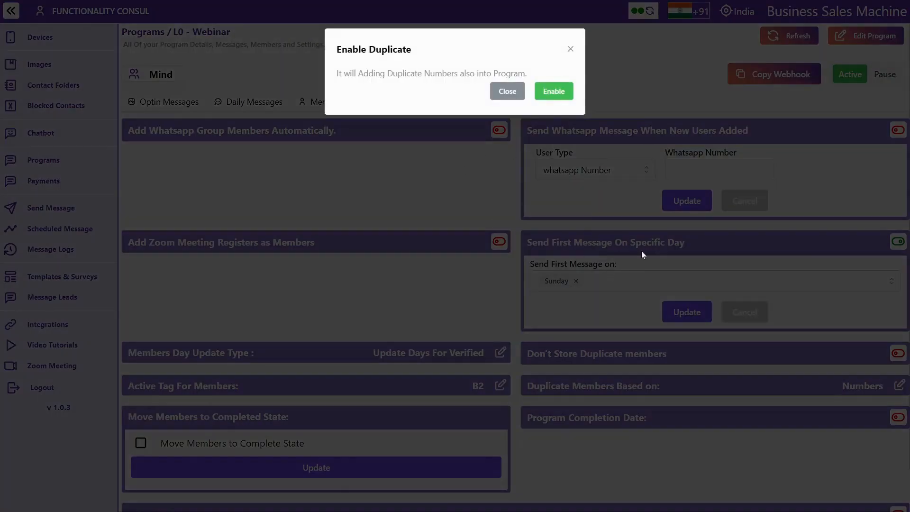
click(571, 49)
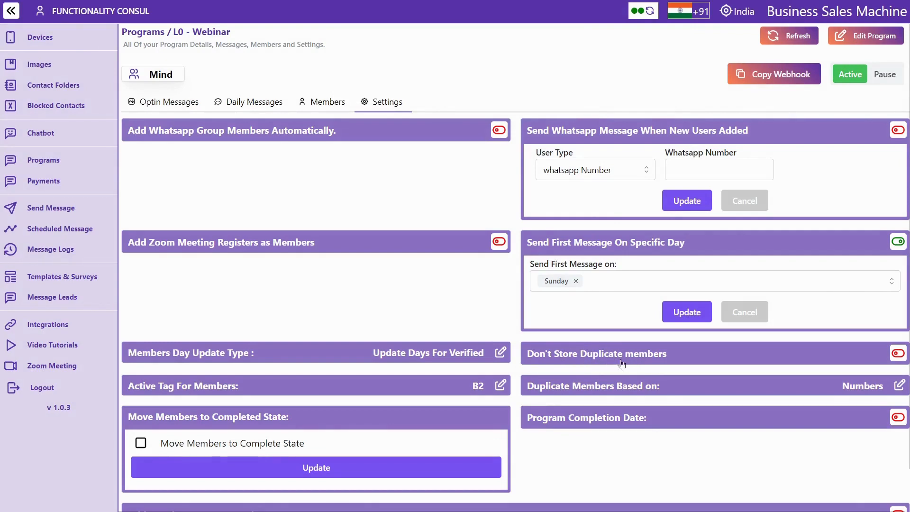
click(622, 388)
scroll(622, 388, down, 3)
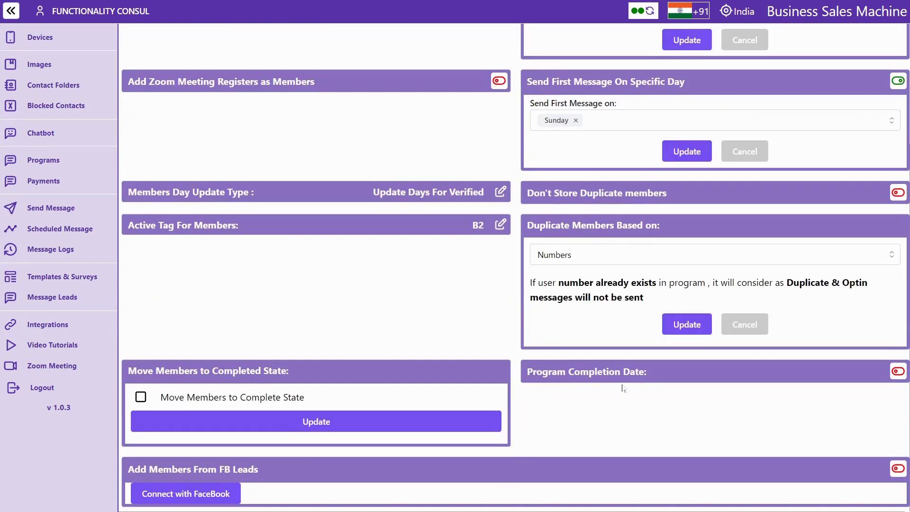
click(583, 261)
click(571, 286)
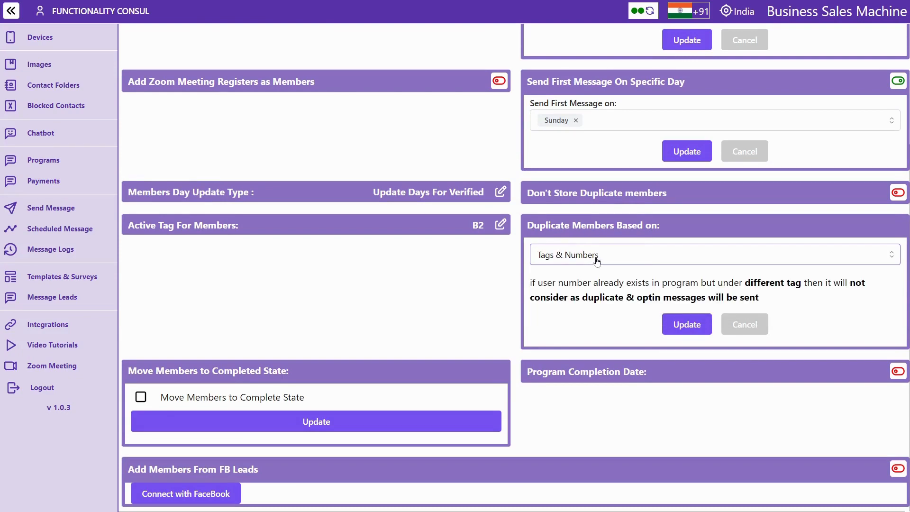
Save the Tags & Numbers duplicate setting and confirm the update
scroll(592, 256, up, 3)
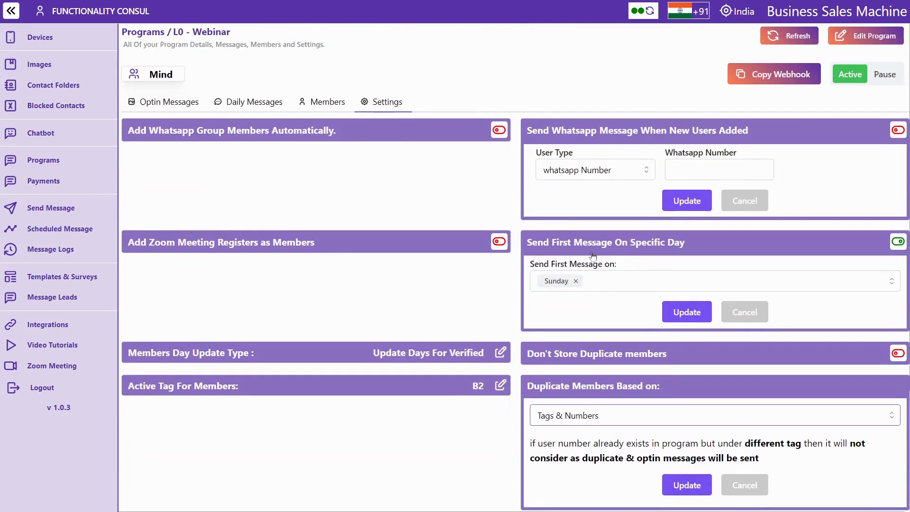
click(327, 107)
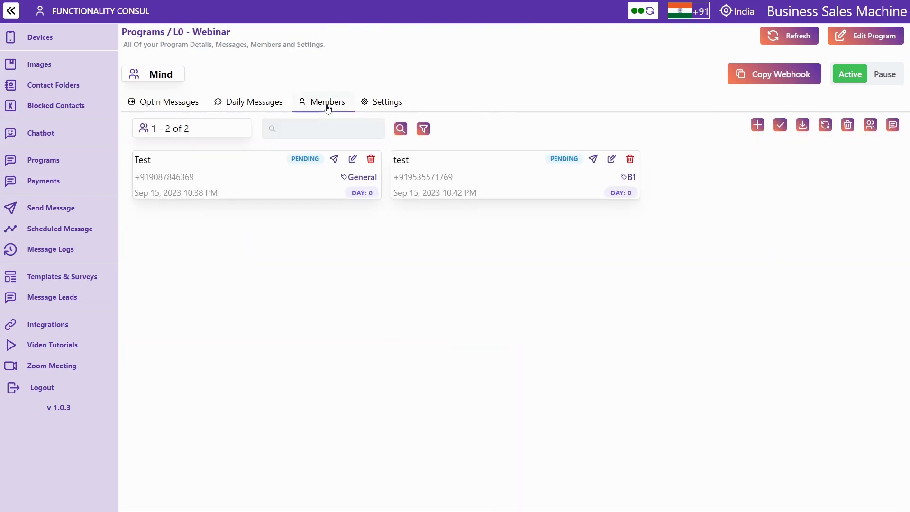
click(385, 102)
scroll(462, 186, down, 3)
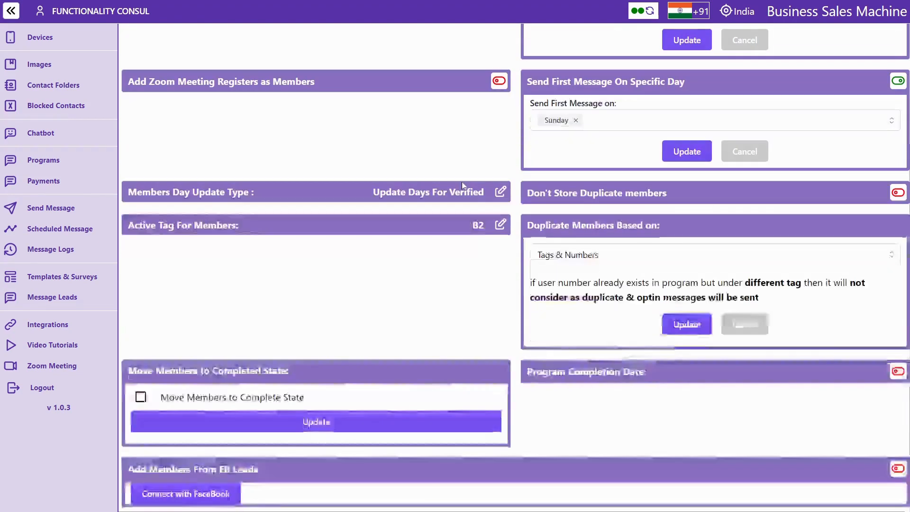
click(684, 326)
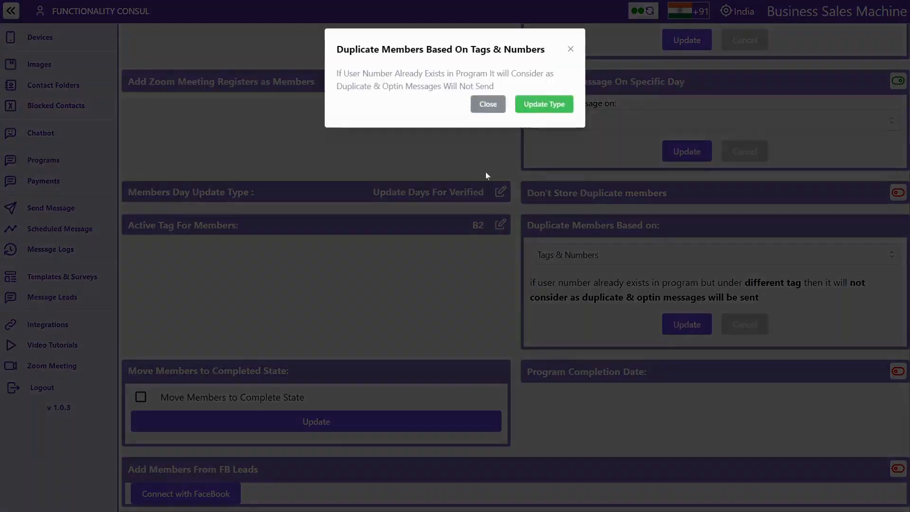
click(553, 105)
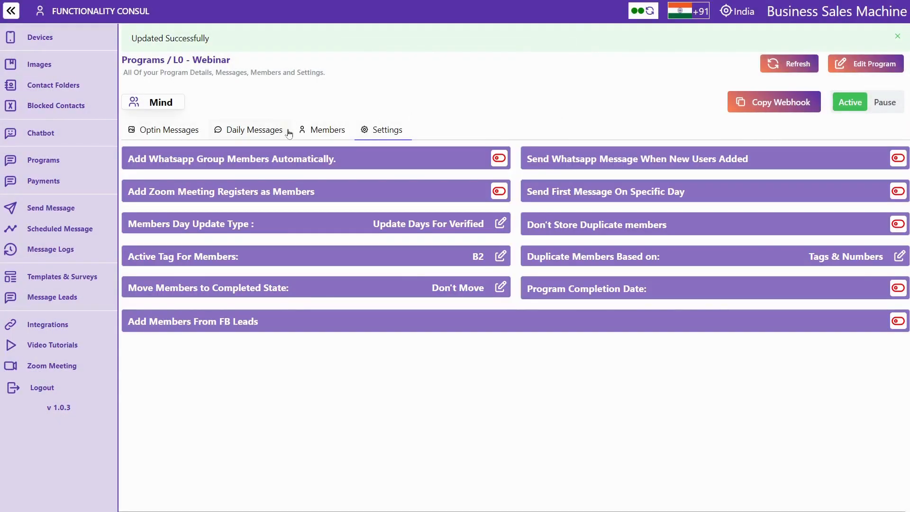
Enable program completion after 30 September 2023, then go to User Payments
click(663, 268)
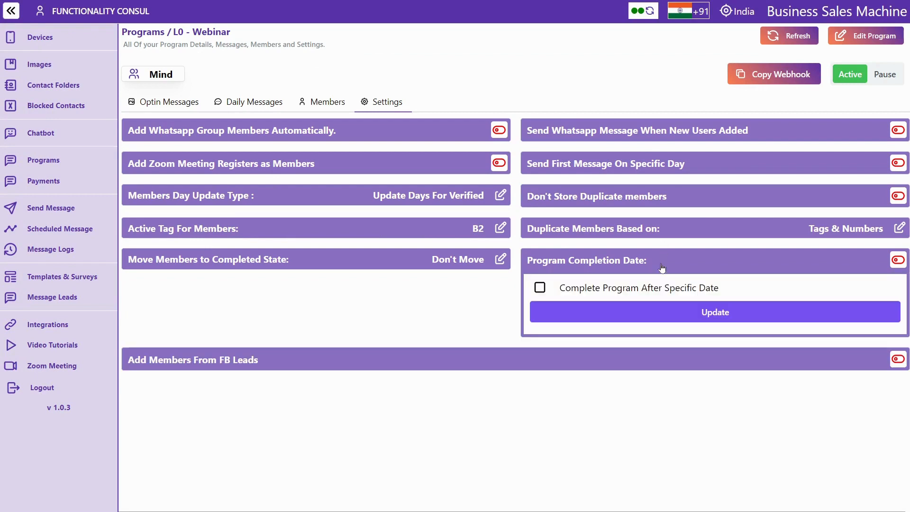
click(540, 287)
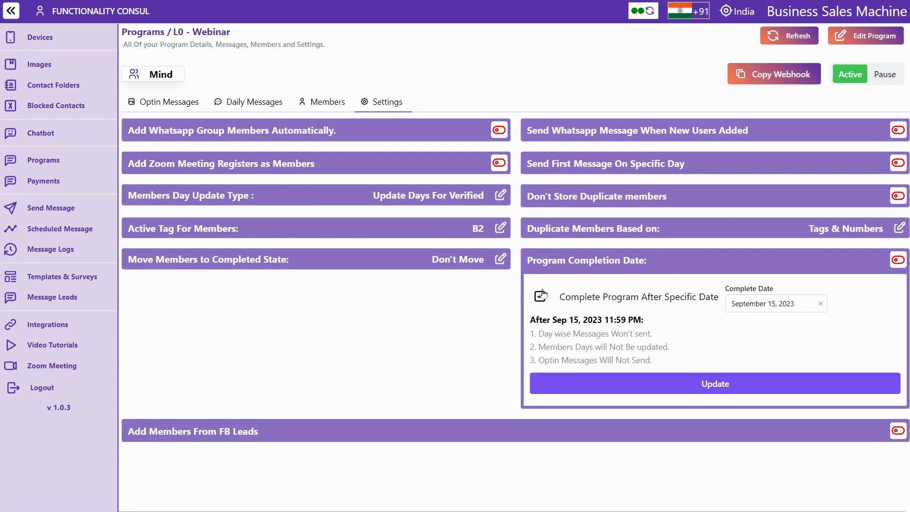
click(783, 305)
click(860, 483)
click(681, 380)
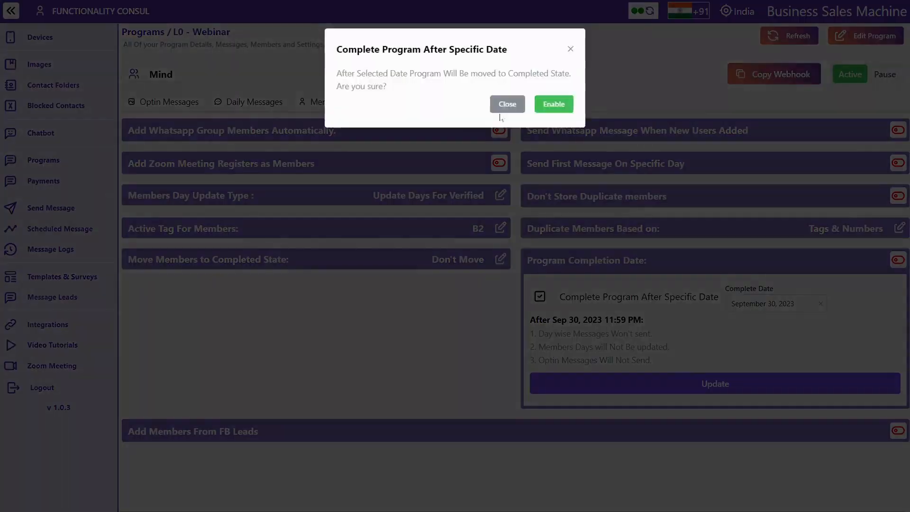
click(557, 107)
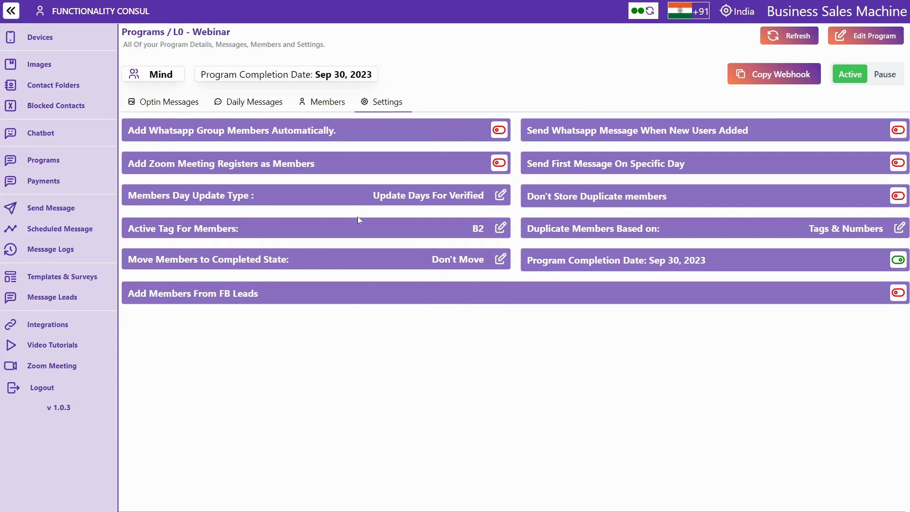
click(46, 185)
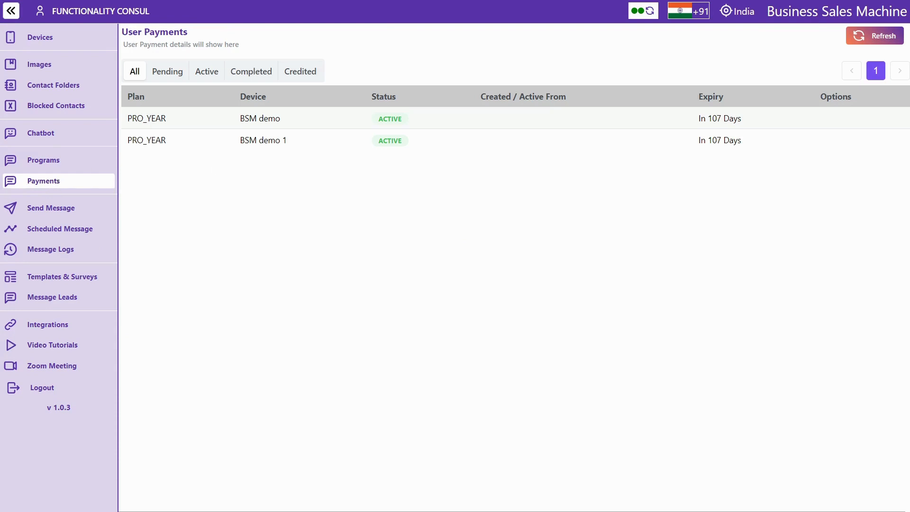
Review the two PRO_YEAR plans expiring in 107 days, then open Schedule Message
double_click(147, 119)
double_click(147, 140)
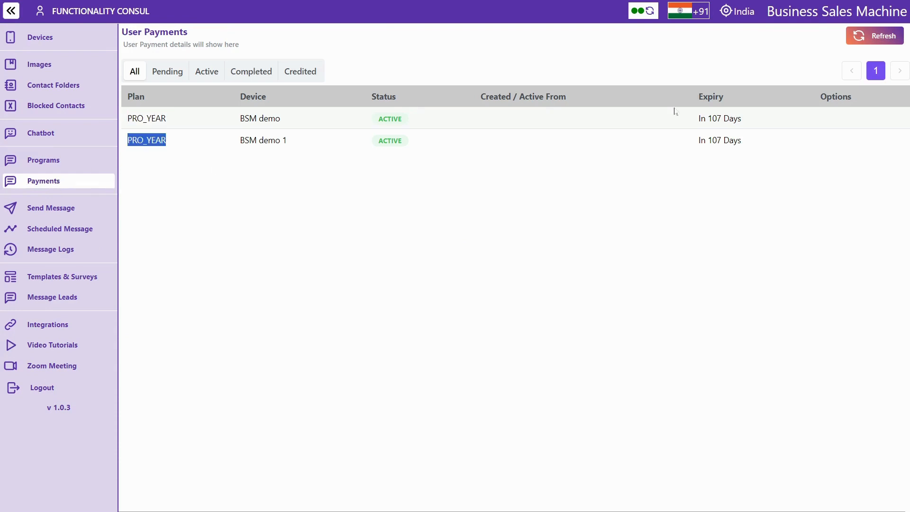
triple_click(715, 118)
double_click(714, 140)
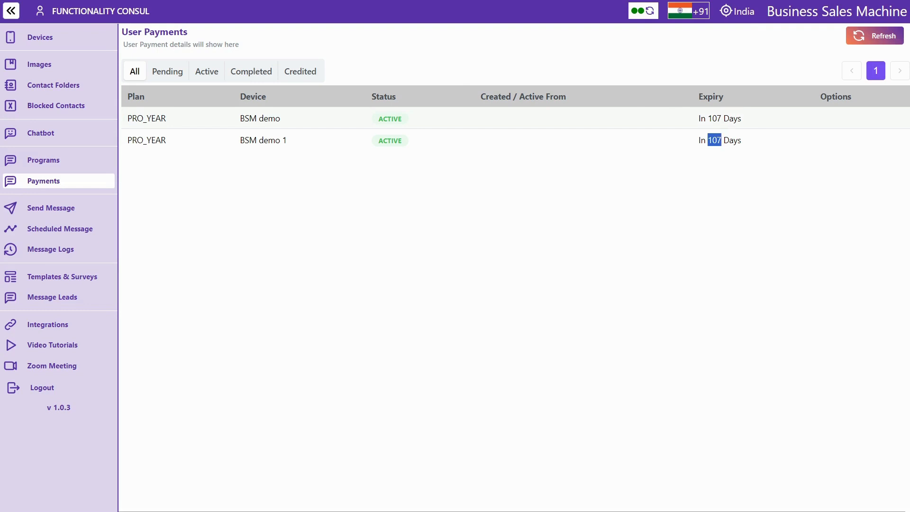
triple_click(714, 140)
click(68, 211)
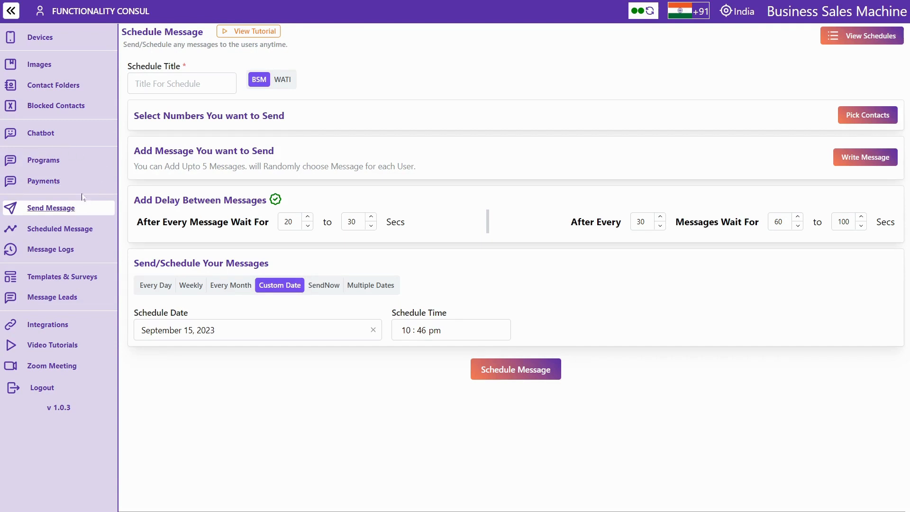
Title the schedule 'test' and start picking contacts for device BSM demo 1
click(165, 84)
text(test)
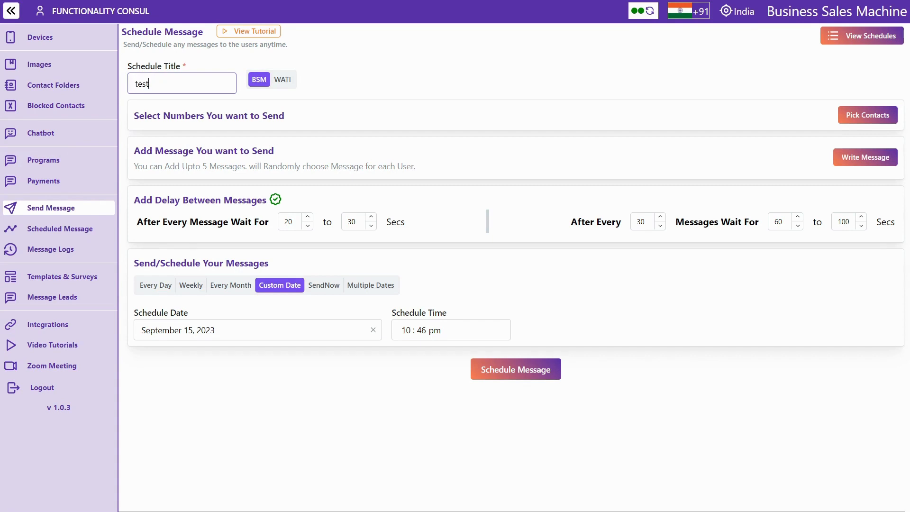
key(ctrl+a)
click(652, 127)
click(857, 120)
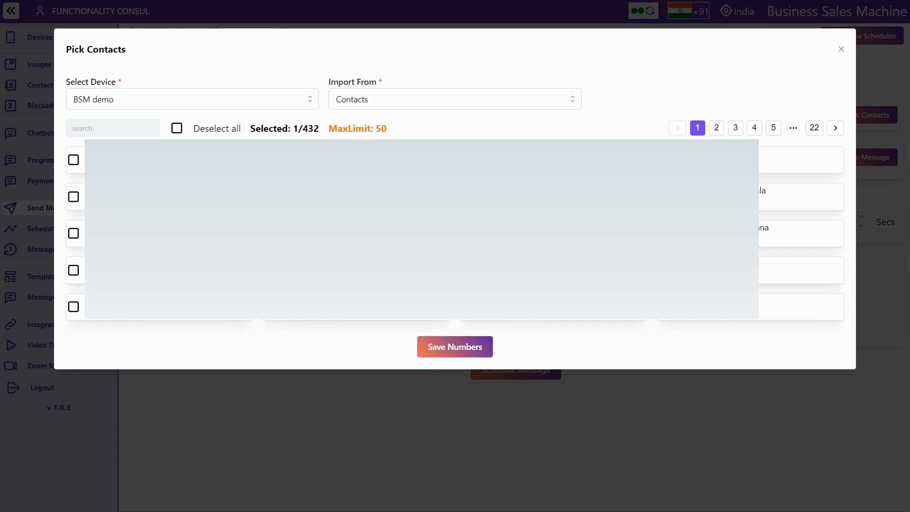
click(229, 131)
click(211, 99)
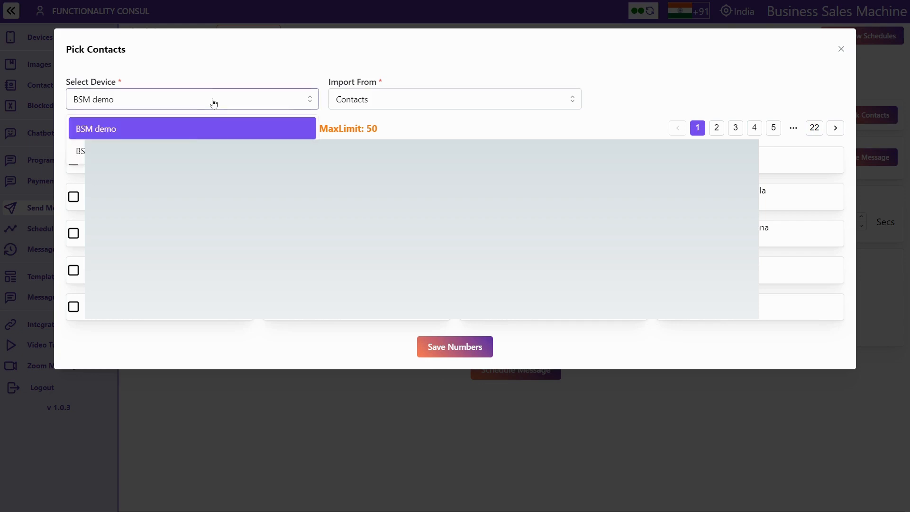
click(199, 151)
Try the Whatsapp Groups, BSM - Stats group members and Contact Folder import sources
click(361, 106)
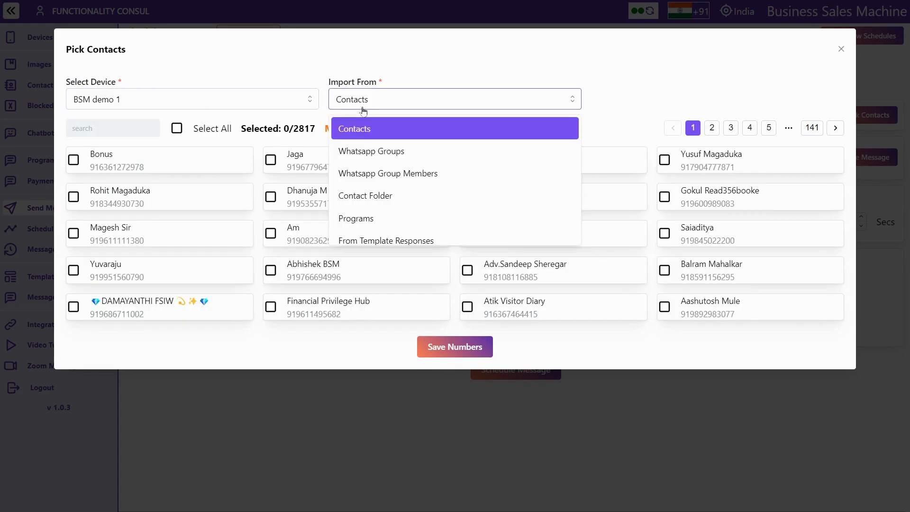
click(366, 150)
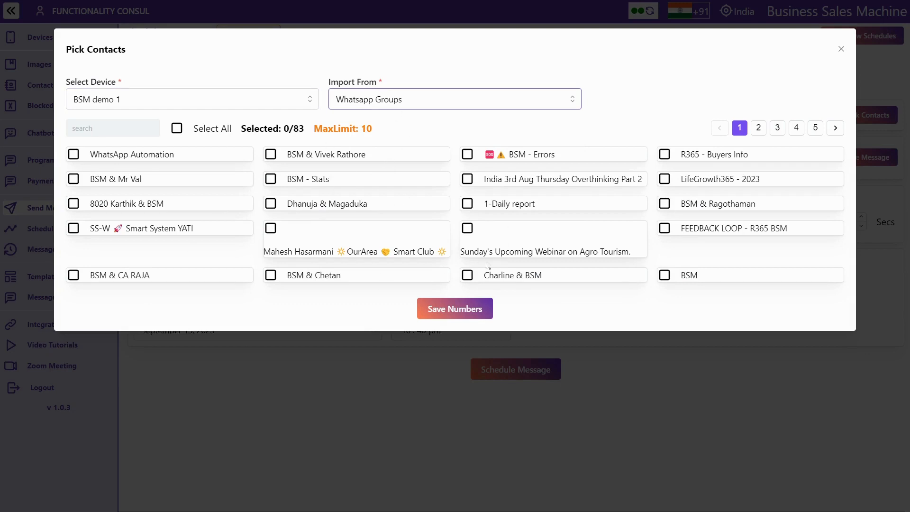
click(395, 98)
click(391, 172)
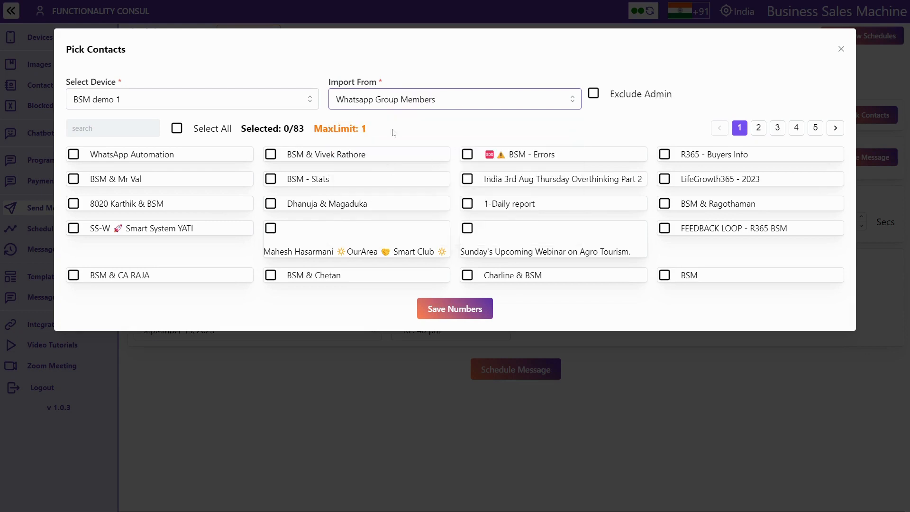
click(270, 181)
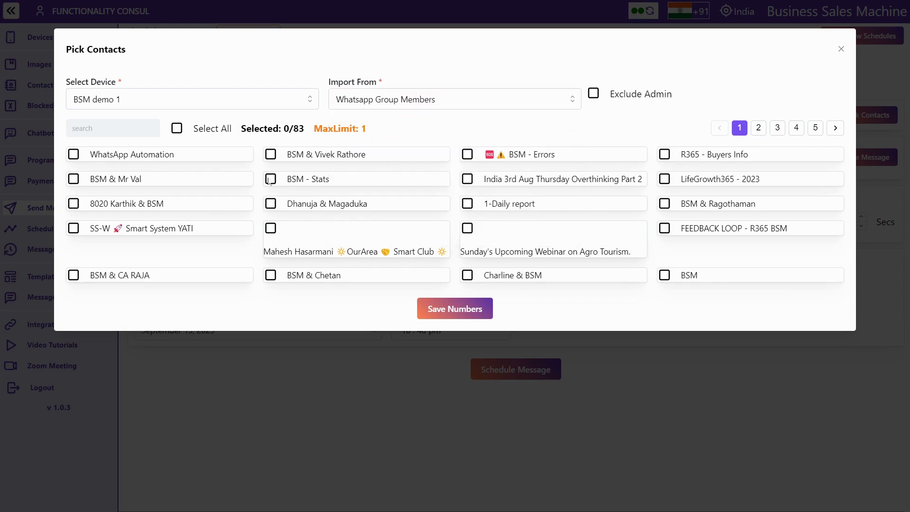
click(270, 180)
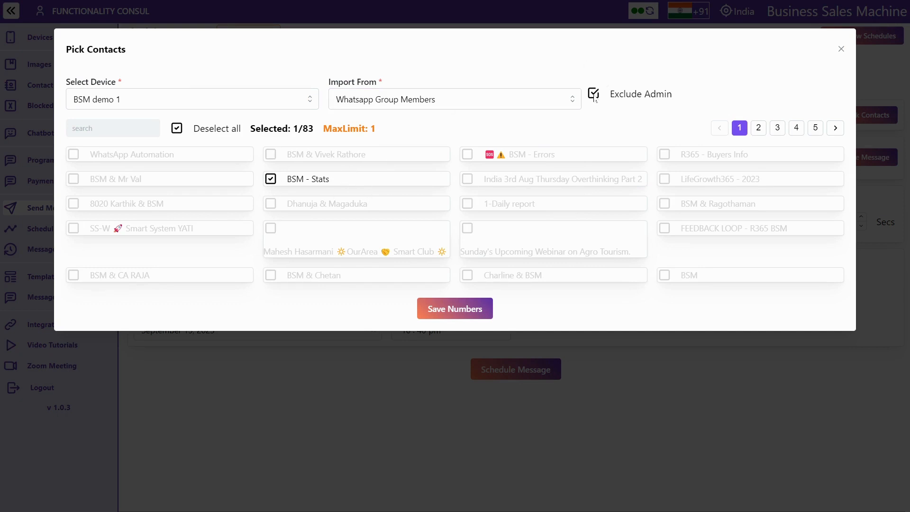
click(516, 106)
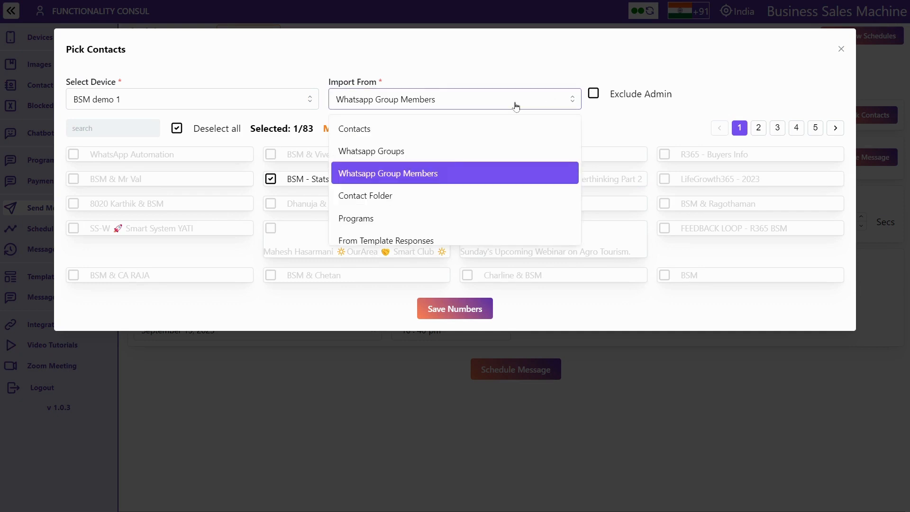
click(433, 192)
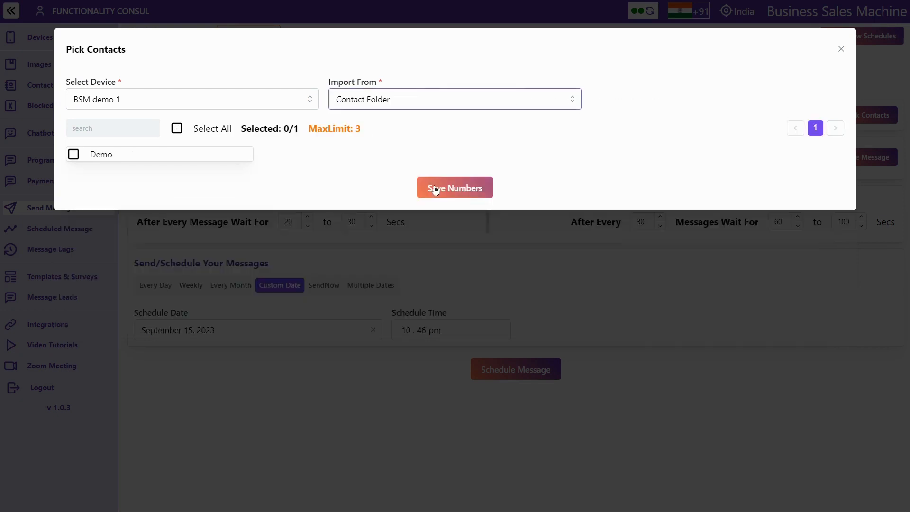
click(372, 97)
Import from Programs on device BSM demo and tick the L0 - Webinar program
click(373, 219)
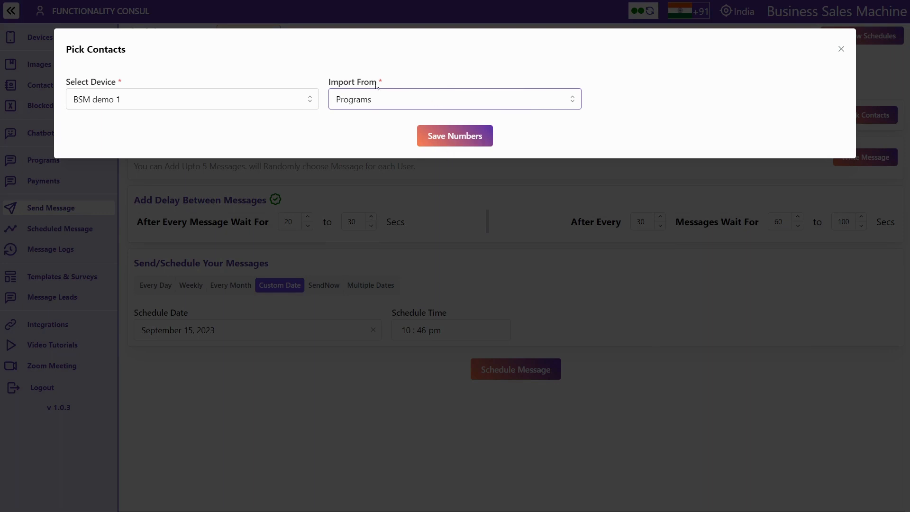
click(391, 105)
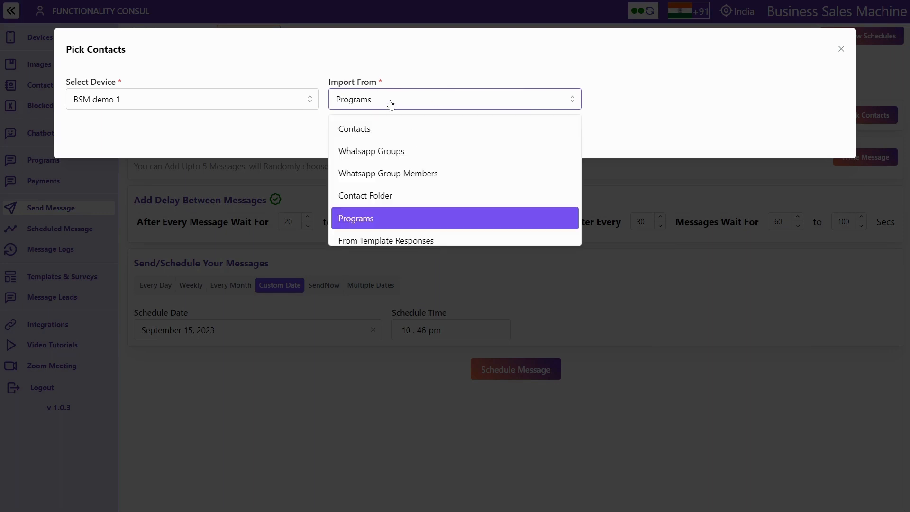
click(225, 103)
click(224, 104)
click(205, 132)
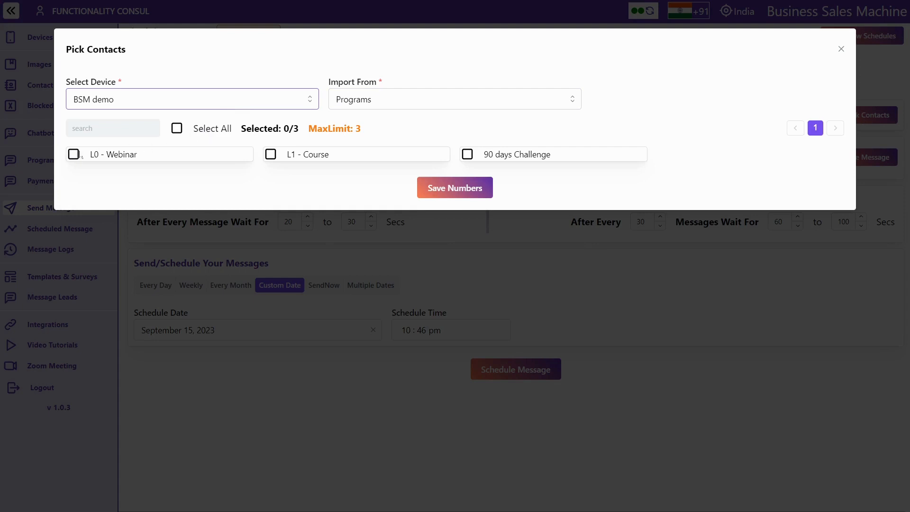
click(74, 155)
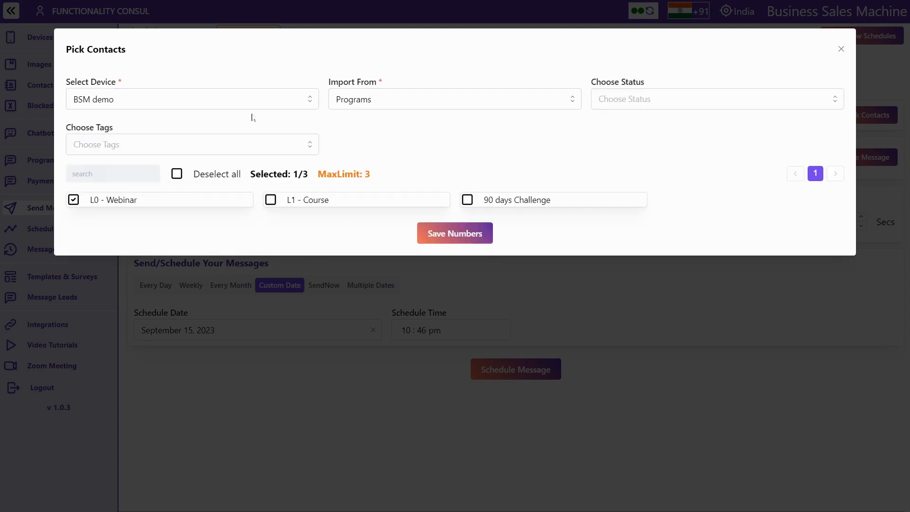
Filter the contacts to Verified status and tags B2 and B1
click(617, 100)
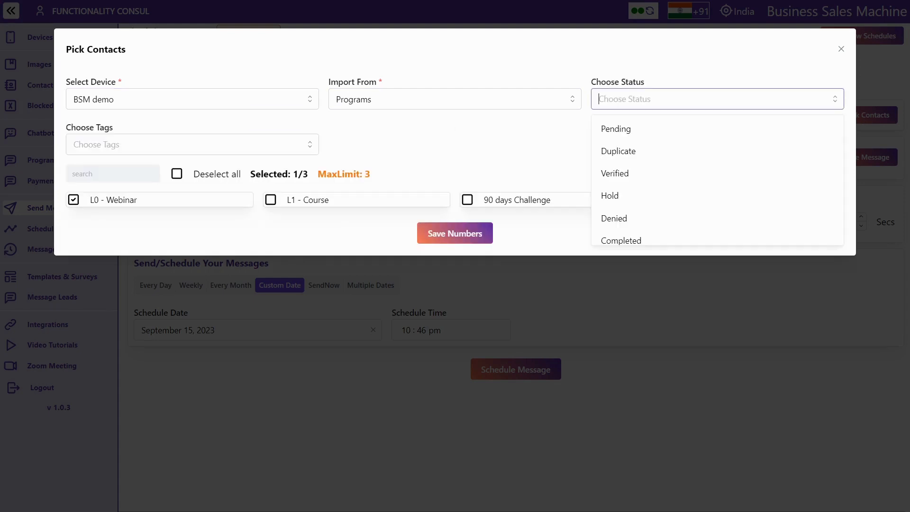
click(619, 173)
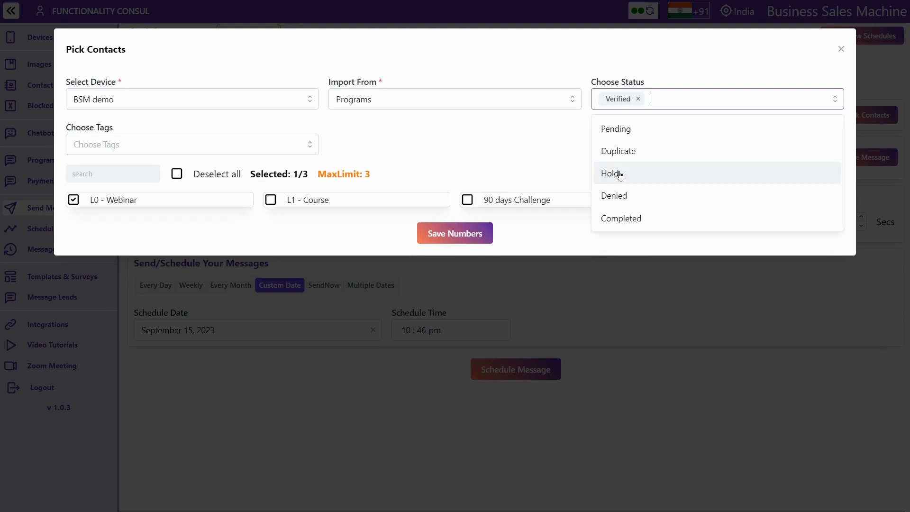
click(615, 129)
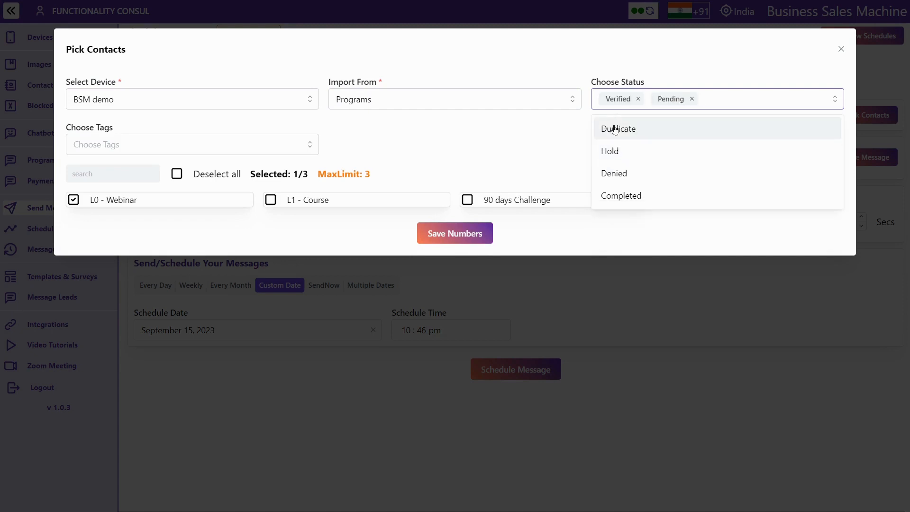
click(692, 99)
click(114, 144)
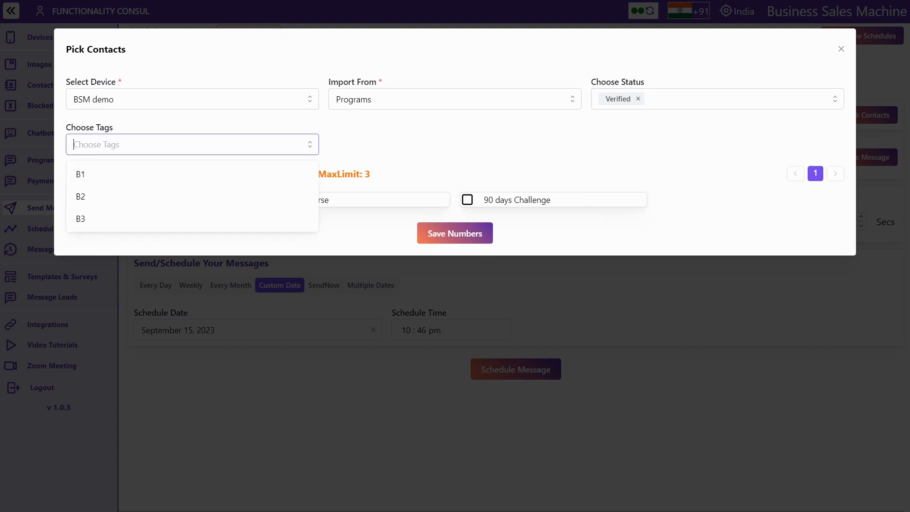
click(116, 183)
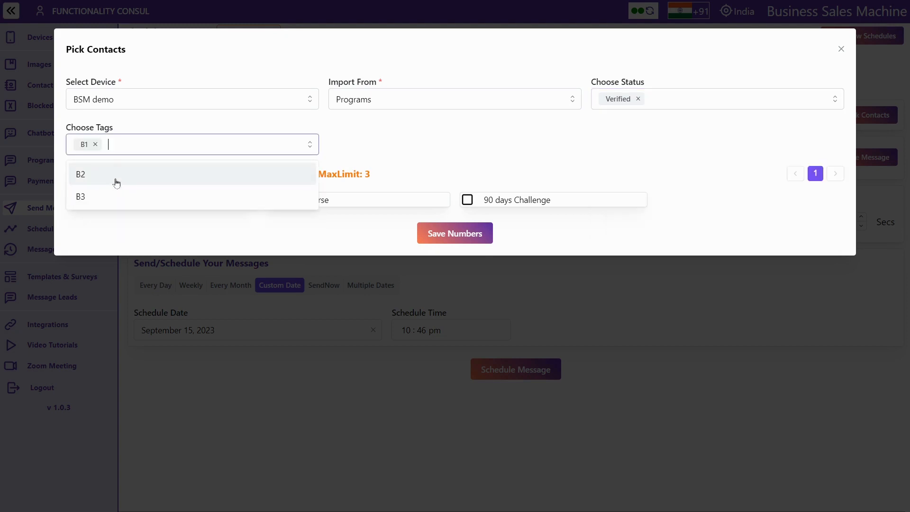
click(96, 145)
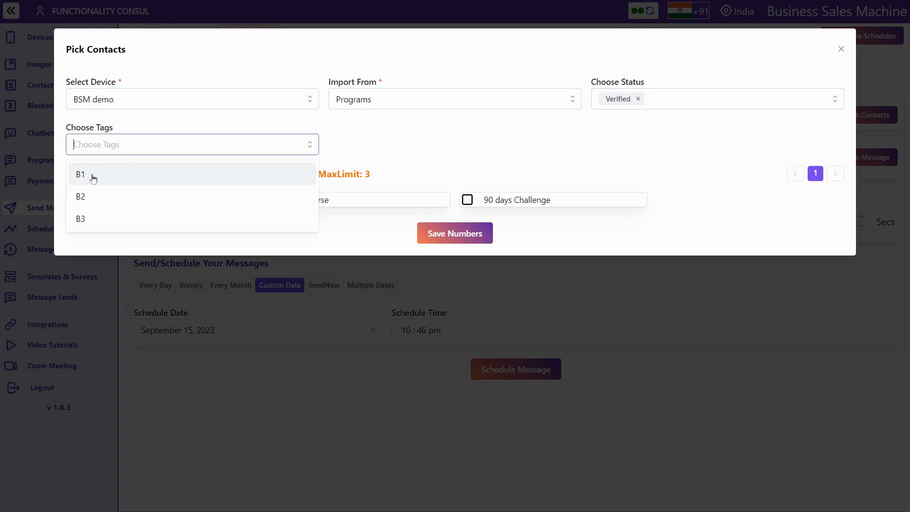
click(92, 198)
click(106, 175)
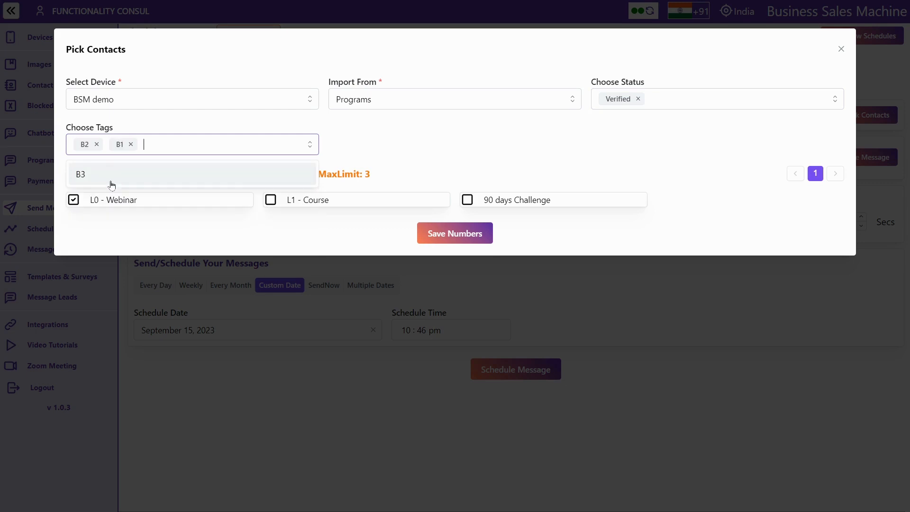
click(368, 164)
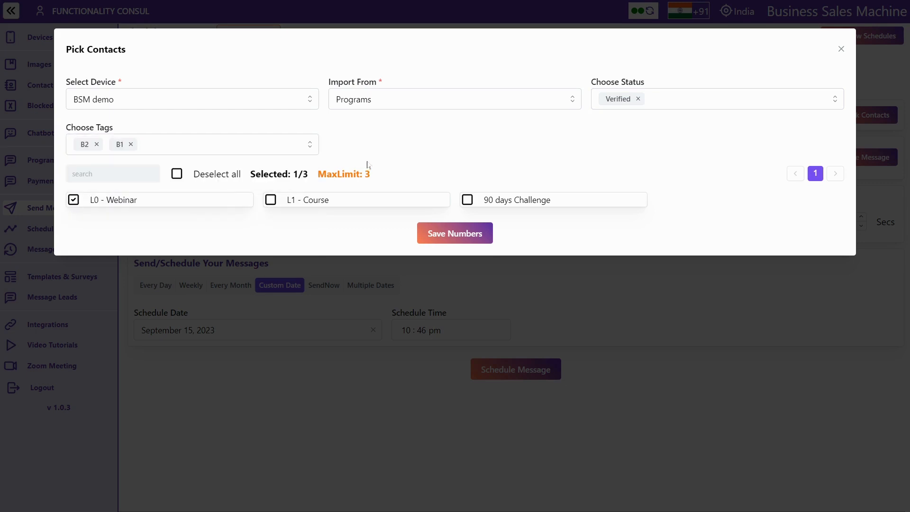
click(384, 98)
Preview the Excel and Numbers import options, then close the Pick Contacts dialog
scroll(377, 181, down, 2)
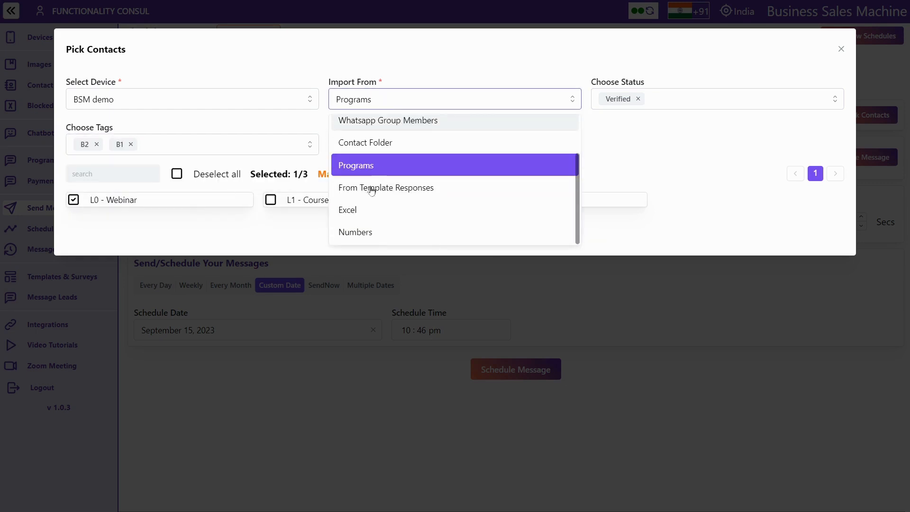
click(365, 207)
triple_click(696, 123)
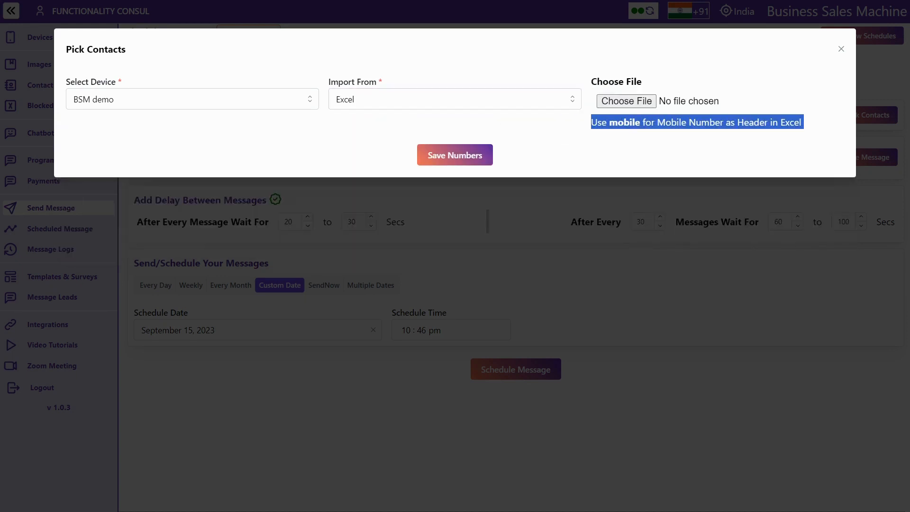
click(465, 98)
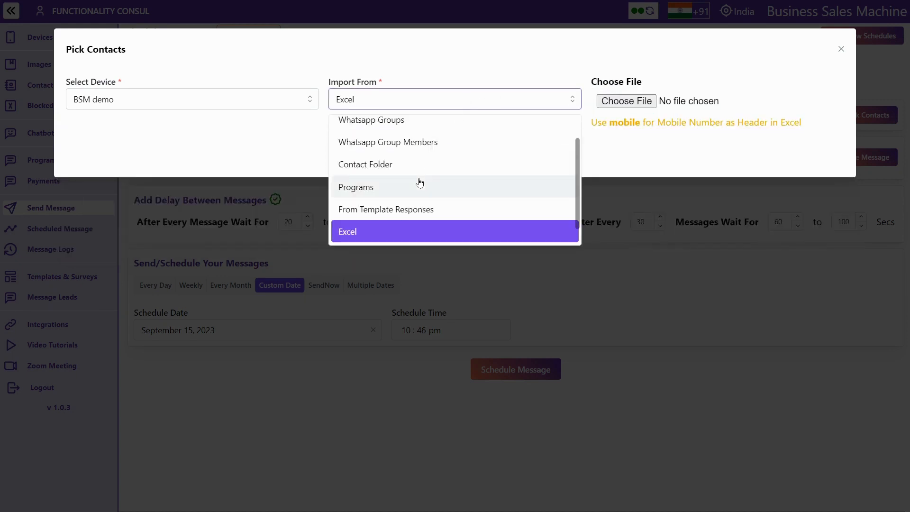
scroll(419, 182, down, 1)
click(396, 230)
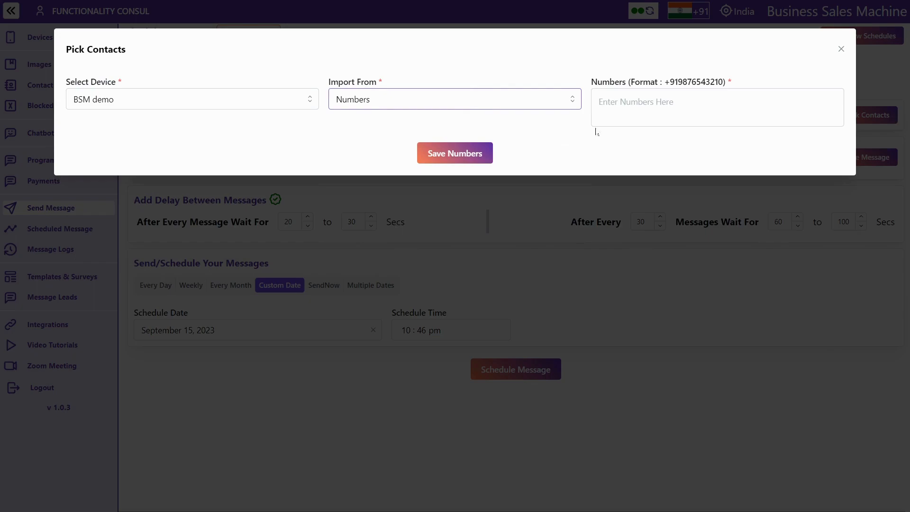
click(842, 49)
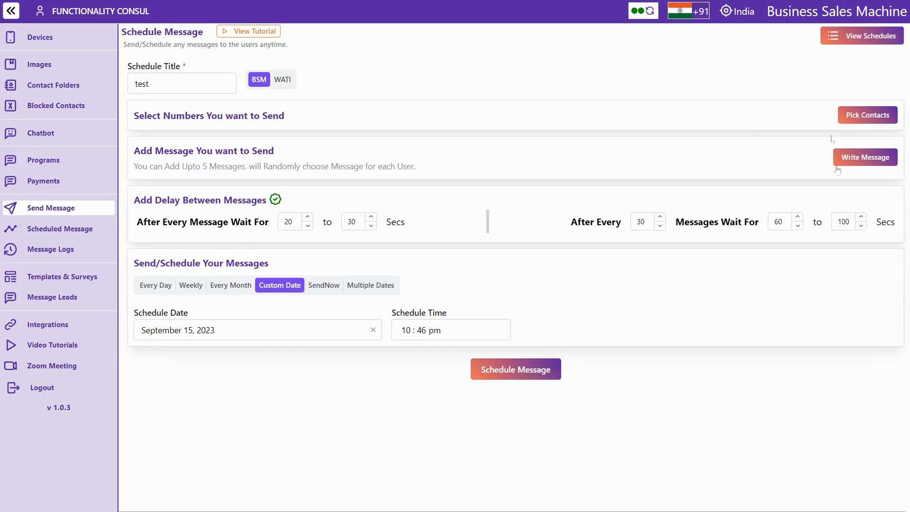
Add the first two messages, 'hiii' and 'hi', to the schedule
click(858, 161)
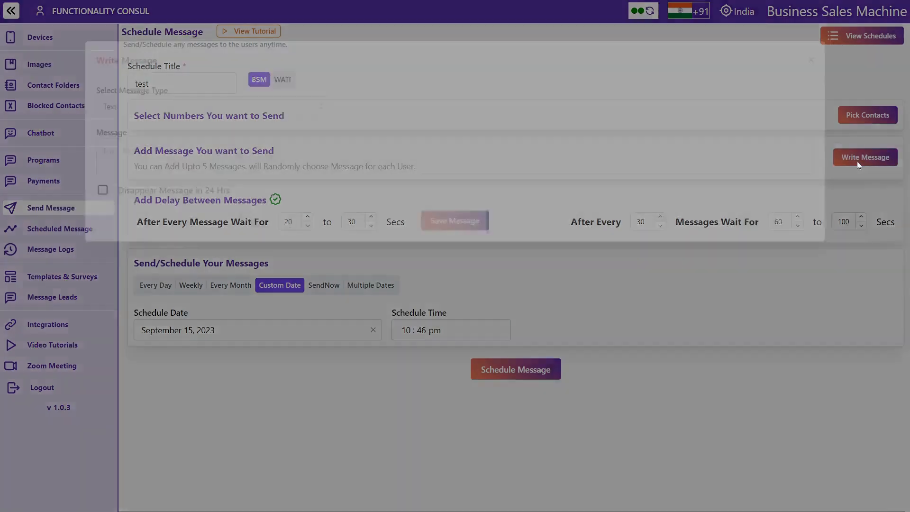
text(hiii)
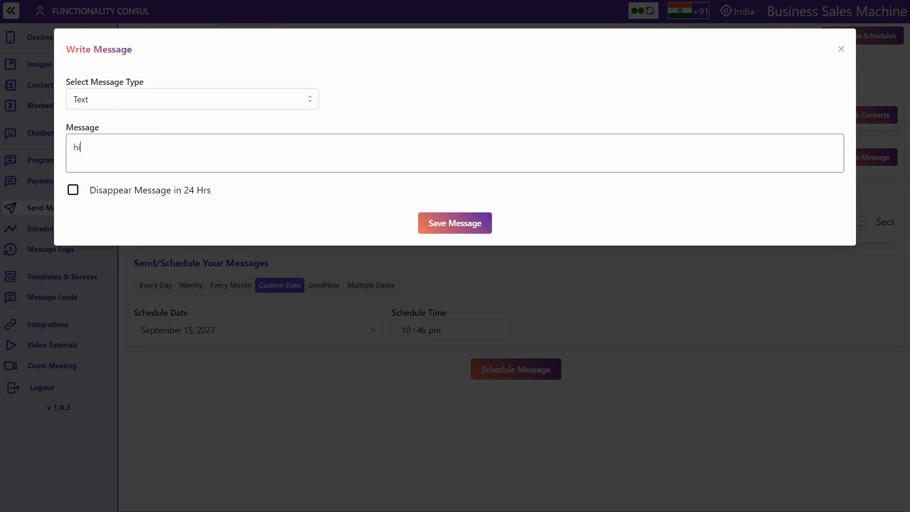
click(437, 224)
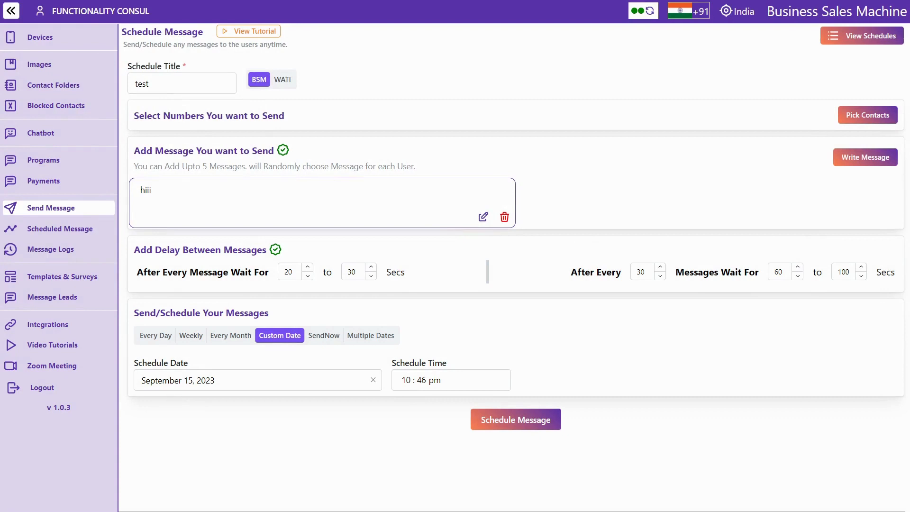
triple_click(275, 165)
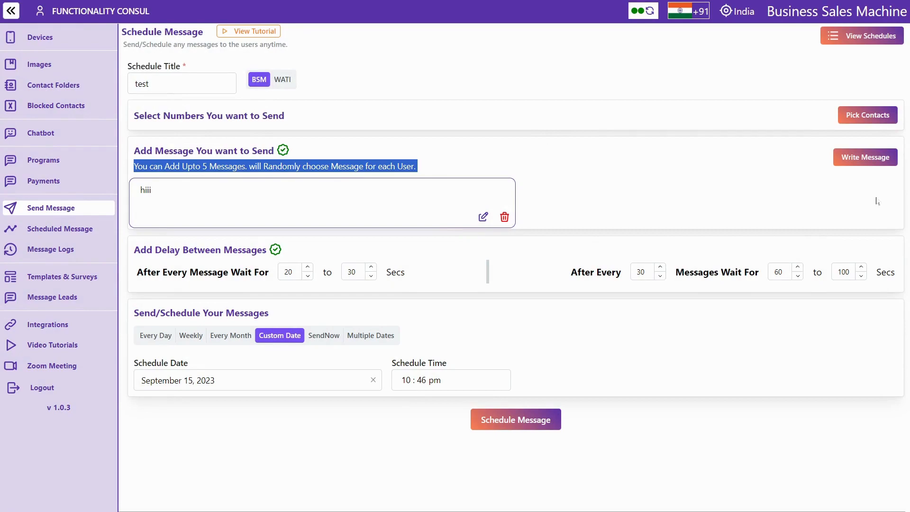
click(860, 157)
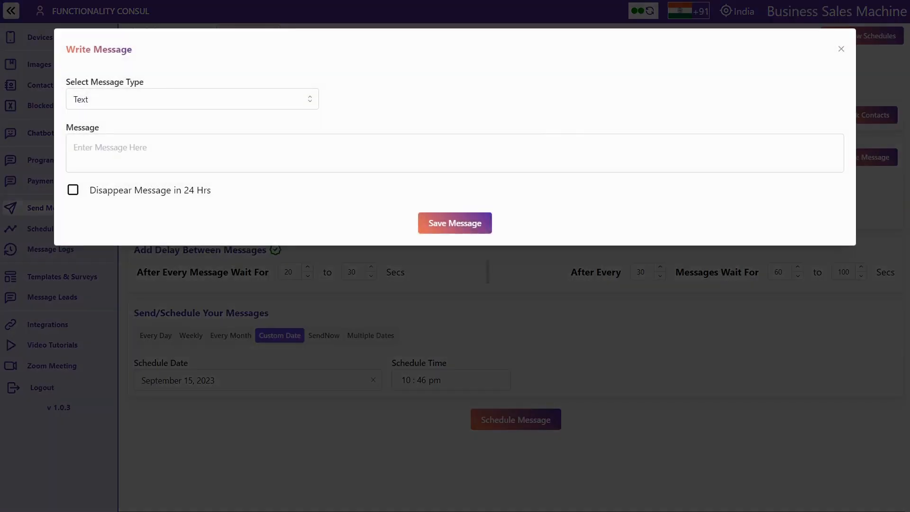
text(hii)
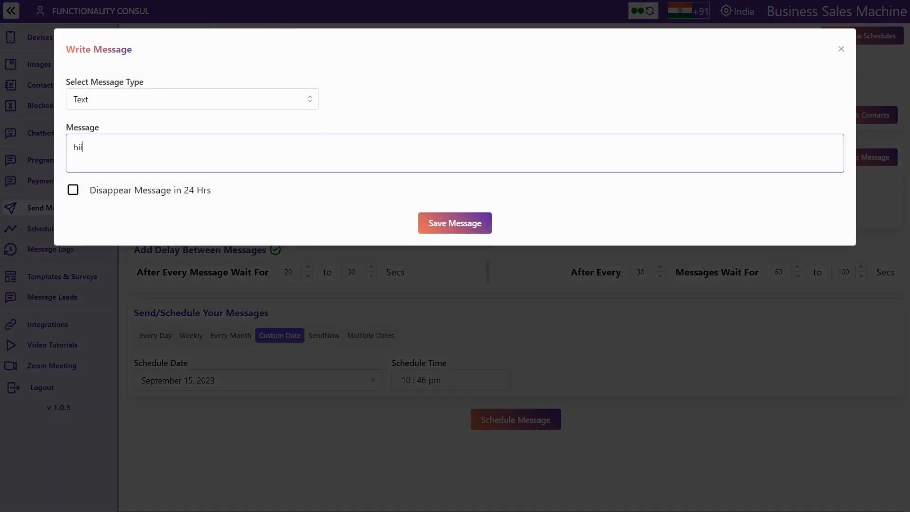
click(456, 227)
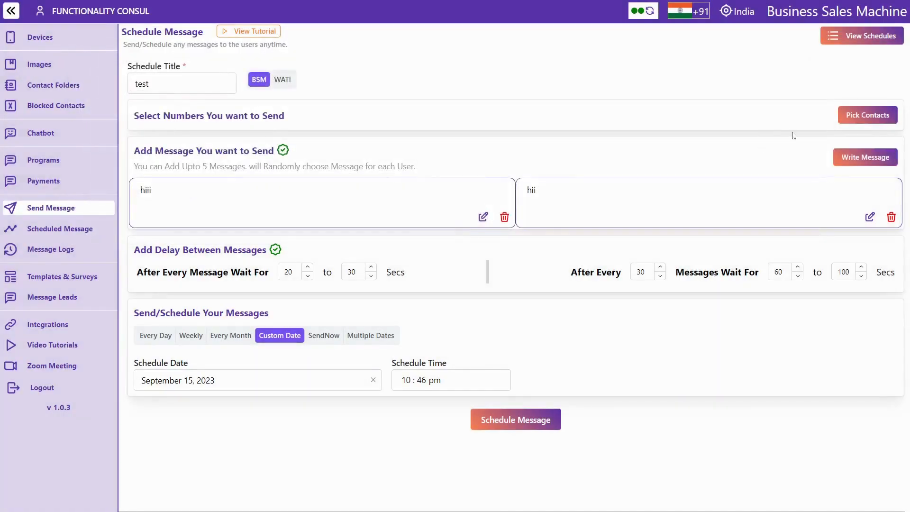
Add messages 'hiiii' and 'hiiiii', leaving the delay and 60-second batch wait unchanged
click(839, 158)
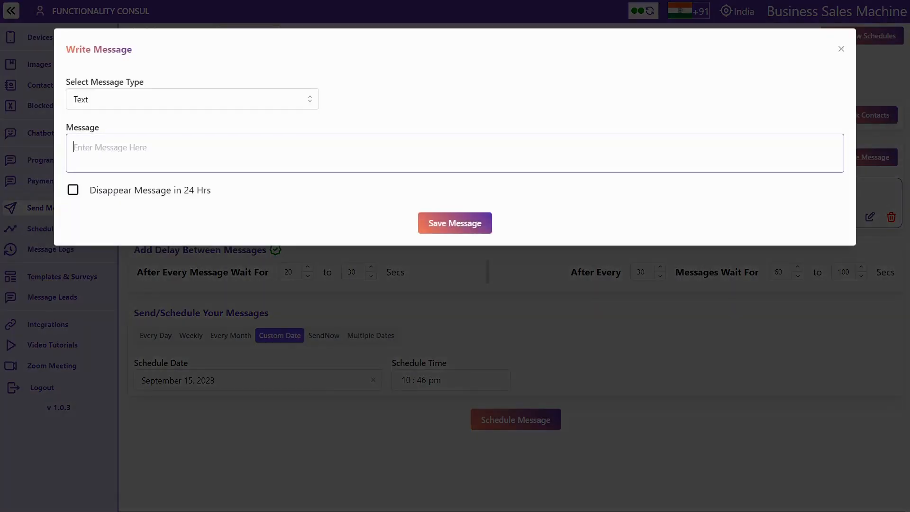
text(hiiii)
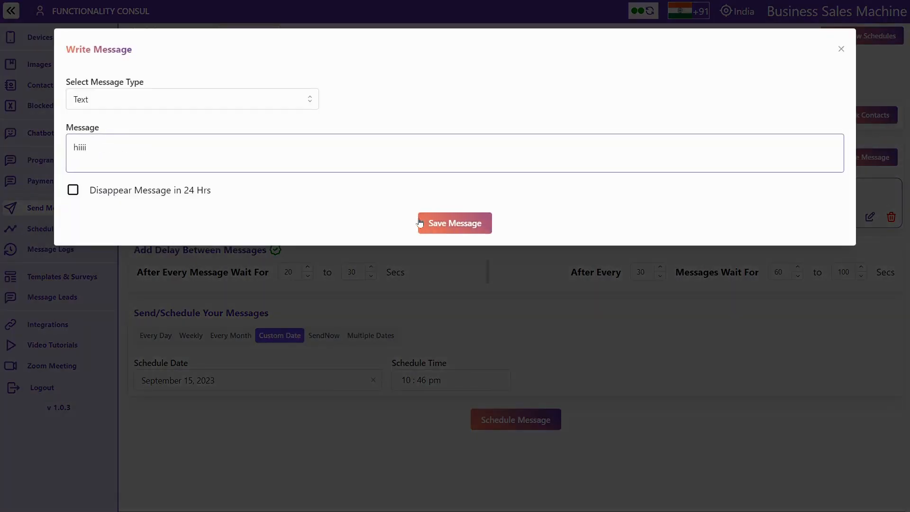
click(431, 226)
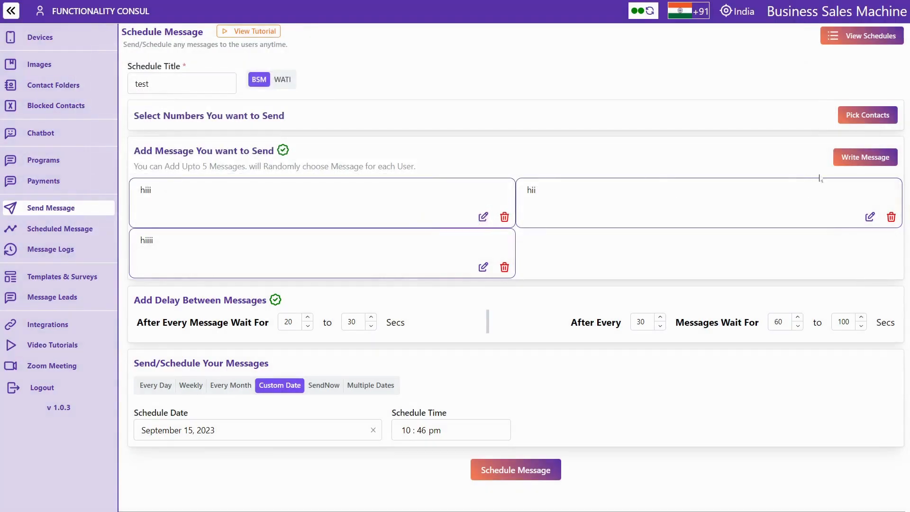
click(852, 155)
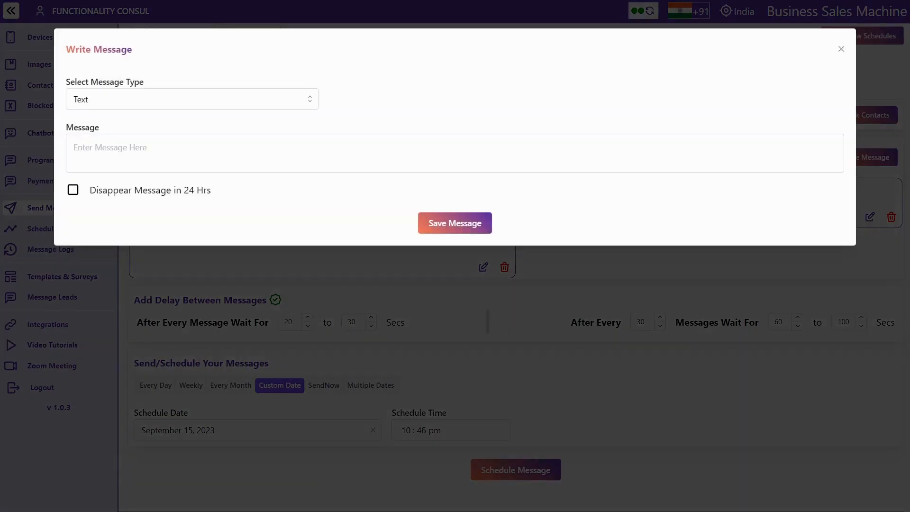
text(hiii)
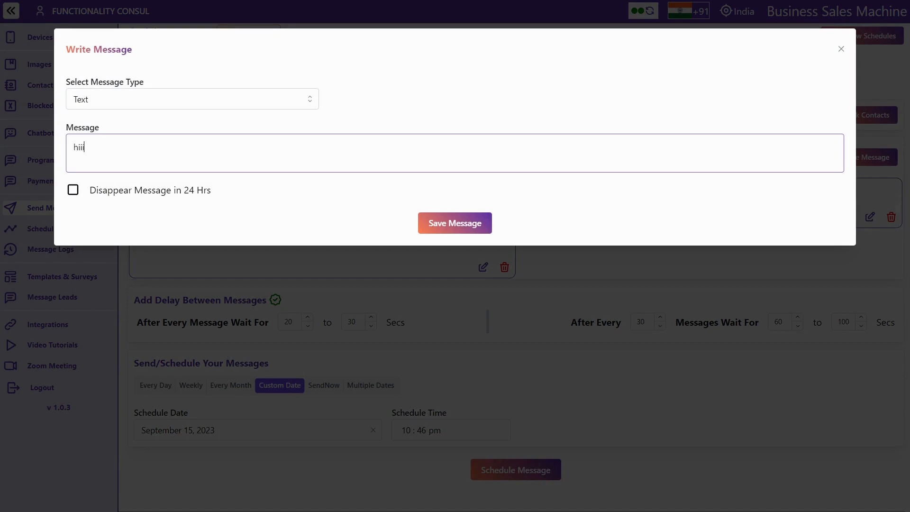
text(iii)
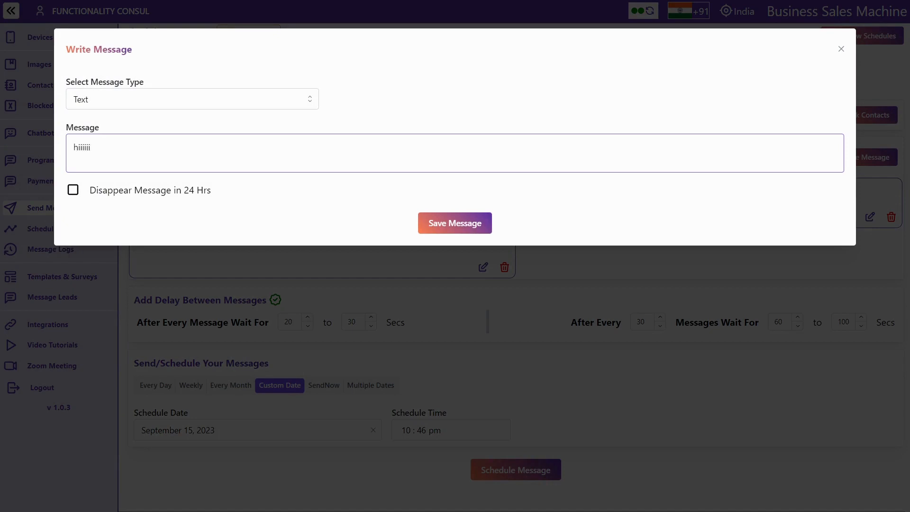
click(433, 228)
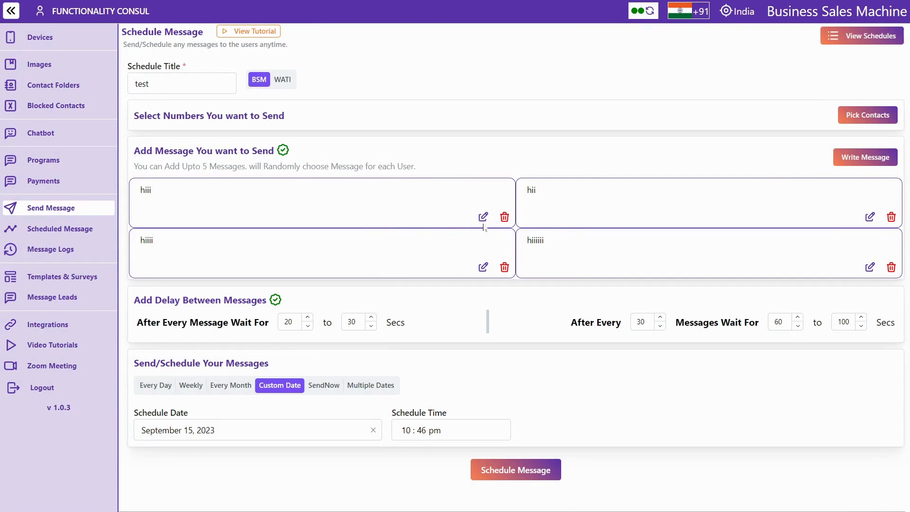
double_click(167, 300)
double_click(778, 322)
click(708, 307)
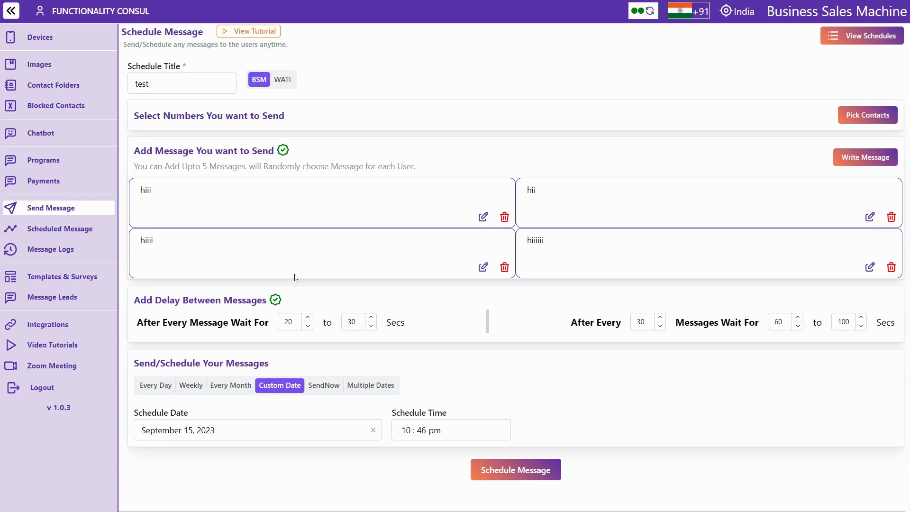
Make the schedule repeat every day at 11:00 am, leaving the 20–30 wait values
double_click(288, 322)
double_click(350, 322)
click(162, 385)
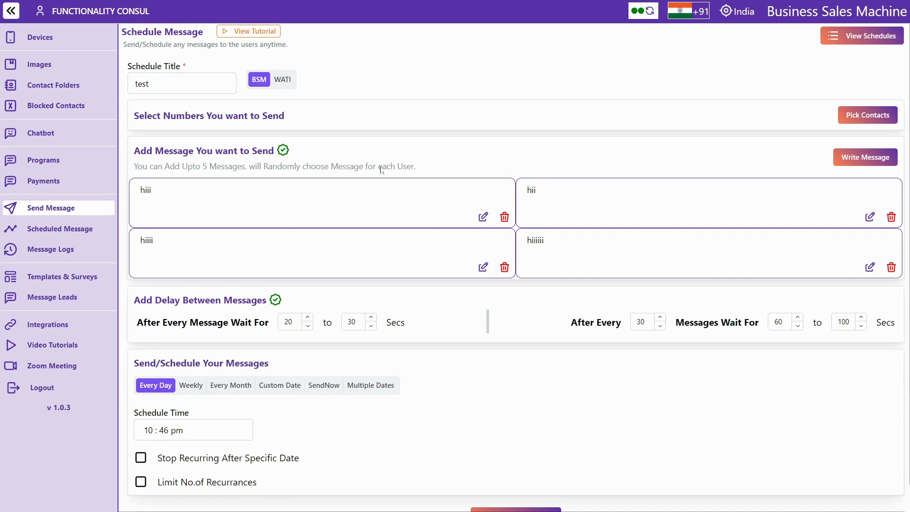
click(148, 429)
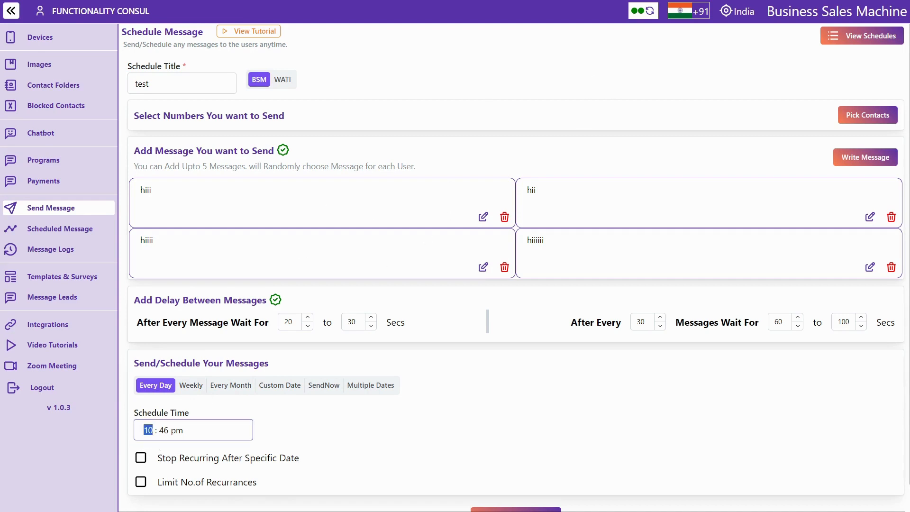
text(1100a)
End the recurrence on September 30, 2023, cap it at 15 occurrences, and switch to weekly
click(141, 458)
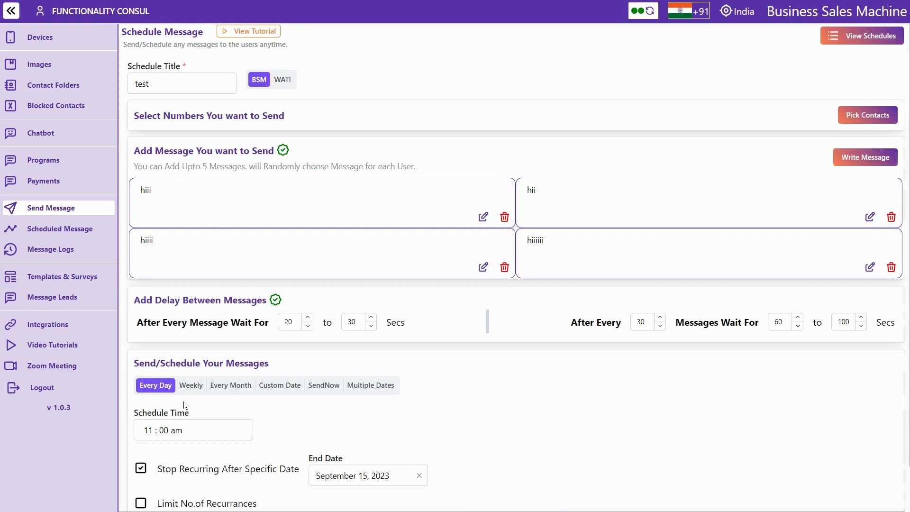
scroll(186, 405, down, 1)
click(355, 429)
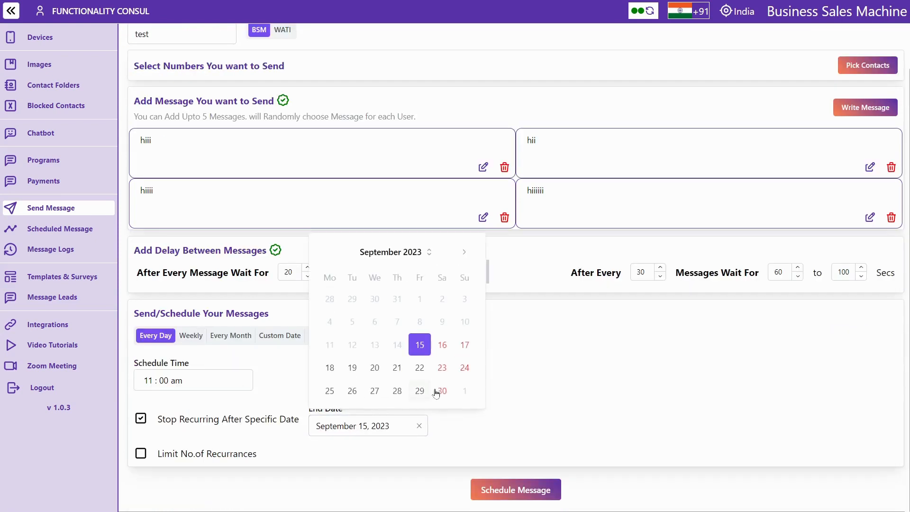
click(441, 391)
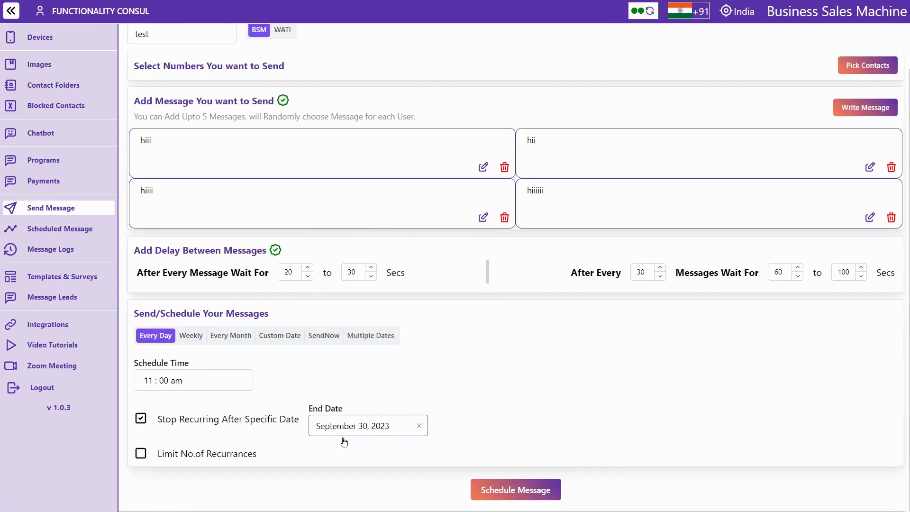
click(142, 456)
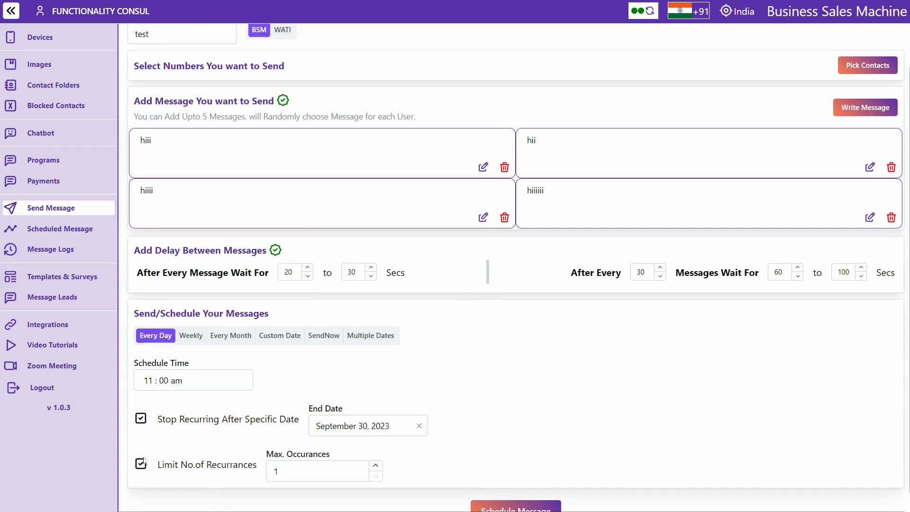
click(287, 471)
click(192, 337)
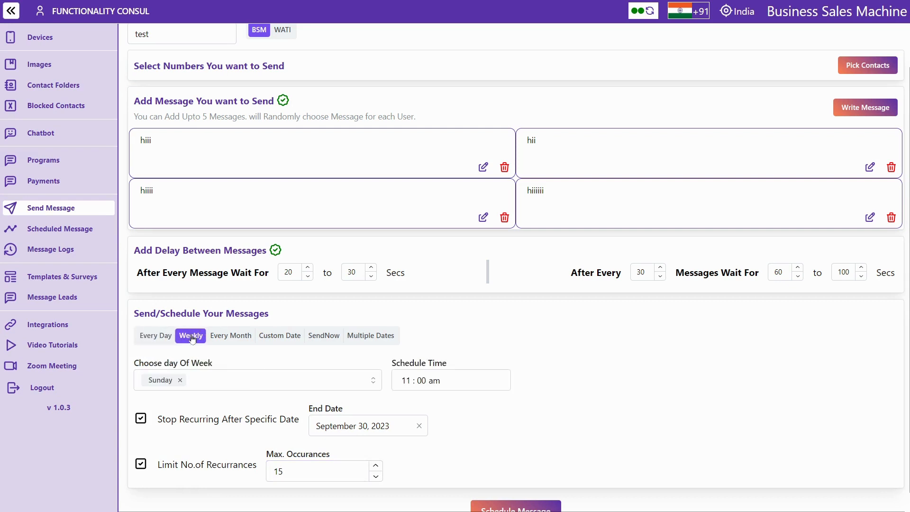
Change the weekly sending day from Sunday to Wednesday
click(181, 380)
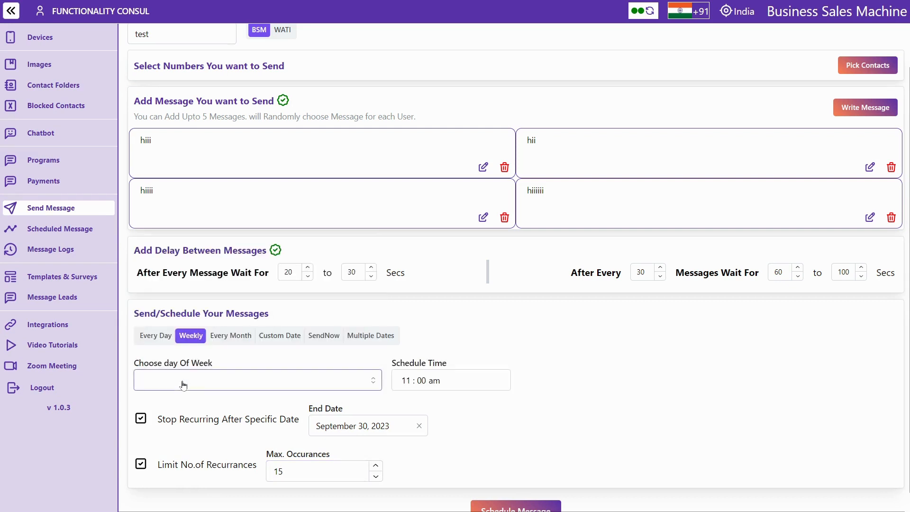
click(175, 377)
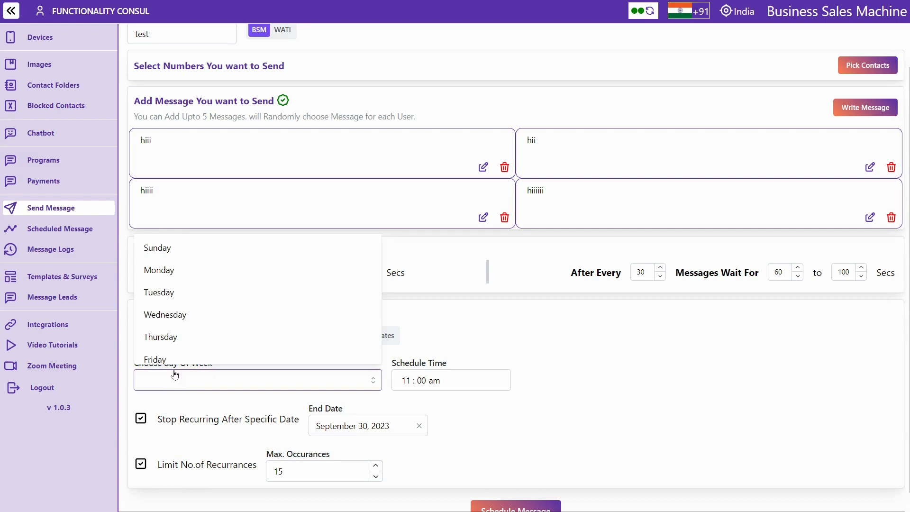
click(185, 324)
click(421, 330)
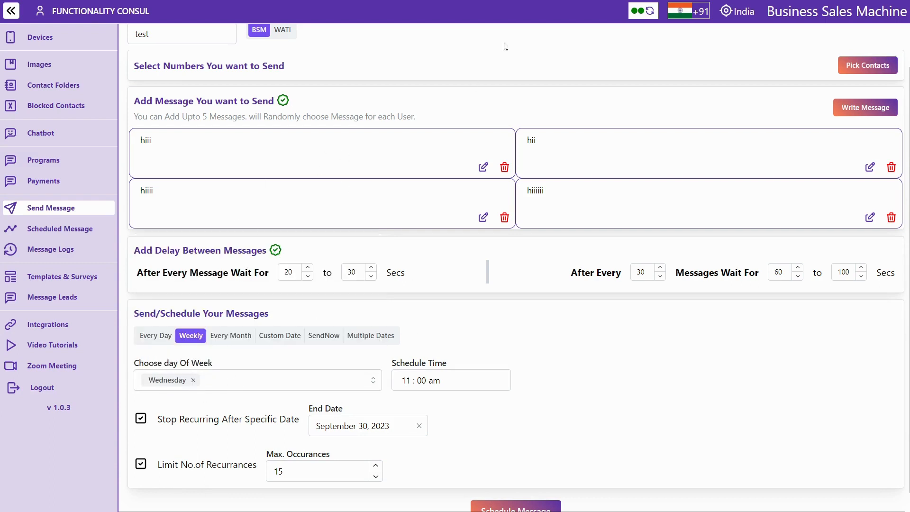
Repeat monthly on the 5th and 30th instead of the 1st, then switch to a custom date
click(235, 337)
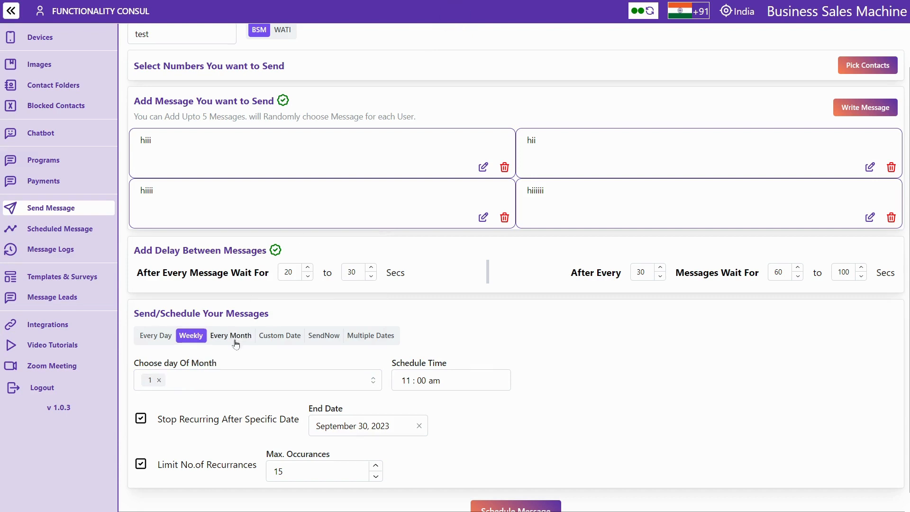
click(163, 387)
click(164, 387)
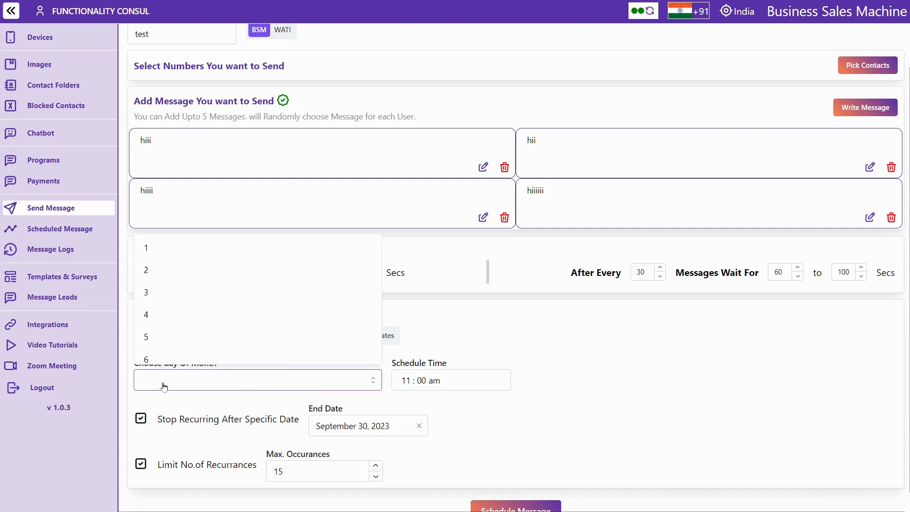
click(177, 337)
scroll(177, 340, down, 10)
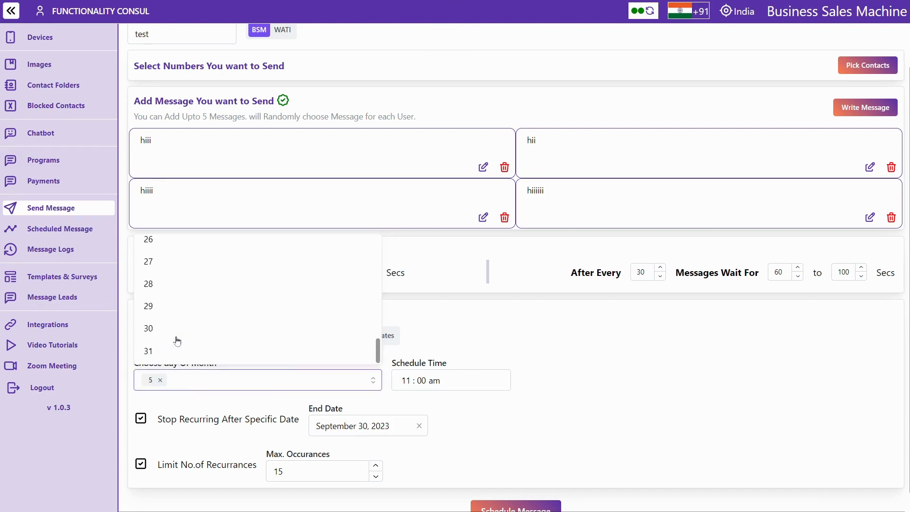
click(178, 328)
click(473, 301)
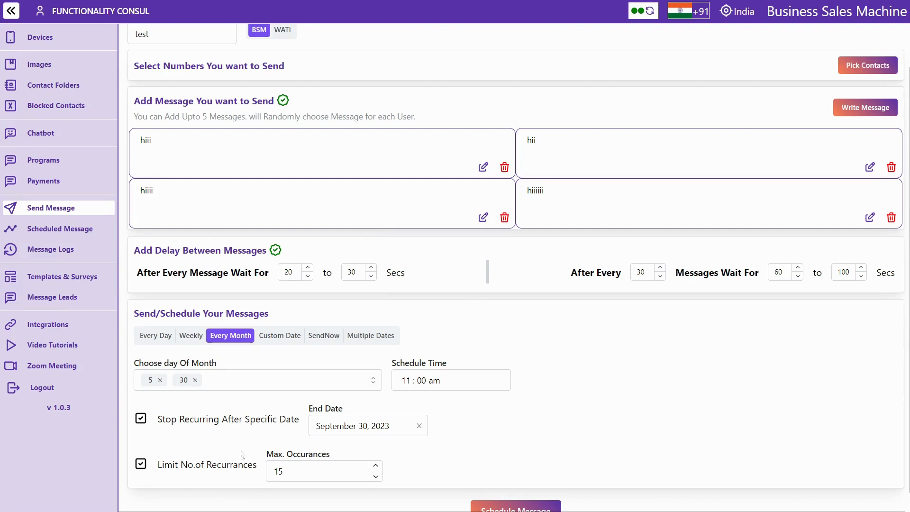
click(289, 337)
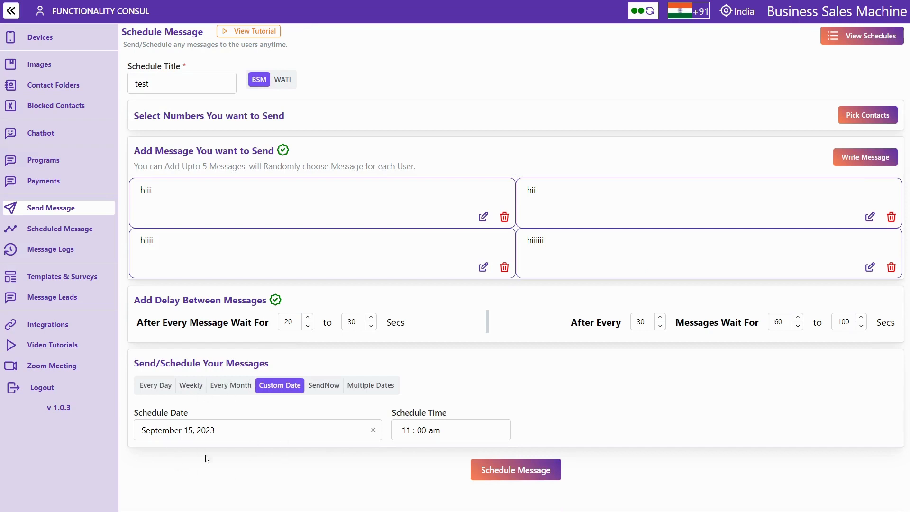
Check the custom-date calendar and the Send Now option without changing the date
click(269, 429)
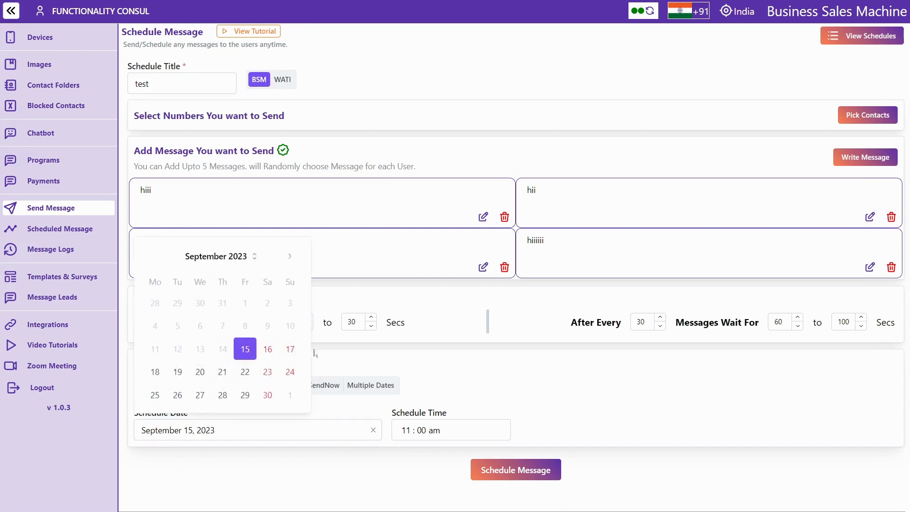
click(450, 383)
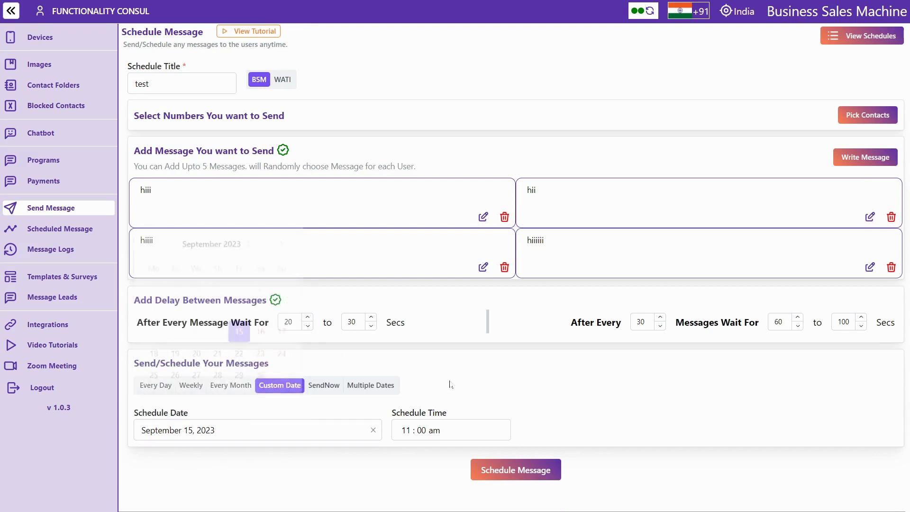
click(337, 390)
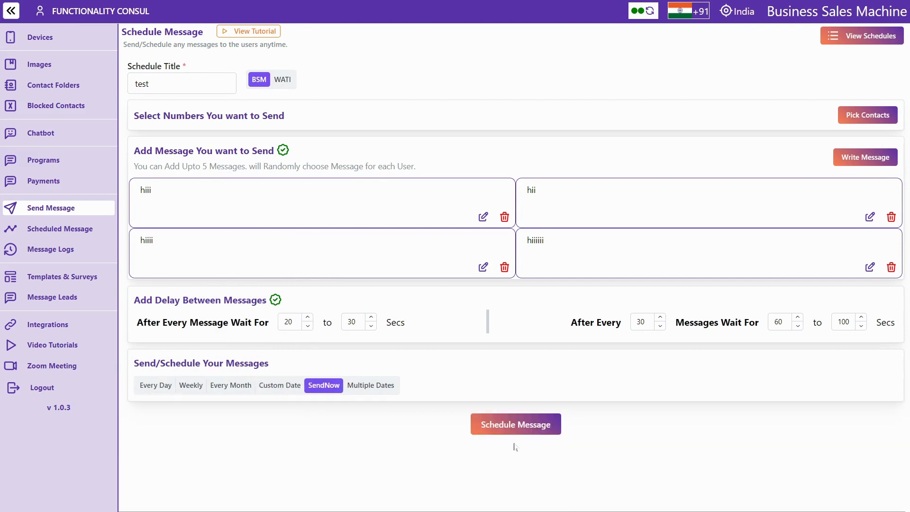
Schedule the message on three dates, the first on September 21, 2023, then view scheduled messages
click(369, 388)
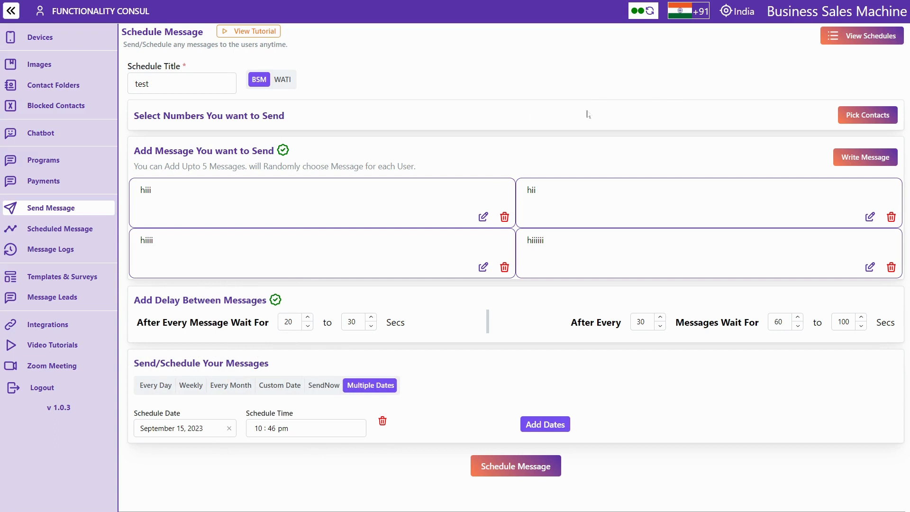
click(537, 425)
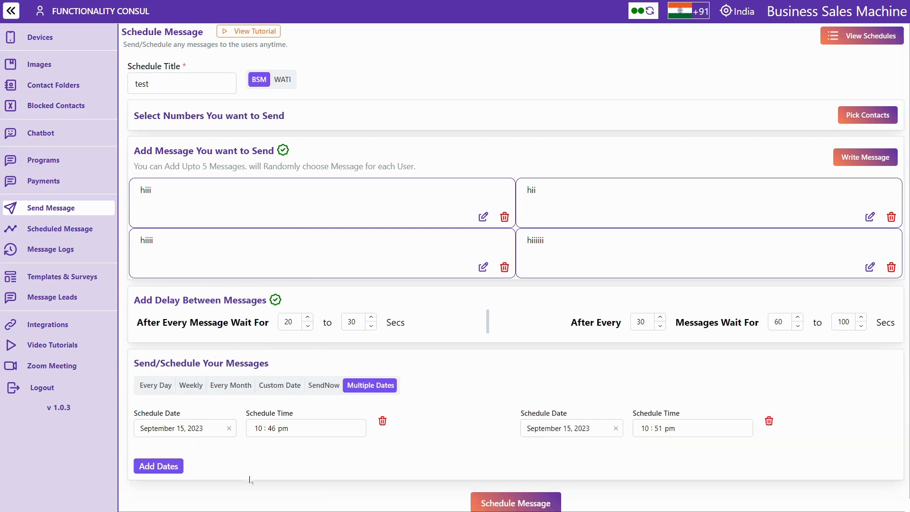
click(164, 468)
click(170, 430)
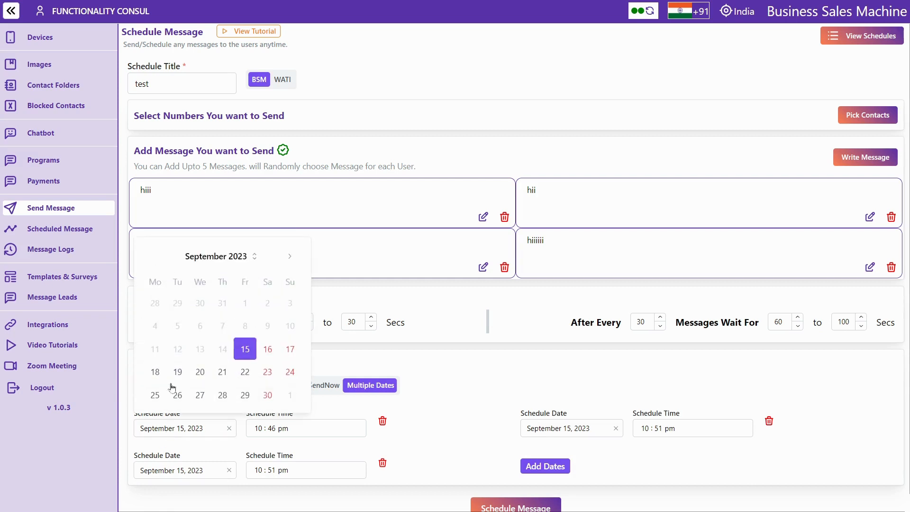
click(224, 376)
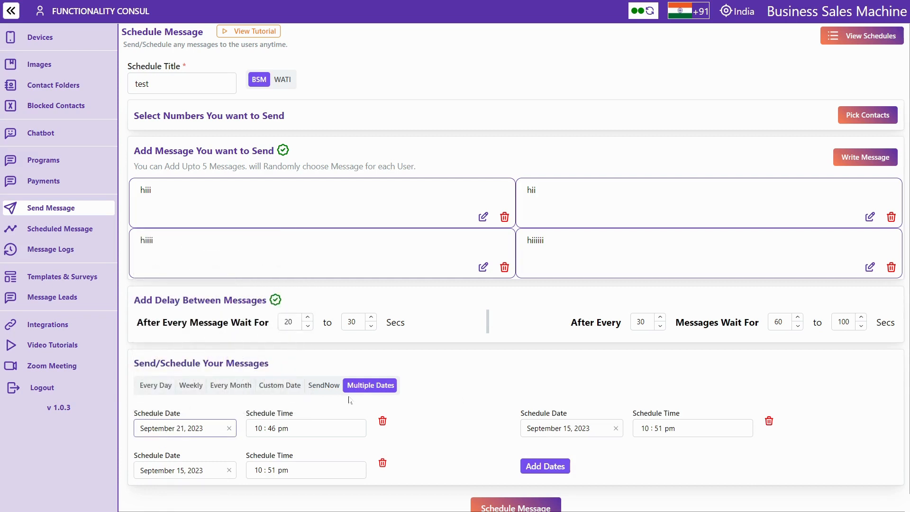
scroll(349, 401, down, 1)
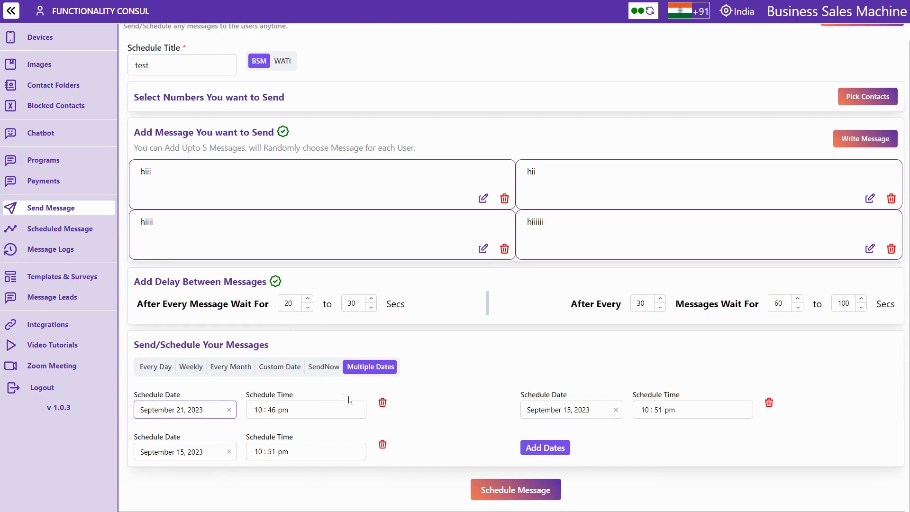
click(38, 231)
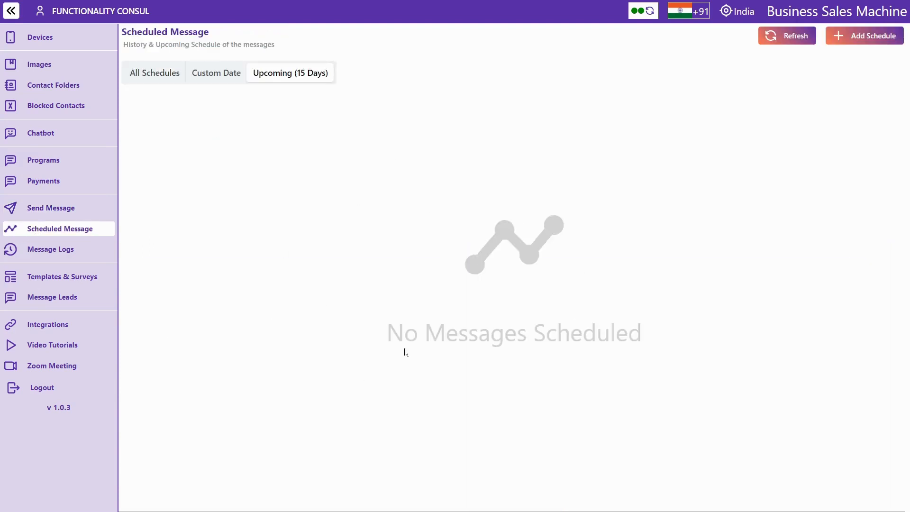
Browse the scheduled messages, clone the demo invitation schedule, and open Message Logs
click(223, 79)
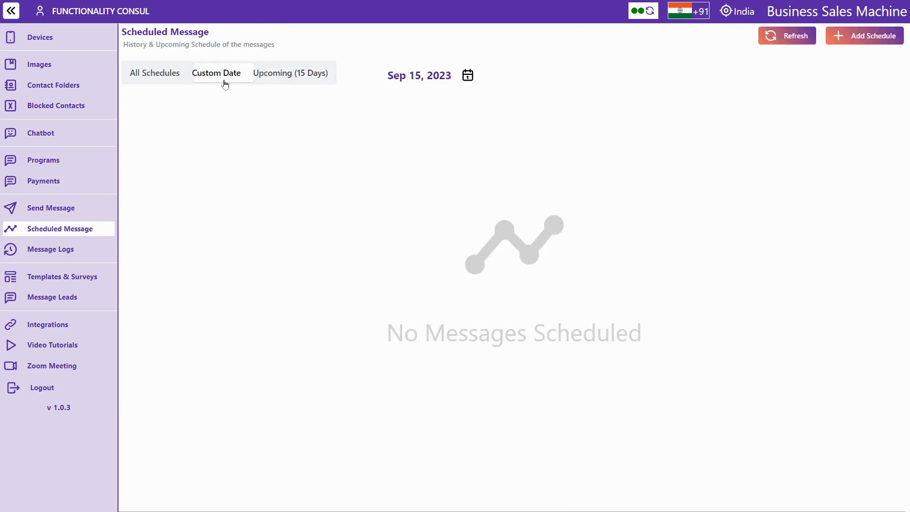
click(148, 73)
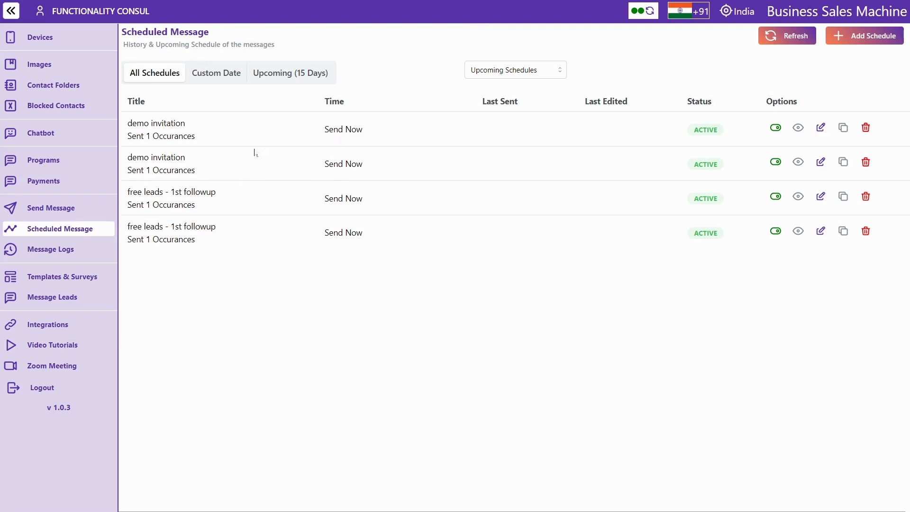
drag(185, 123, 127, 123)
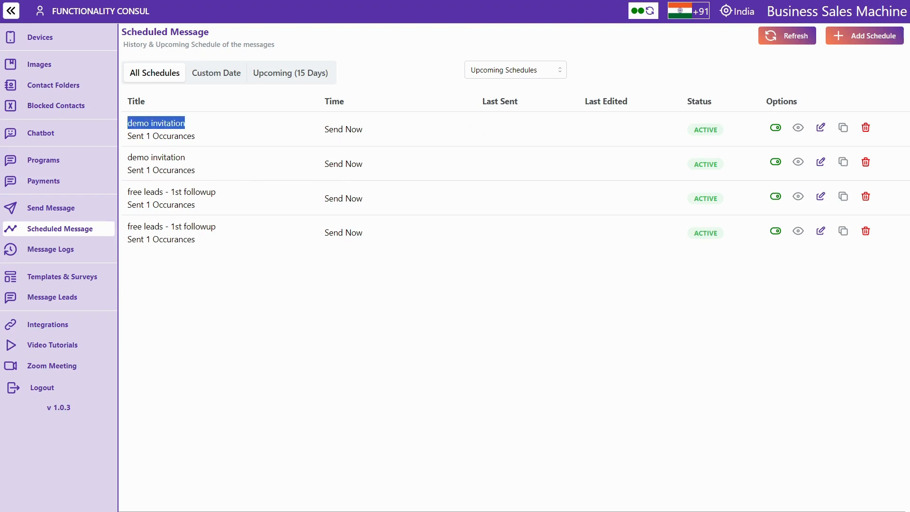
click(843, 129)
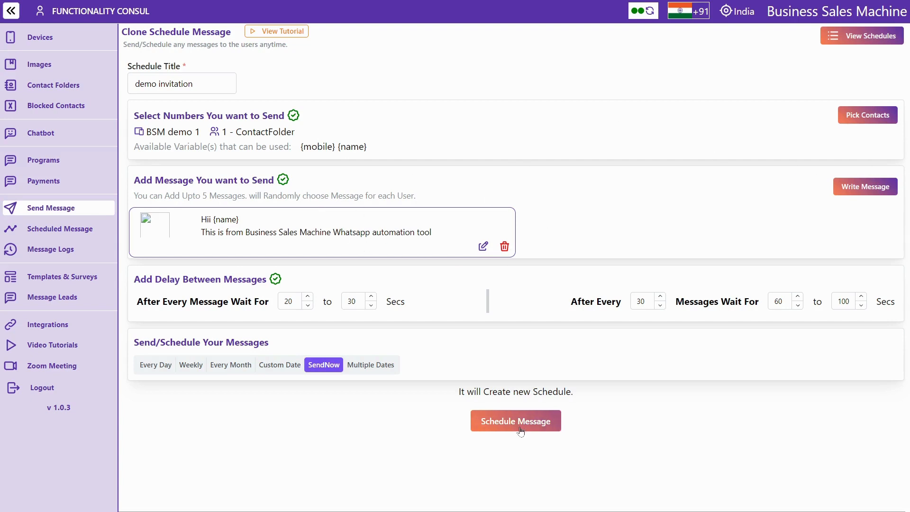
click(50, 256)
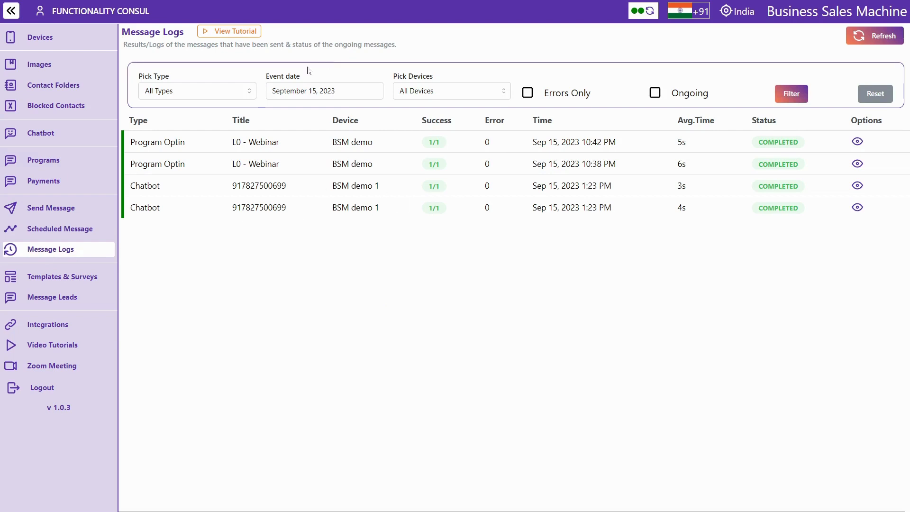
Filter the message logs to the event date September 14, 2023
click(292, 97)
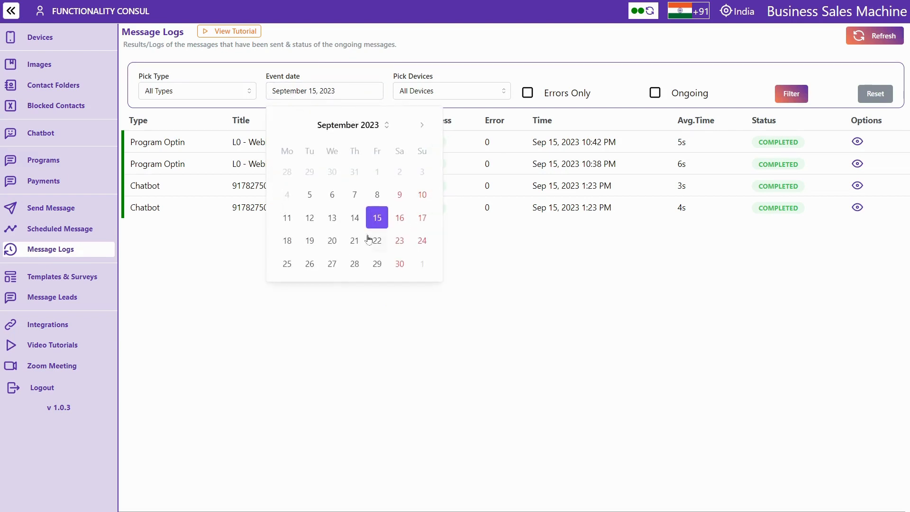
click(354, 217)
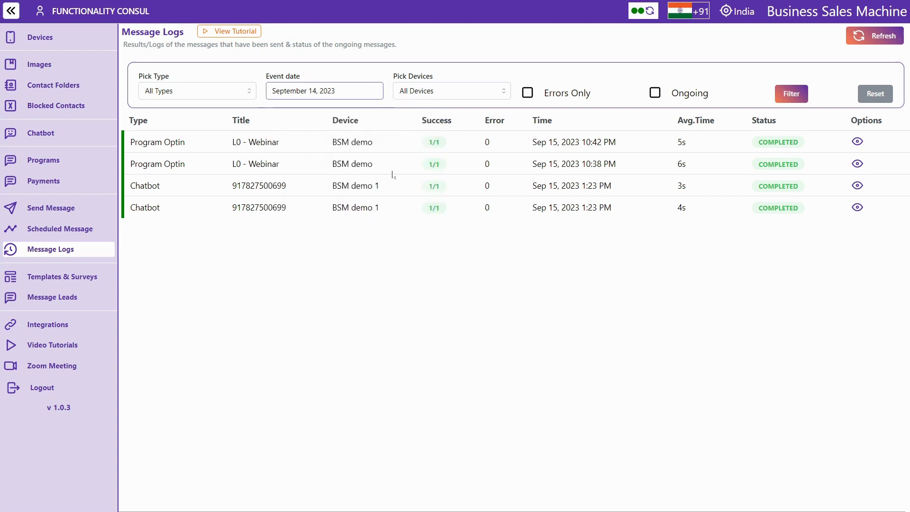
click(790, 92)
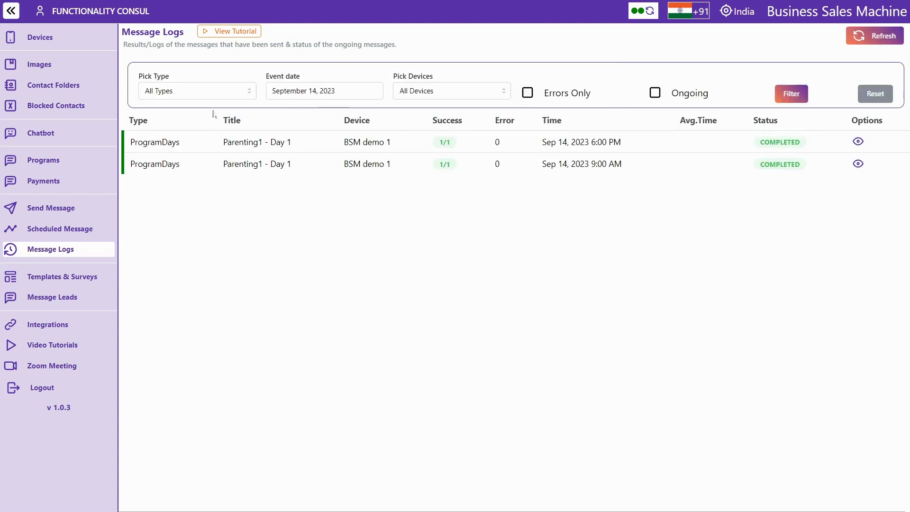
Filter the logs to the Chatbot type, then open Templates & Surveys
click(204, 97)
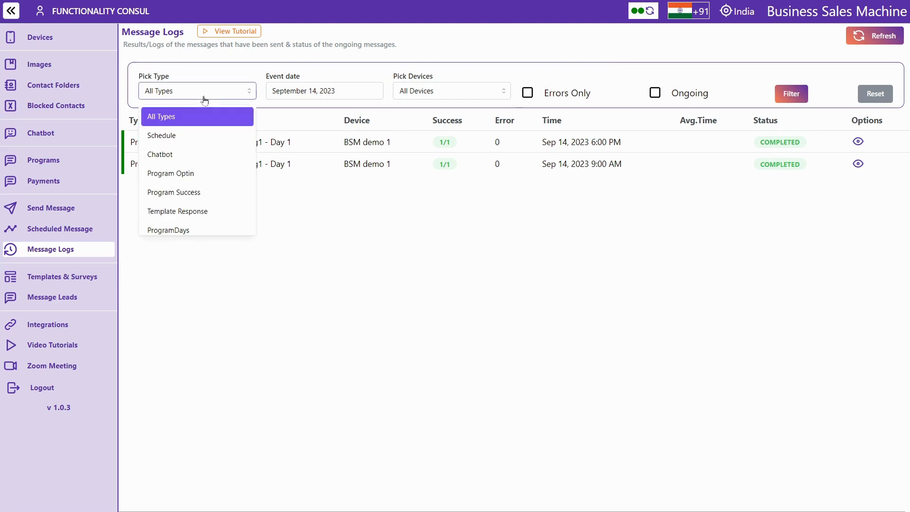
click(187, 158)
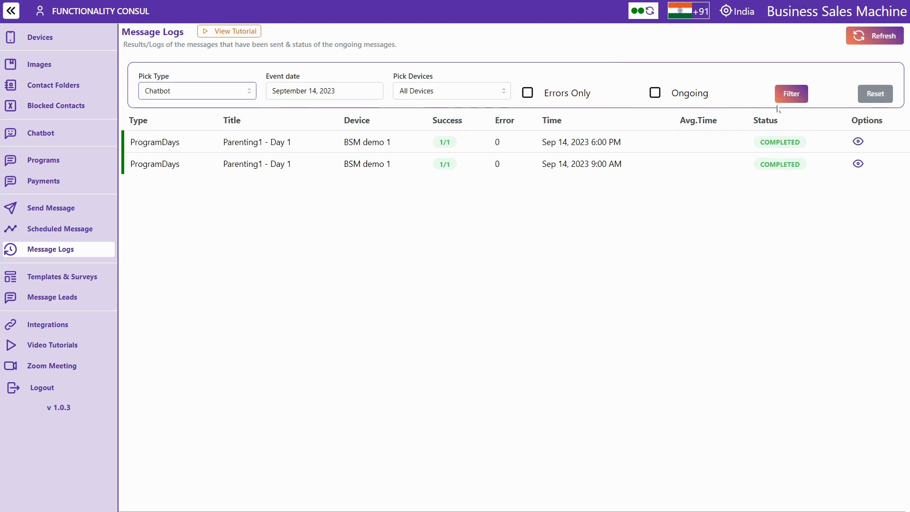
click(791, 93)
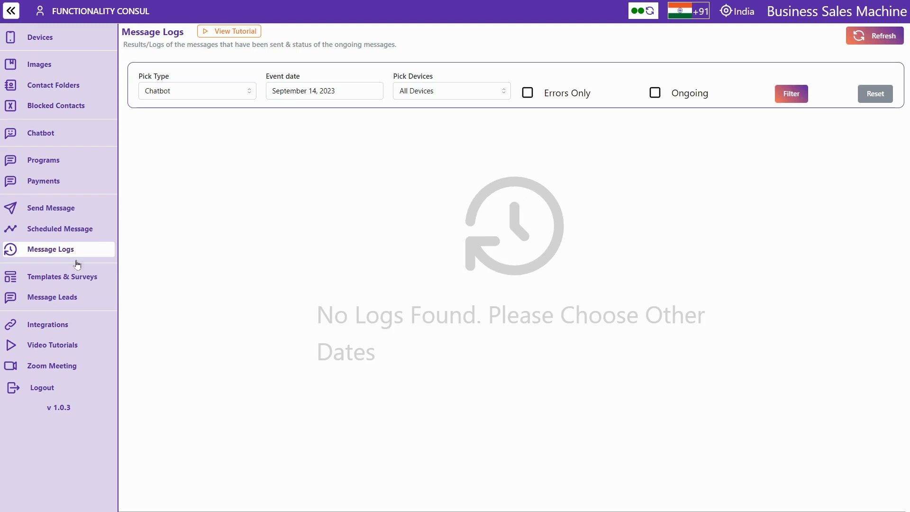
click(59, 277)
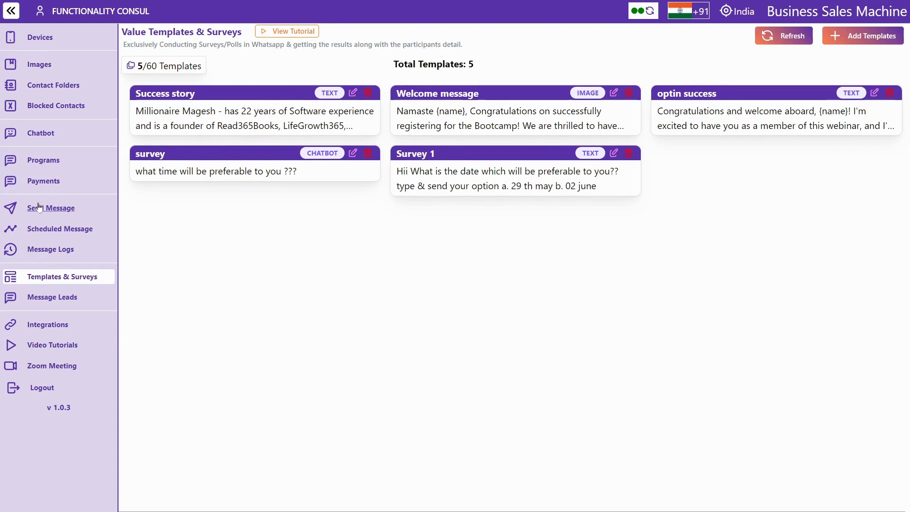
Open and discard the new-template form, then go to the Instamojo integration setup
click(861, 43)
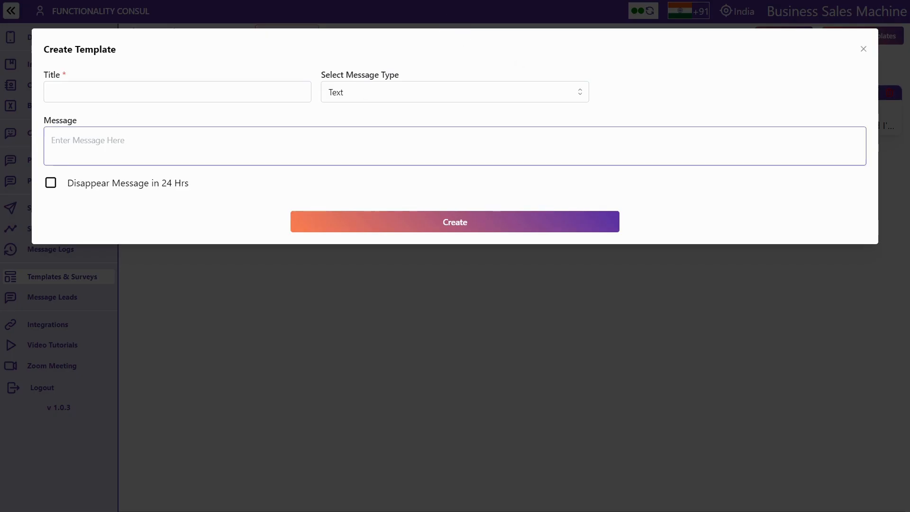
click(199, 92)
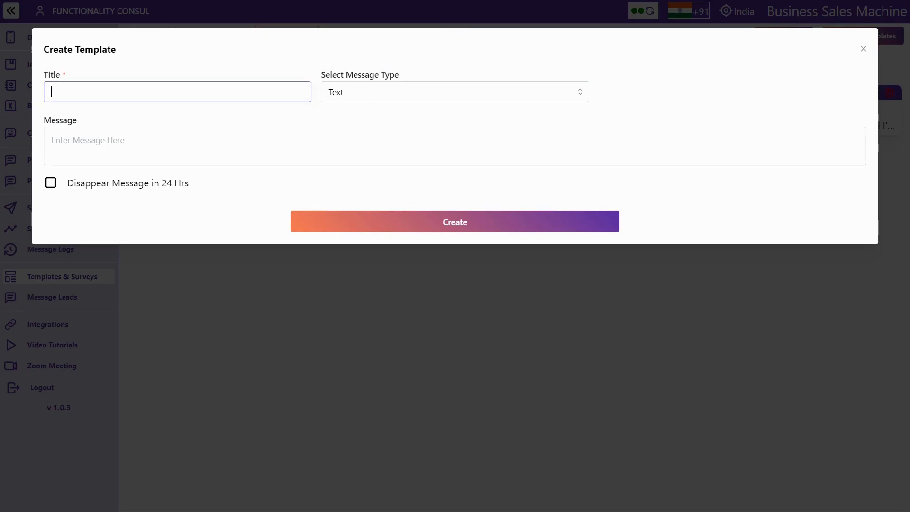
click(863, 50)
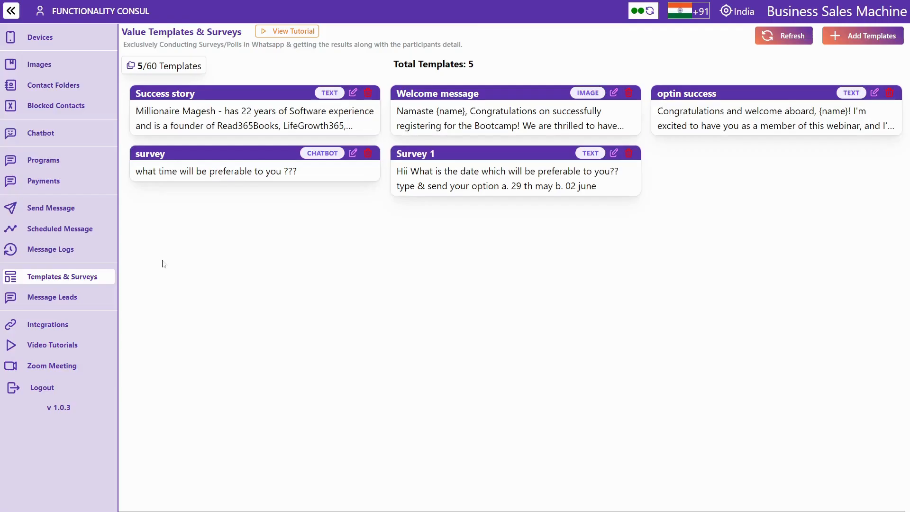
click(33, 328)
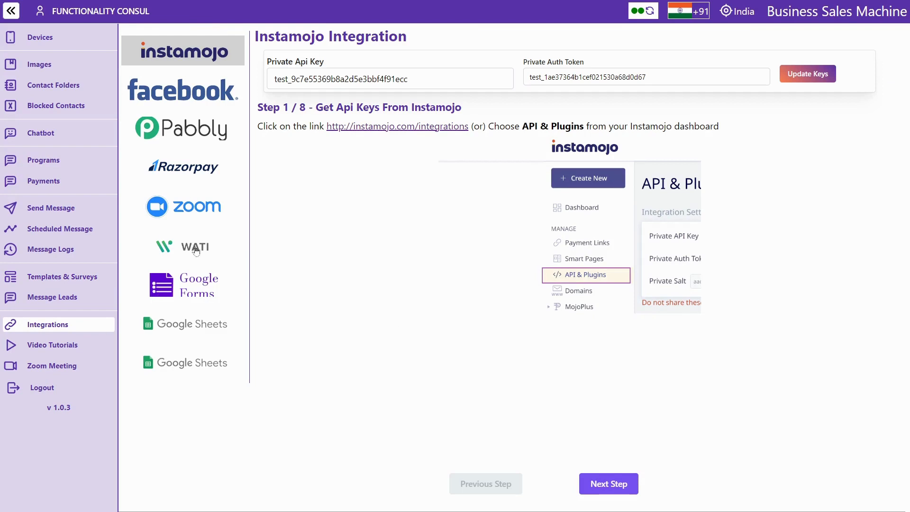
Show the Zoom integration, then list the connected account's 31 Zoom meetings
click(190, 214)
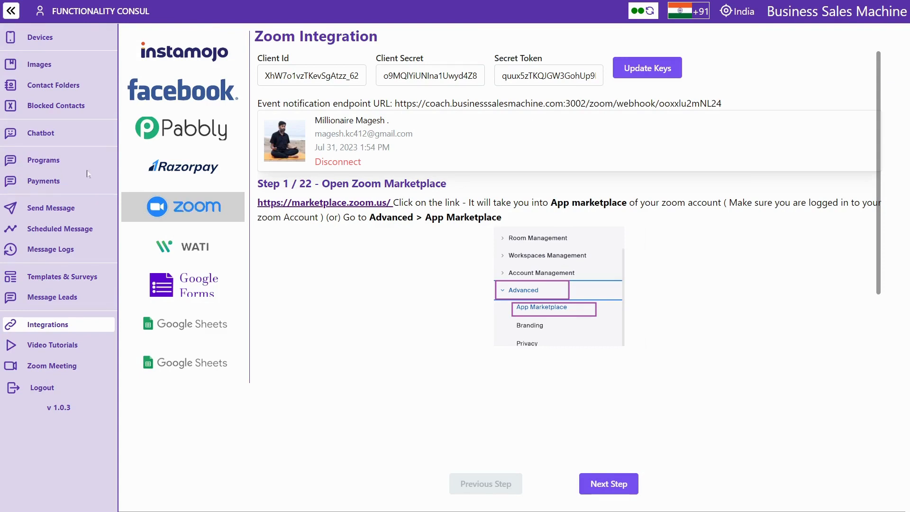
click(49, 365)
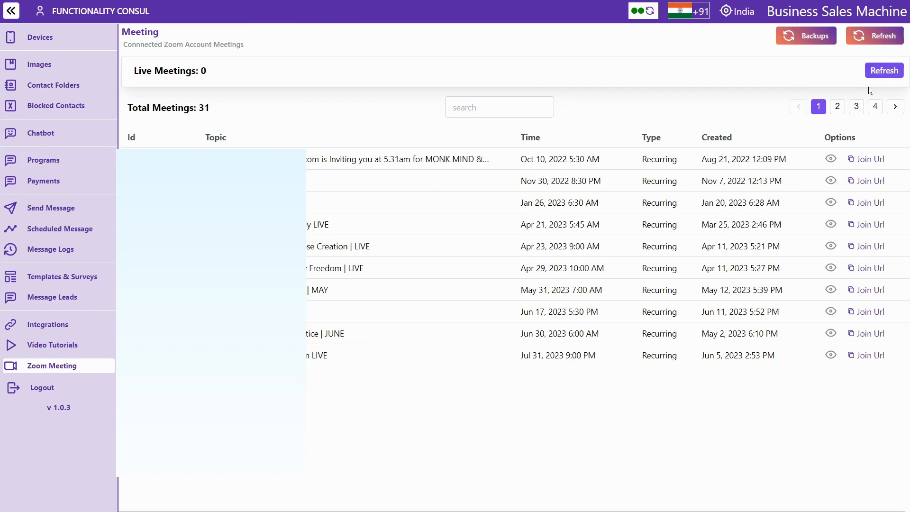
click(875, 107)
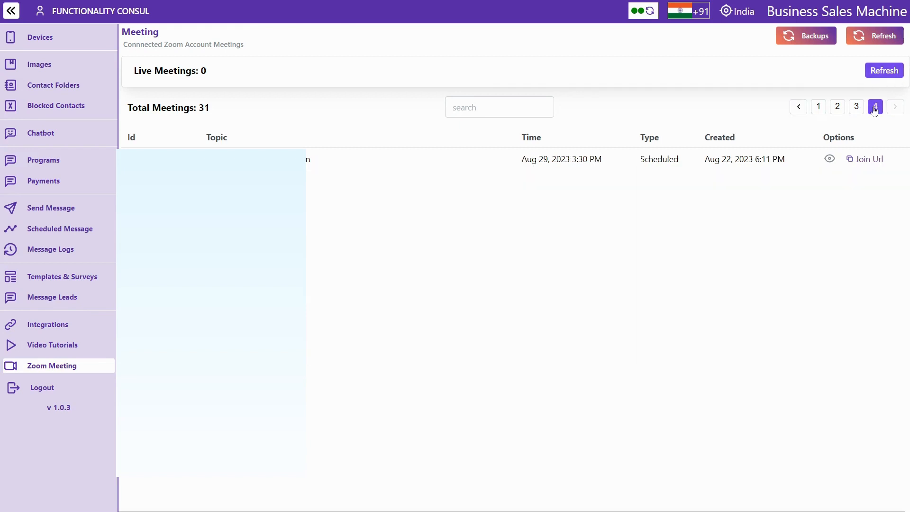
click(854, 111)
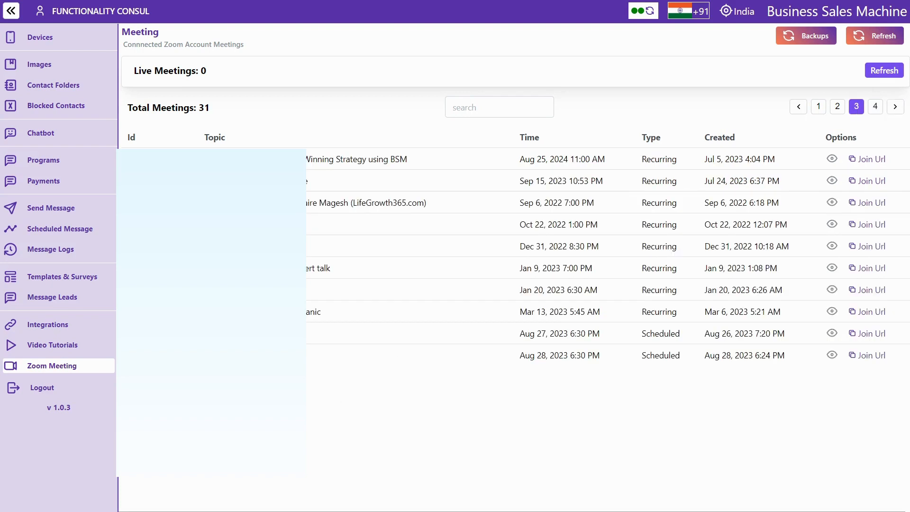
click(829, 204)
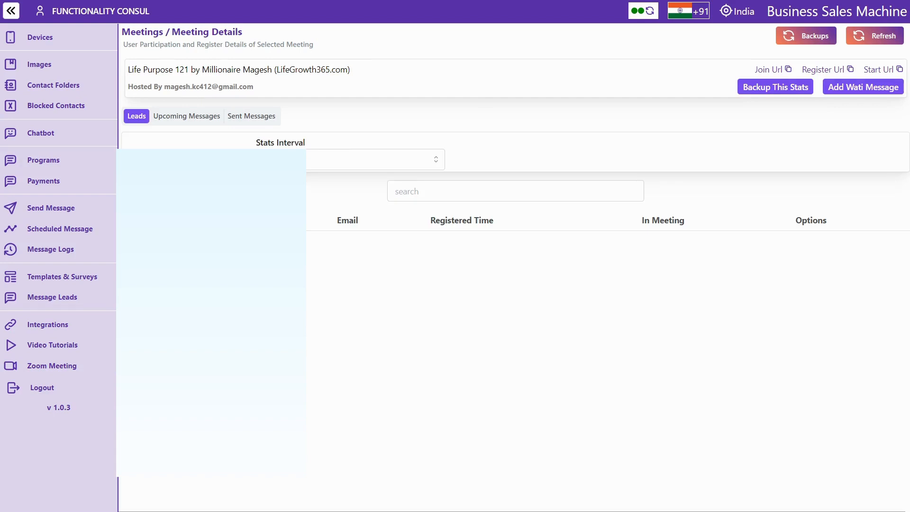
click(42, 366)
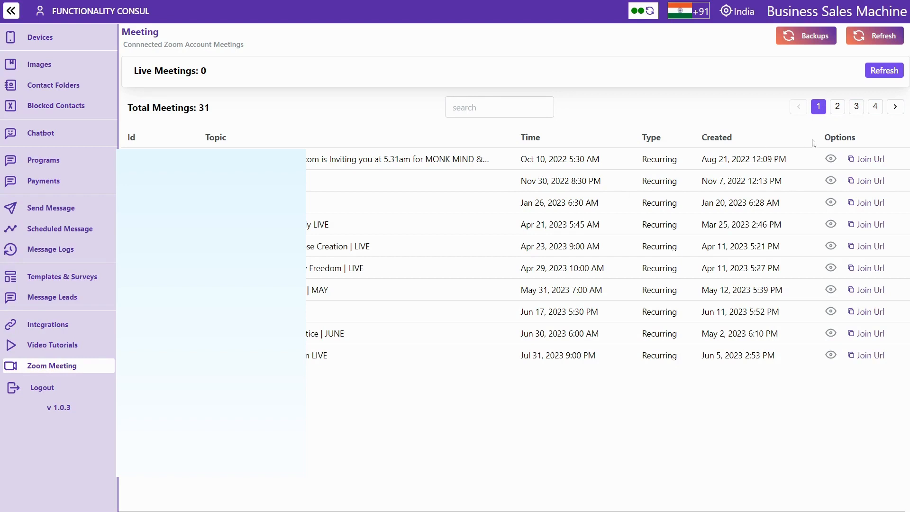
click(831, 159)
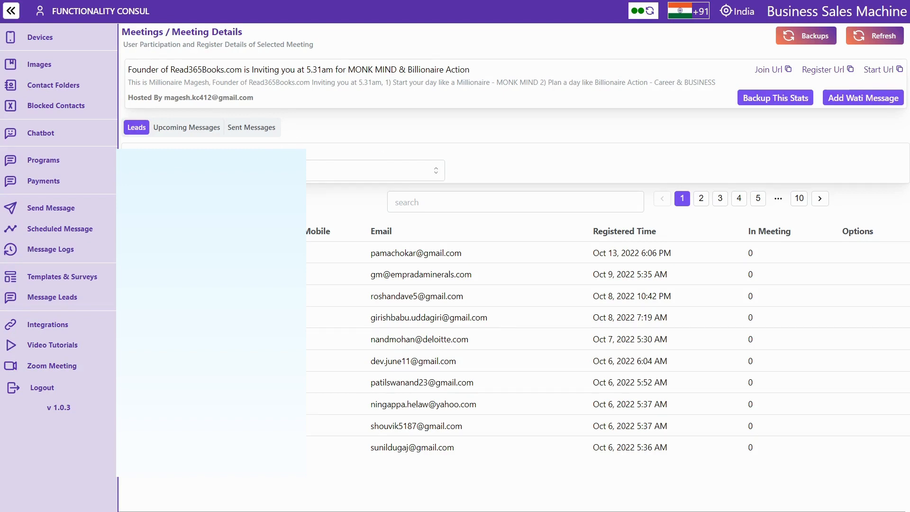
click(308, 169)
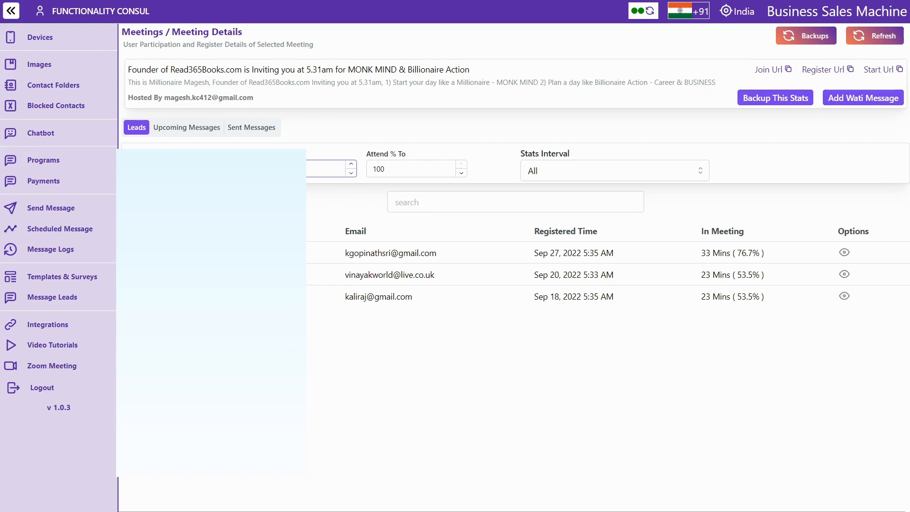
click(52, 365)
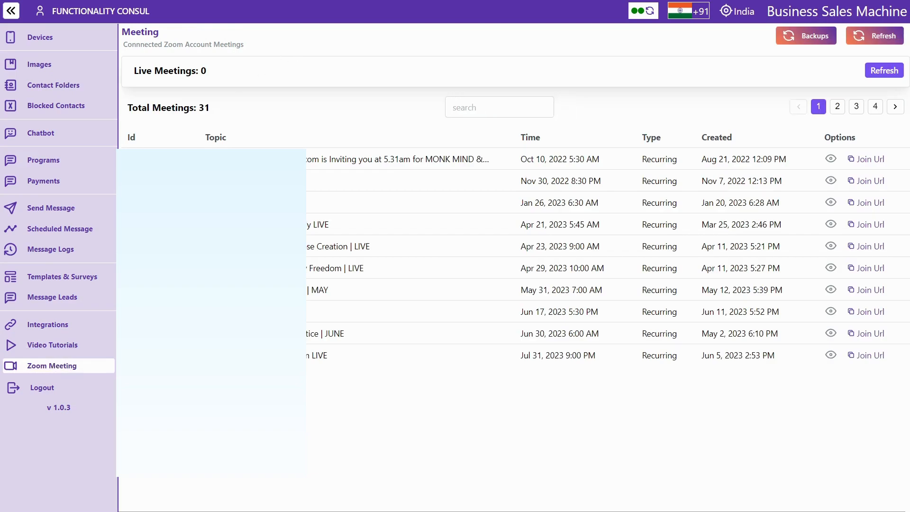
Highlight the 'Live Meetings: 0' heading, revisit Integrations, then open Video Tutorials
triple_click(197, 71)
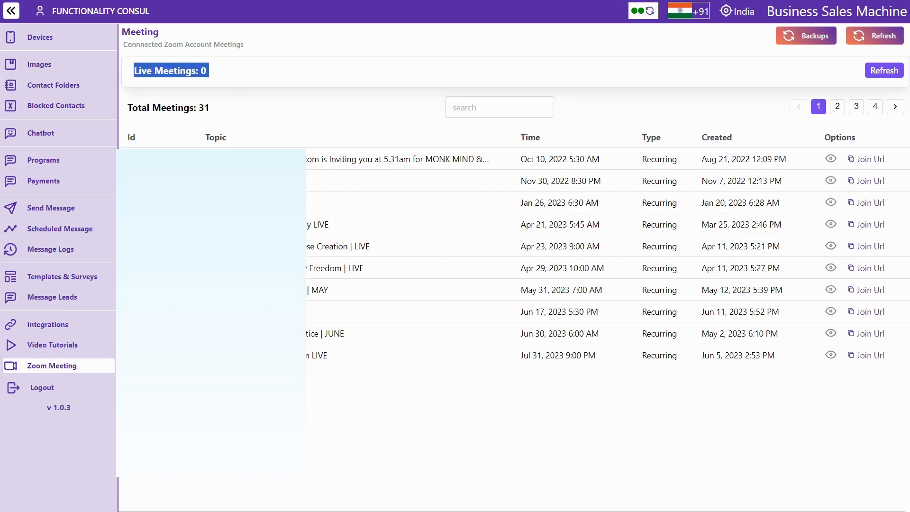
click(47, 325)
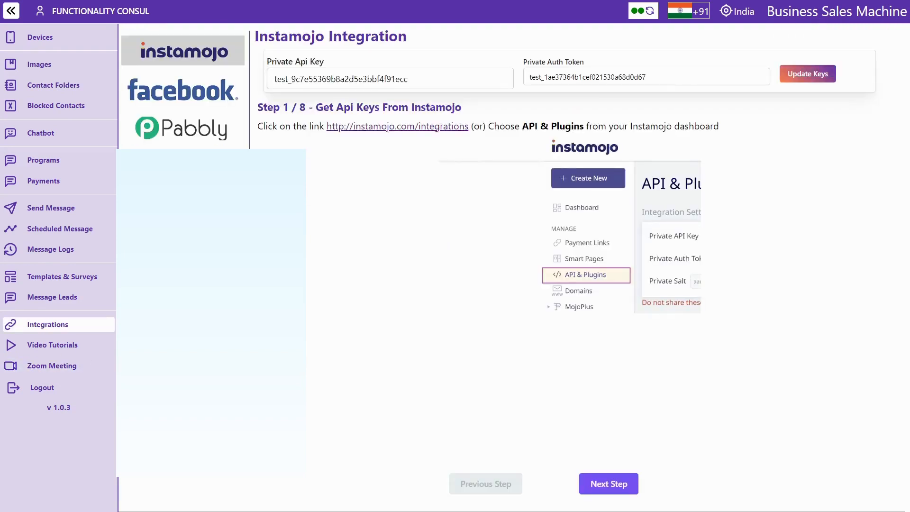
click(50, 366)
double_click(189, 70)
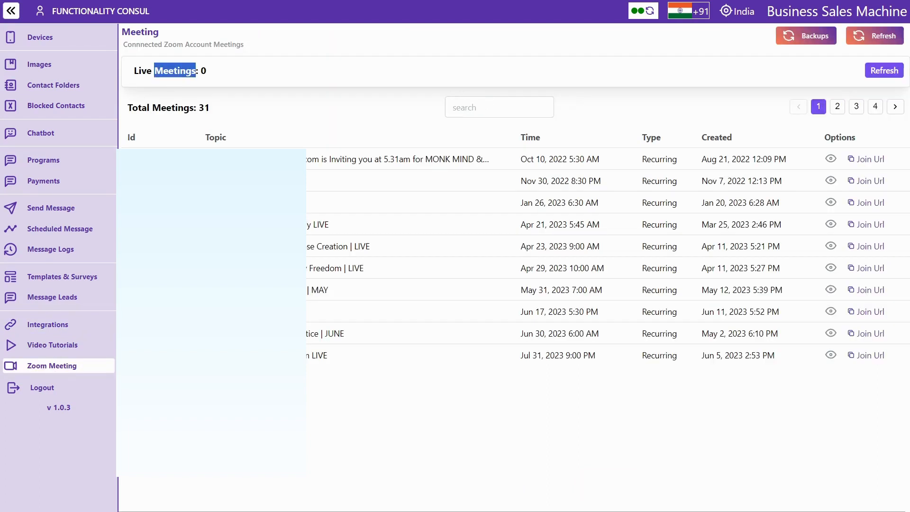
triple_click(189, 71)
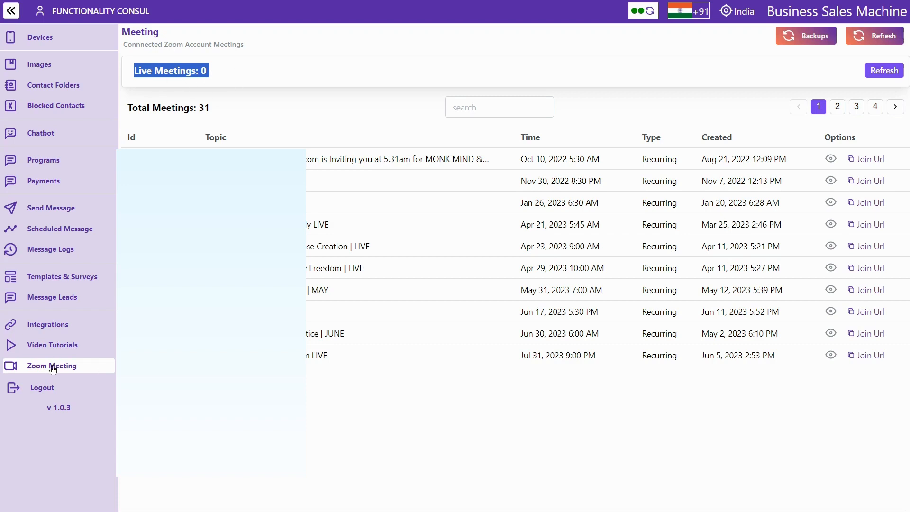
click(52, 346)
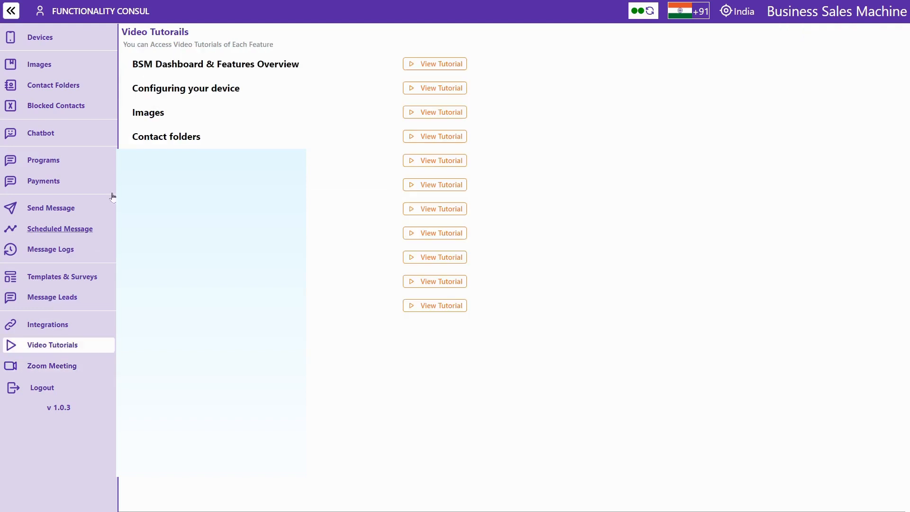